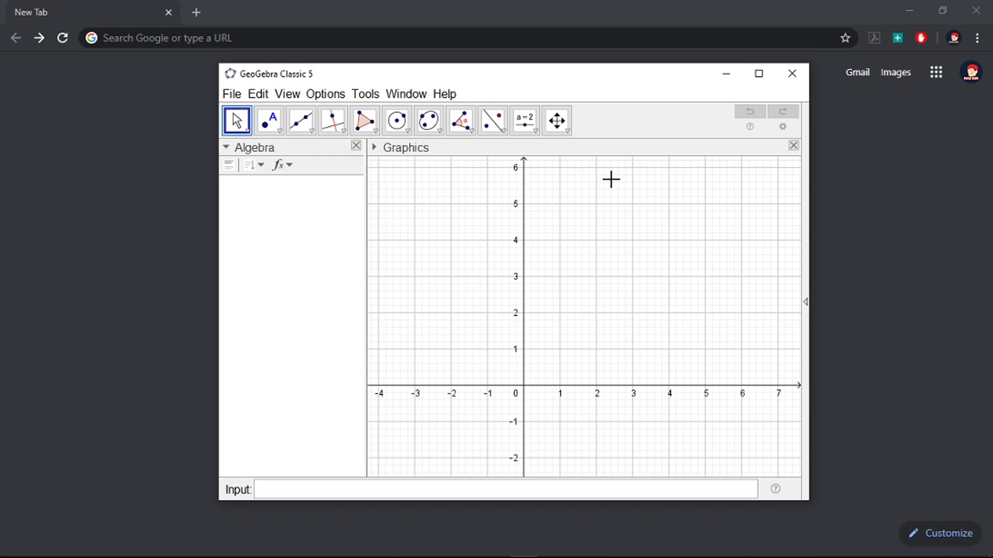
Step: Go to geogebra.org by typing 'geo' in Chrome's address bar and accepting the autocomplete suggestion
click(264, 37)
text(g)
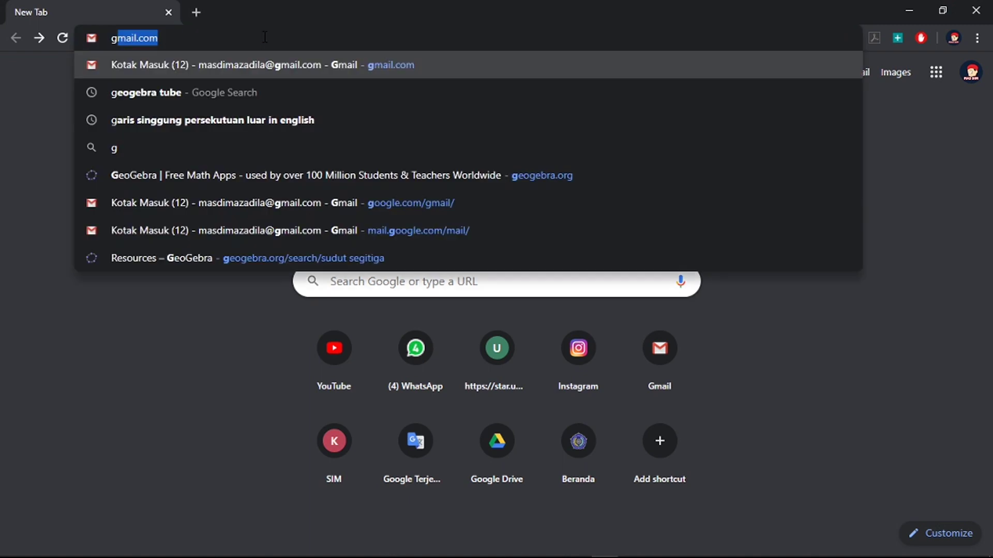
text(eogebra.org)
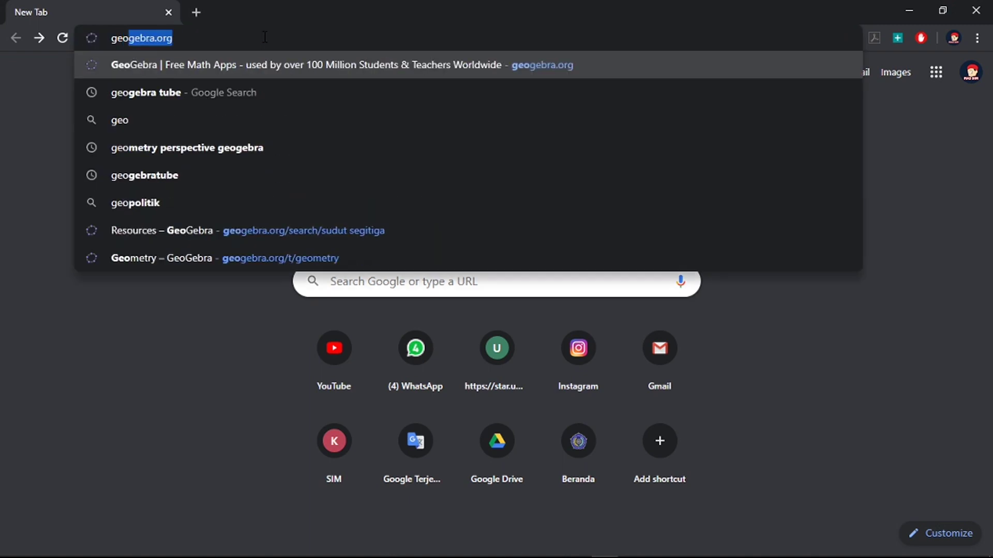
key(Return)
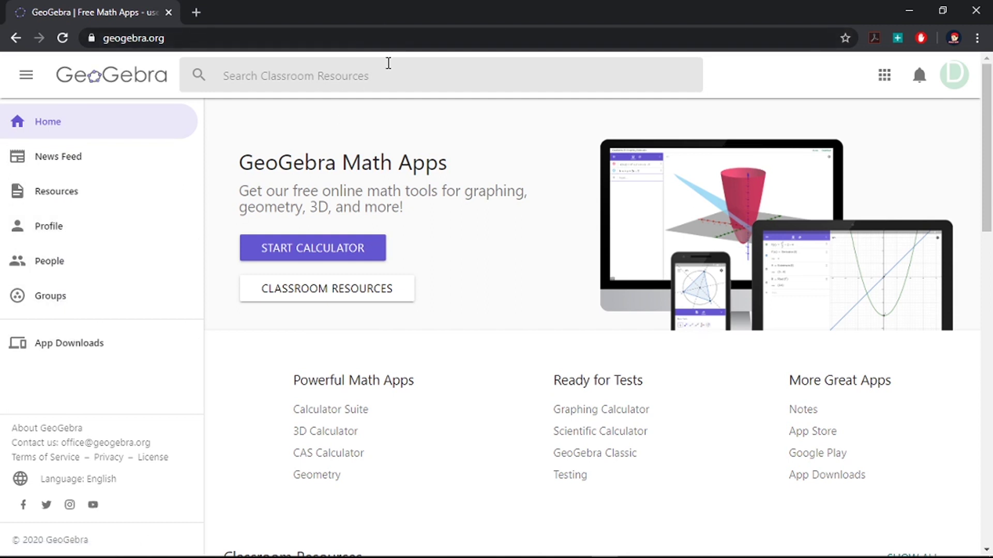
Step: Search the classroom resources for 'segitiga', replacing the earlier 'kalkulus' query
click(358, 77)
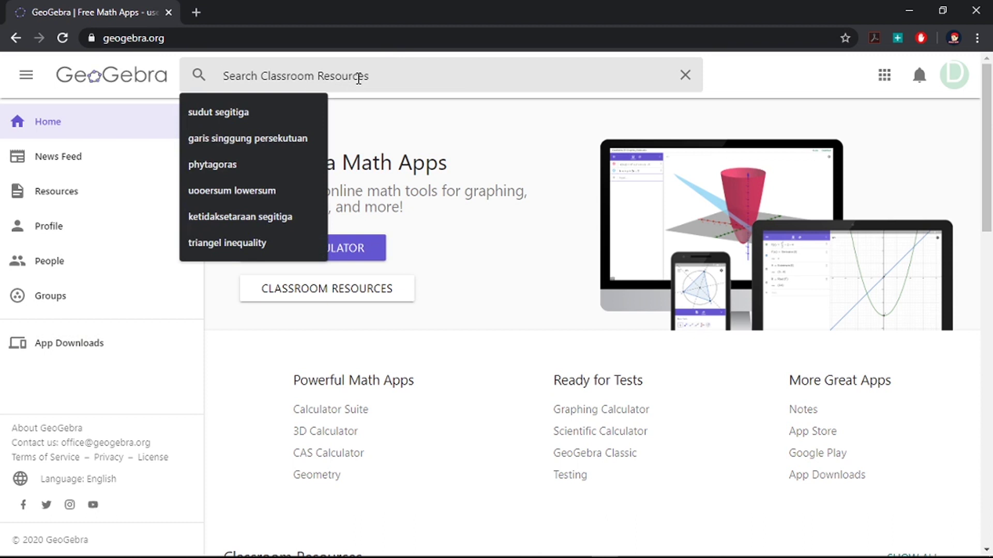
text(kal)
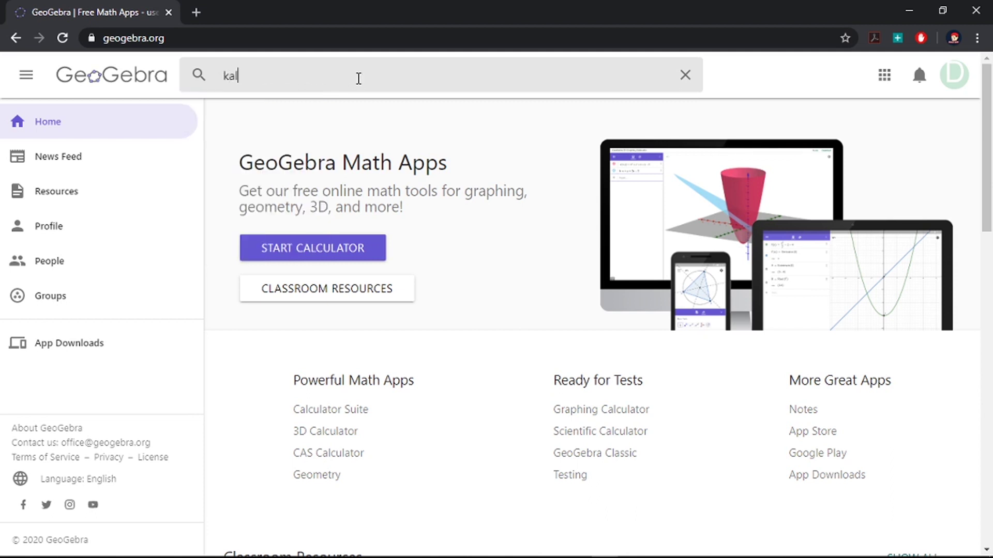
text(kulus)
key(ctrl+a)
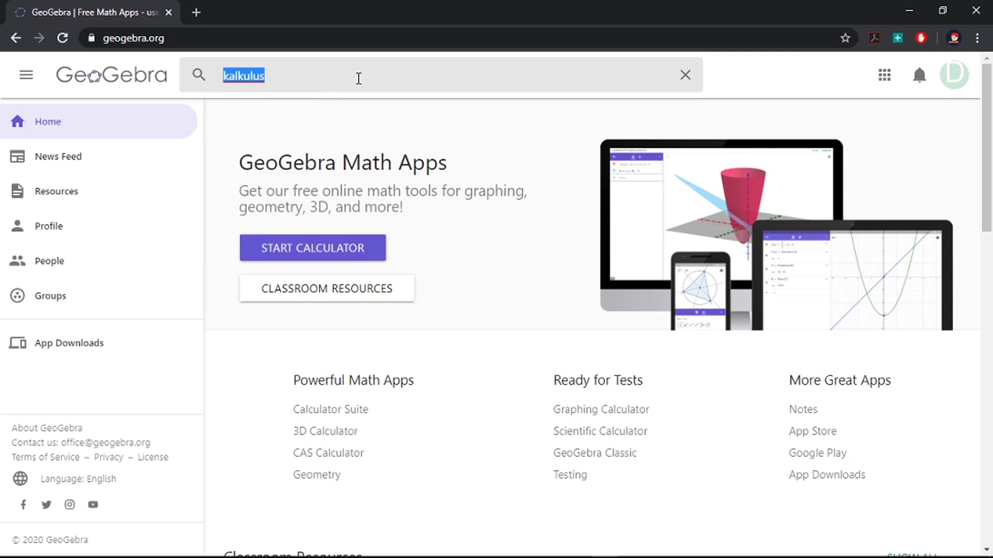
text(segit)
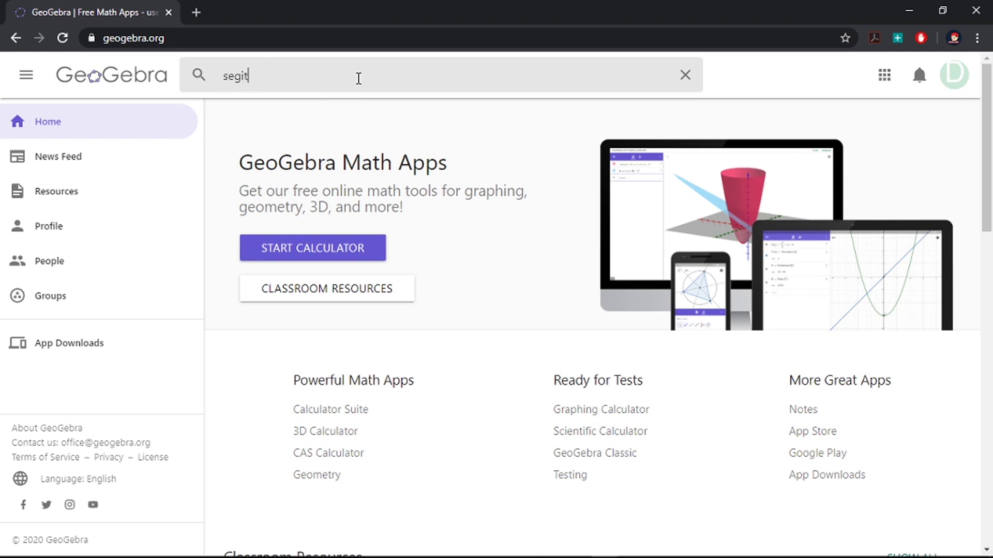
text(iga)
key(Return)
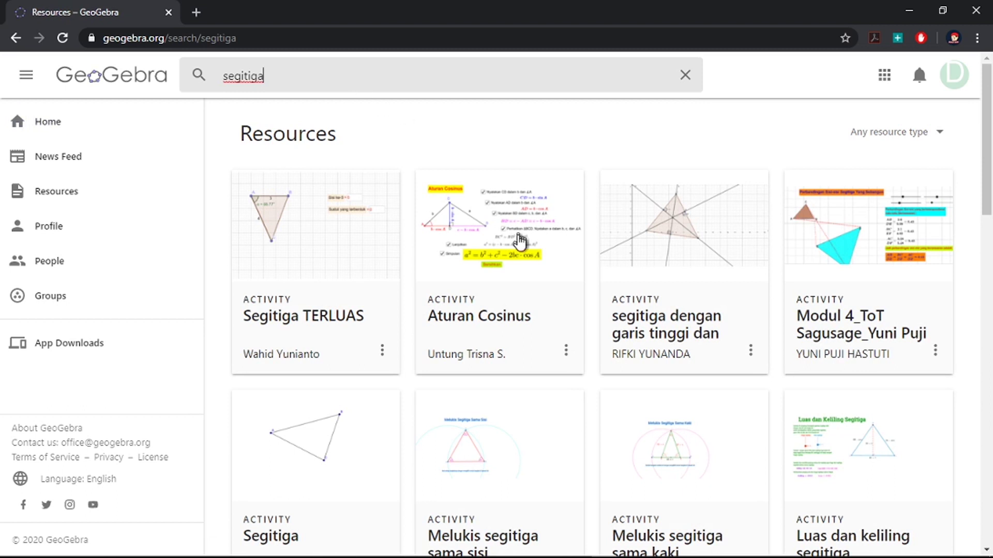
Step: Scroll through the triangle results such as 'Segitiga TERLUAS' and 'Aturan Cosinus'
scroll(523, 250, down, 1)
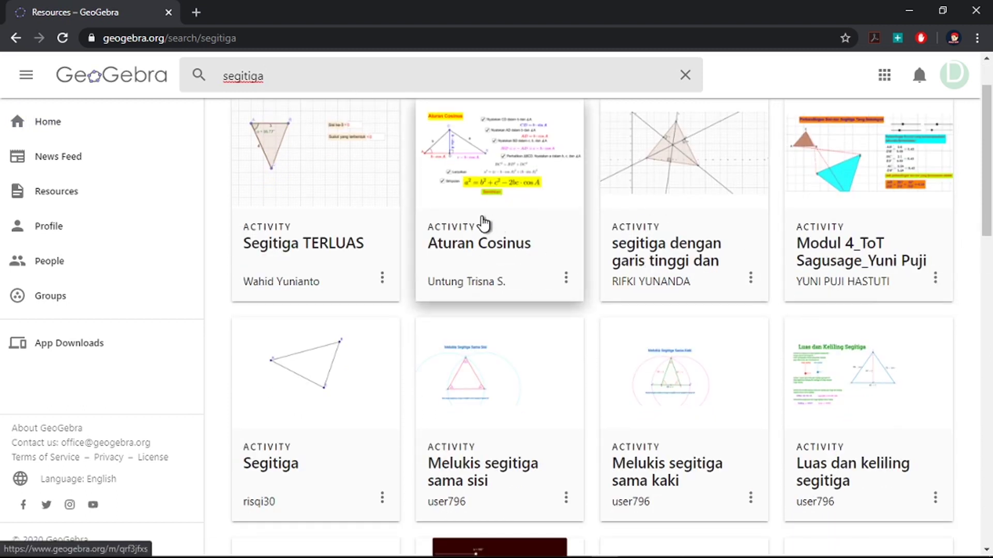
scroll(347, 227, down, 8)
scroll(344, 230, down, 6)
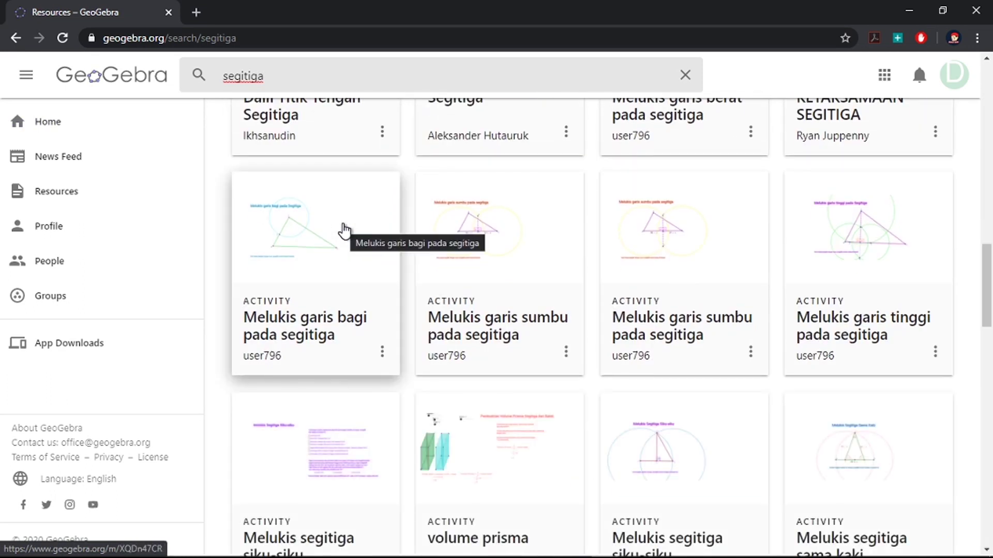
scroll(344, 232, down, 2)
scroll(345, 233, down, 2)
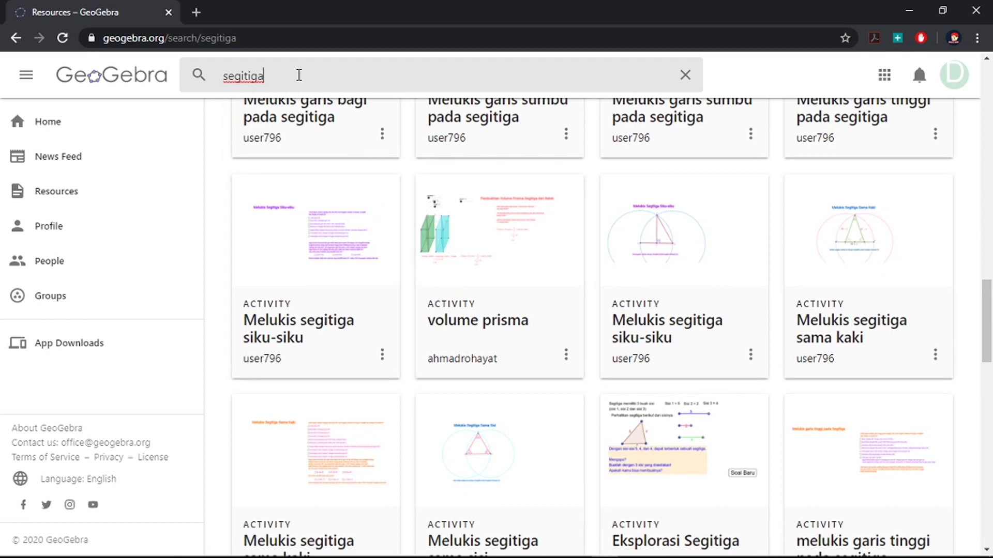
scroll(397, 251, up, 8)
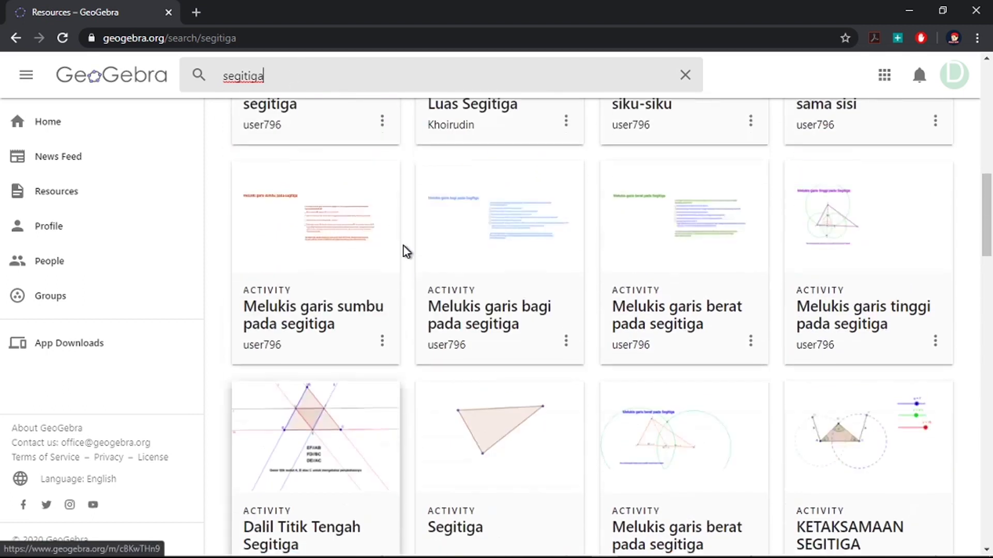
scroll(403, 247, up, 10)
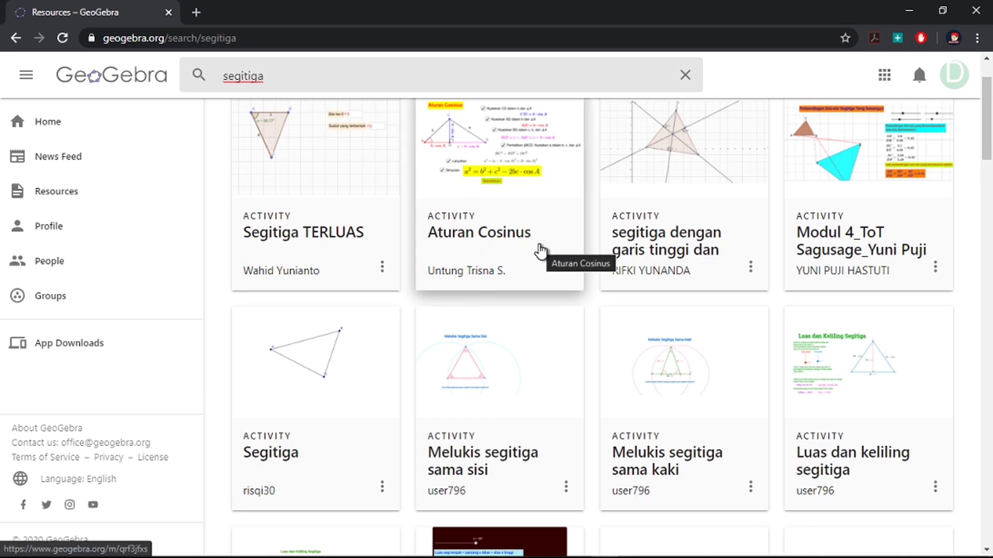
scroll(540, 251, down, 15)
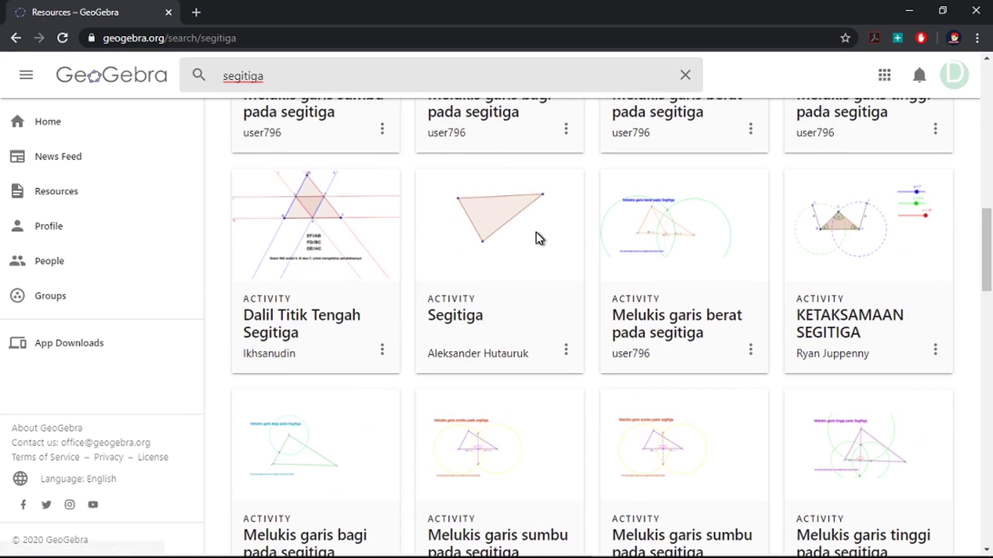
scroll(452, 221, down, 15)
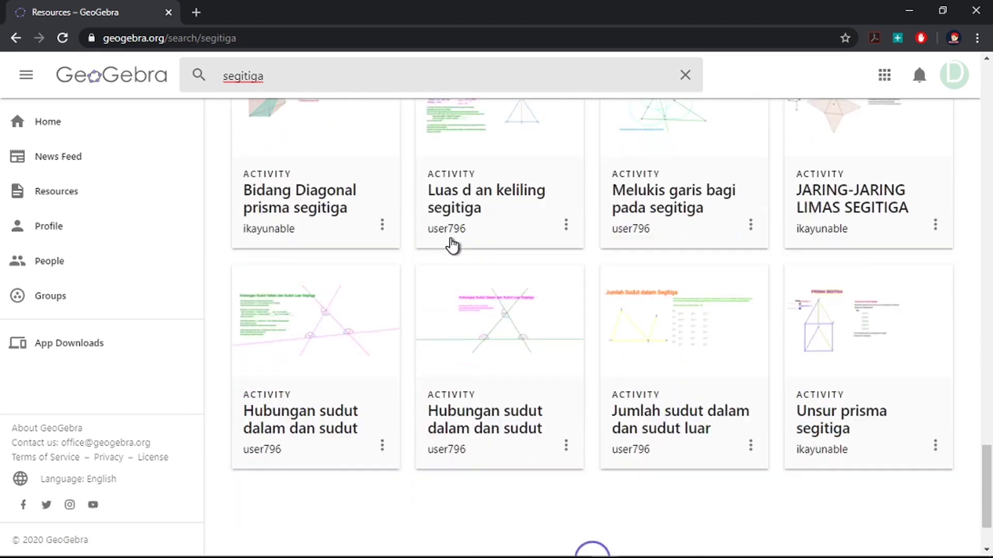
scroll(447, 241, up, 15)
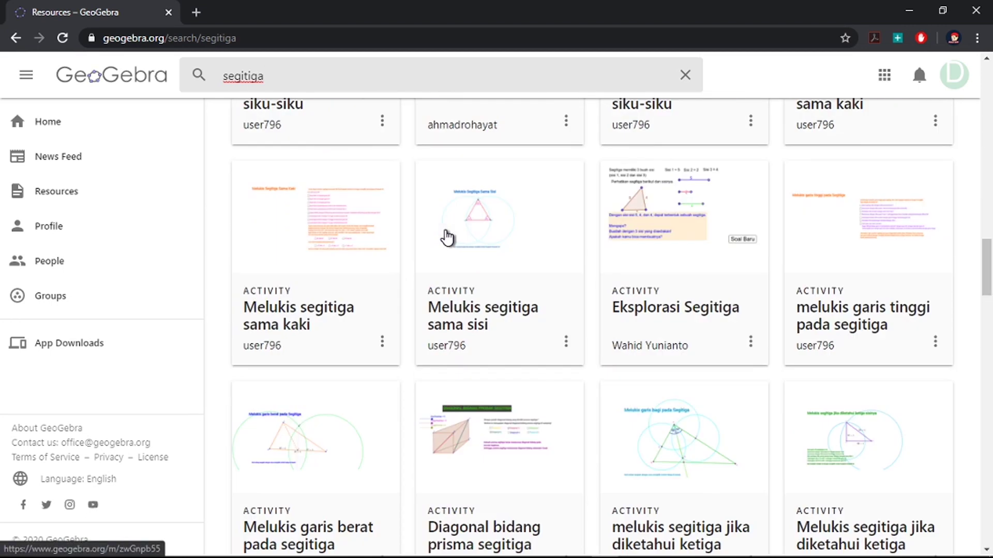
scroll(446, 238, up, 6)
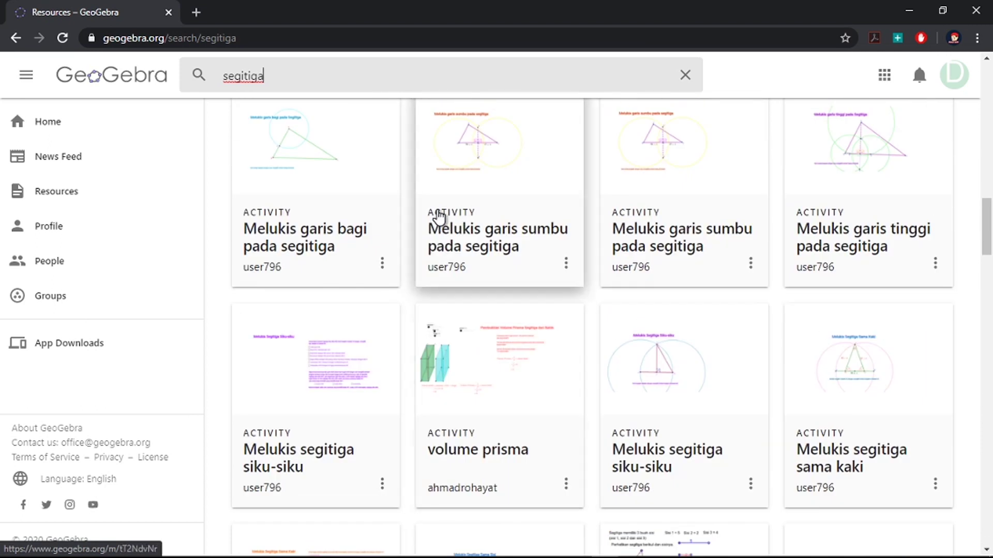
scroll(439, 217, up, 12)
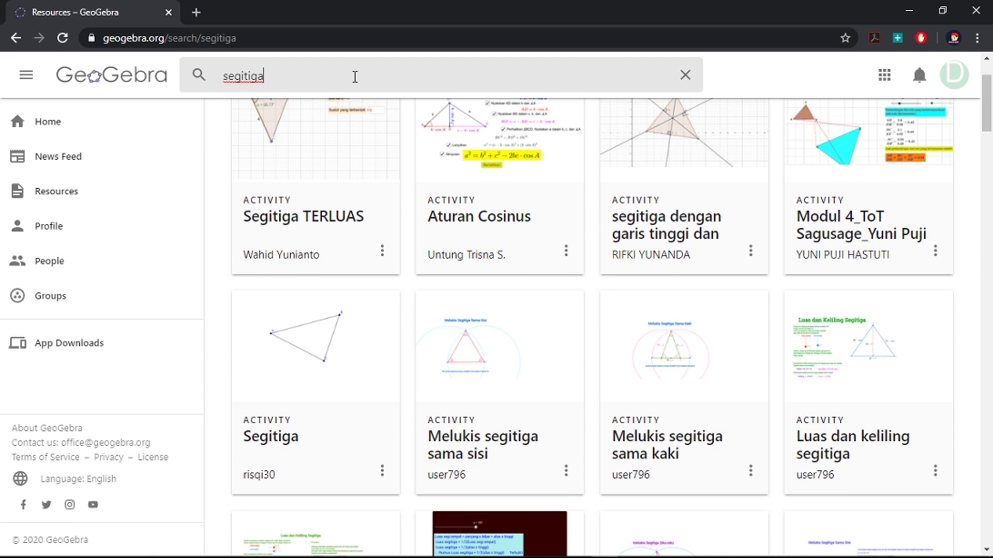
scroll(523, 279, up, 2)
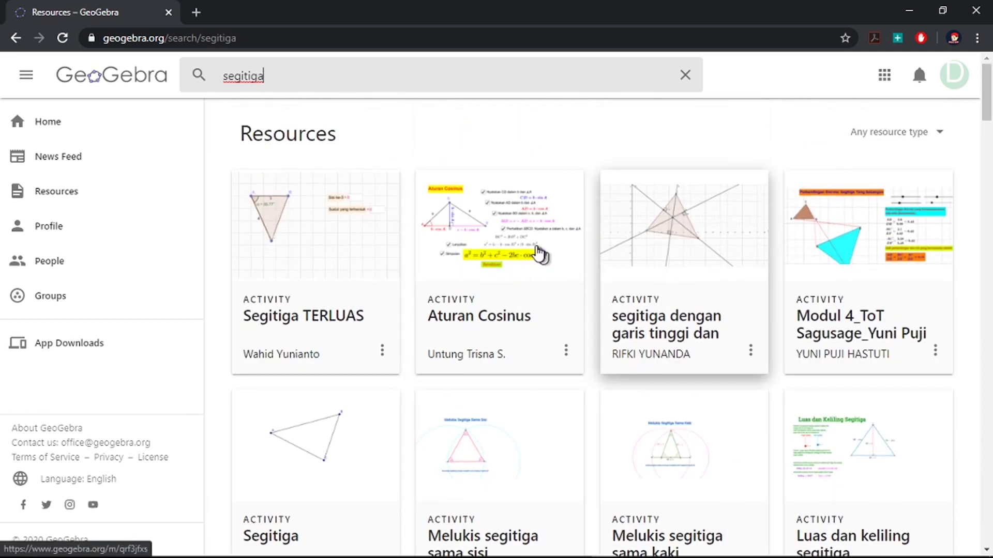
Step: Open the Aturan Cosinus activity and look over its page
click(538, 242)
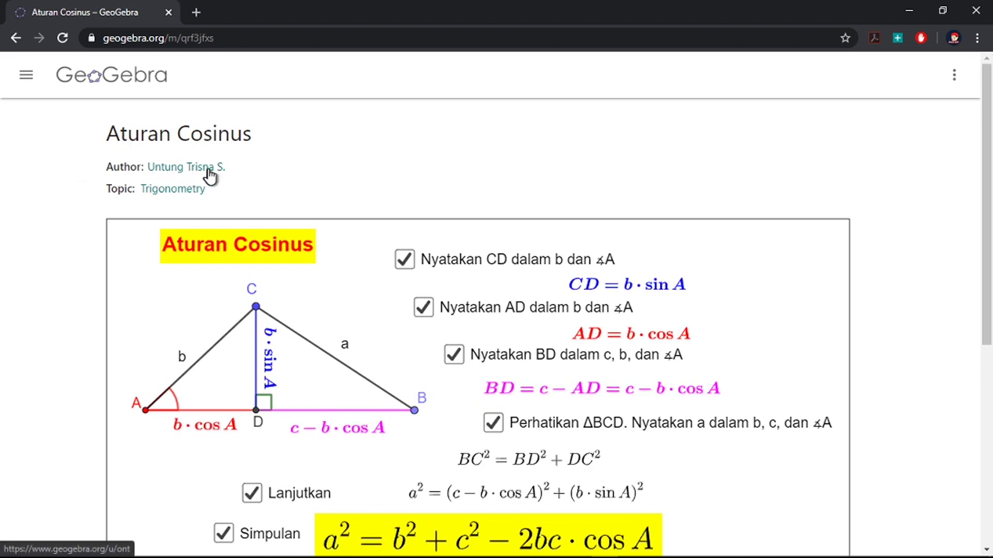
scroll(224, 182, down, 2)
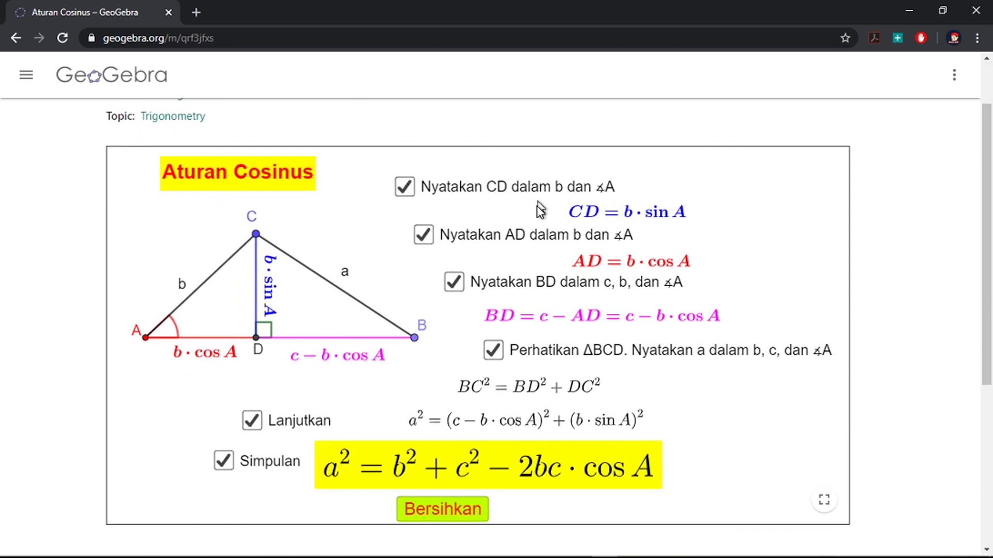
scroll(538, 210, down, 2)
scroll(257, 241, up, 2)
Step: Reset the applet, reveal the AD = b·cos A step, and switch to GeoGebra Classic 5
double_click(406, 189)
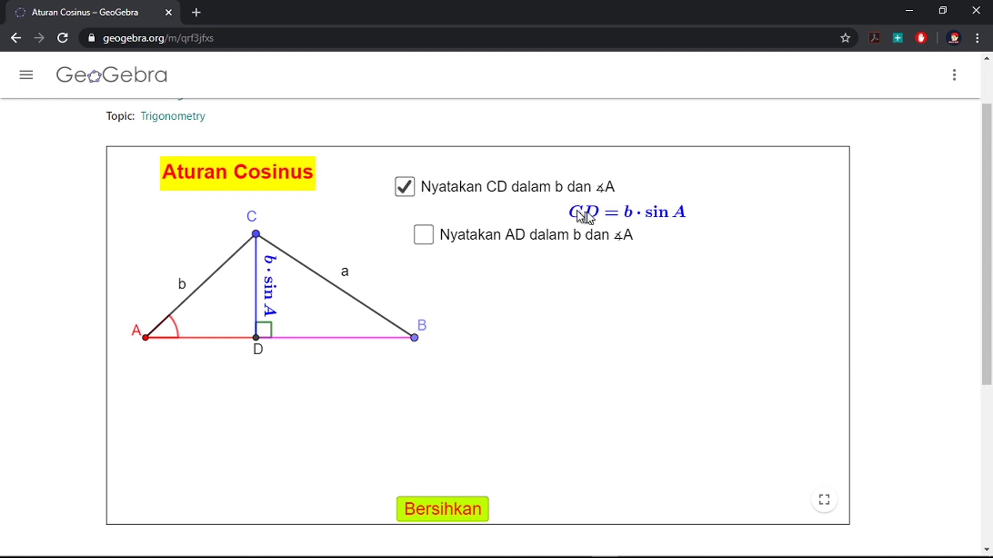
click(423, 235)
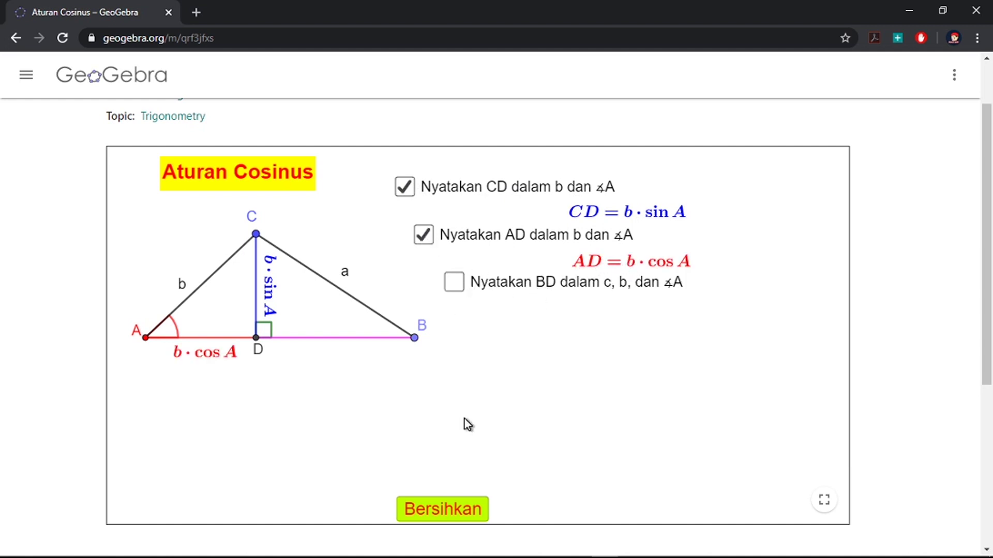
scroll(465, 419, down, 3)
scroll(466, 418, up, 3)
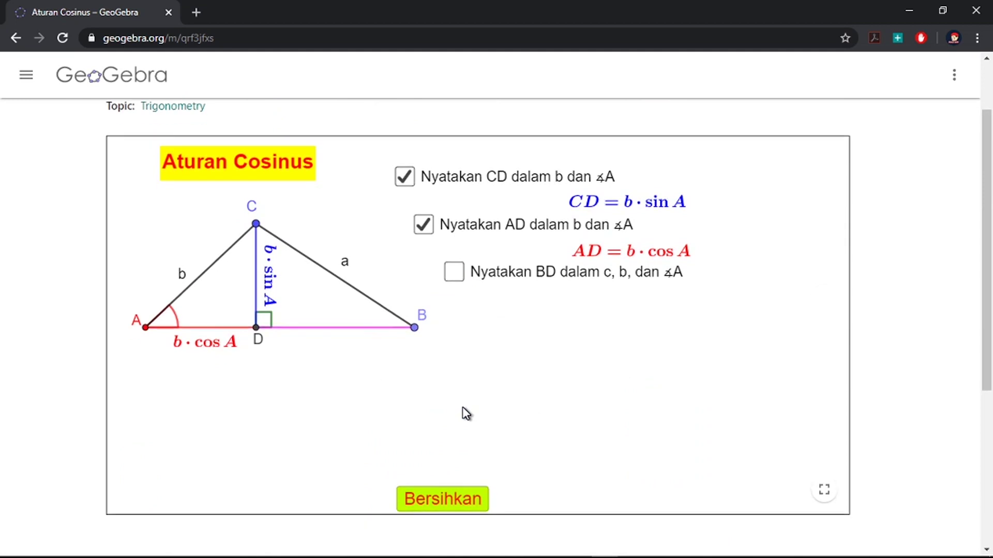
scroll(466, 413, down, 1)
scroll(466, 413, up, 1)
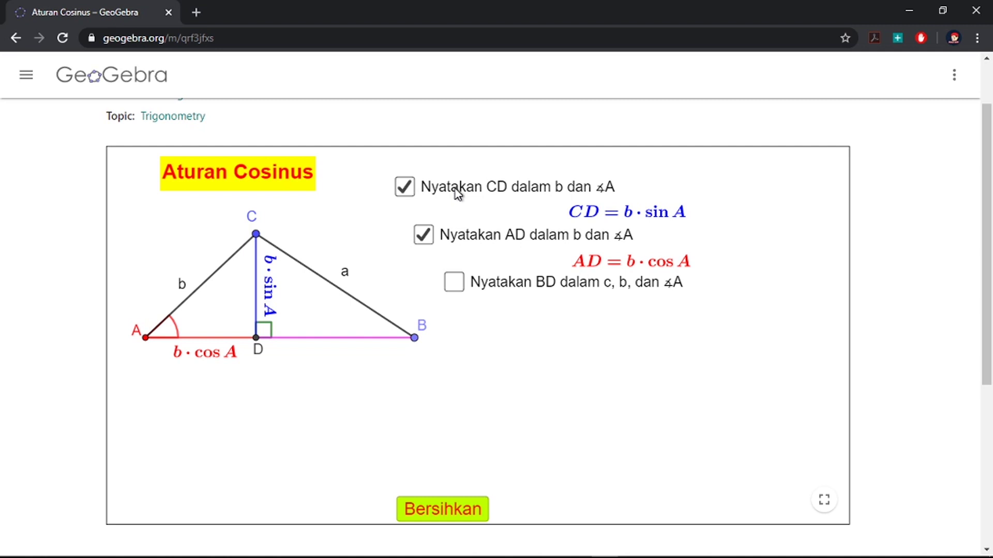
key(alt+Tab)
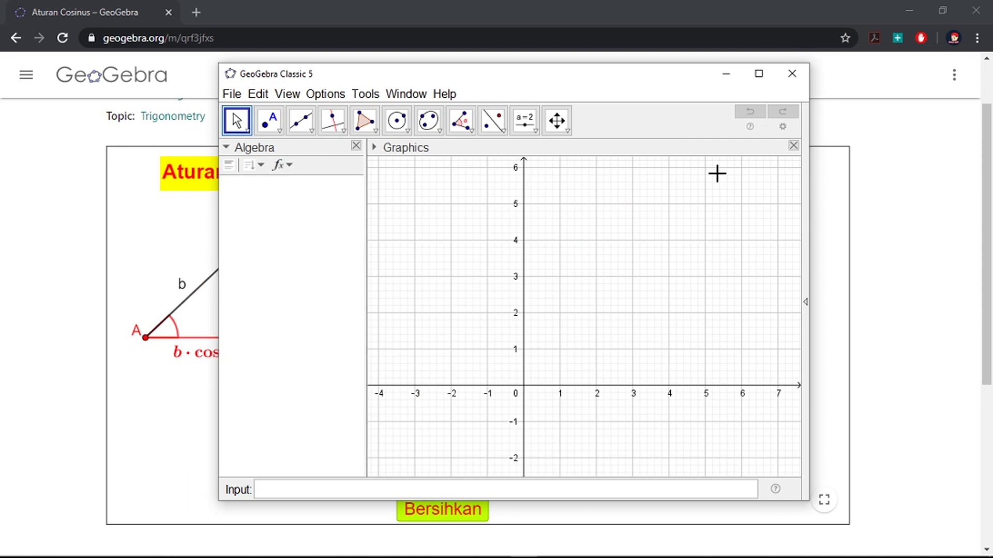
Step: Maximize GeoGebra, draw a segment from (3, 0) to (11, 0), and zoom to the origin
click(761, 75)
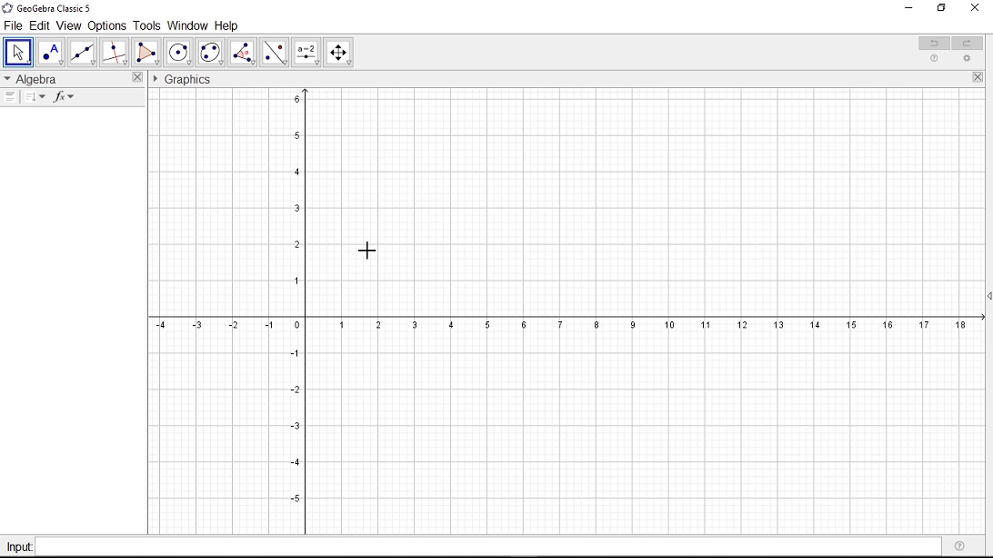
click(90, 66)
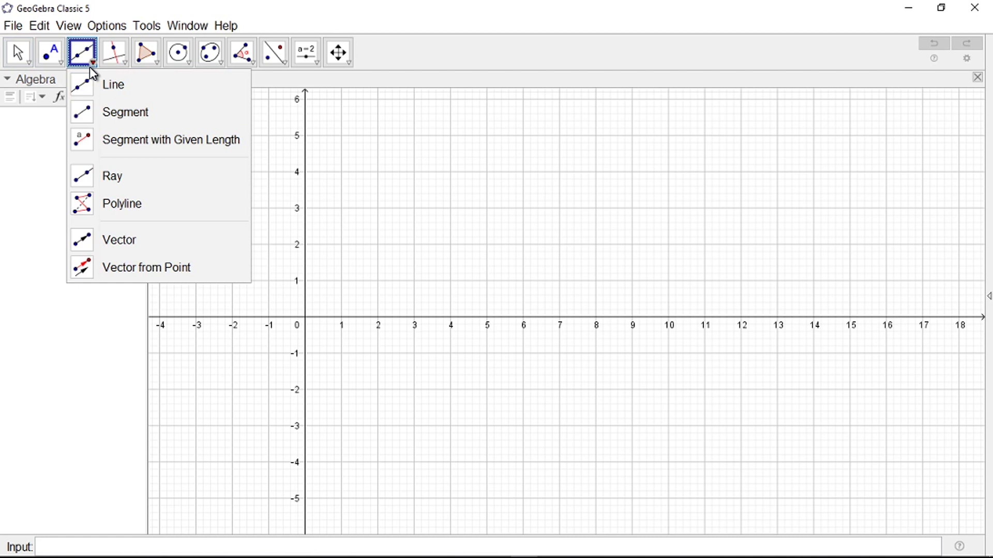
click(107, 114)
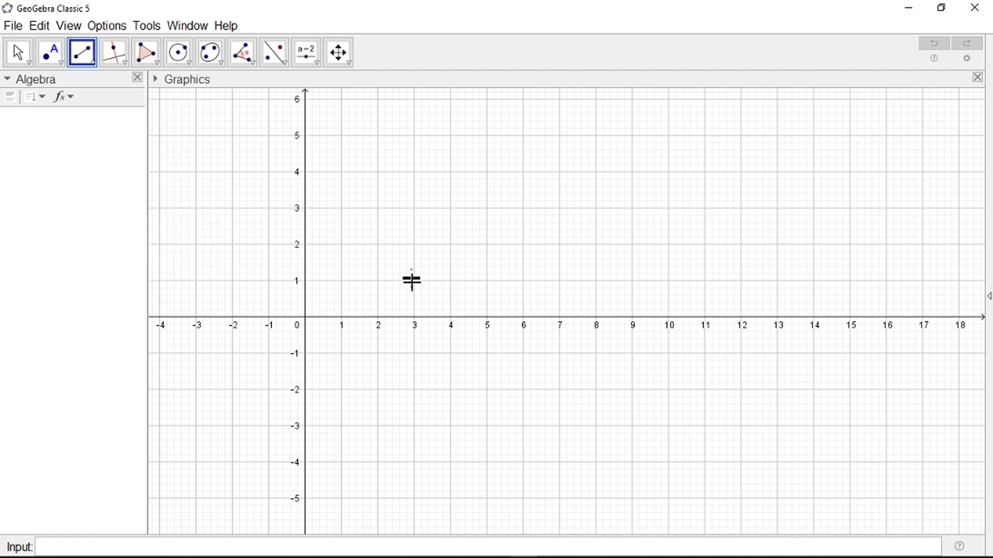
click(415, 318)
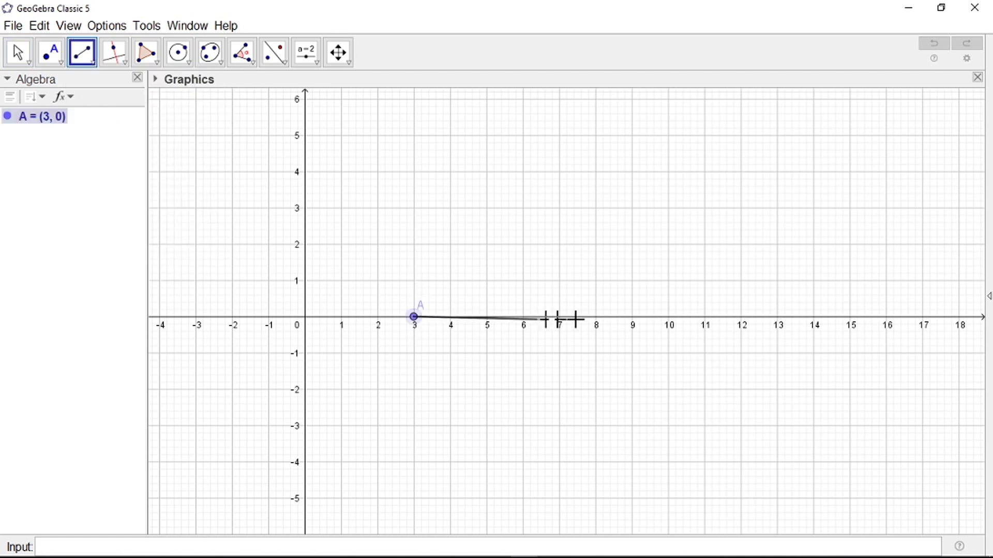
click(705, 318)
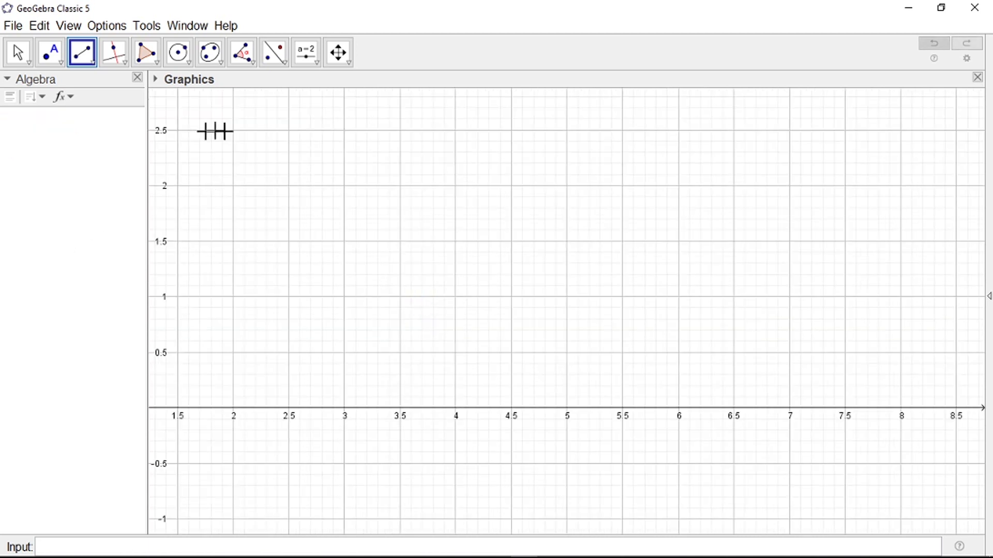
scroll(465, 198, down, 3)
scroll(362, 197, down, 1)
scroll(289, 227, up, 1)
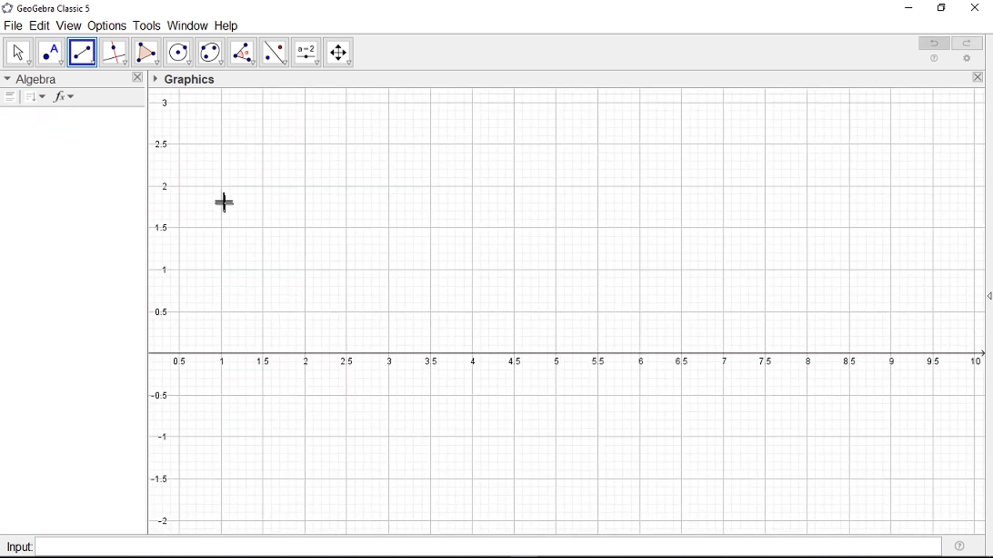
scroll(540, 246, down, 3)
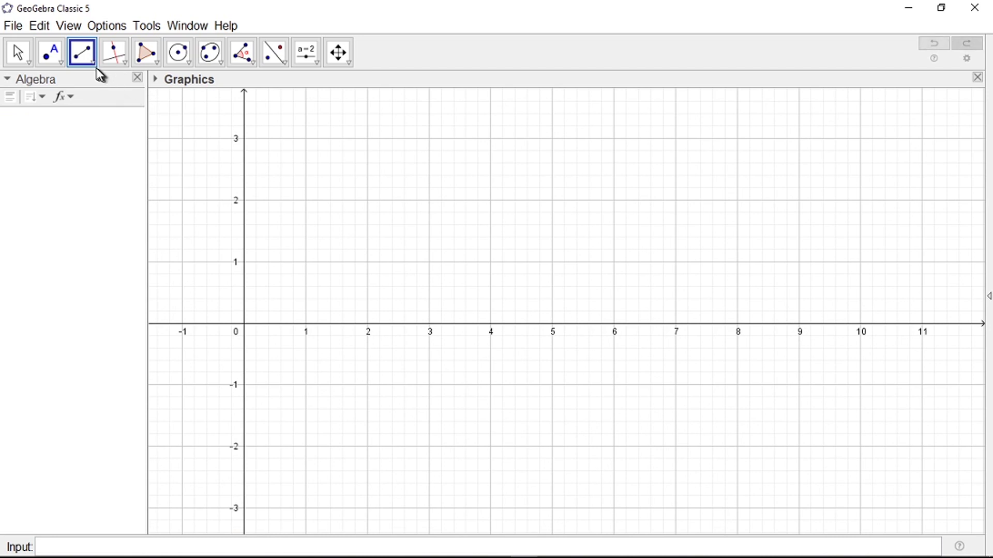
Step: Draw a segment of length AB from A (2, 0), creating slider AB, and move the slider upper right
click(92, 61)
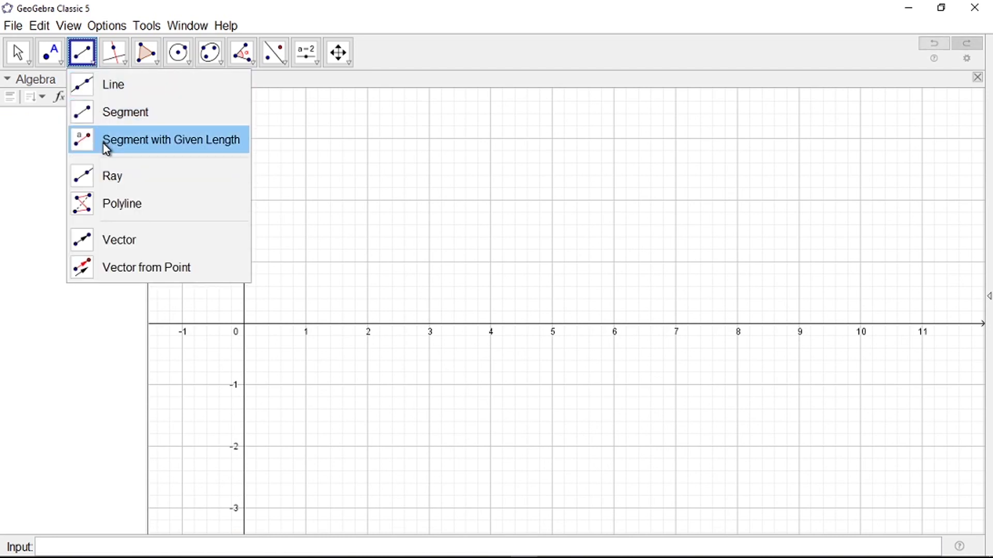
click(148, 149)
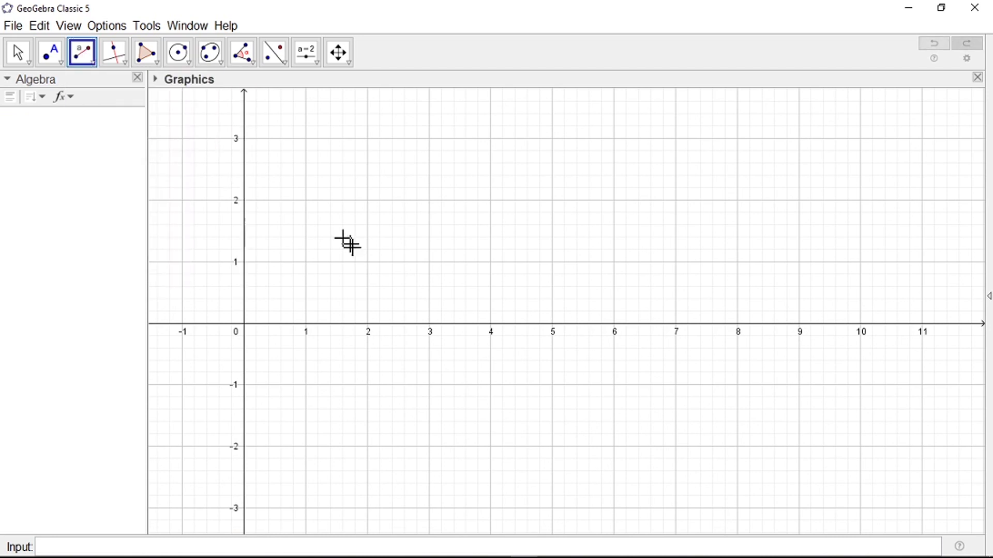
click(368, 325)
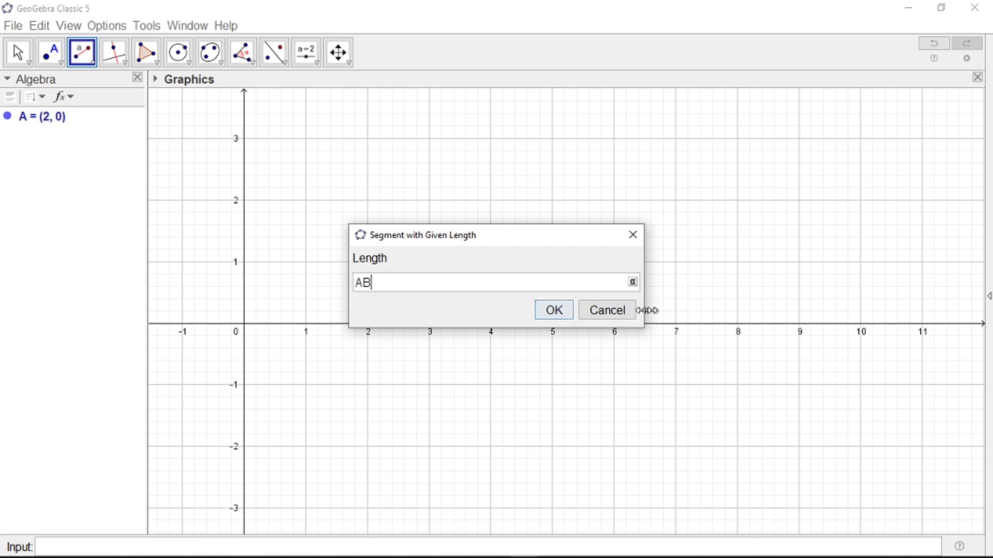
click(554, 312)
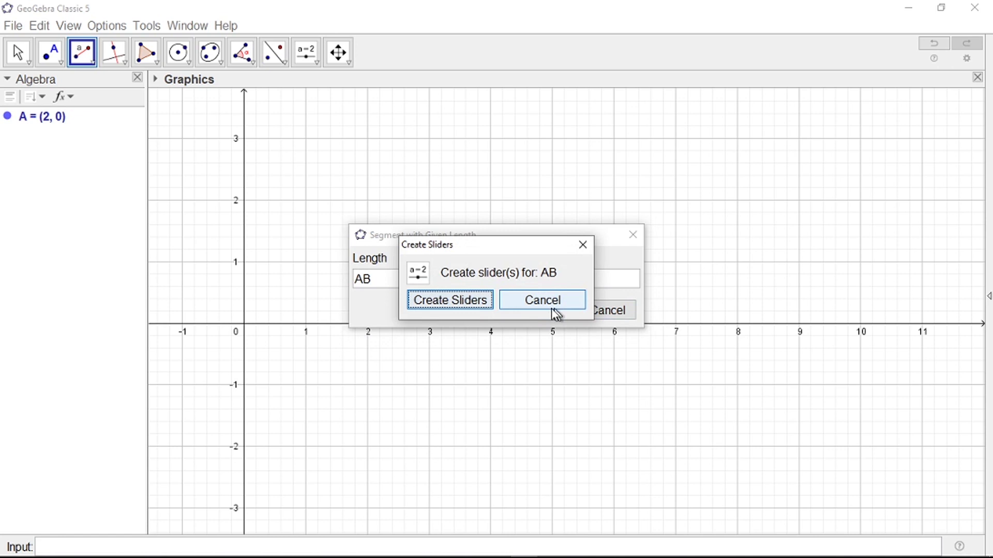
click(430, 306)
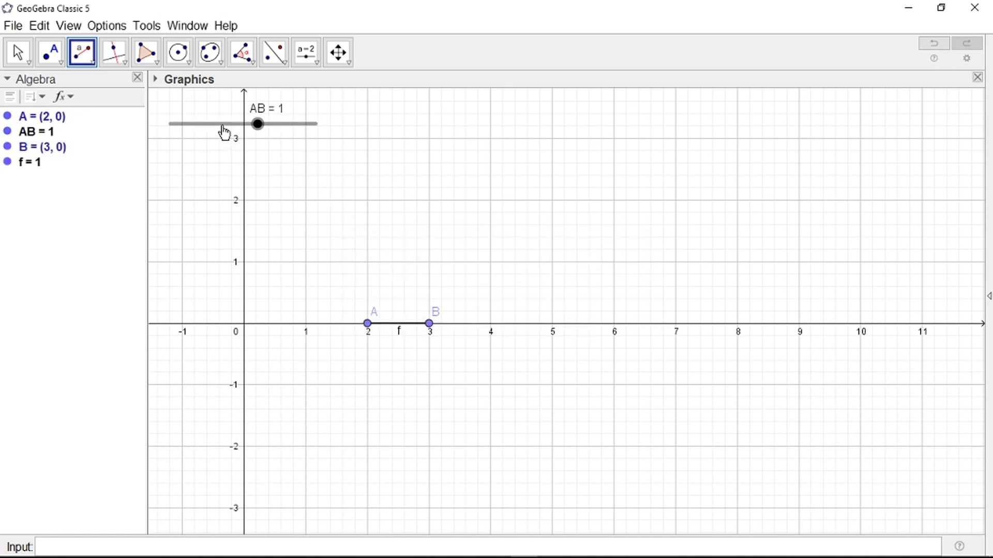
key(Escape)
drag(223, 125, 636, 160)
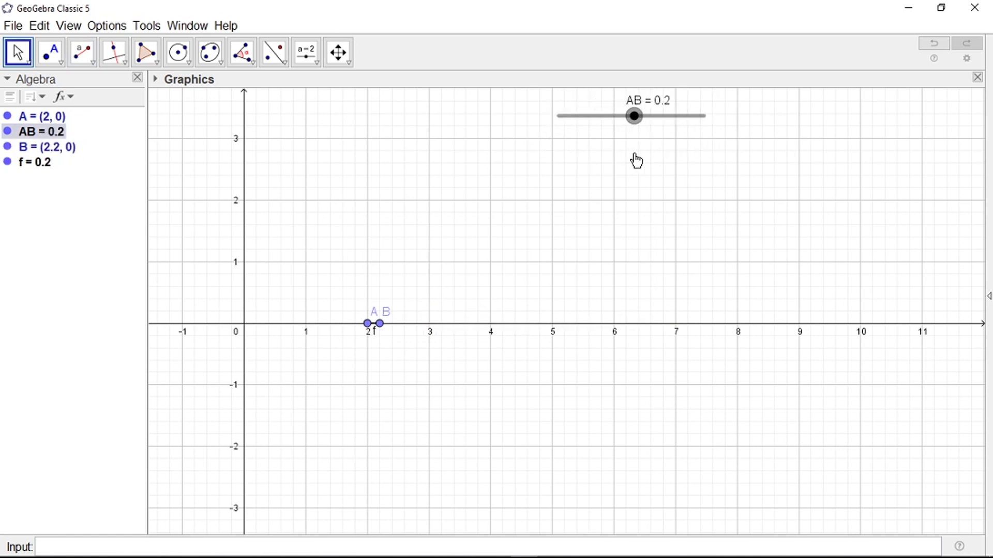
Step: Give the AB slider minimum 2, maximum 30 and increment 0.5
right_click(602, 123)
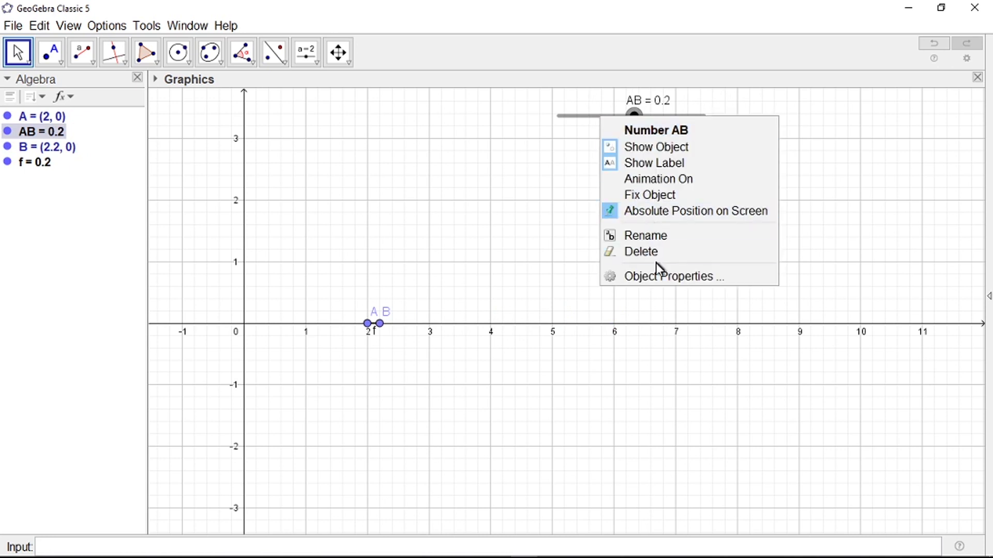
click(662, 280)
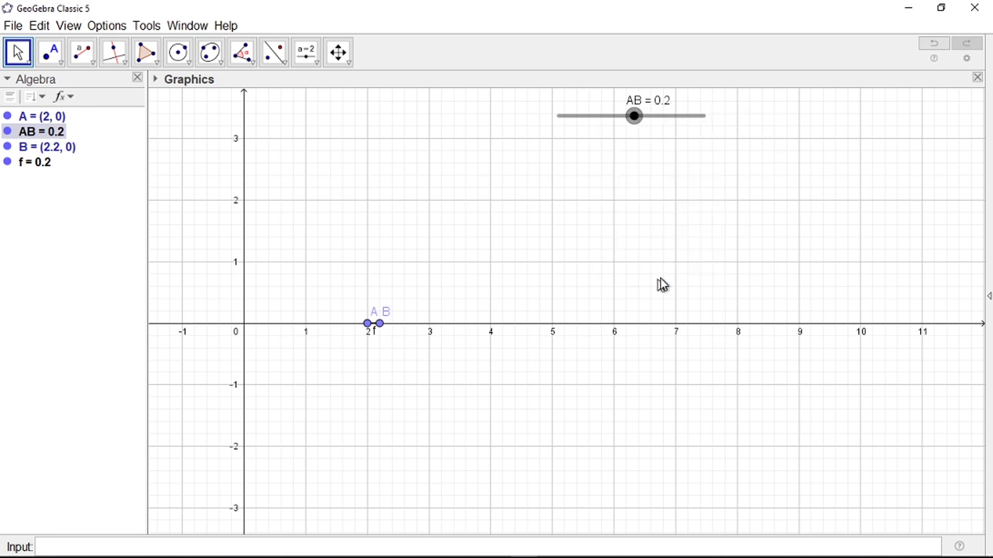
drag(739, 194, 716, 195)
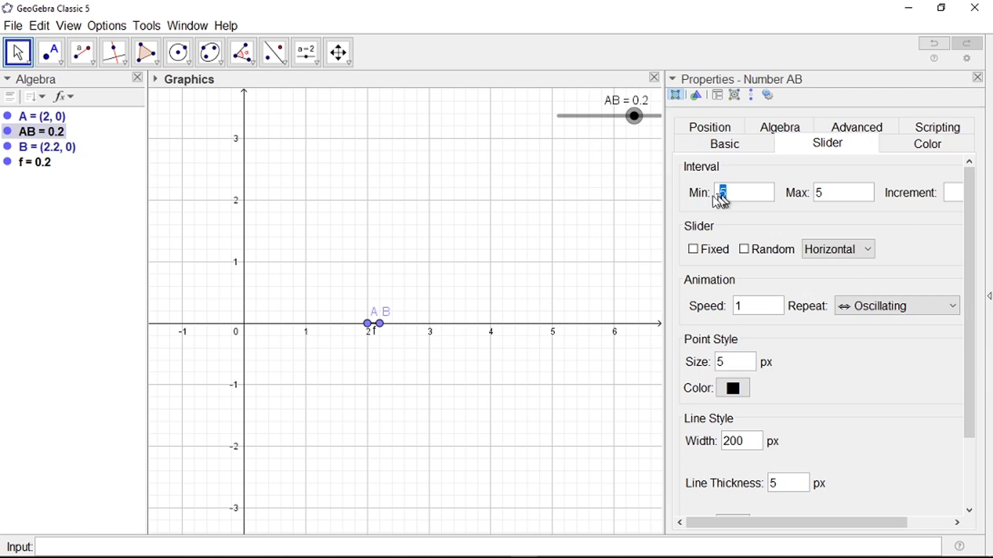
text(2)
key(Tab)
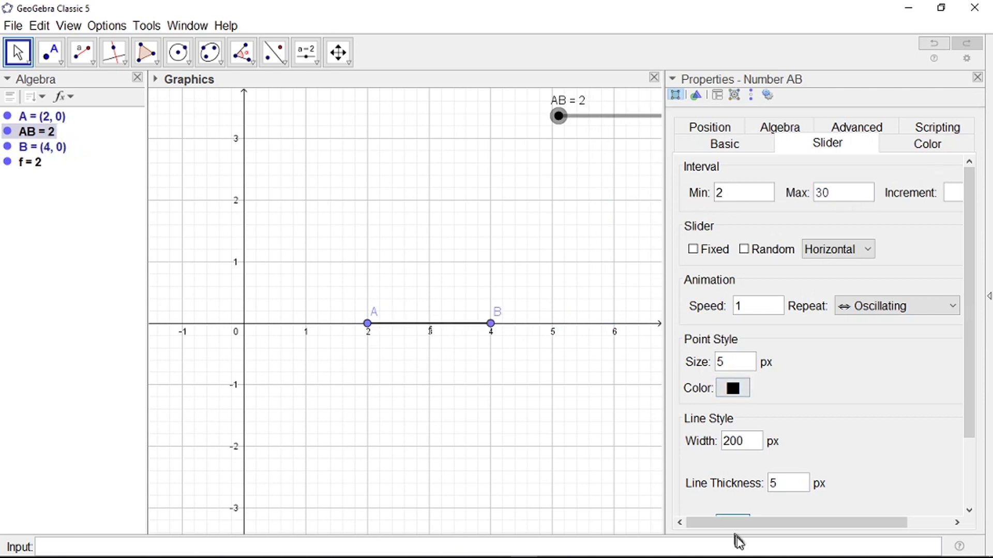
drag(745, 523, 816, 521)
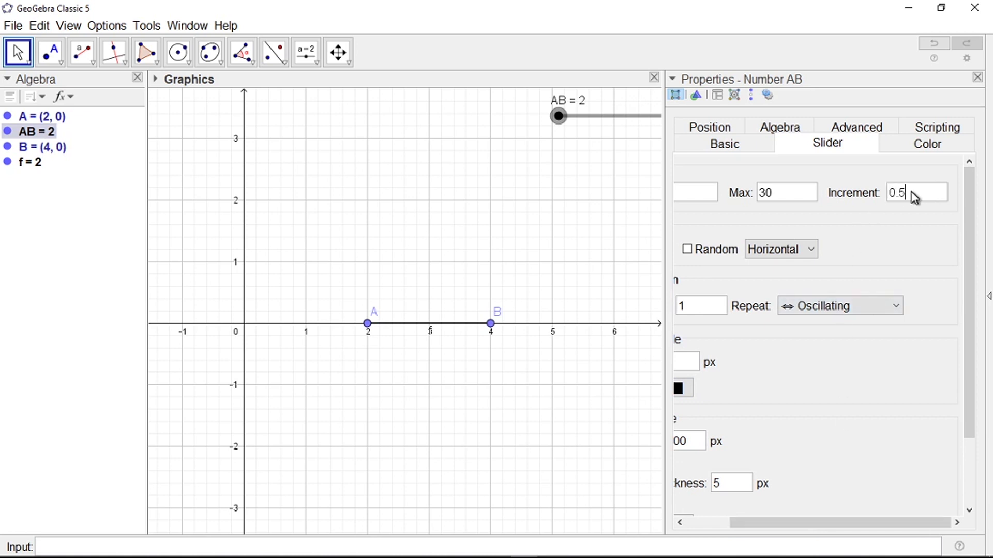
click(977, 77)
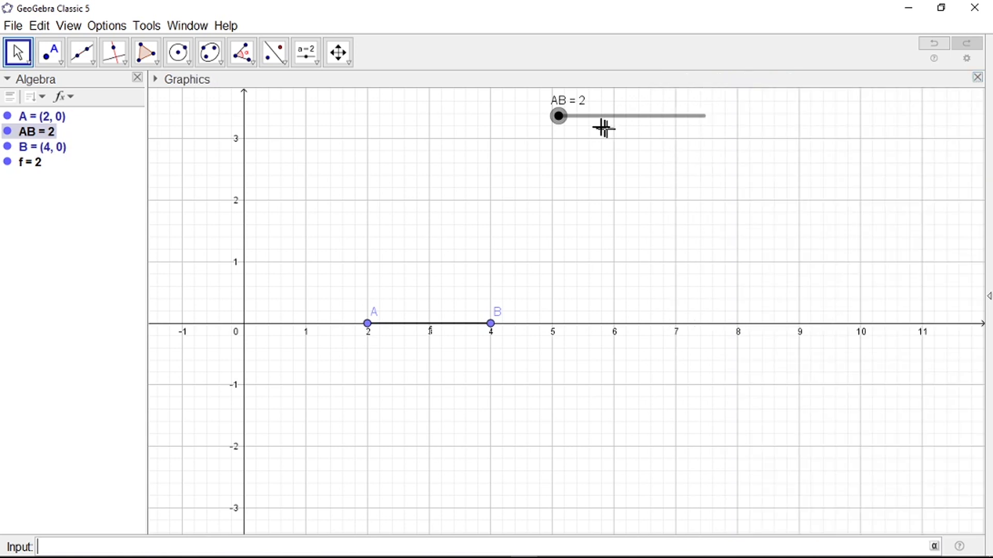
Step: Set slider AB to 2.5 so B sits at (4.5, 0), and move the slider lower
mouse_move(561, 124)
mouse_down()
mouse_move(631, 127)
mouse_move(567, 135)
mouse_move(562, 127)
mouse_up()
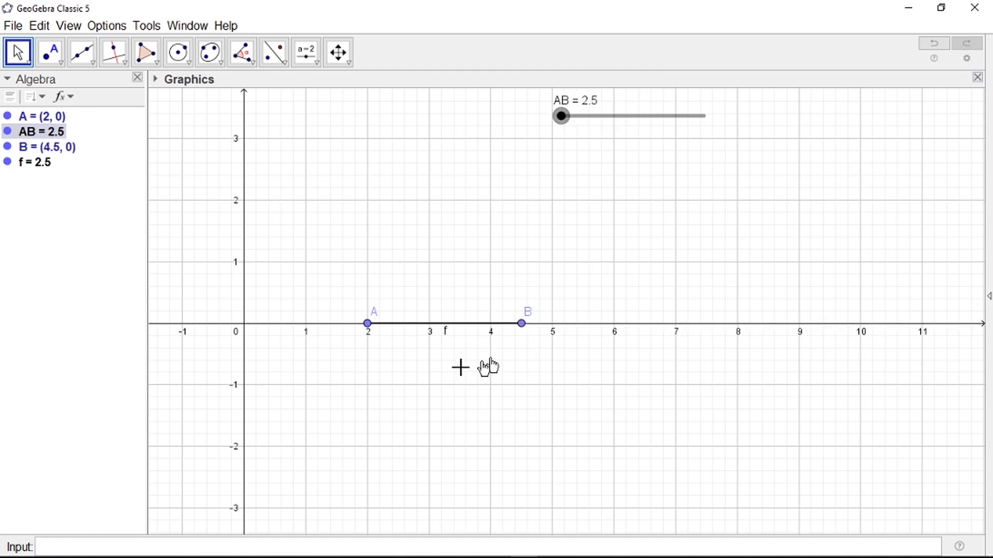
scroll(348, 385, down, 2)
scroll(257, 413, down, 2)
scroll(716, 303, up, 2)
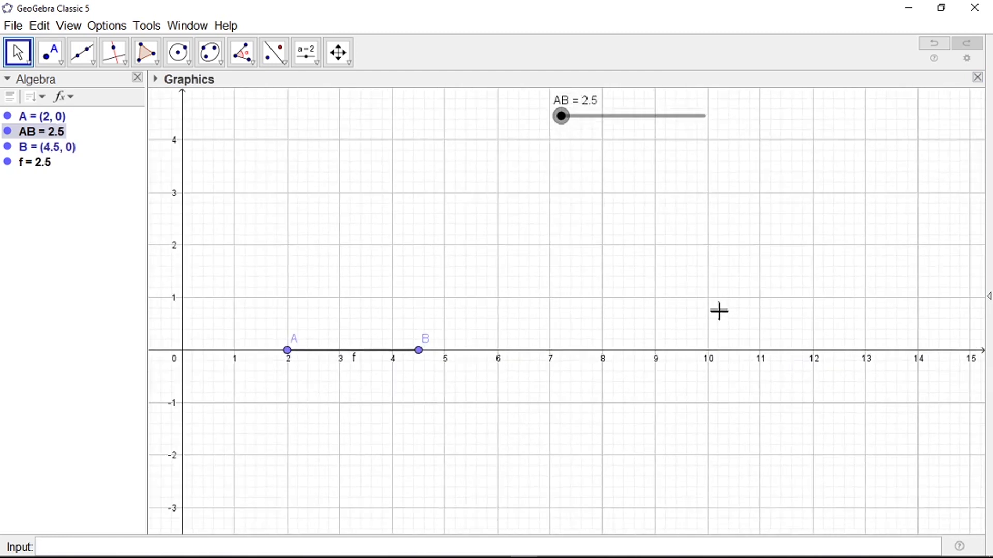
scroll(719, 312, down, 1)
drag(631, 120, 633, 207)
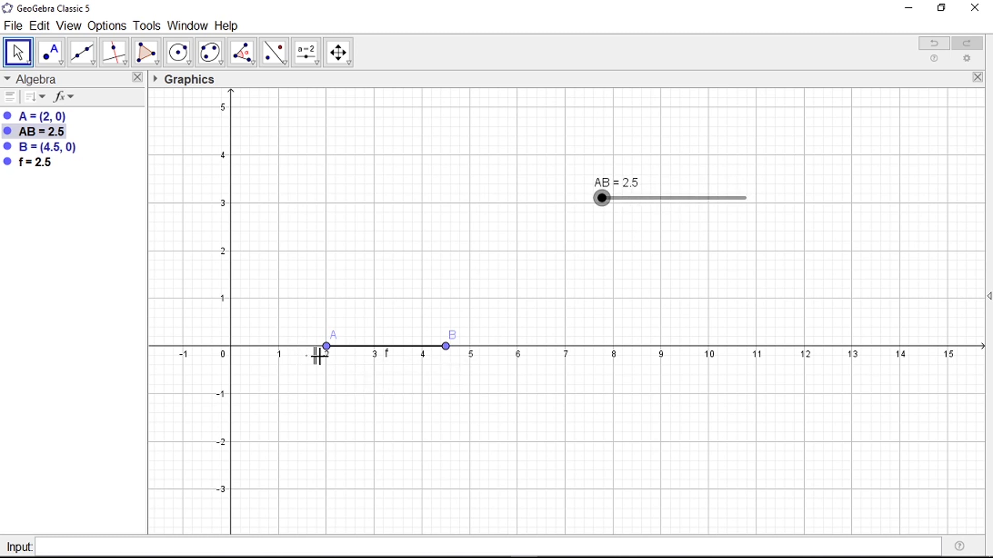
right_click(381, 355)
Step: Colour segment f and the AB slider red (#FF0000)
click(432, 458)
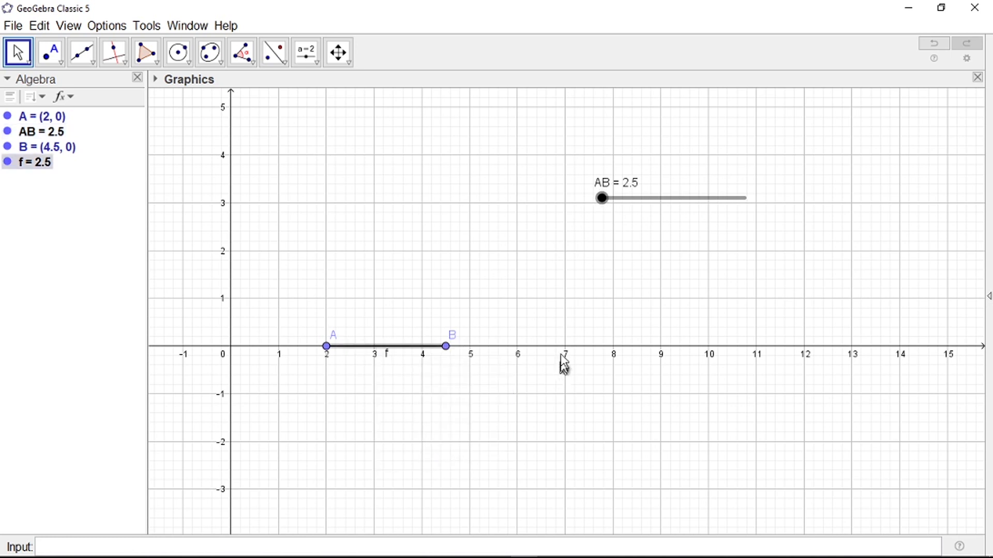
click(731, 129)
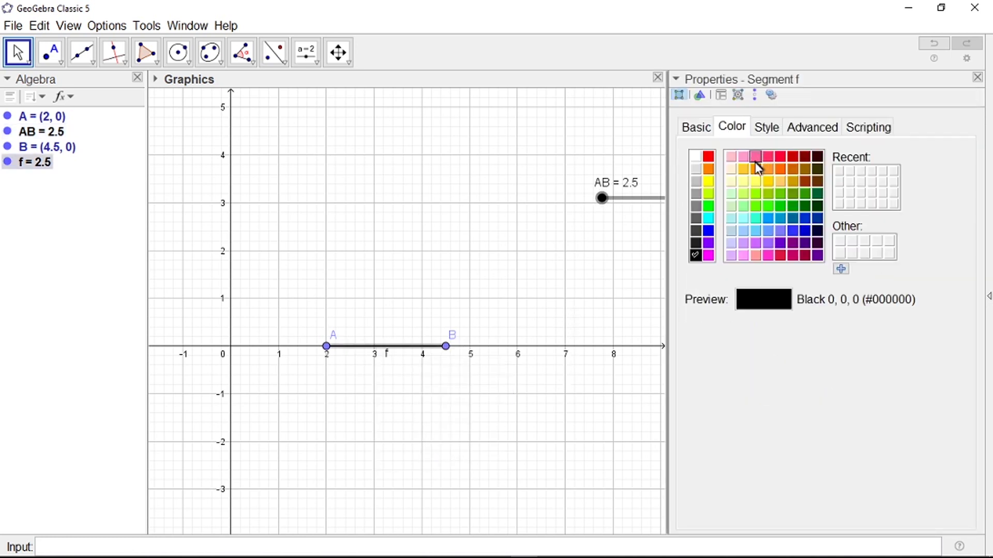
click(708, 156)
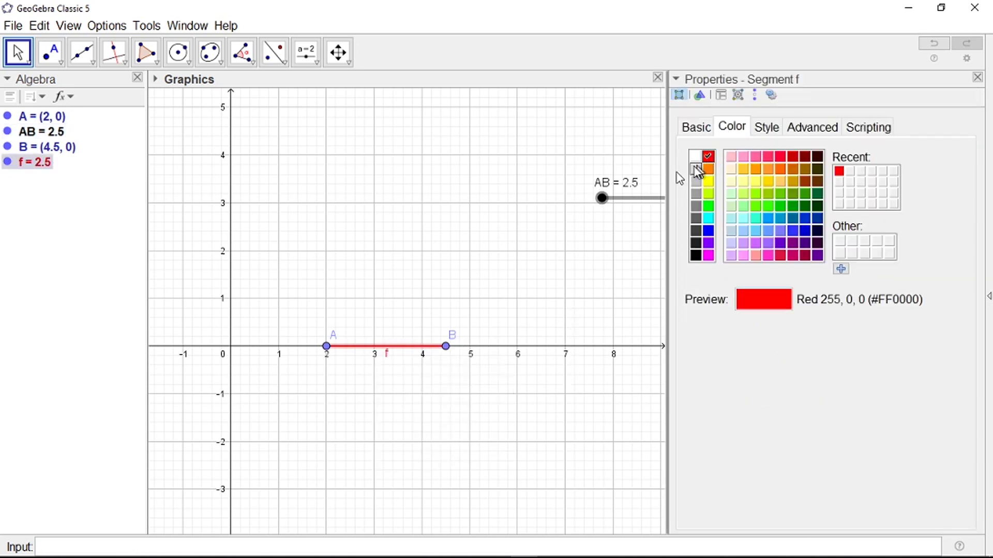
right_click(623, 202)
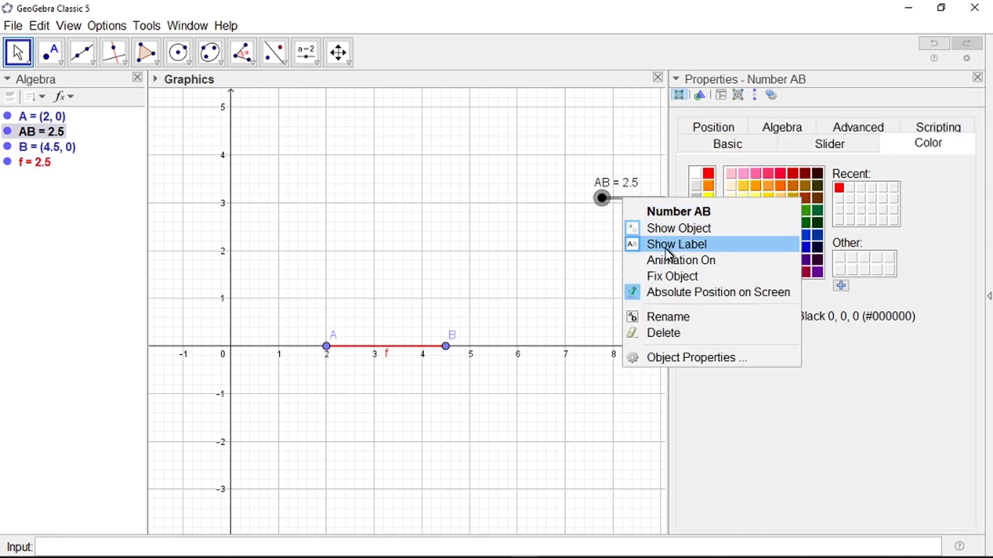
click(709, 174)
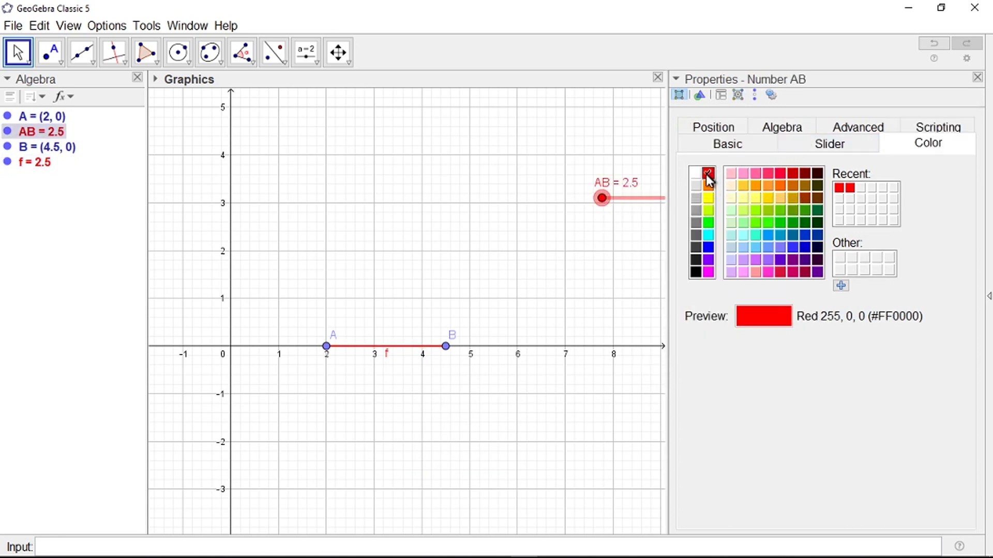
click(976, 78)
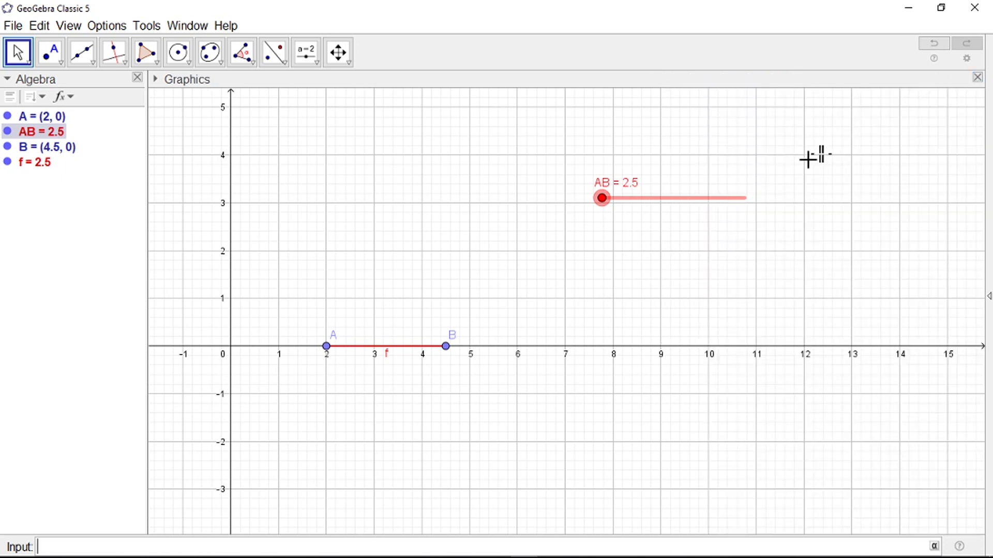
click(310, 70)
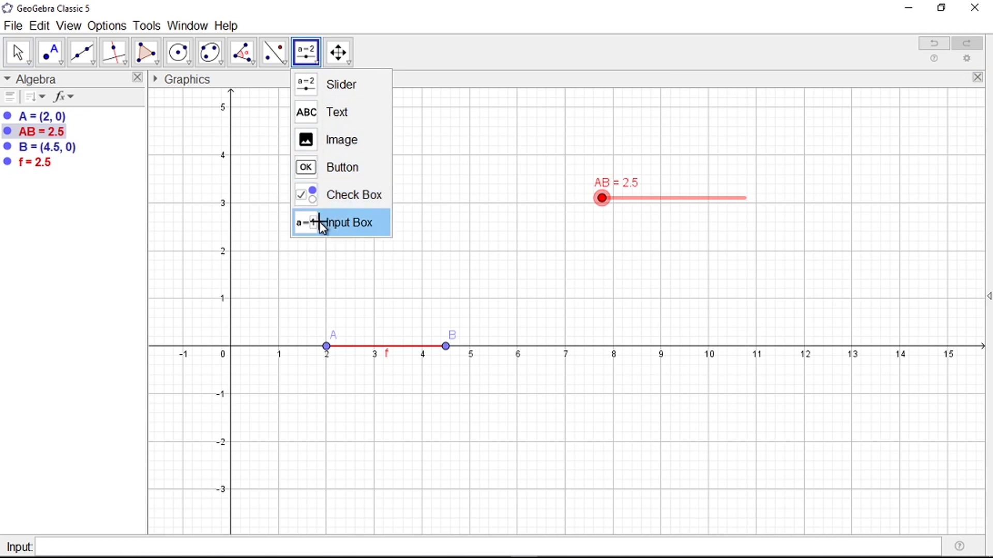
Step: Add an input box captioned AB linked to slider AB beside the slider, and hide the slider's label
click(322, 225)
click(755, 196)
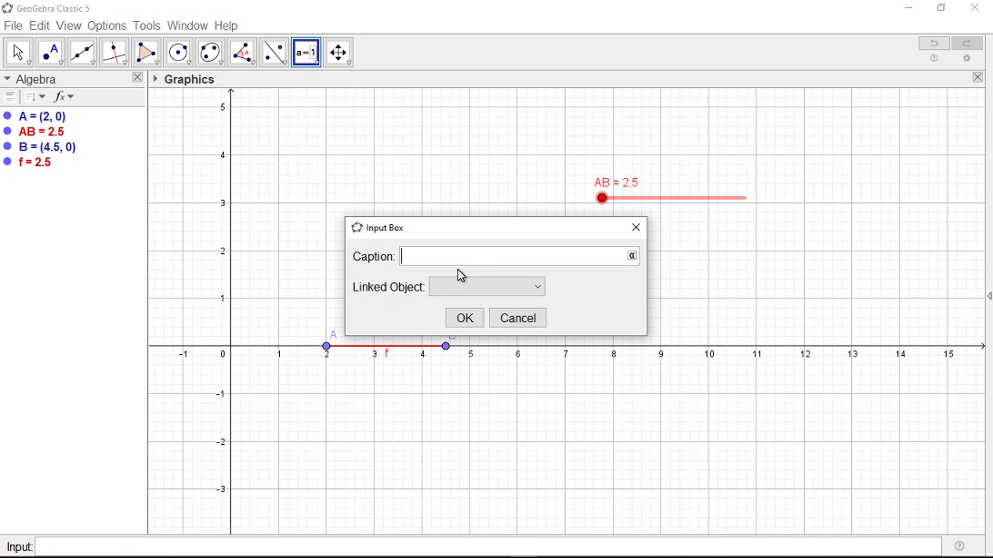
text(AB)
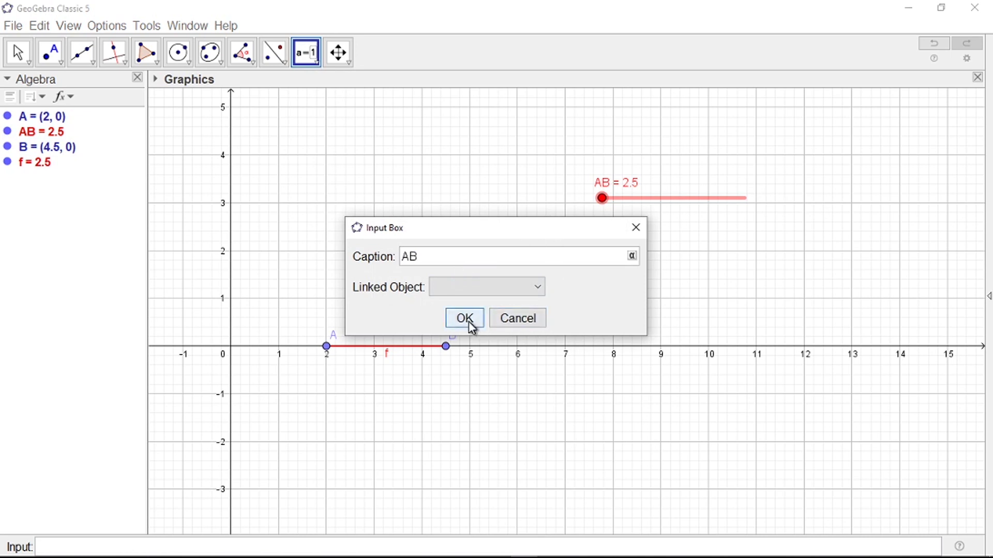
click(536, 292)
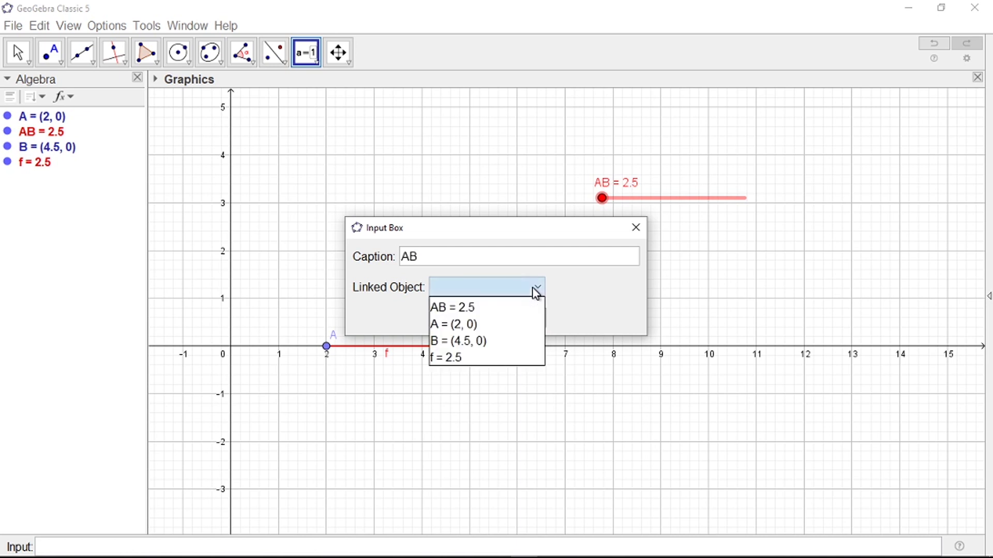
click(470, 309)
click(463, 320)
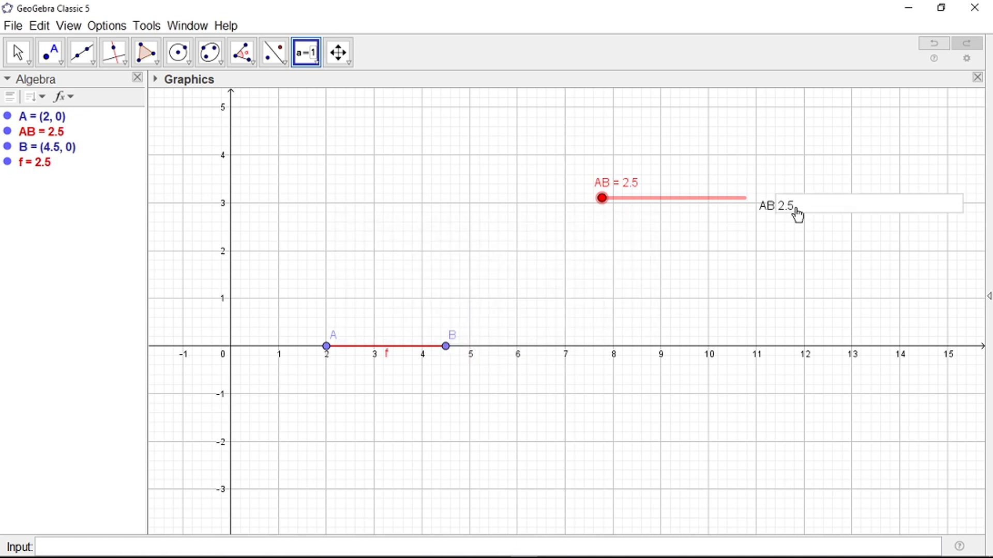
right_click(624, 183)
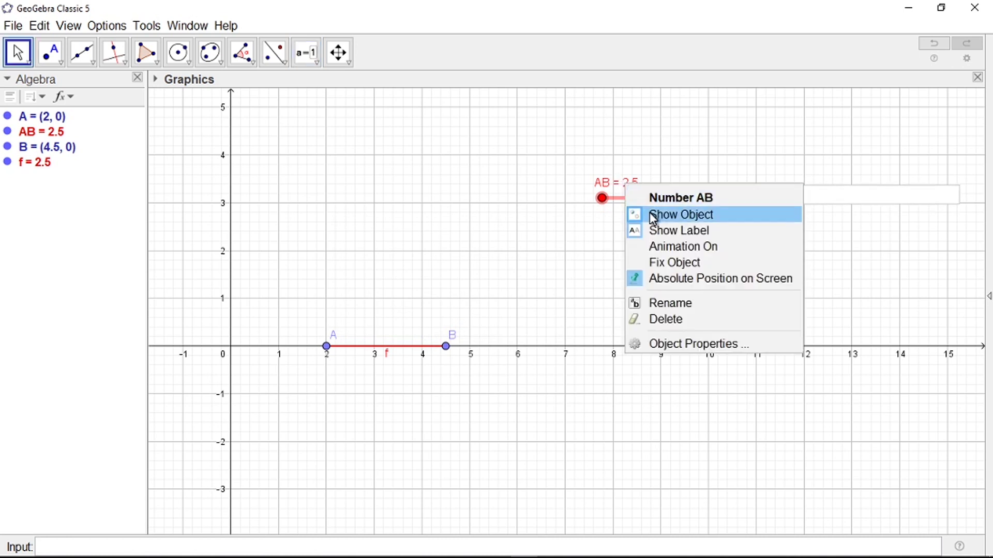
click(653, 233)
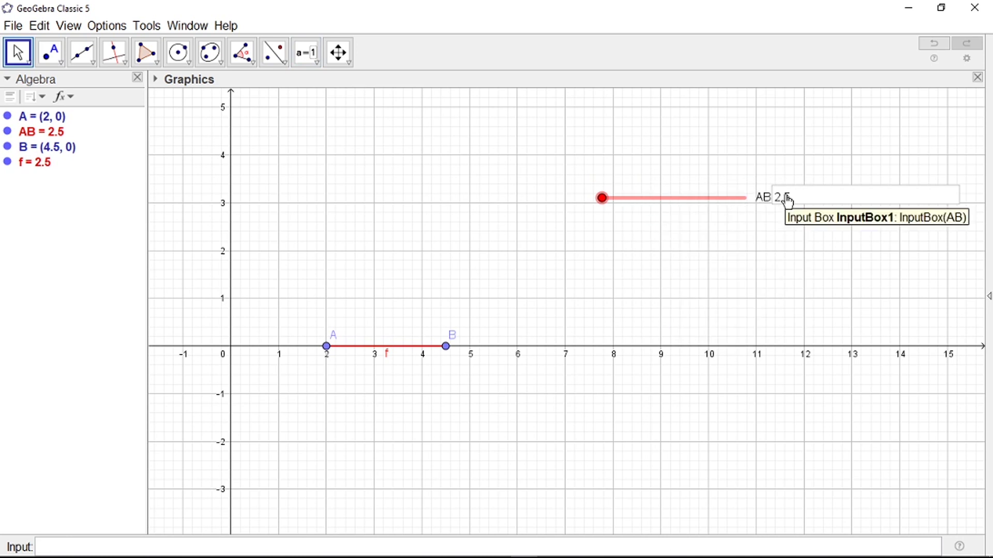
Step: Change InputBox1's caption to 'AB =' and colour its text red
right_click(771, 200)
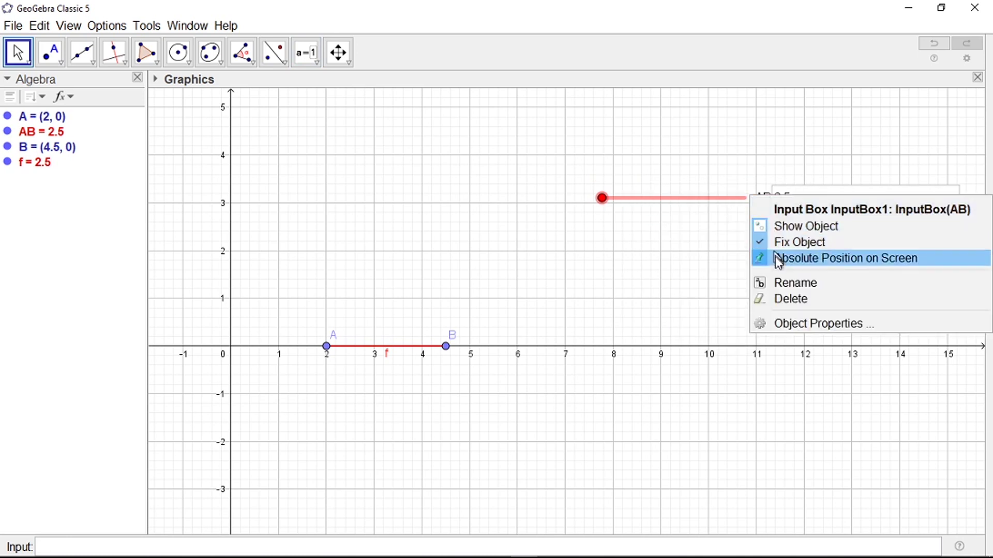
click(787, 323)
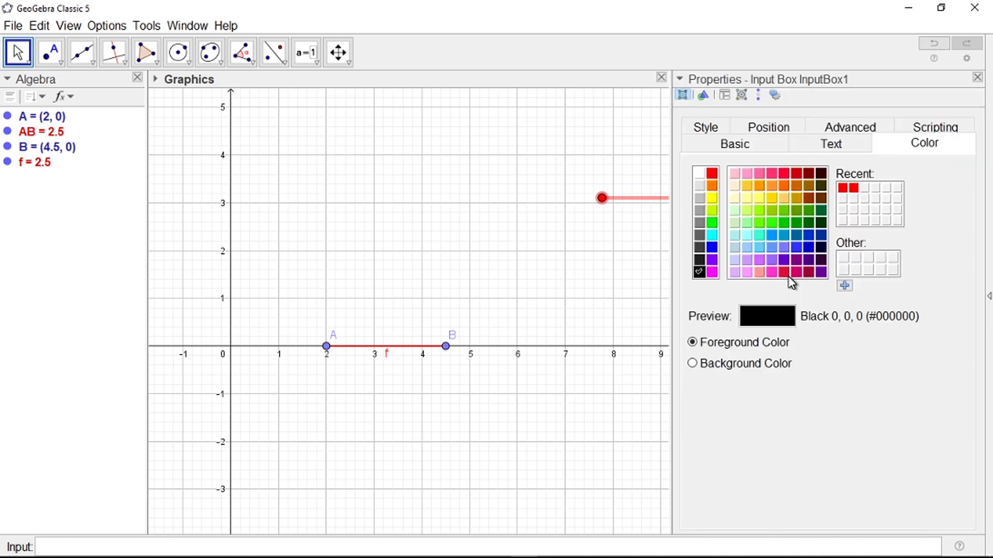
click(714, 147)
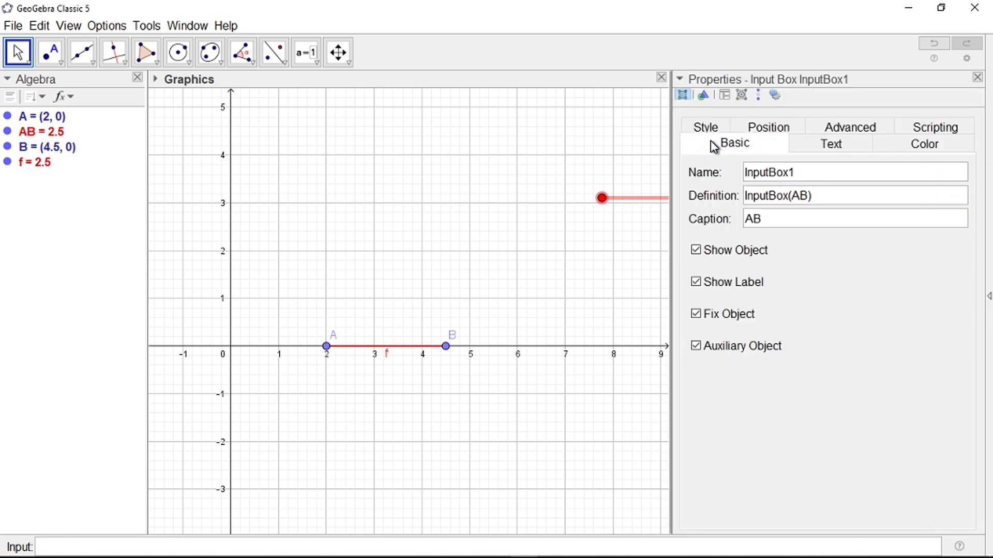
click(771, 224)
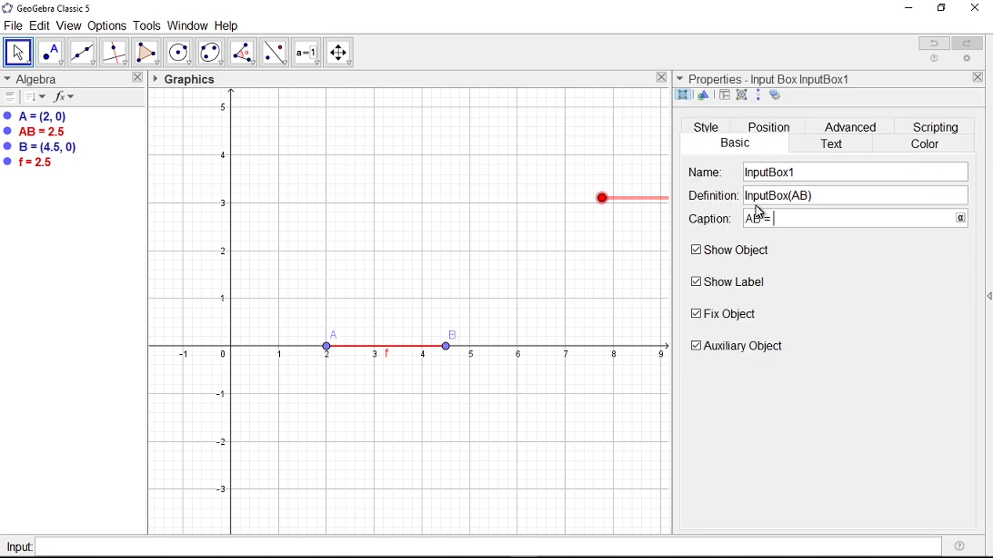
click(910, 149)
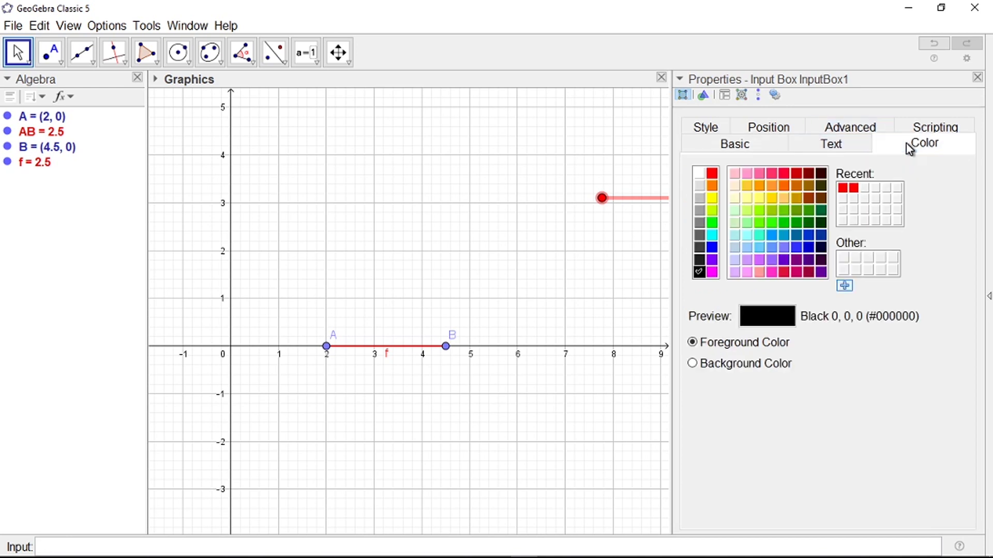
click(712, 173)
click(977, 78)
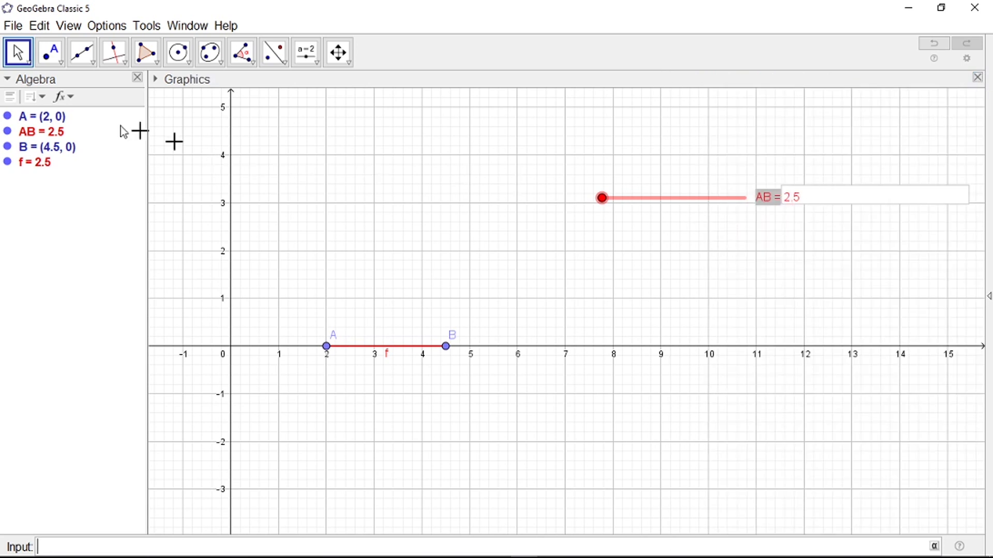
scroll(858, 217, up, 1)
scroll(858, 218, up, 3)
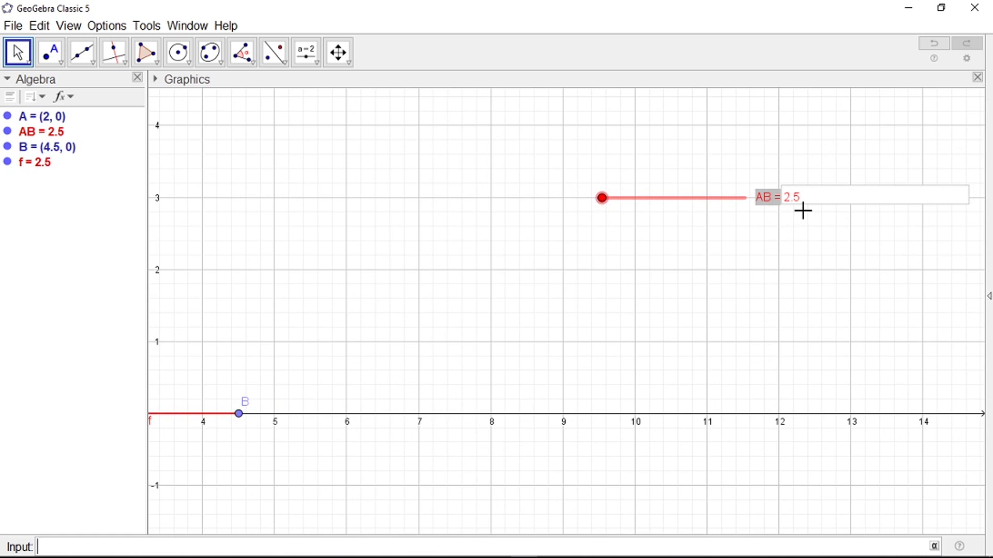
right_click(826, 195)
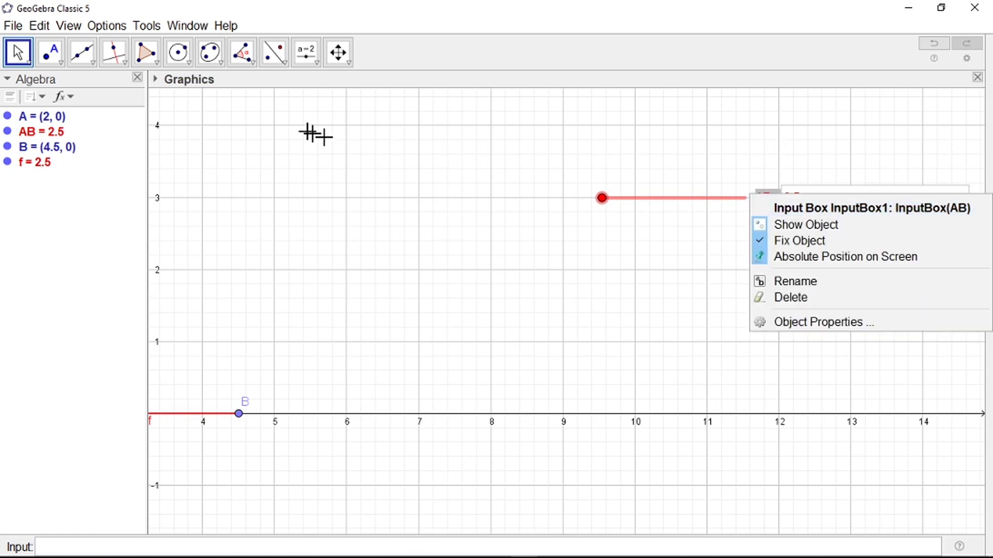
click(22, 60)
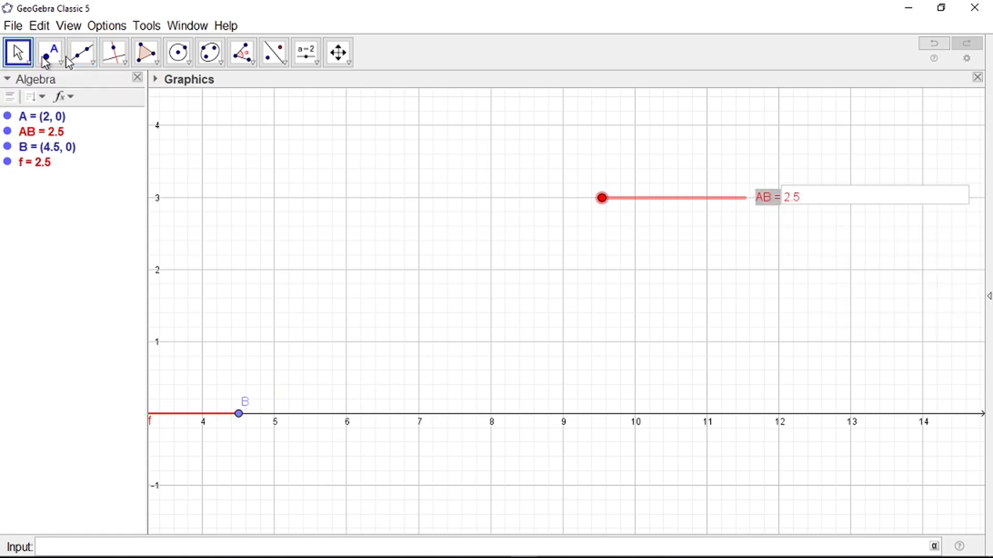
click(800, 199)
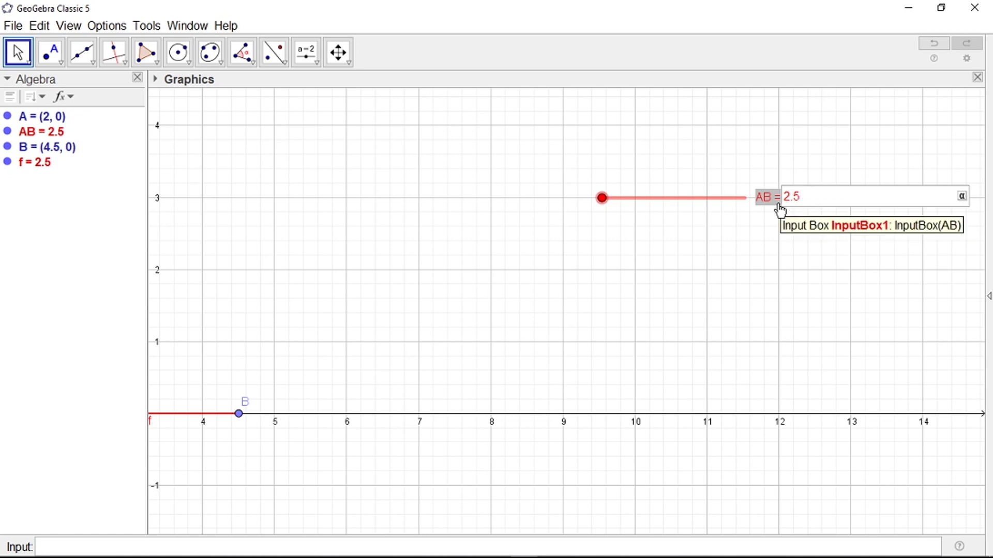
Step: Change InputBox1's Input Box Length from 20 to 4 in its Style properties
right_click(781, 206)
click(823, 333)
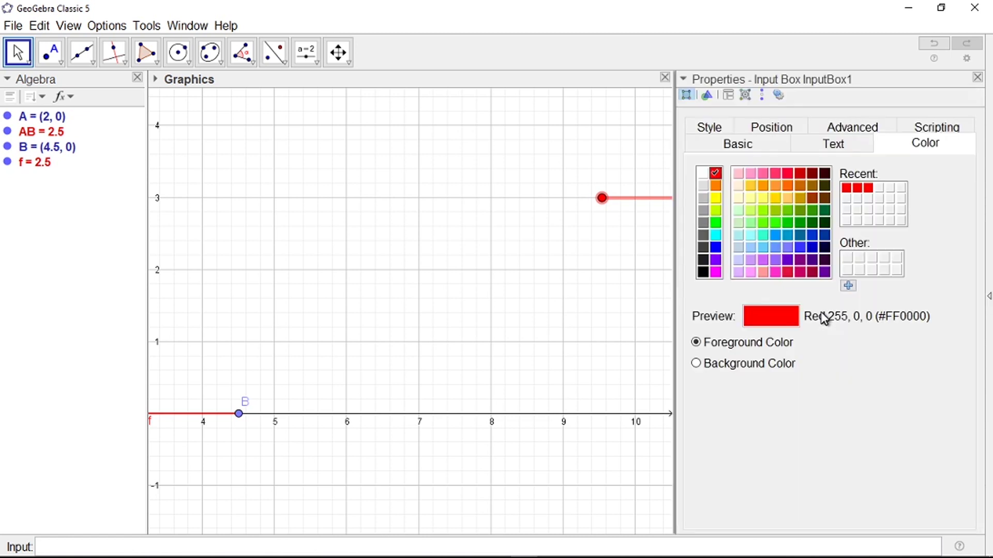
click(848, 150)
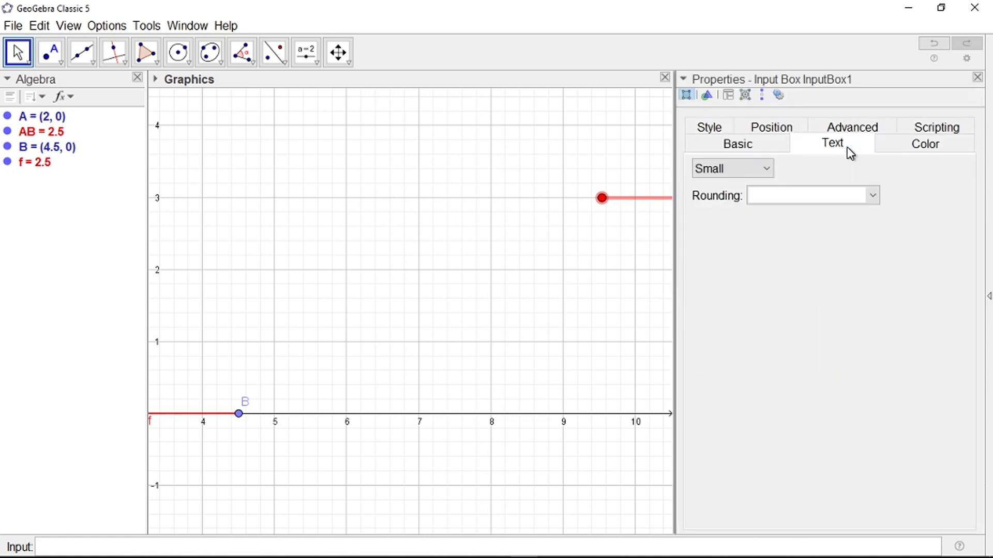
click(908, 150)
click(923, 129)
click(834, 129)
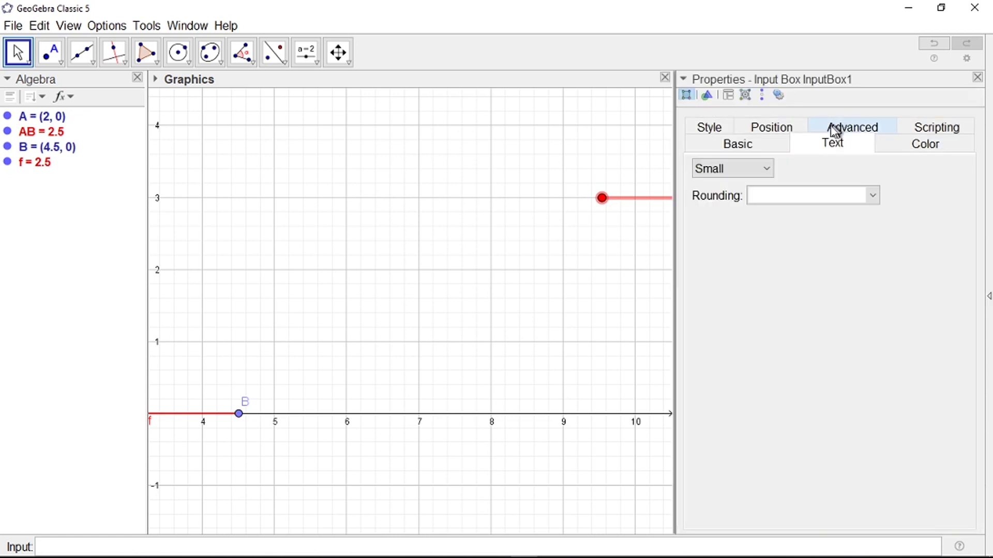
click(778, 131)
click(712, 144)
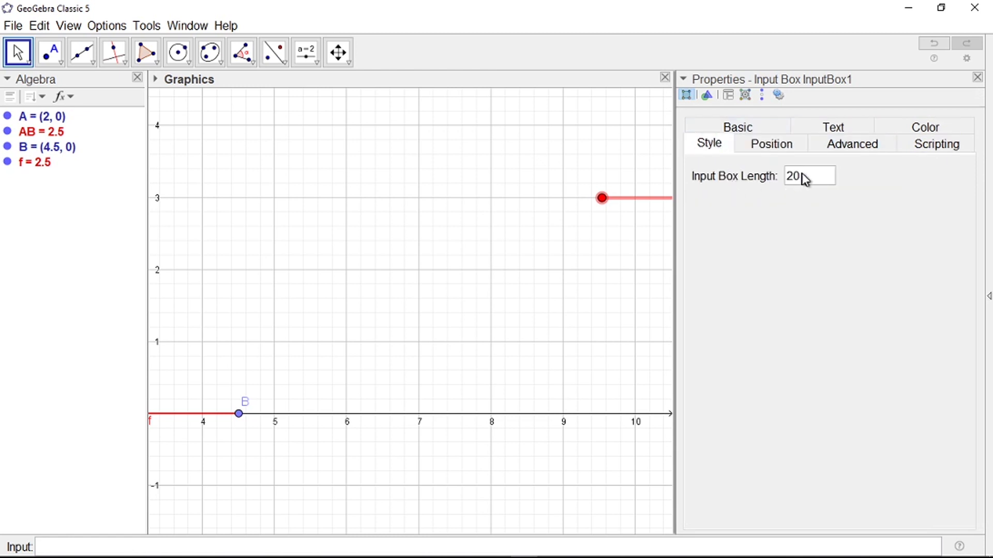
drag(805, 182, 786, 185)
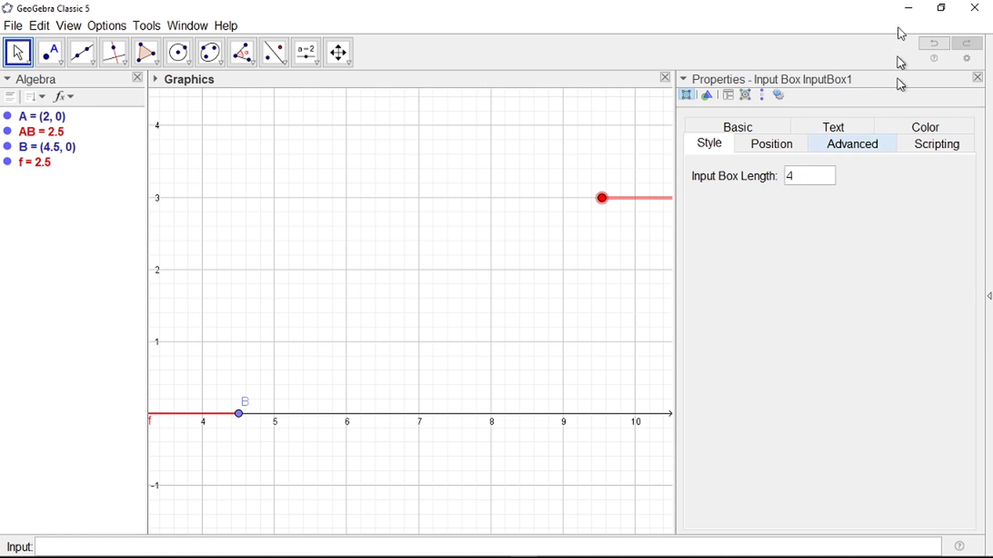
click(978, 77)
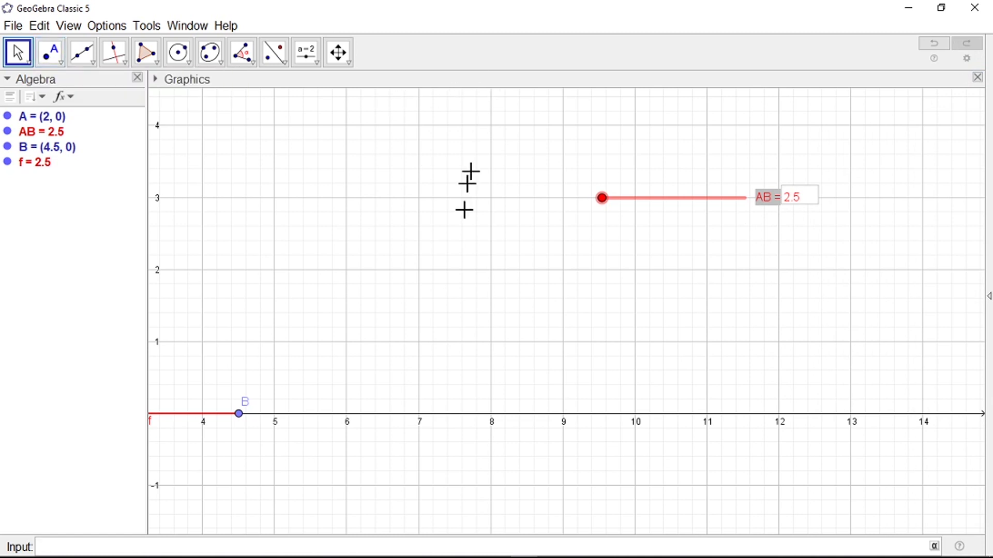
Step: Zoom the drawing out and back in, then open the Circle tools dropdown
click(464, 217)
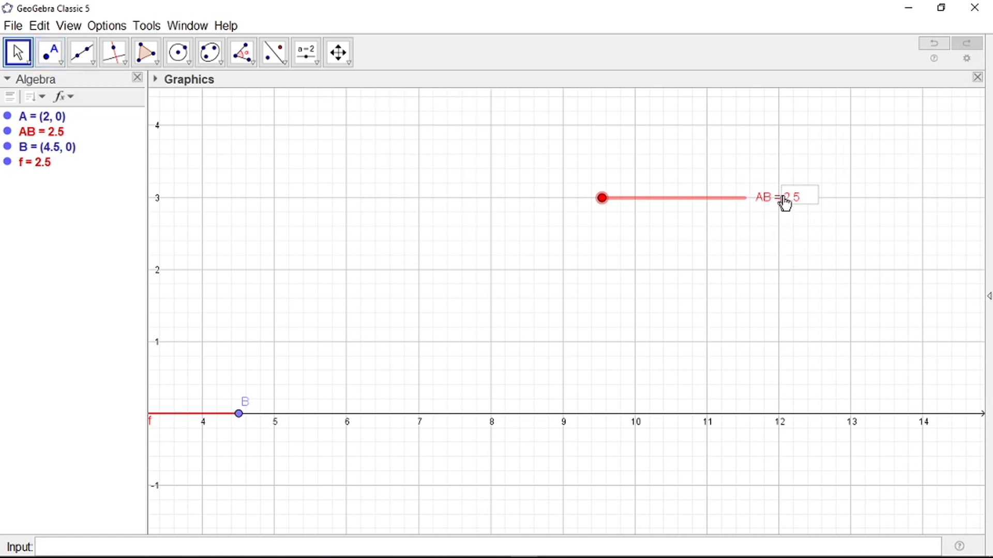
scroll(794, 274, down, 5)
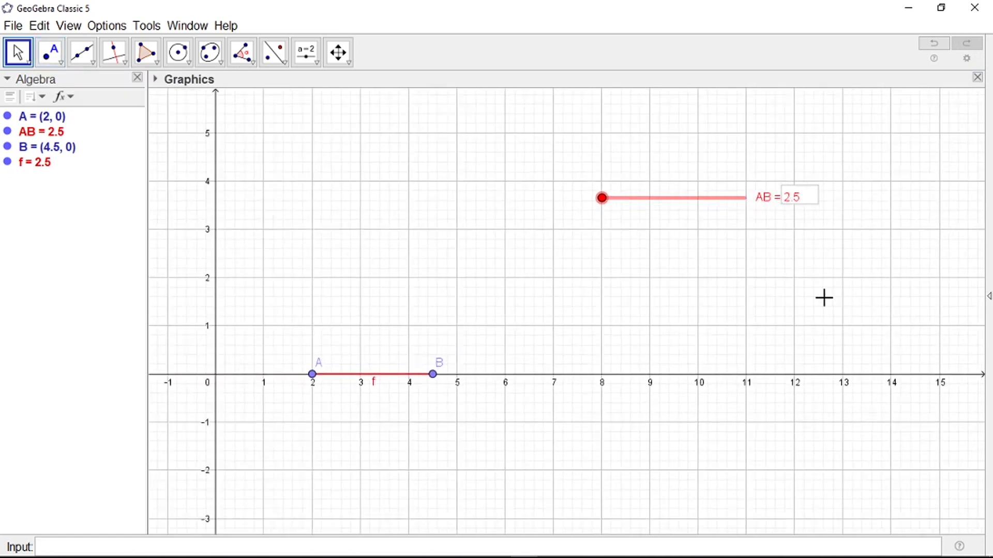
scroll(496, 287, up, 3)
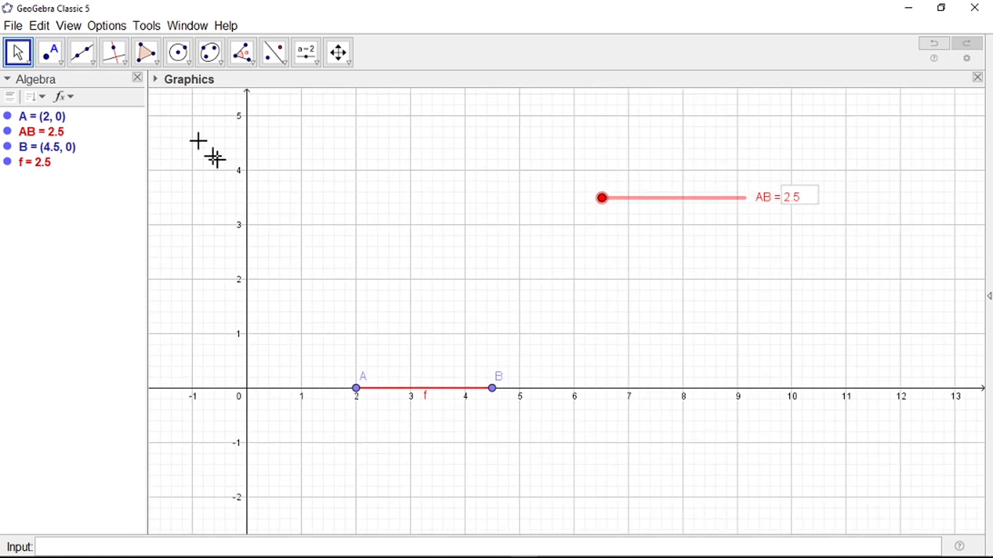
click(189, 64)
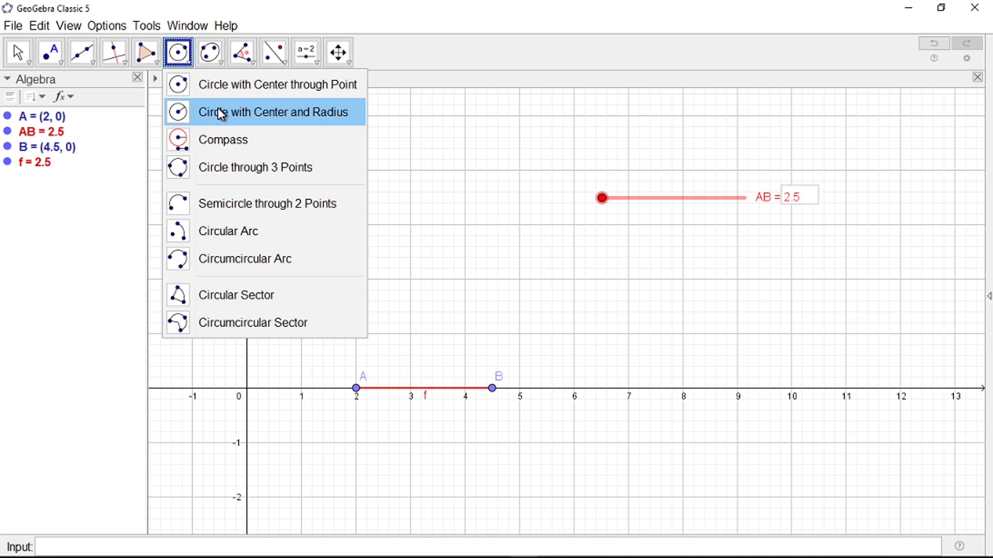
Step: Draw circle c centred at A with radius rA, creating slider rA beside the AB slider
click(221, 114)
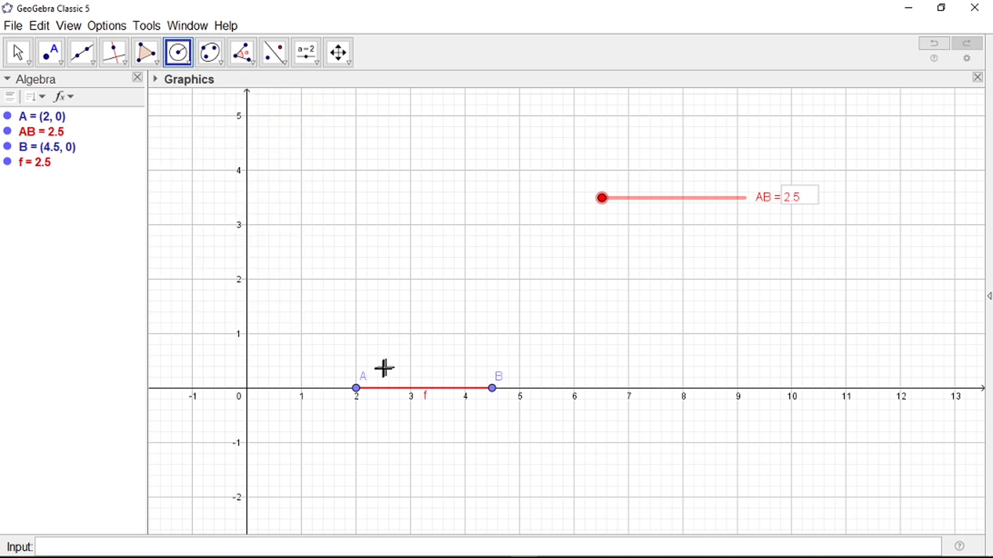
scroll(361, 401, up, 2)
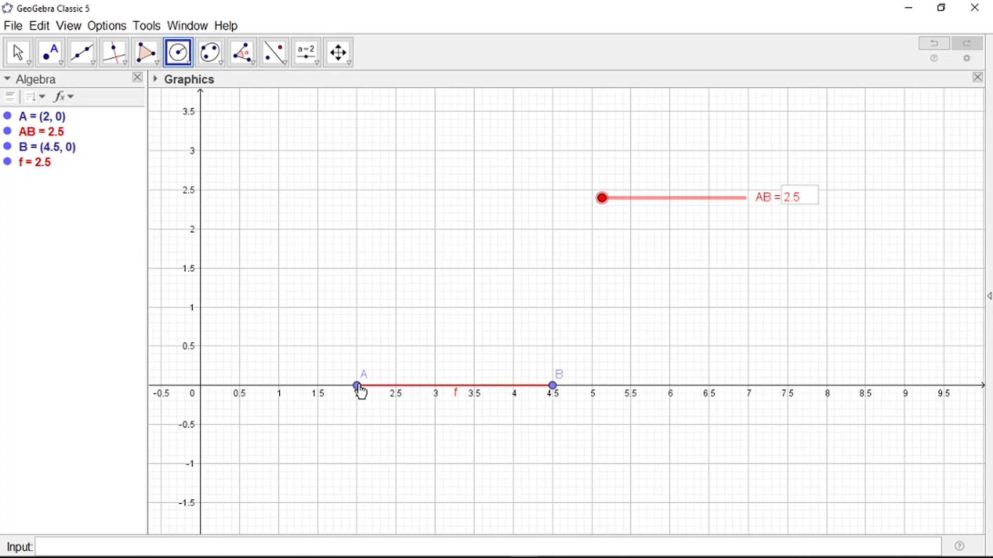
click(358, 387)
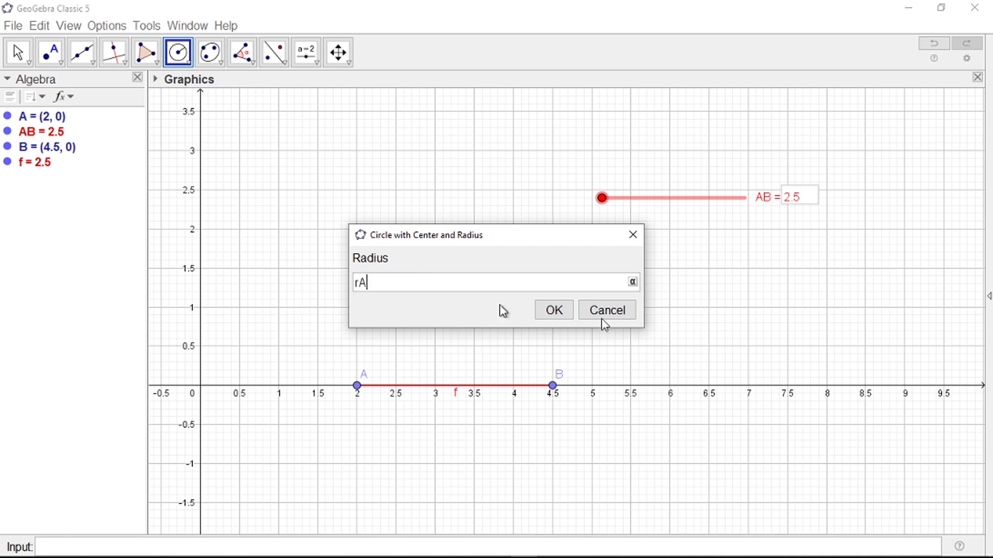
click(553, 311)
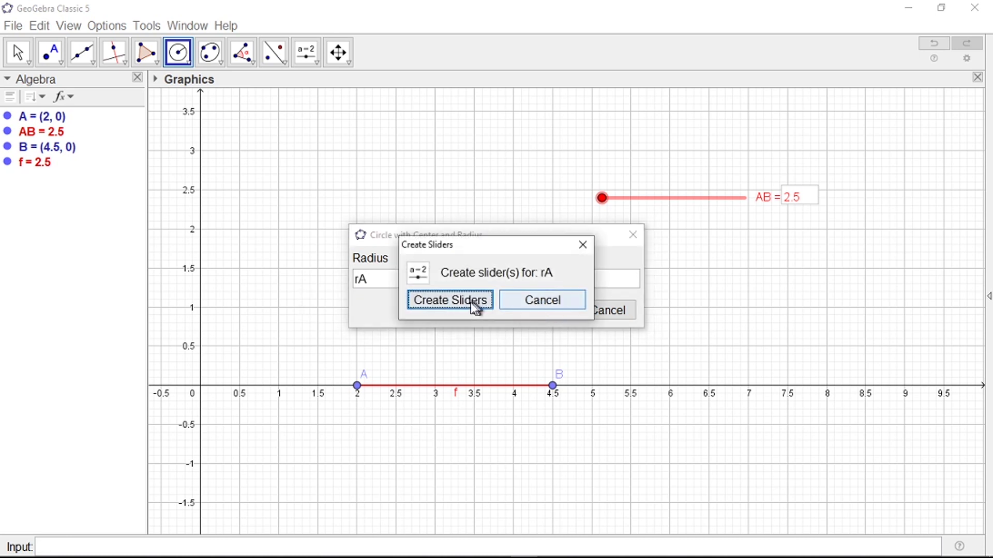
click(451, 301)
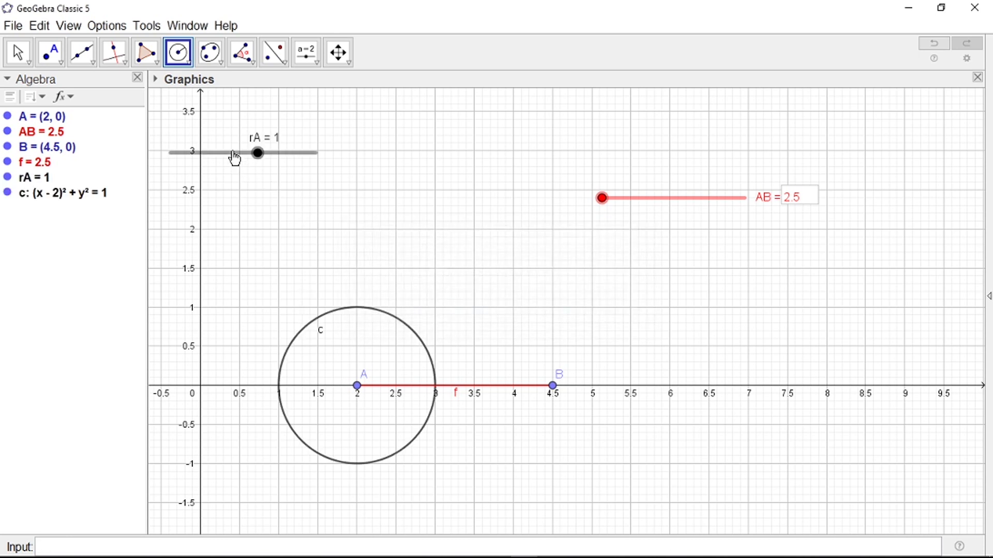
key(Escape)
drag(235, 159, 662, 171)
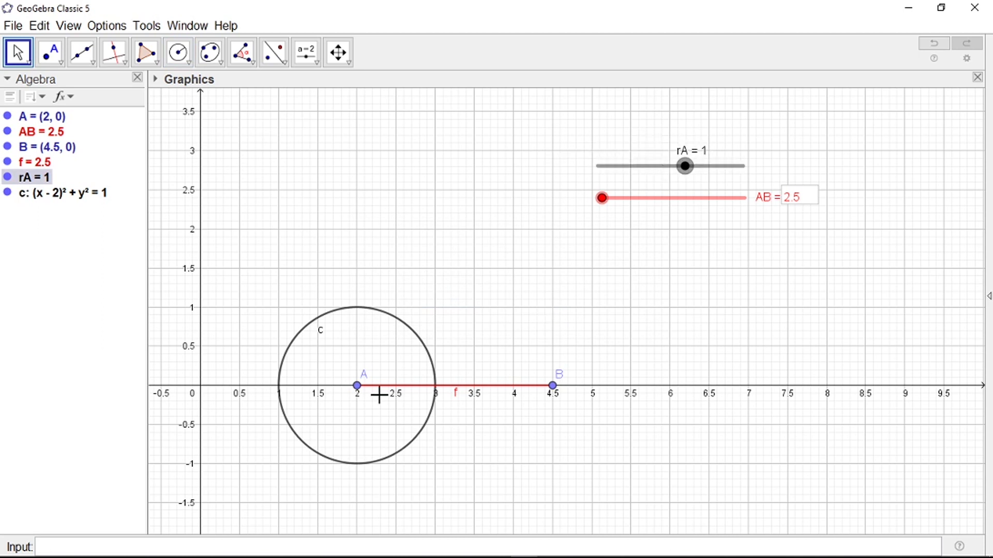
Step: Give slider rA minimum 1, maximum 10 and increment 0.5
scroll(563, 415, up, 1)
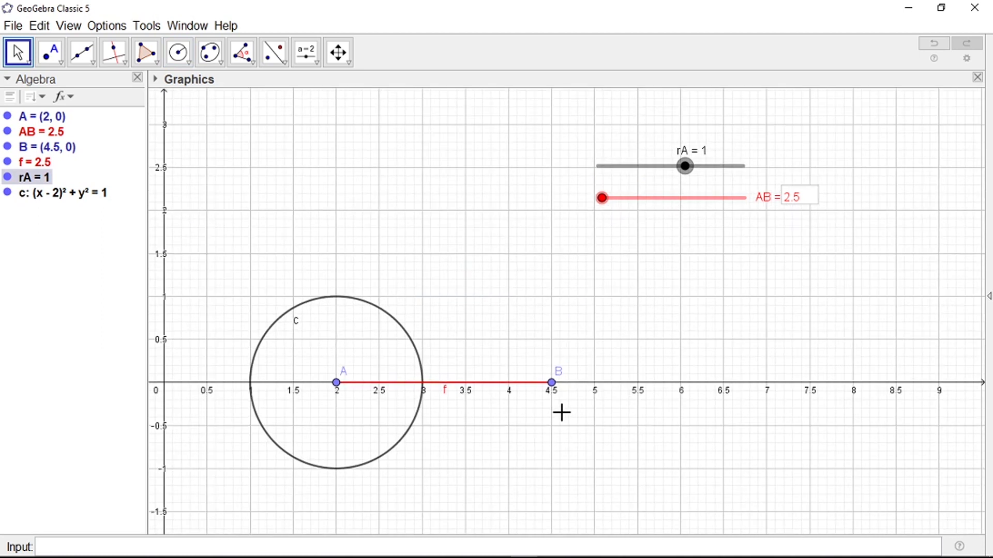
drag(687, 167, 590, 172)
right_click(645, 172)
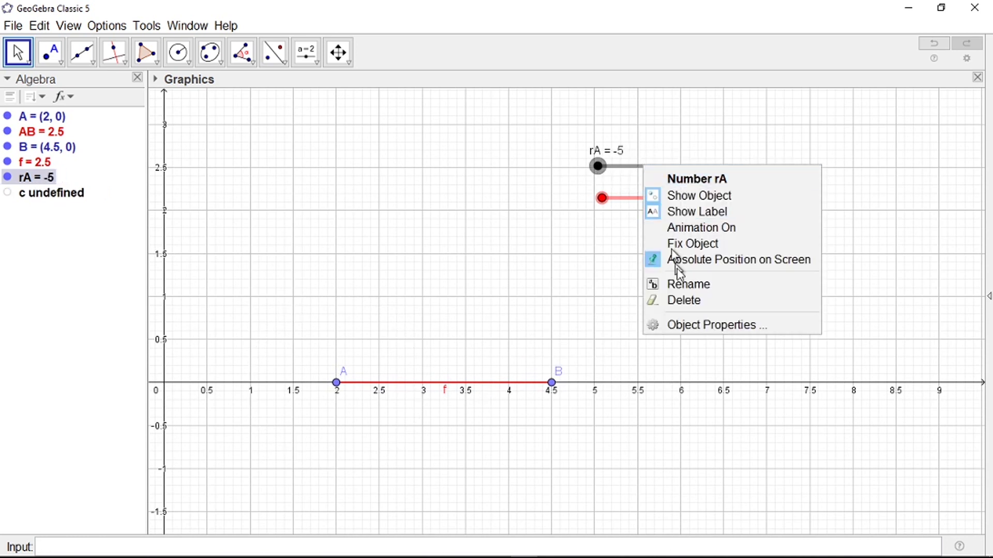
click(685, 327)
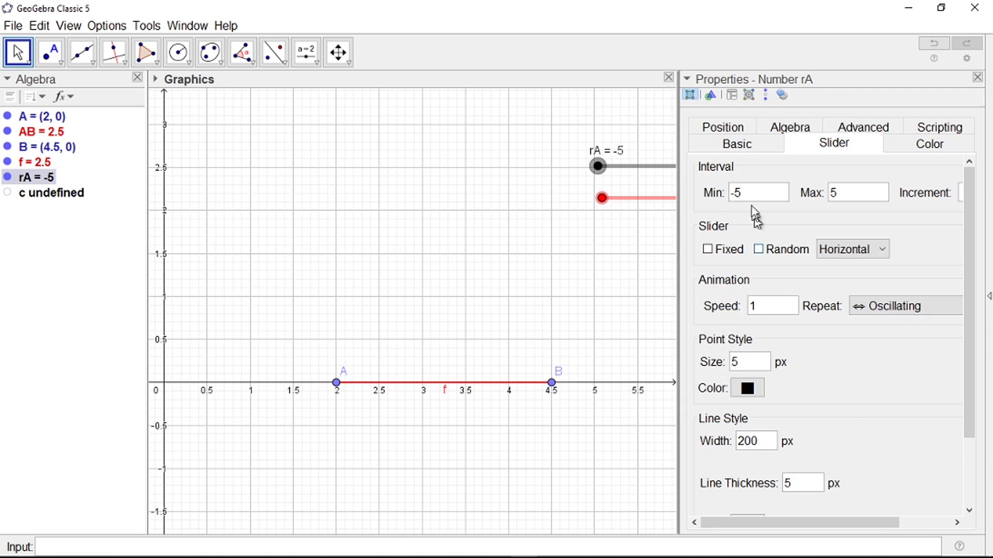
drag(747, 199, 696, 203)
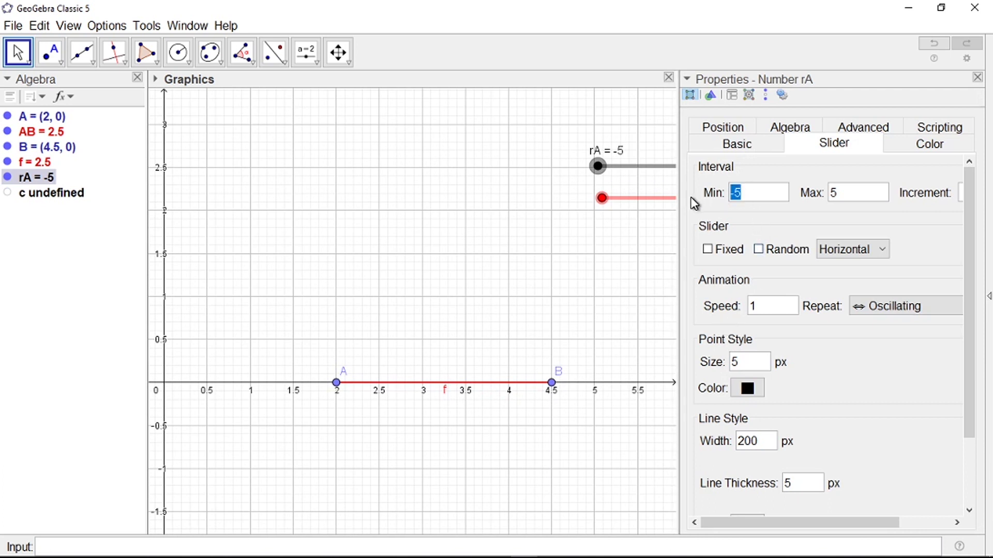
text(1)
drag(844, 195, 821, 200)
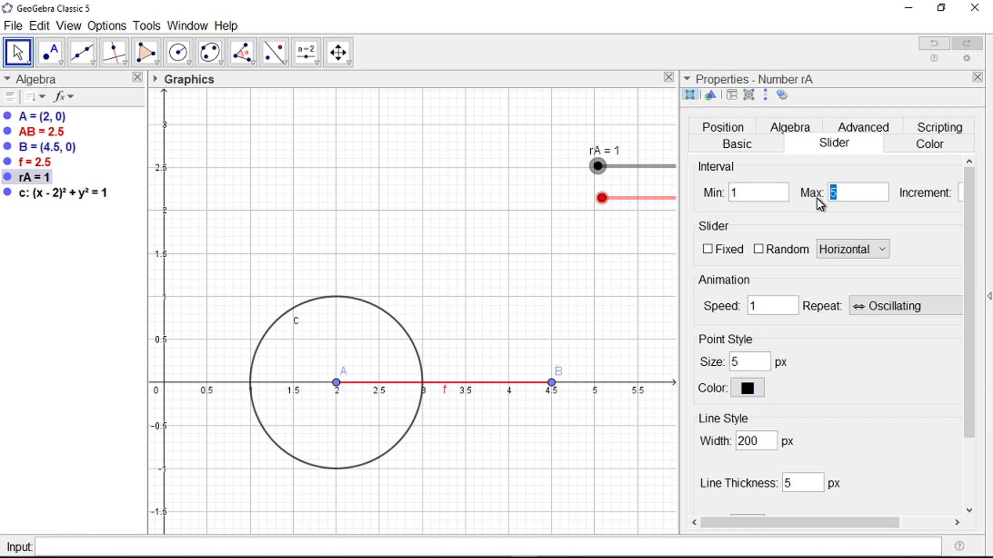
text(10)
scroll(848, 523, right, 3)
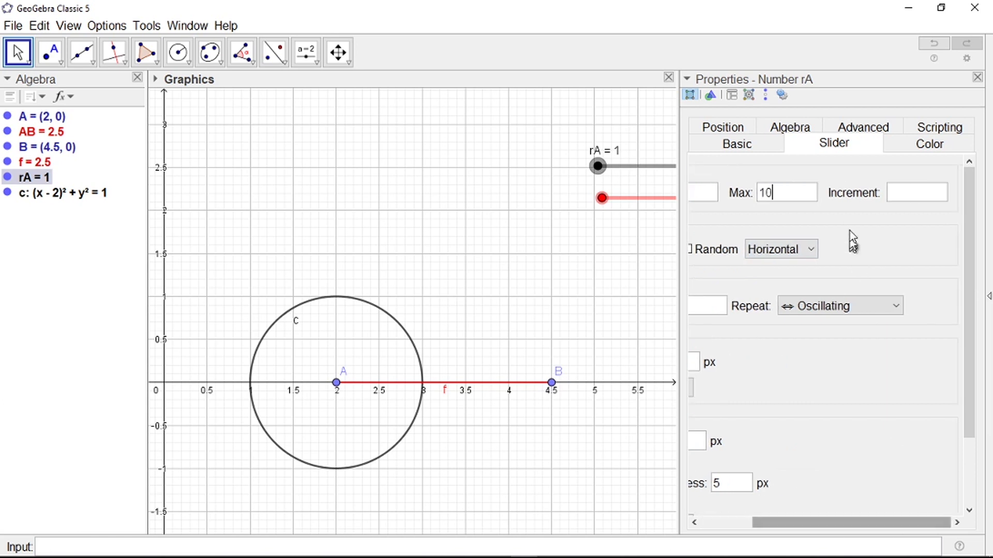
click(909, 198)
text(0.)
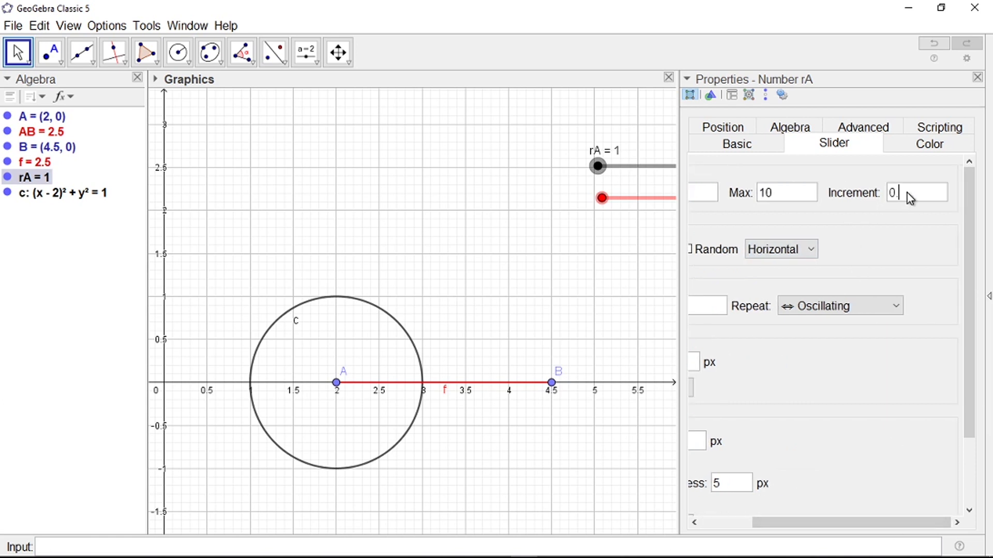
text(5)
click(978, 77)
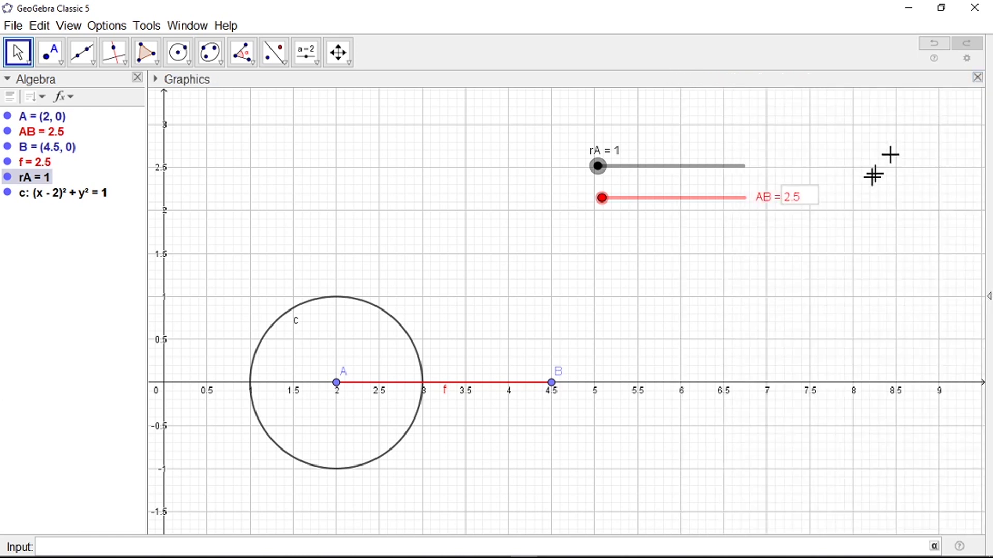
Step: Draw circle d centred at B with radius rB, creating a new slider rB
drag(616, 166, 591, 206)
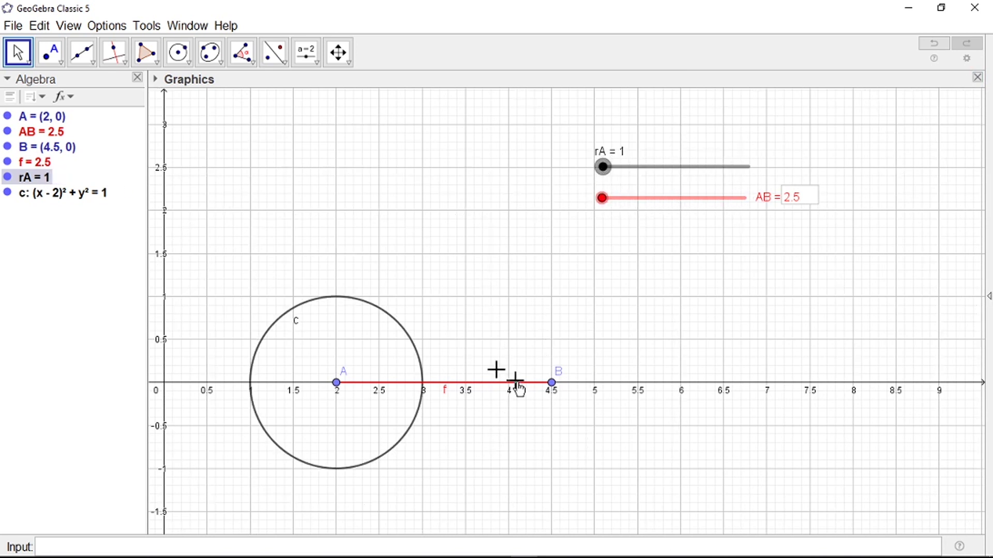
click(187, 58)
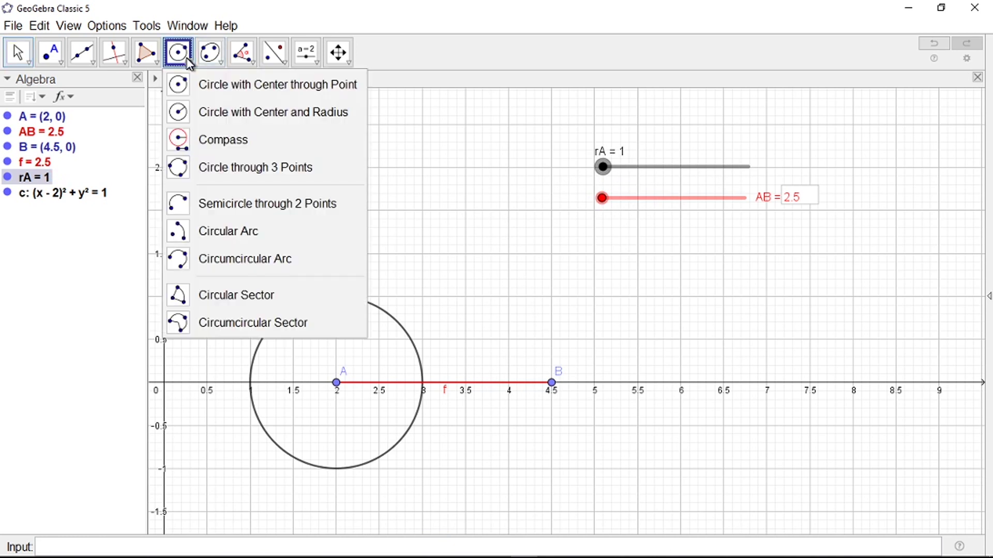
click(209, 119)
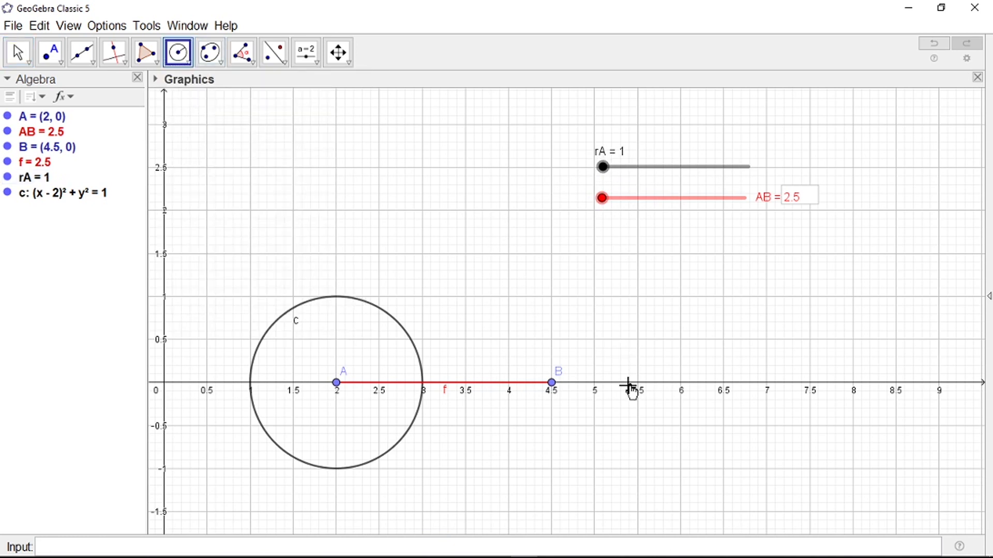
click(551, 383)
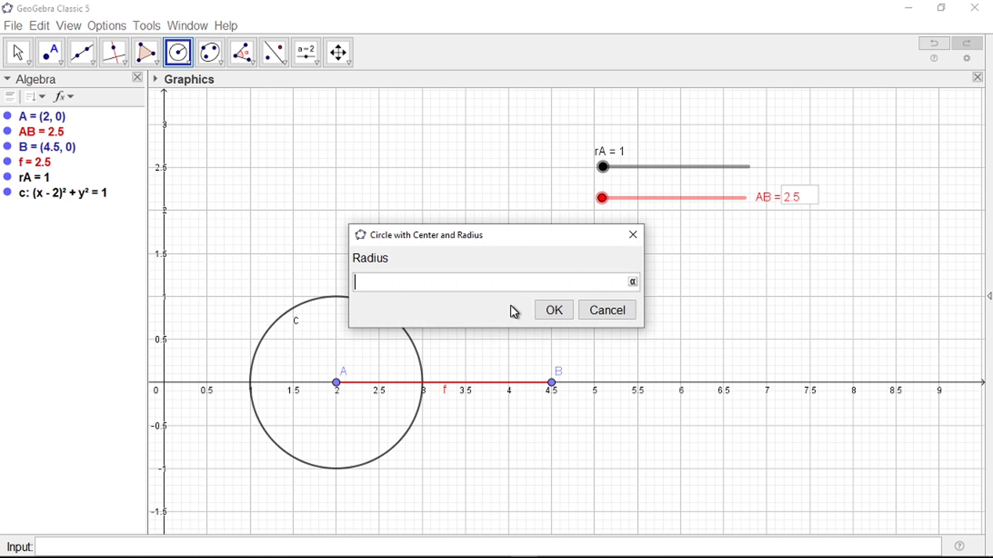
text(rB)
click(554, 311)
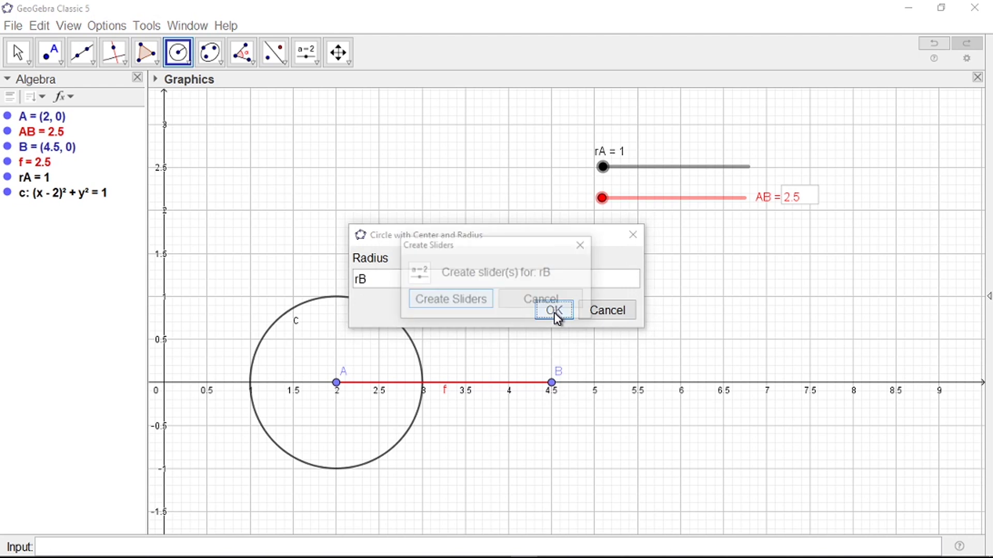
click(445, 301)
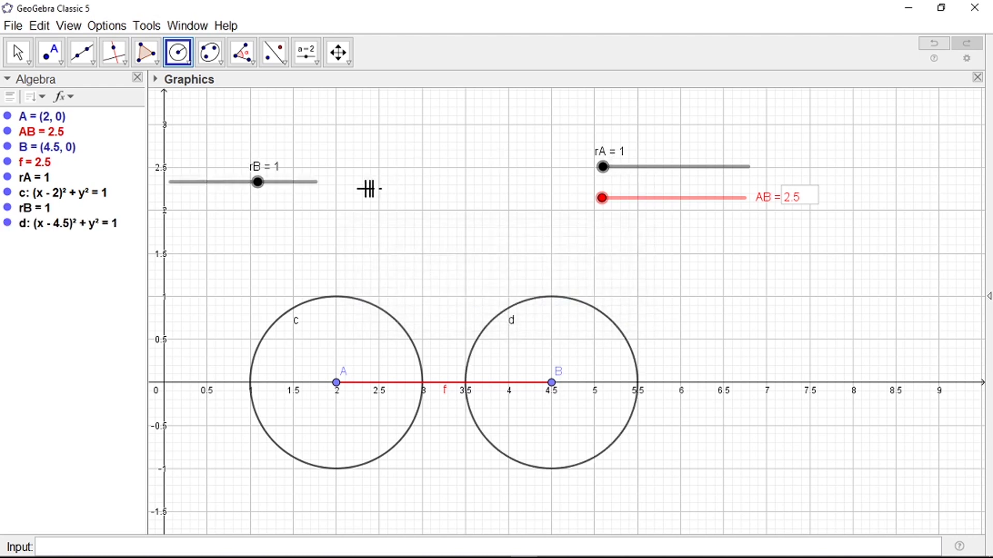
Step: Move slider rB above rA and set its range to 1–10 with increment 0.5
key(Escape)
drag(304, 185, 734, 141)
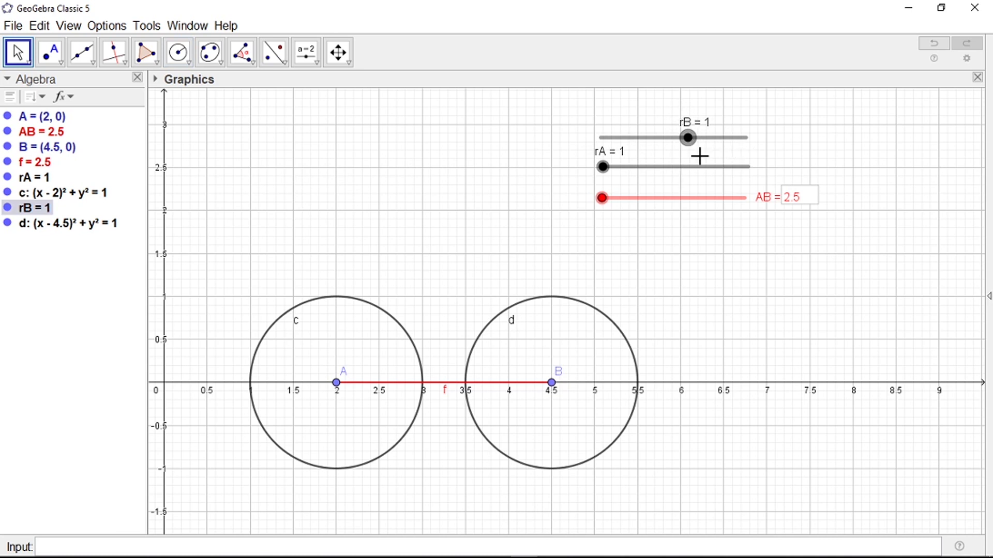
right_click(712, 141)
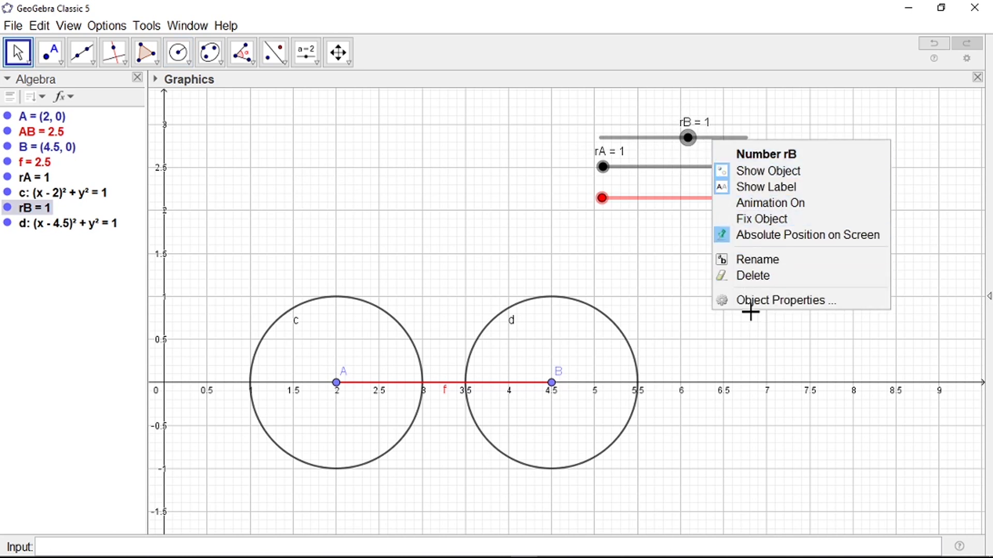
click(748, 300)
click(736, 197)
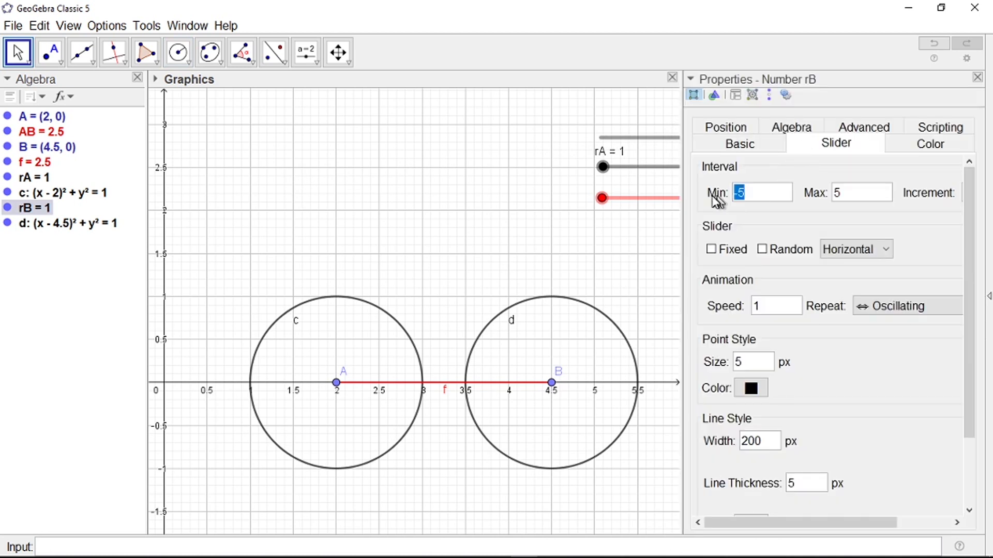
text(1)
click(859, 195)
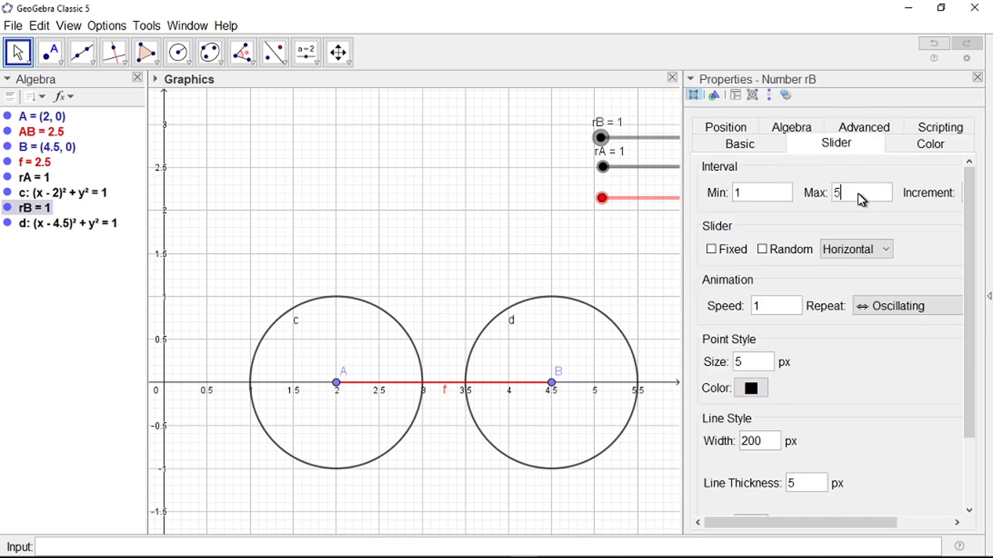
text(10)
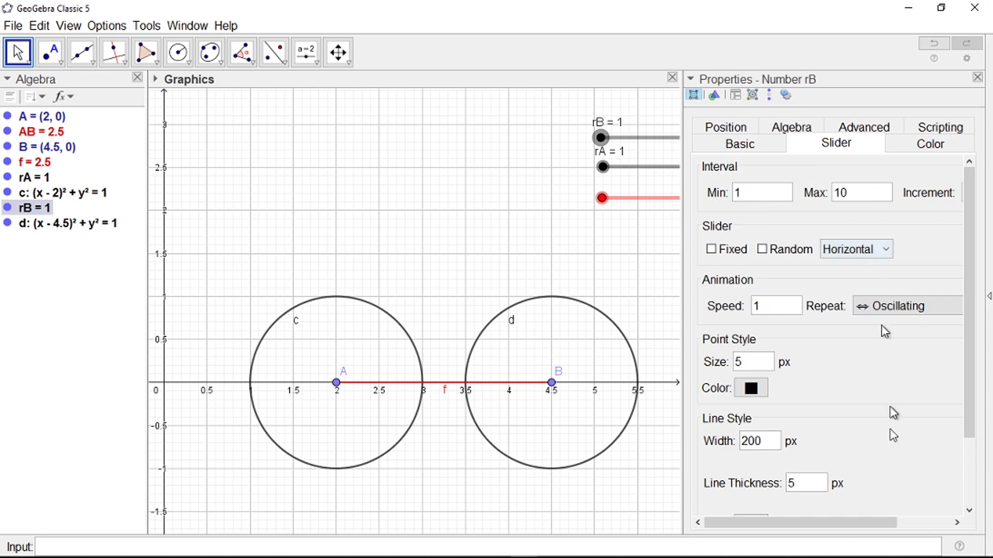
drag(849, 523, 897, 523)
click(914, 199)
text(0.5)
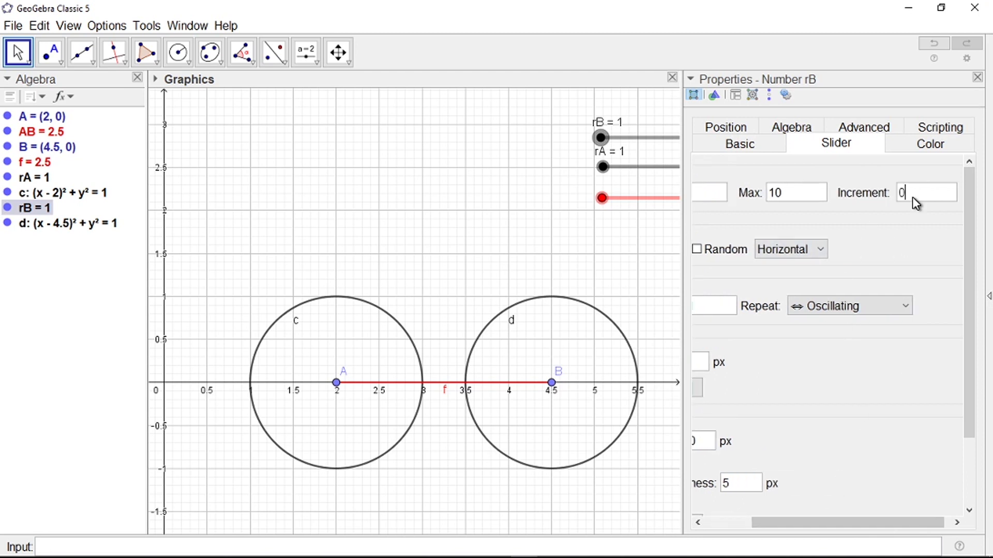
click(978, 77)
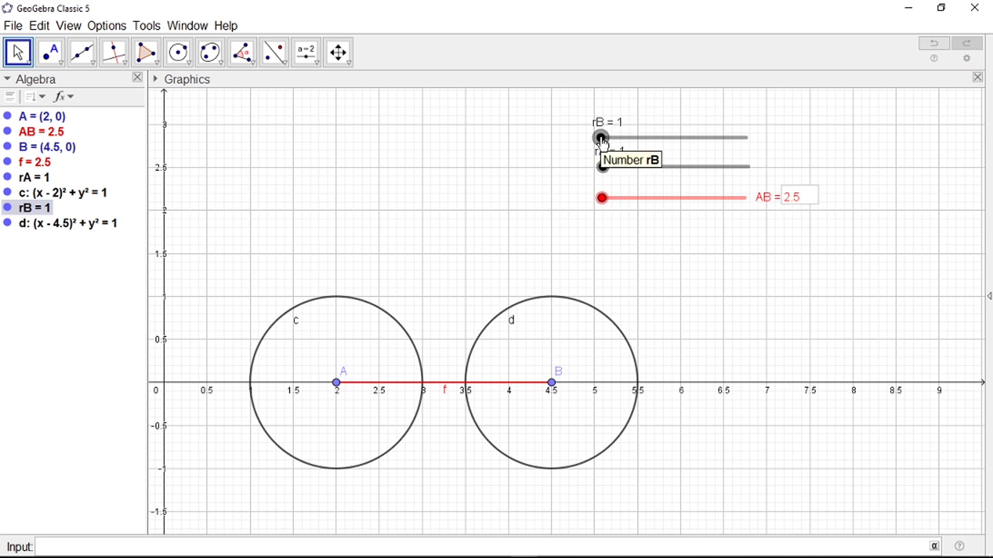
Step: Drag the AB slider to 4 so B and circle d move to (6, 0)
click(601, 138)
drag(601, 140, 600, 139)
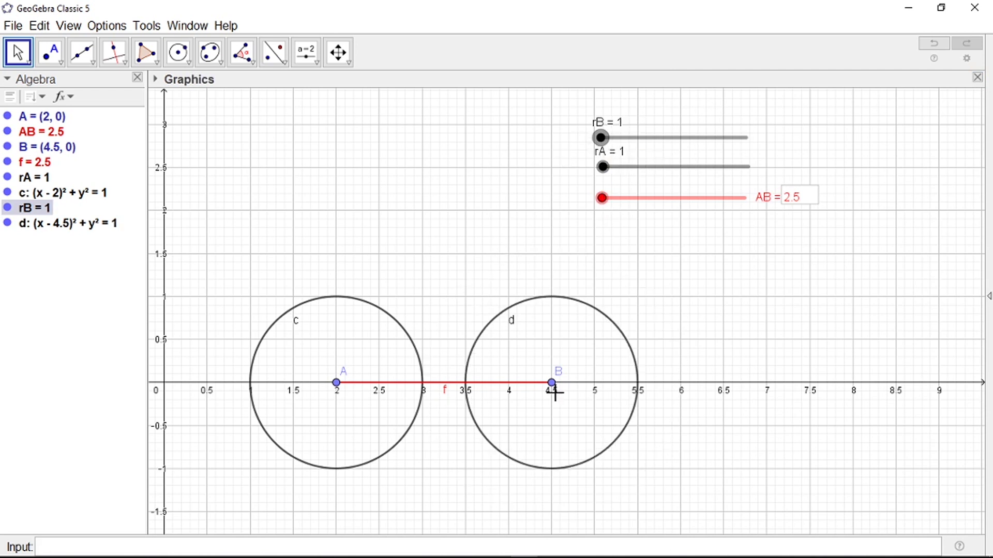
drag(601, 198, 612, 218)
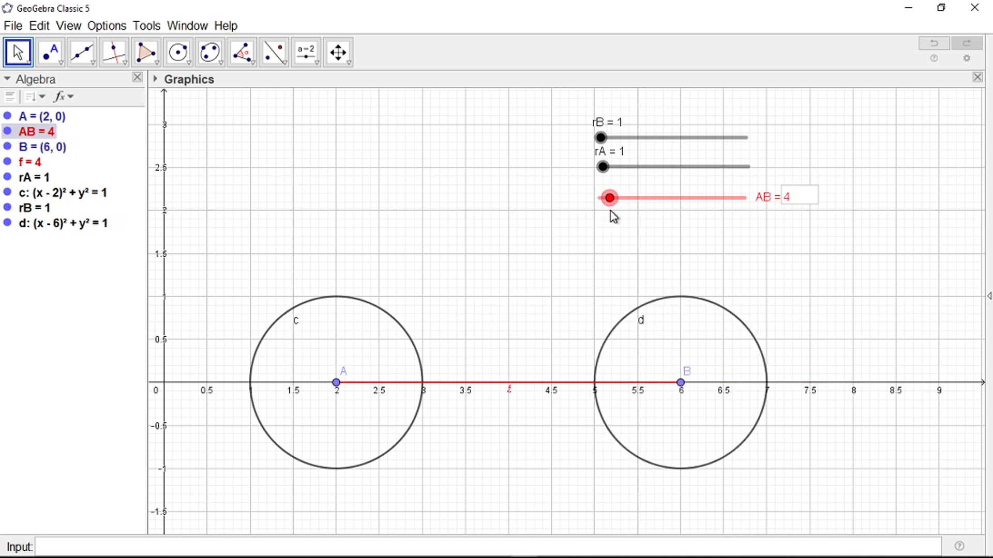
Step: Colour circle c light yellow and circle d light cyan
right_click(380, 314)
click(441, 451)
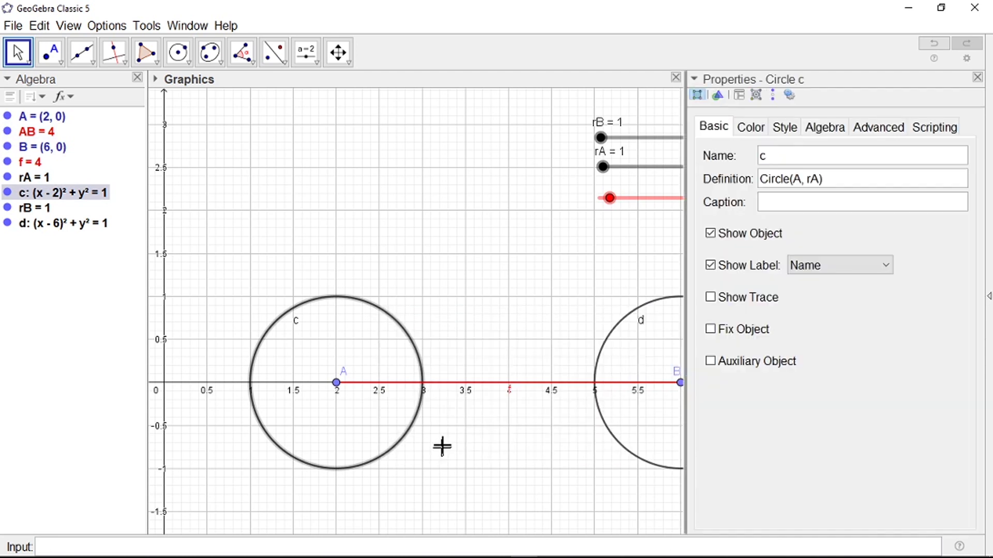
click(754, 130)
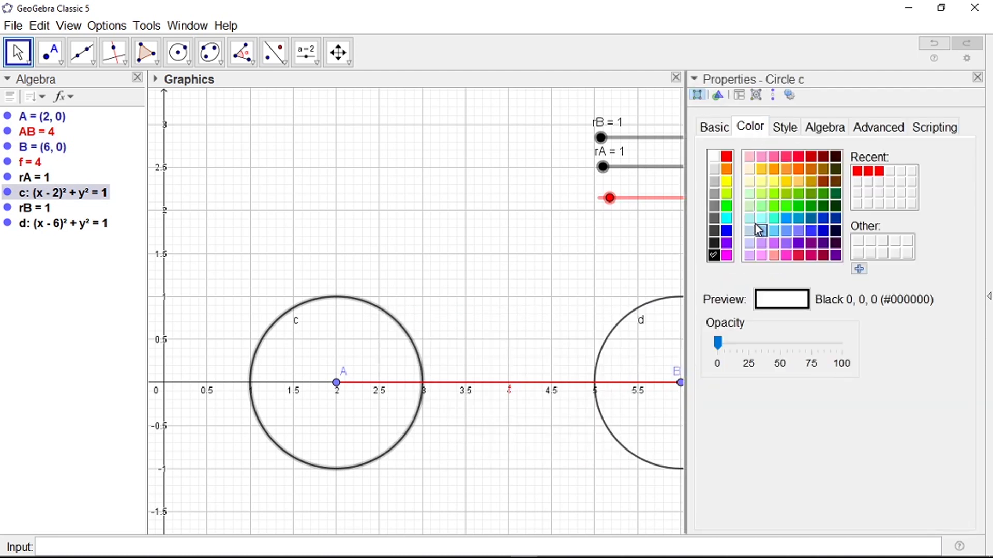
click(774, 181)
right_click(664, 304)
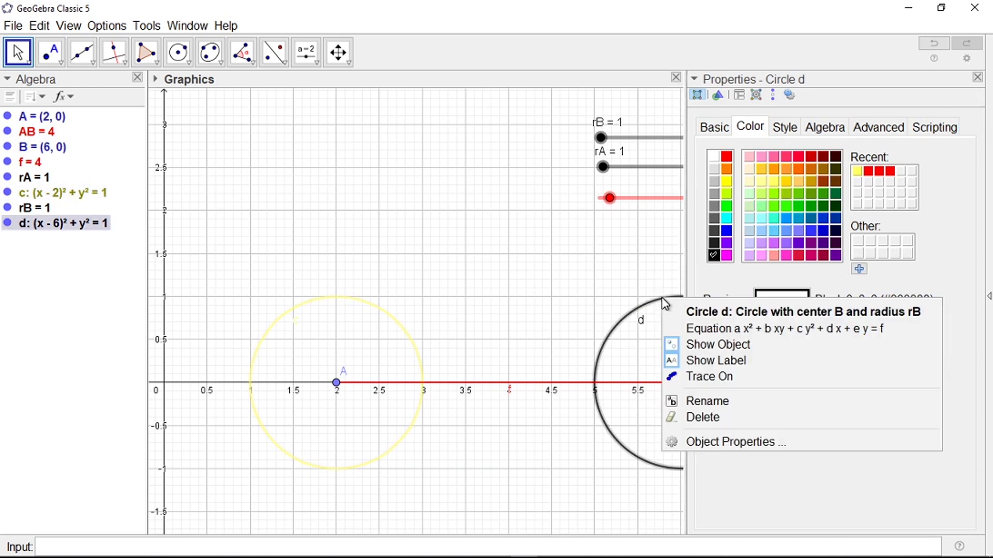
click(722, 439)
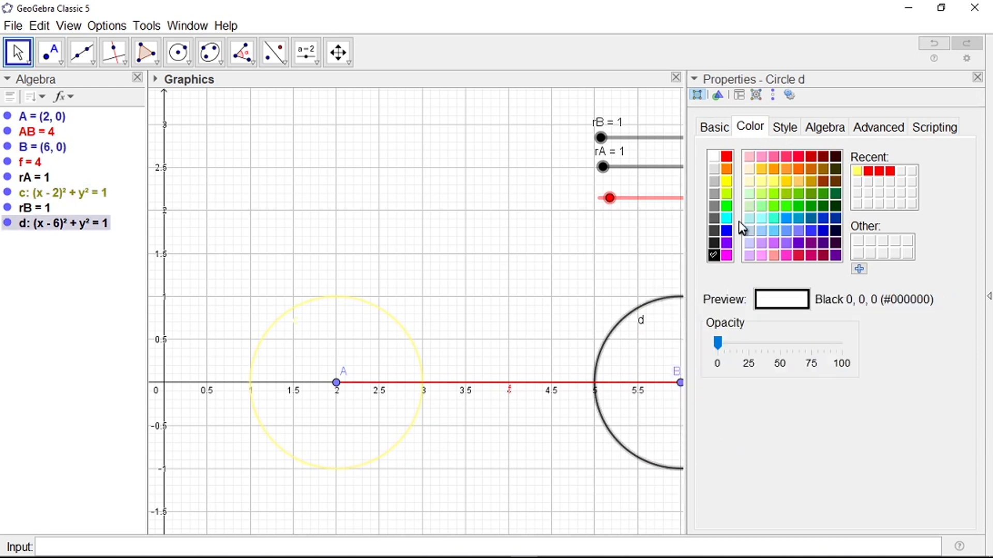
click(762, 218)
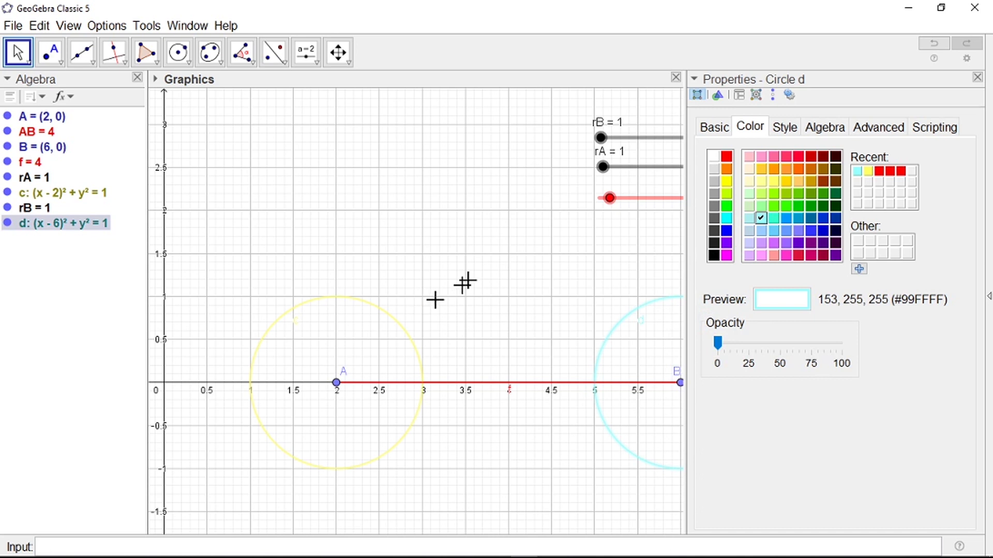
Step: Place slider rA just above rB and colour rA yellow
click(617, 138)
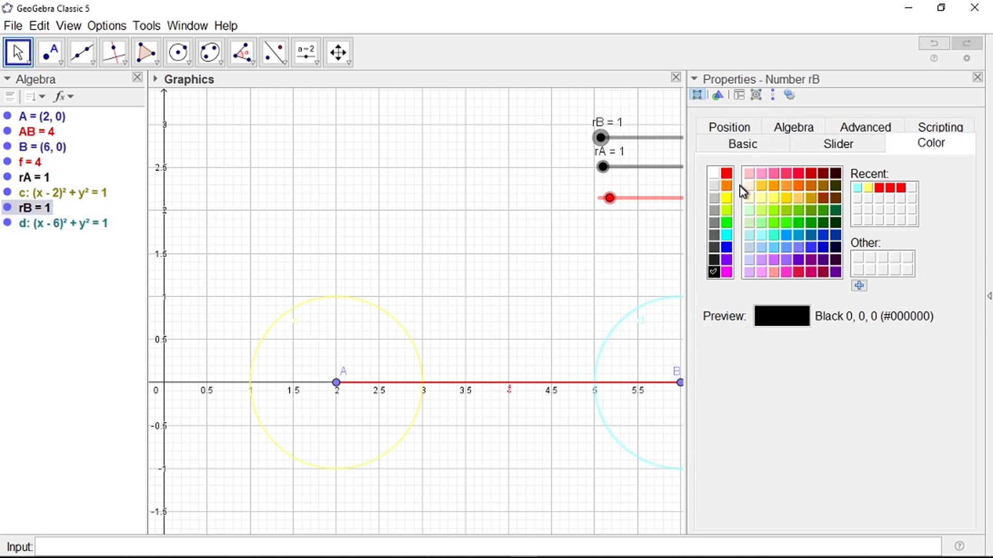
click(726, 198)
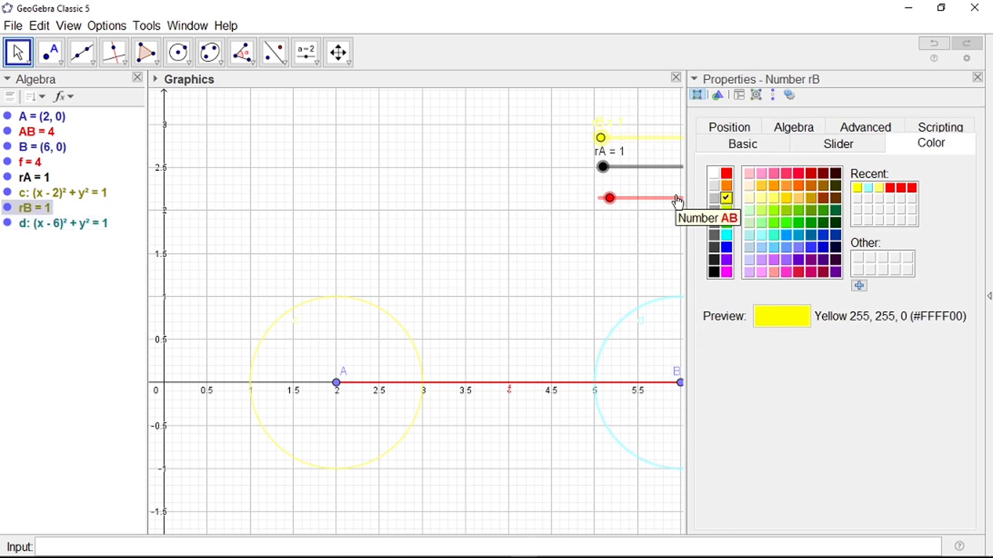
key(ctrl+z)
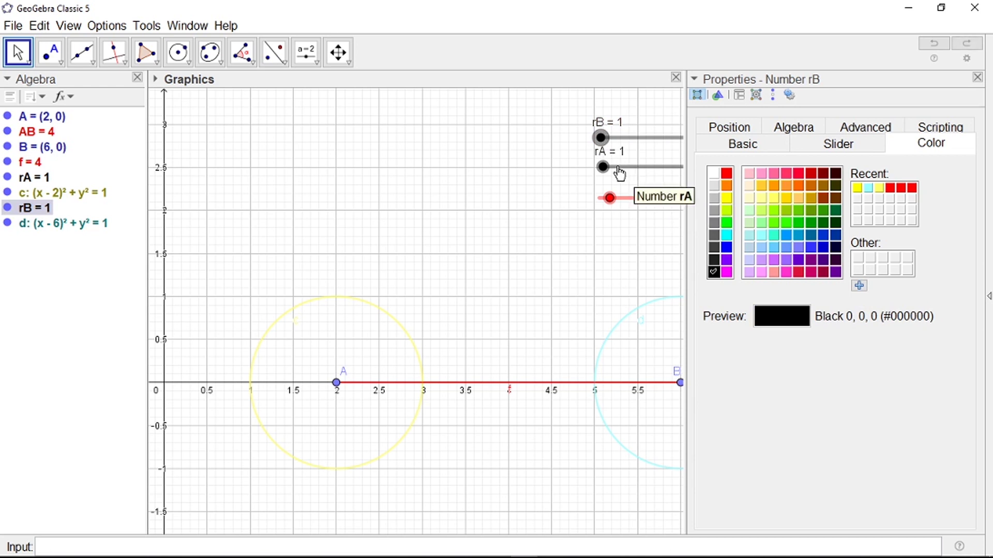
click(307, 52)
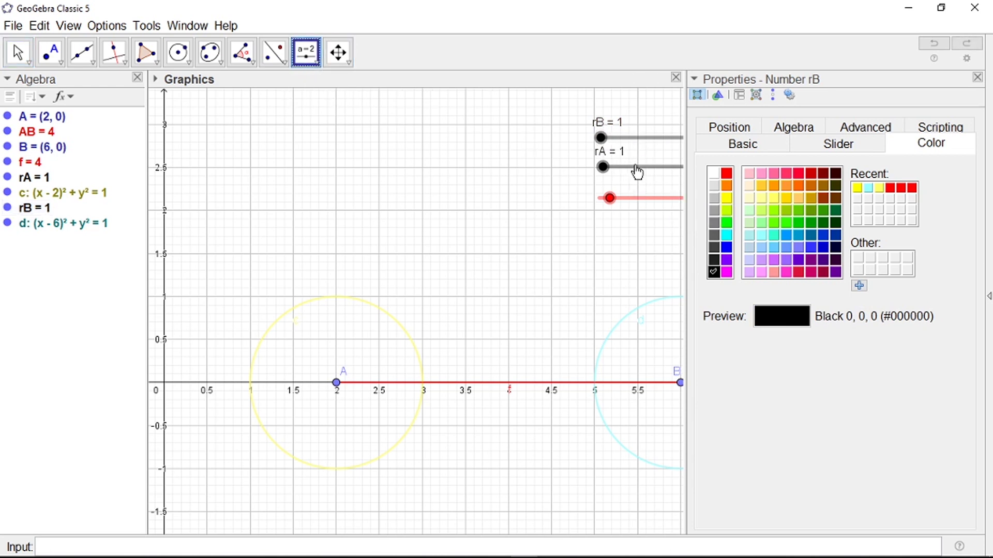
mouse_move(637, 172)
mouse_down()
mouse_move(639, 122)
mouse_move(649, 180)
mouse_up()
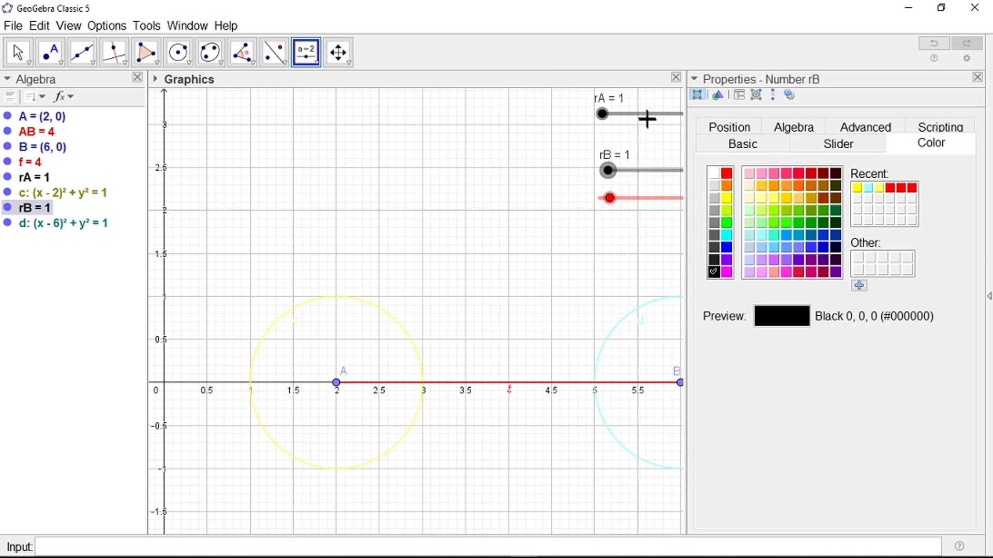
drag(647, 119, 653, 150)
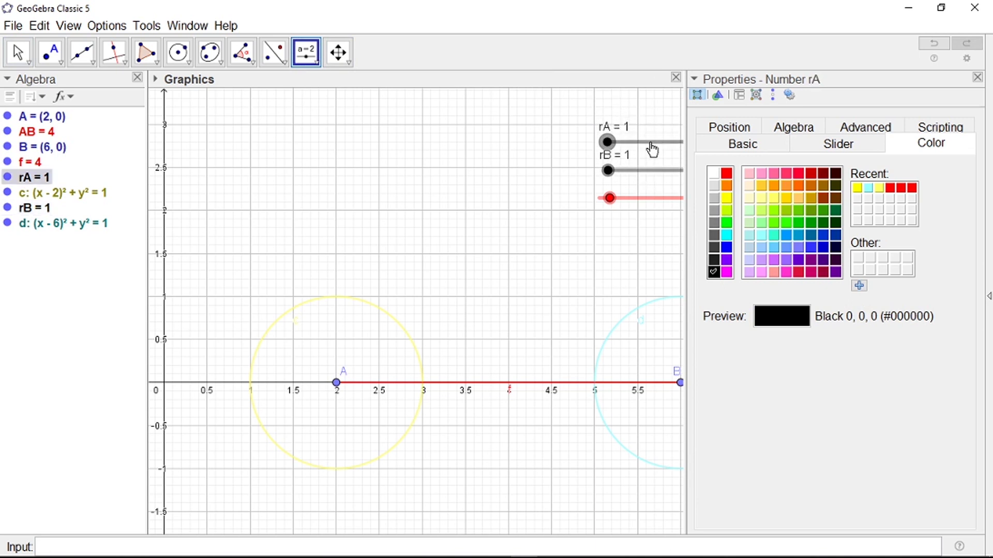
click(725, 200)
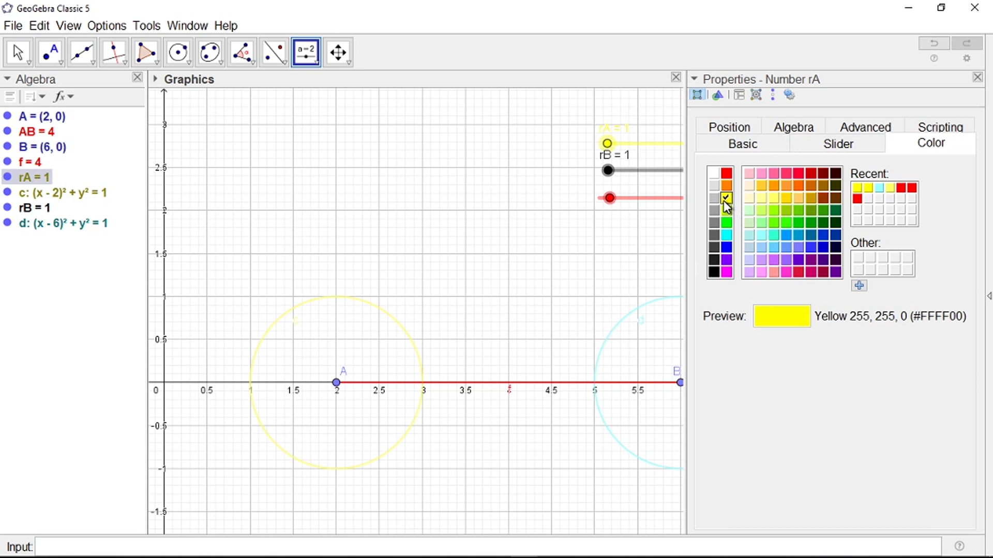
click(641, 178)
click(664, 186)
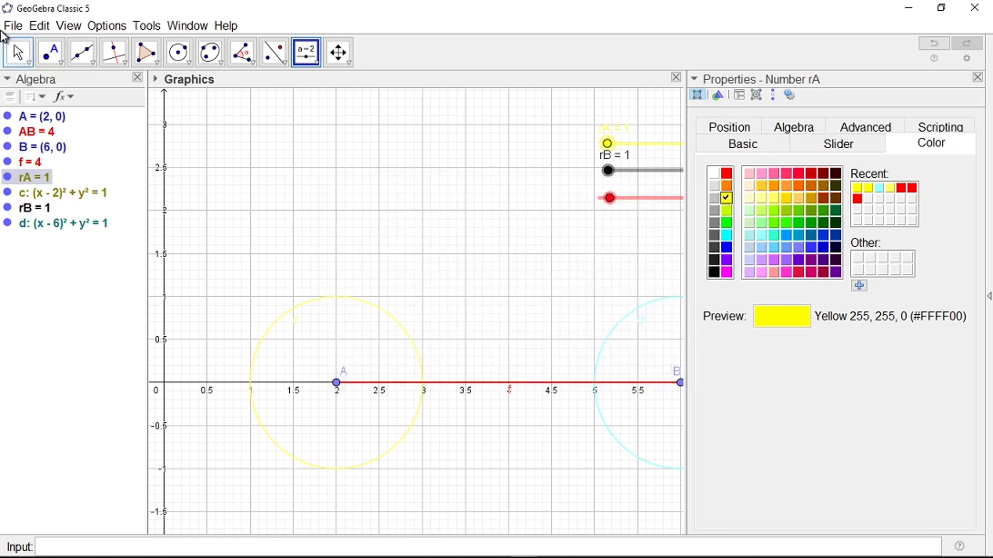
Step: Cancel the stray new-slider dialogs and close the properties panel
click(603, 168)
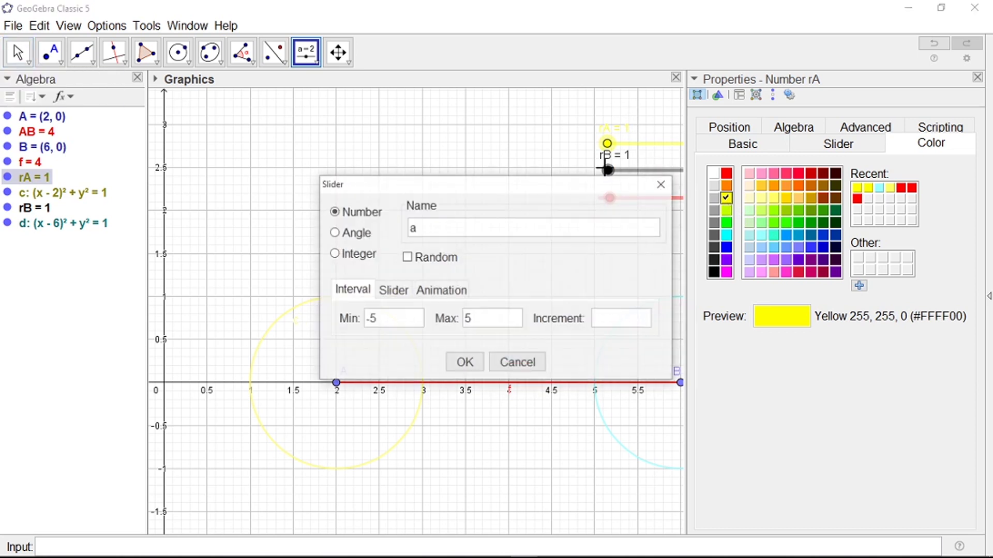
click(661, 184)
click(28, 58)
click(644, 185)
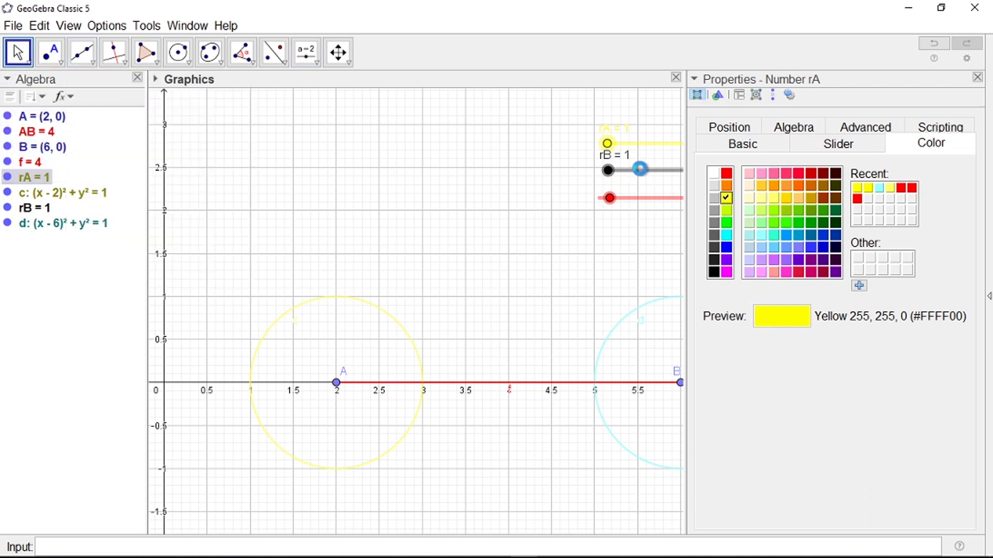
click(661, 184)
click(628, 178)
click(658, 186)
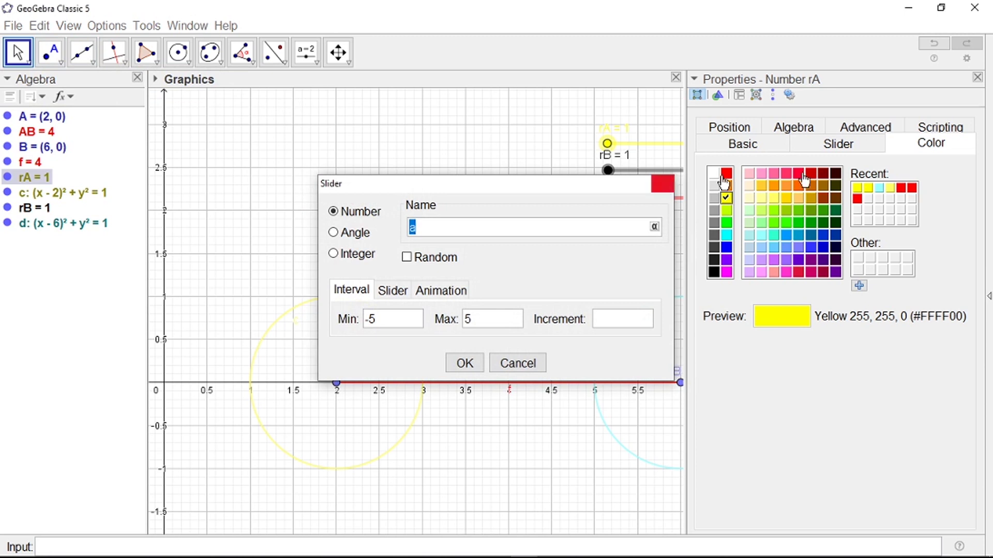
click(659, 185)
click(977, 77)
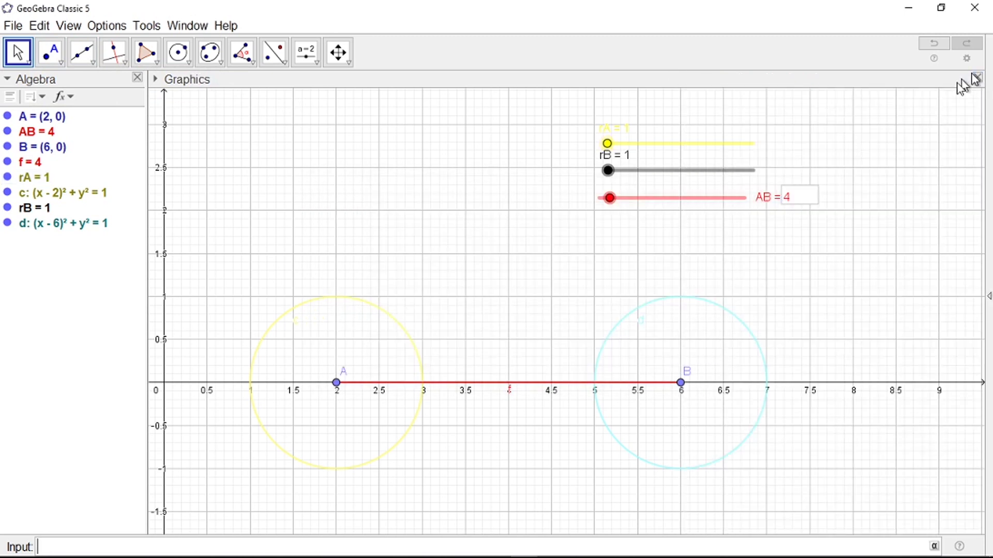
Step: Colour slider rB light cyan to match circle d
click(672, 176)
right_click(674, 178)
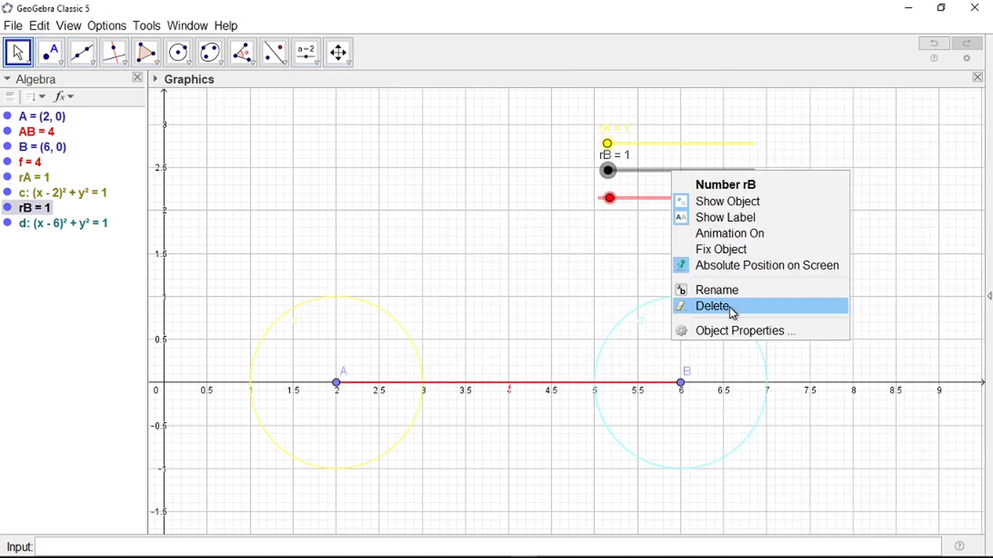
click(731, 331)
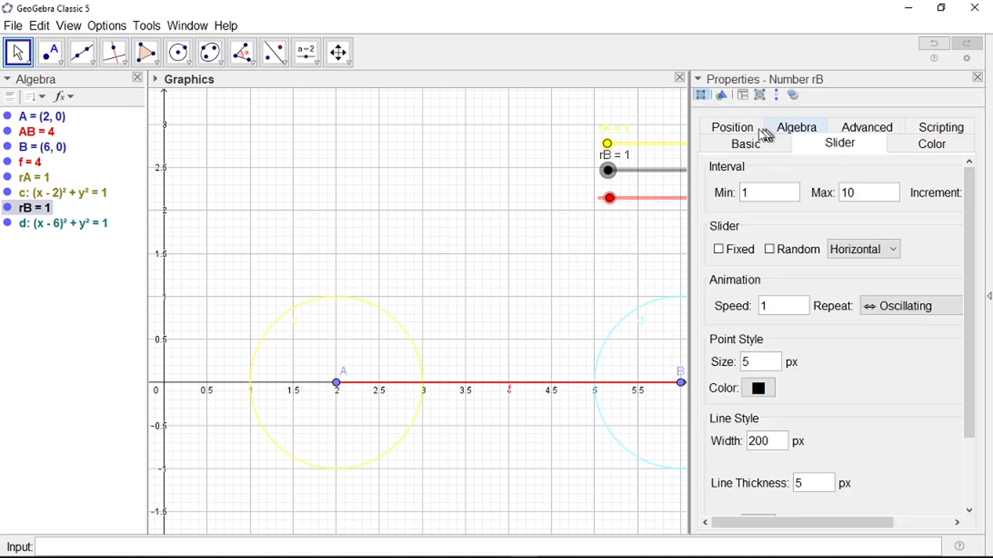
click(910, 146)
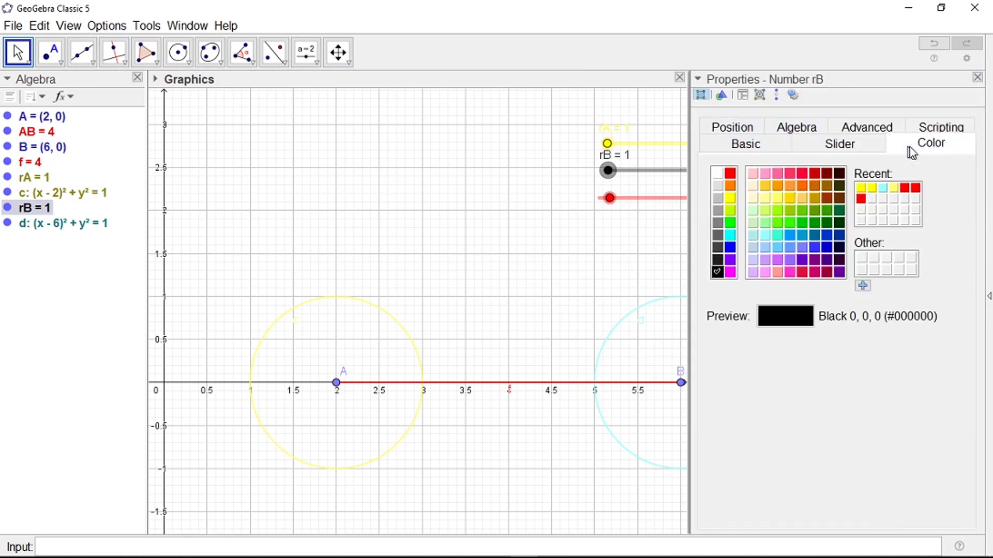
click(883, 187)
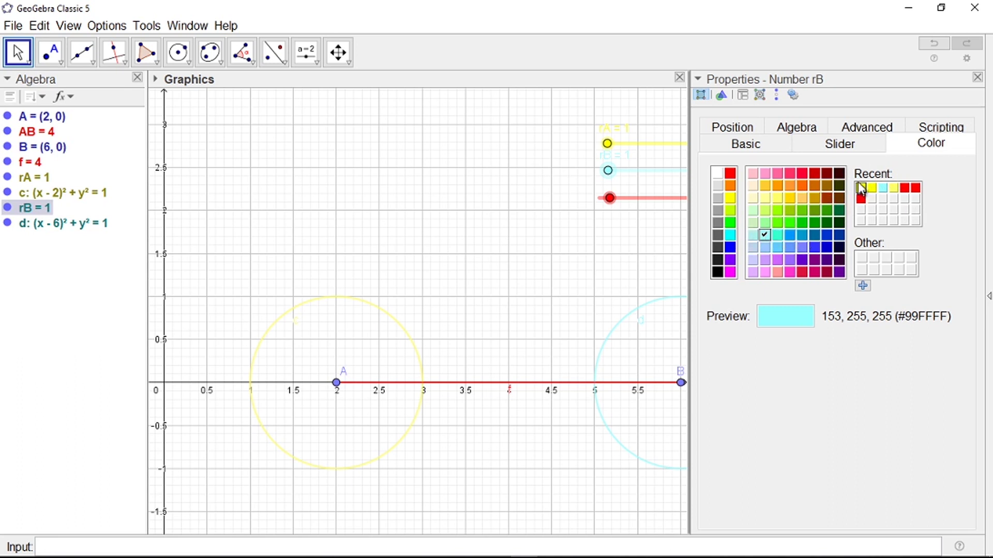
click(978, 77)
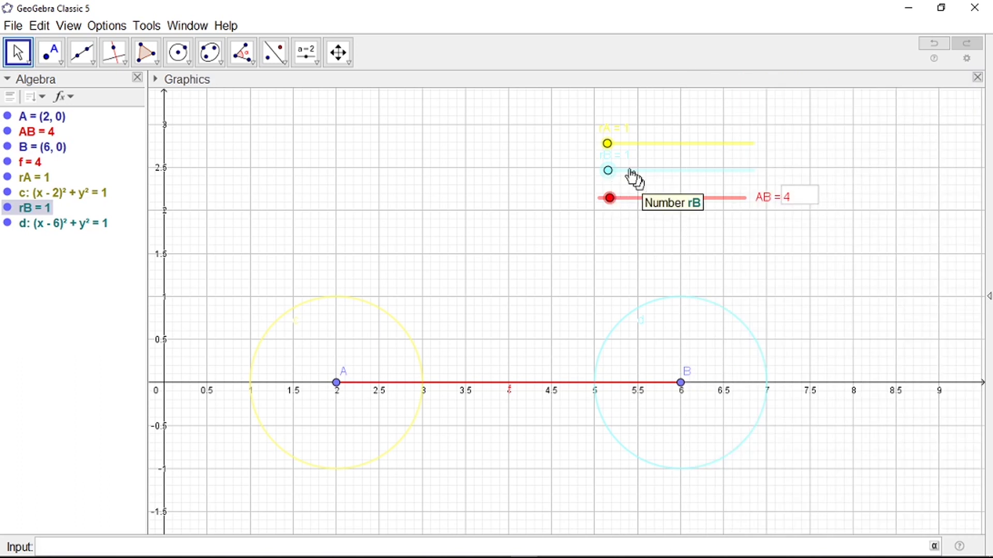
Step: Hide slider rB's label while keeping the slider visible
right_click(608, 165)
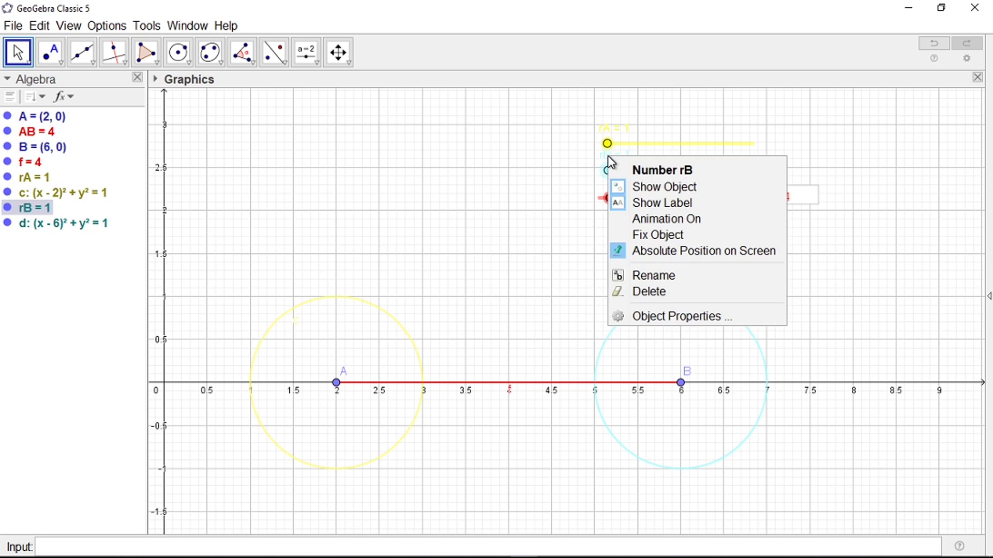
click(632, 189)
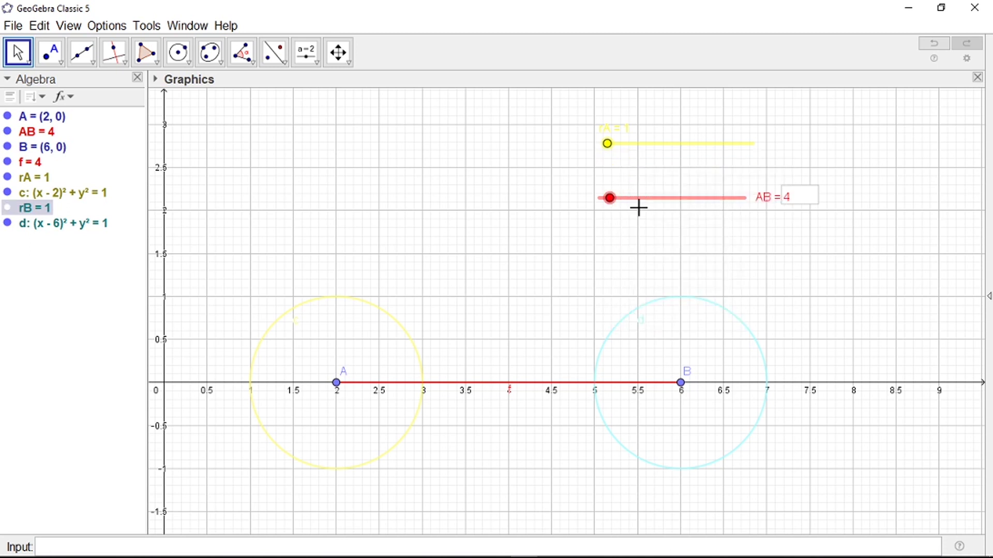
key(ctrl+z)
right_click(626, 156)
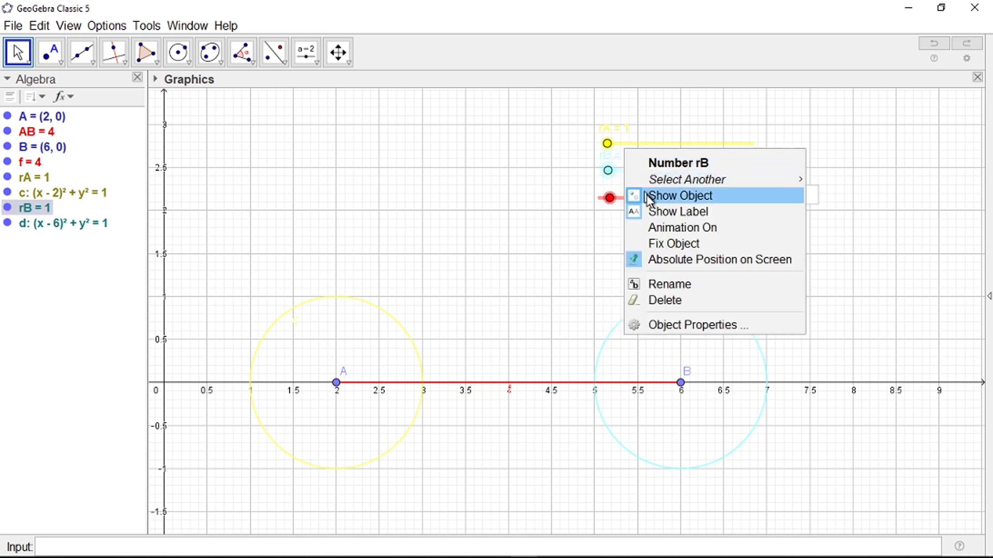
click(649, 211)
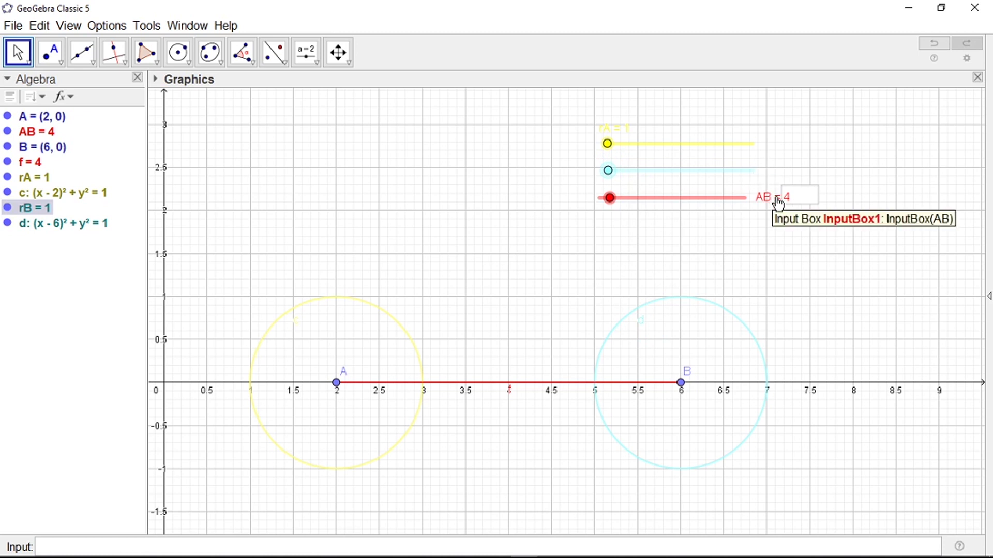
Step: Add an input box captioned 'Jari-jari A =' linked to rA, positioned beside the sliders
click(307, 52)
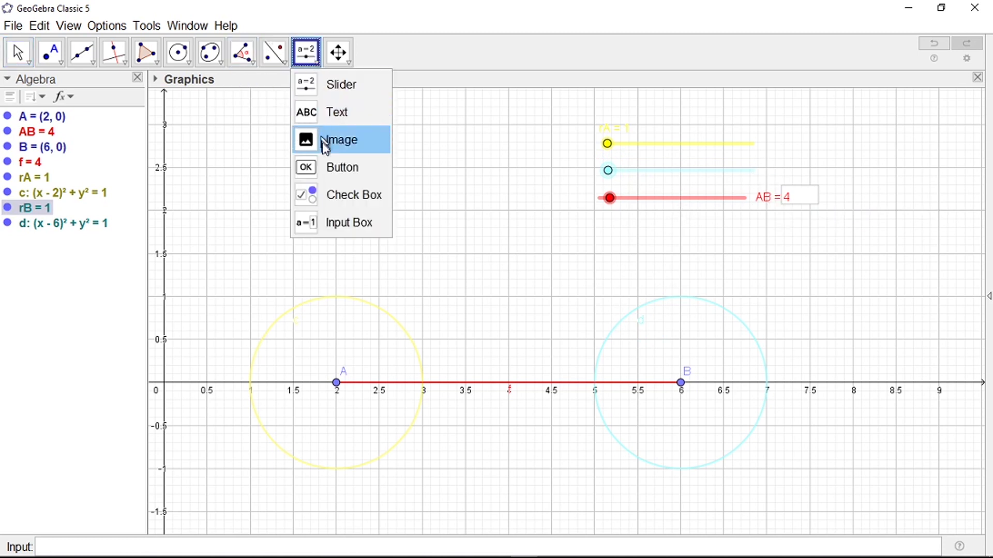
click(331, 223)
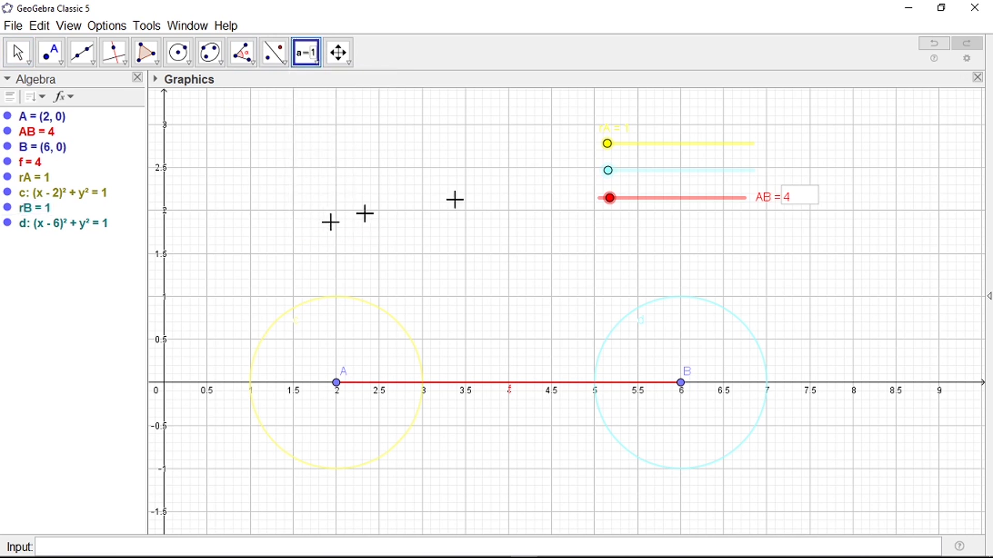
click(773, 169)
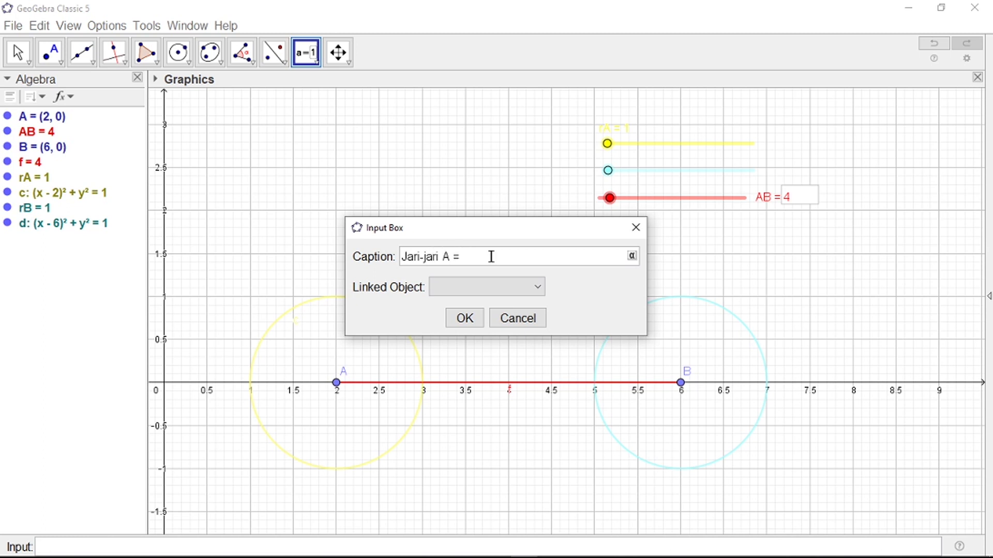
click(531, 291)
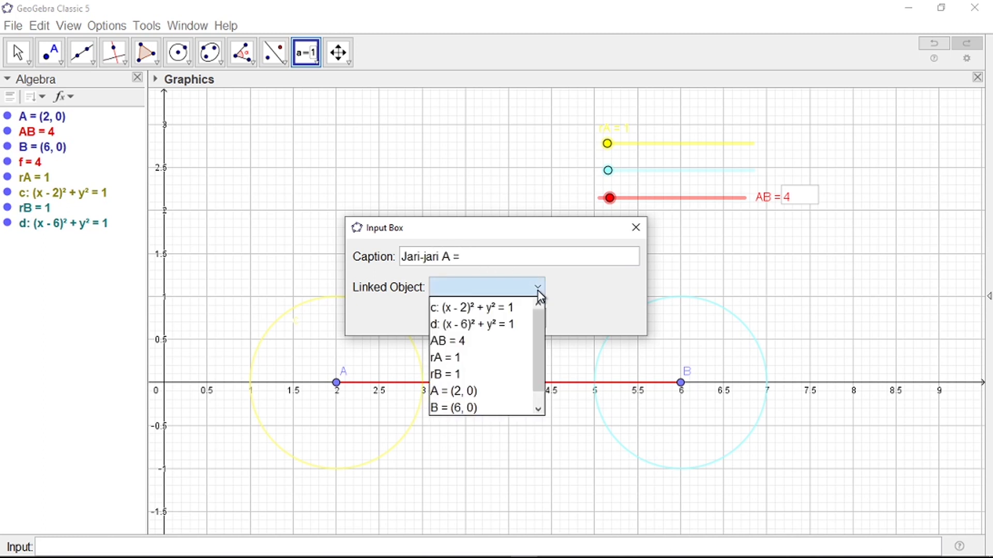
click(479, 357)
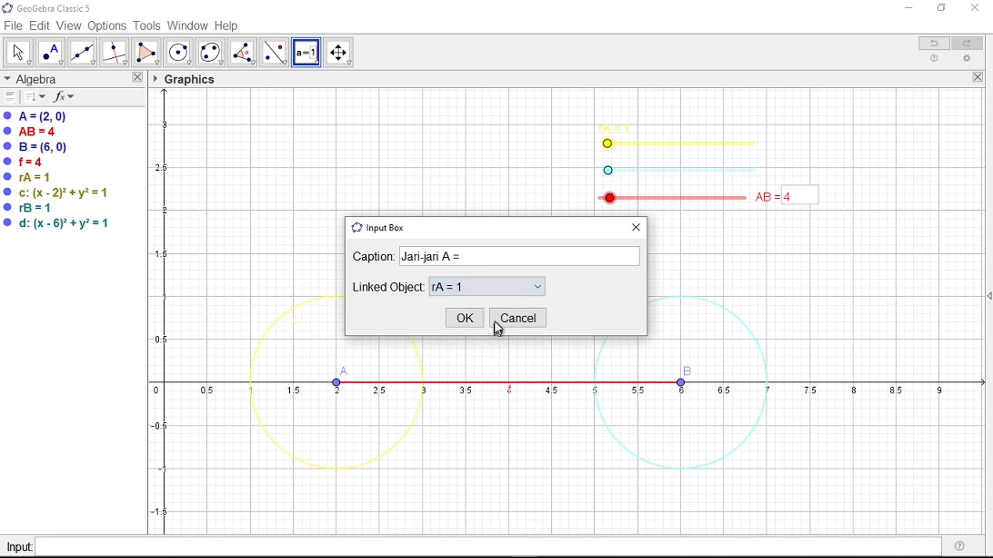
click(471, 329)
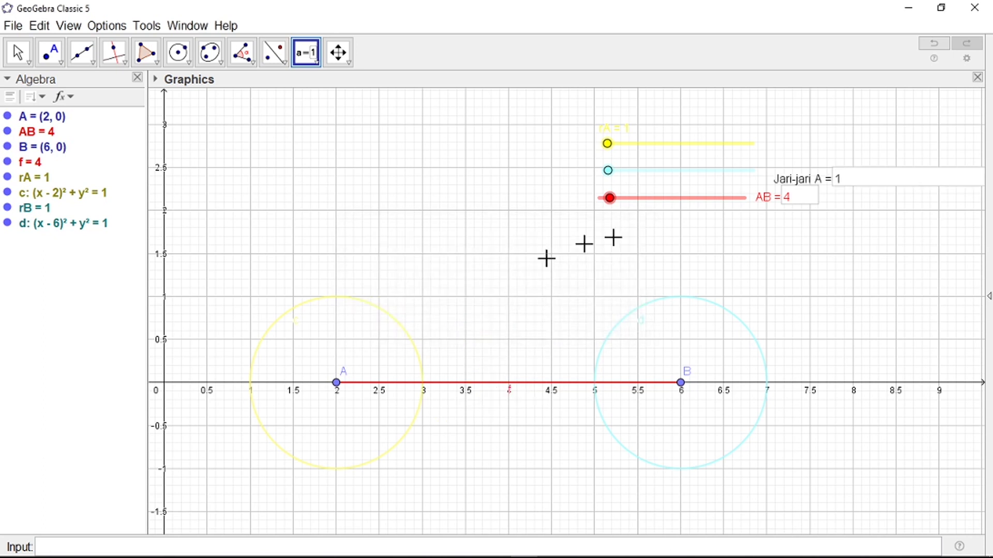
drag(840, 191, 830, 180)
right_click(836, 180)
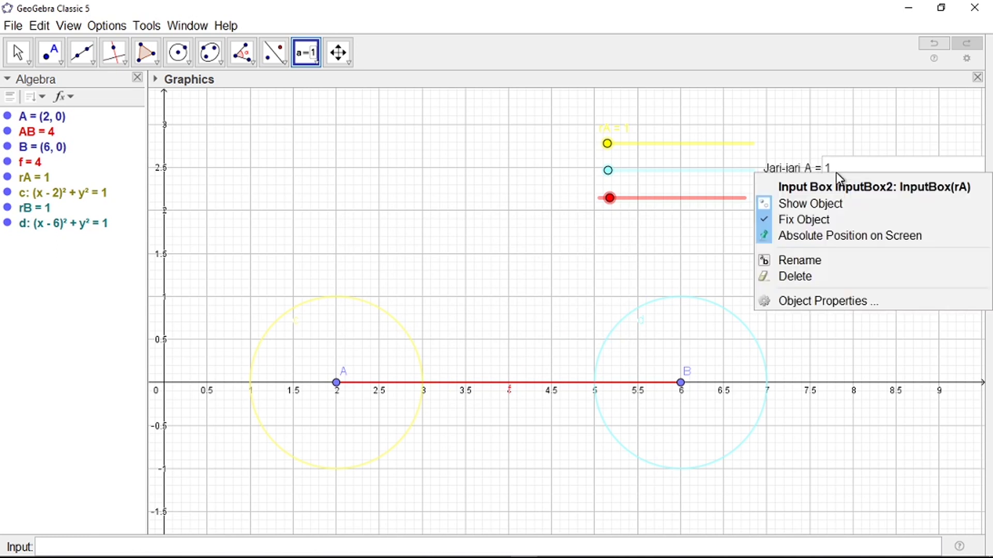
Step: Look through the Jari-jari A input box's property tabs
click(855, 299)
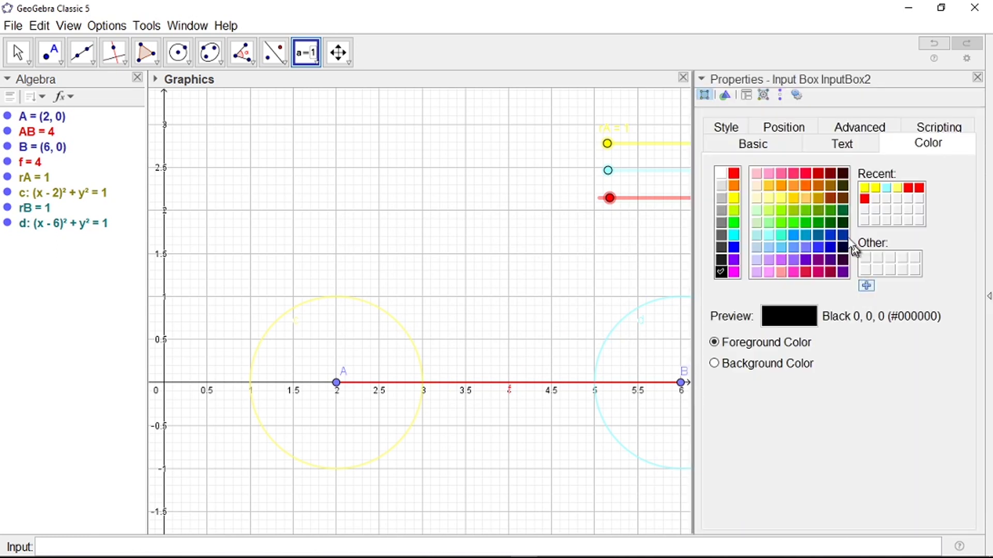
click(750, 145)
click(834, 146)
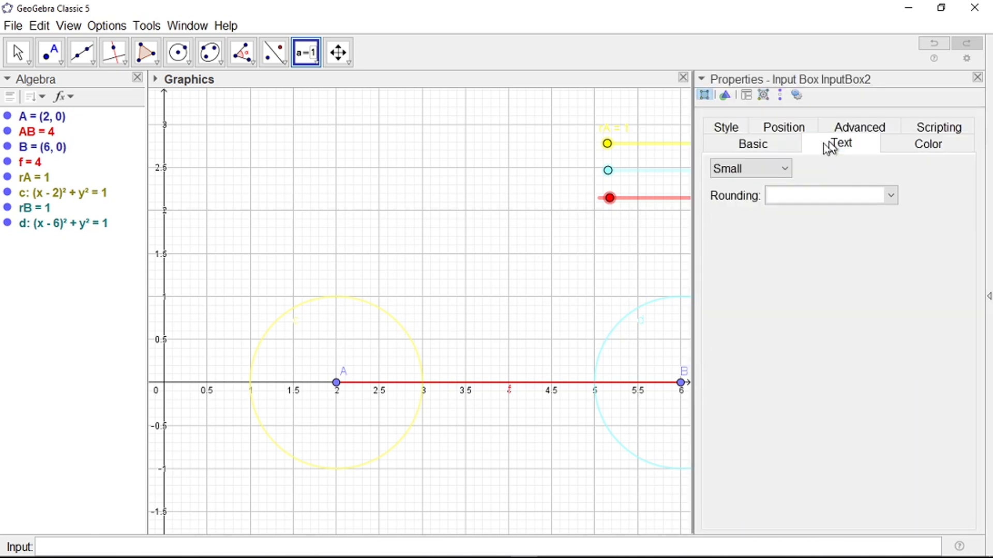
click(760, 169)
click(765, 147)
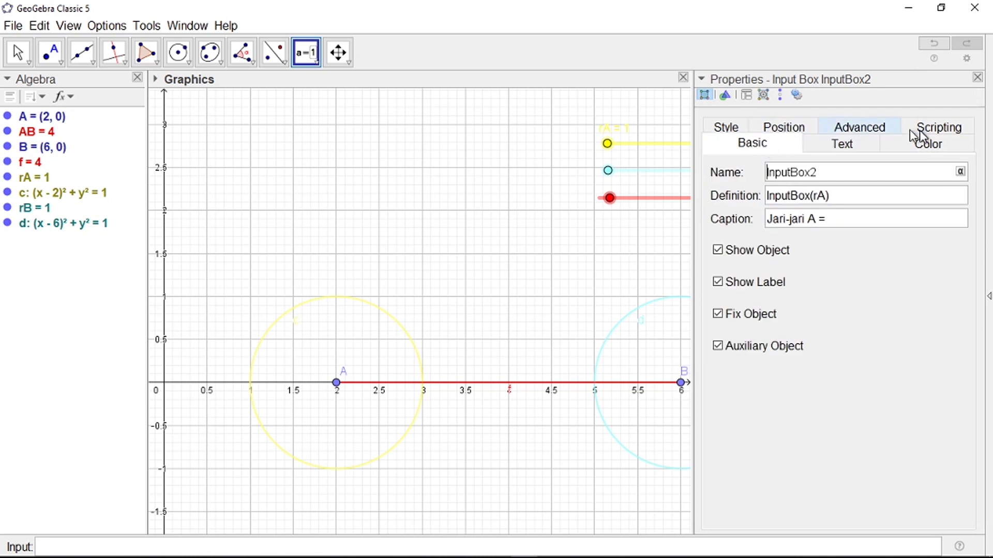
click(927, 143)
click(789, 129)
click(760, 129)
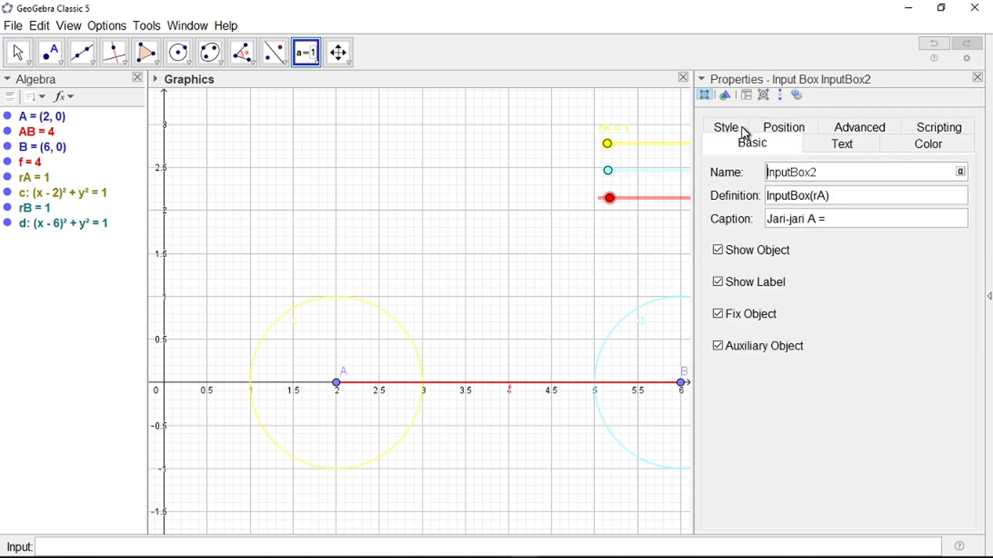
click(850, 127)
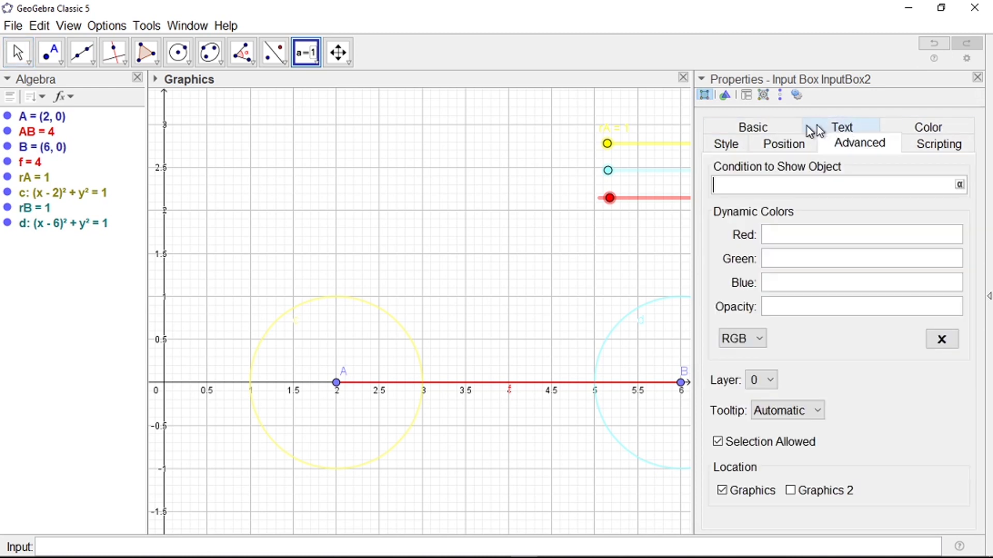
click(757, 127)
click(939, 129)
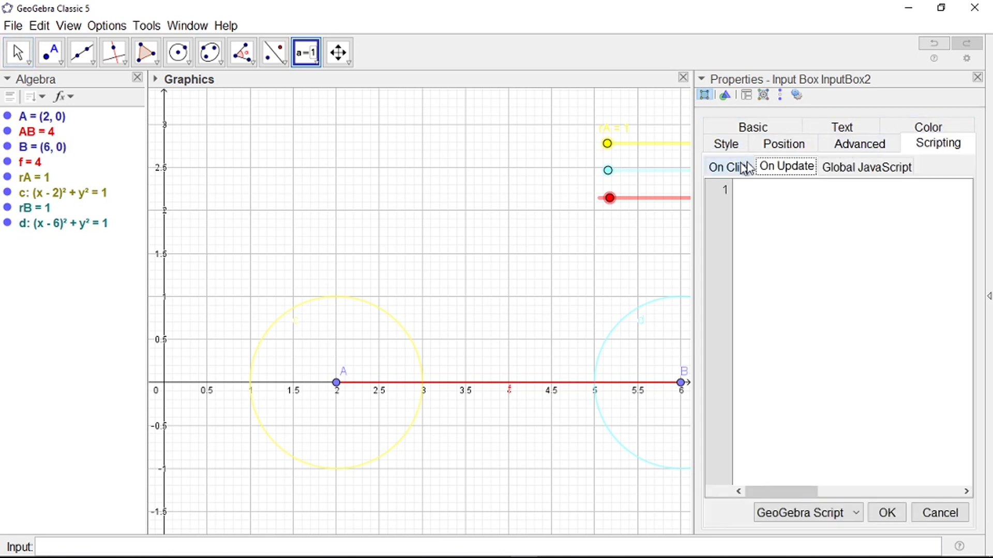
Step: Change the input box length from 20 to 2
click(781, 145)
click(718, 150)
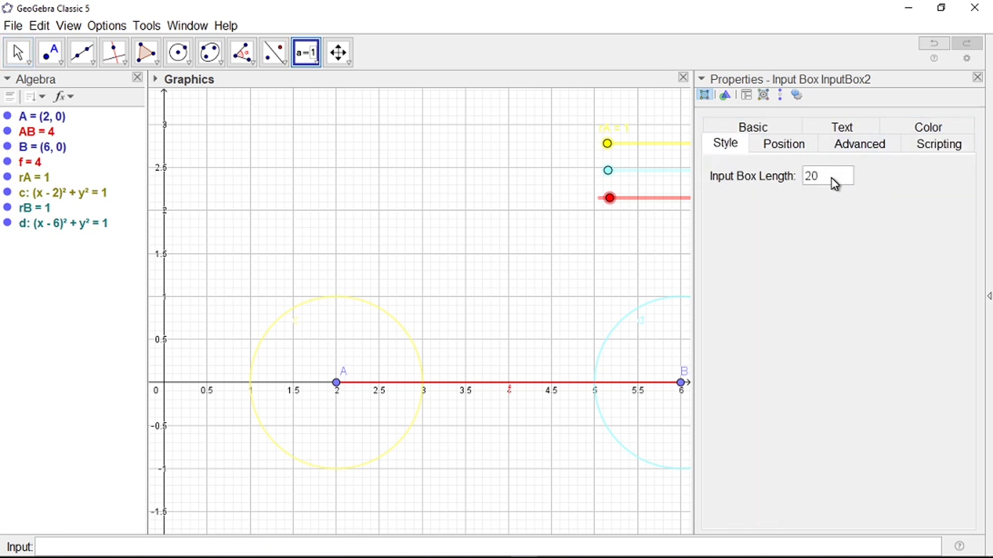
double_click(811, 184)
text(2)
click(977, 77)
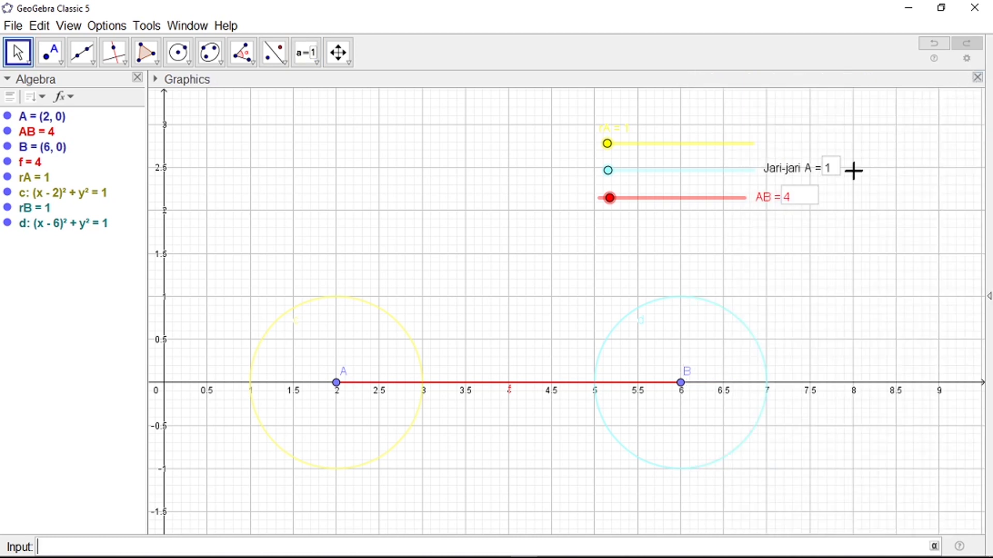
Step: Colour the Jari-jari A input box light cyan
right_click(785, 172)
click(812, 295)
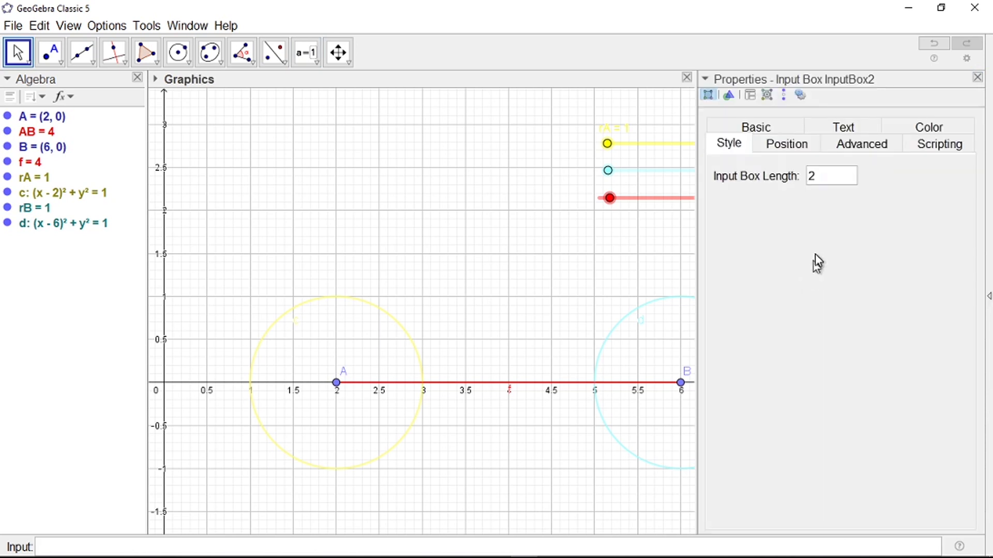
click(799, 145)
click(931, 130)
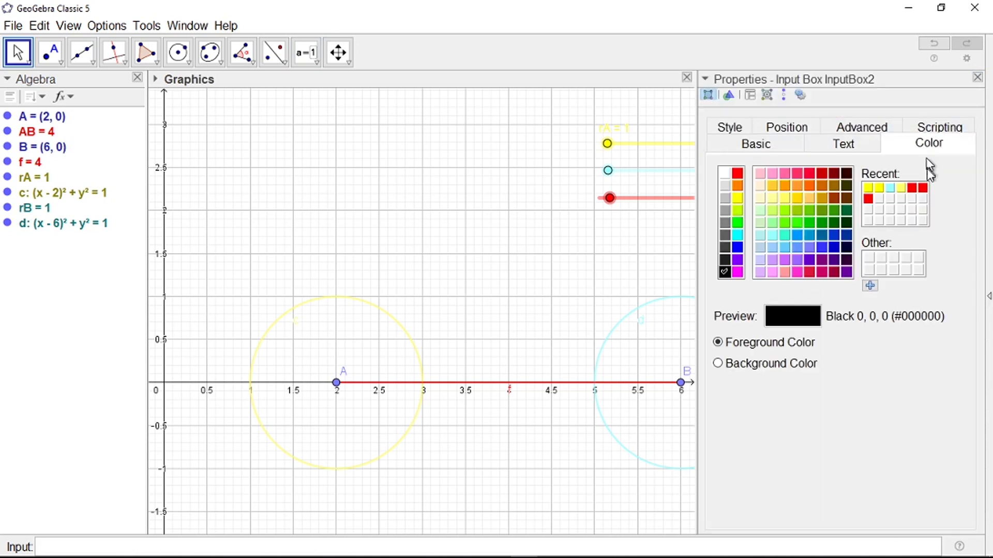
click(889, 187)
click(977, 78)
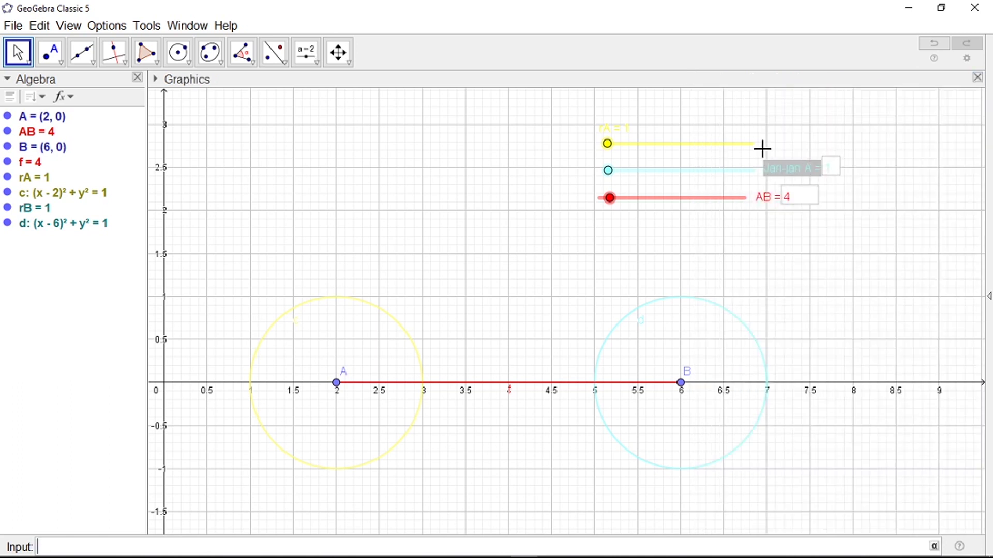
Step: Create a 'Jari-jari B' input box linked to slider rB and move it beside the yellow slider
click(306, 55)
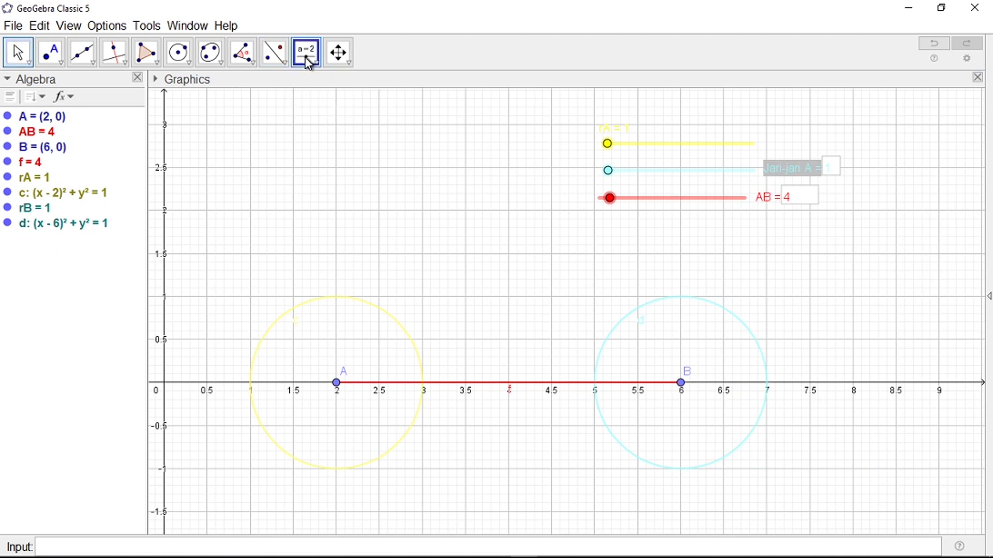
click(317, 61)
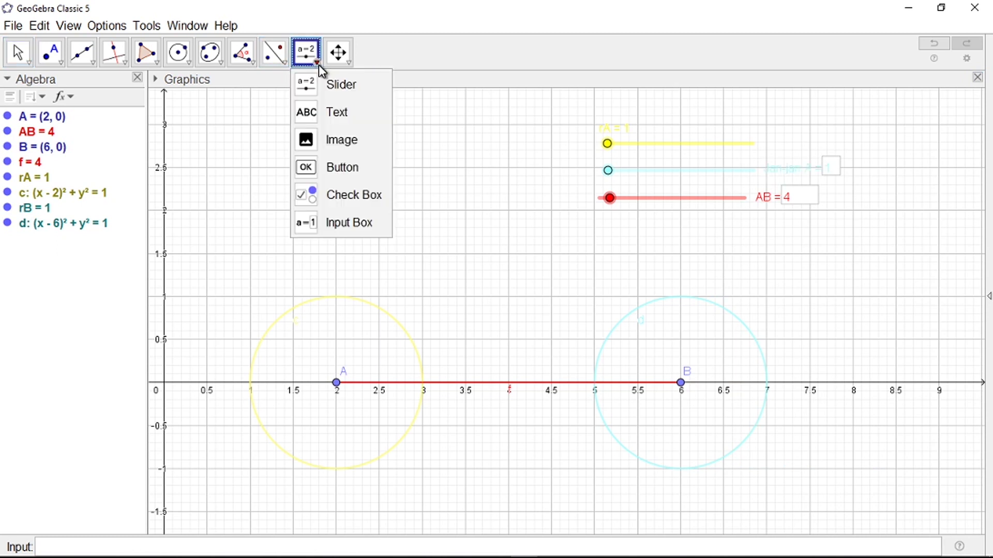
click(331, 221)
click(774, 143)
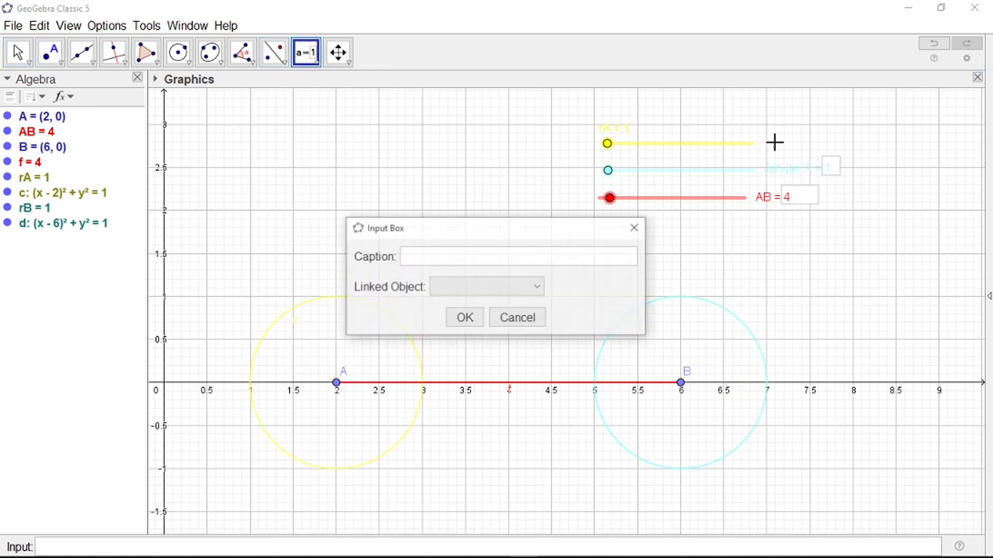
text(Jari)
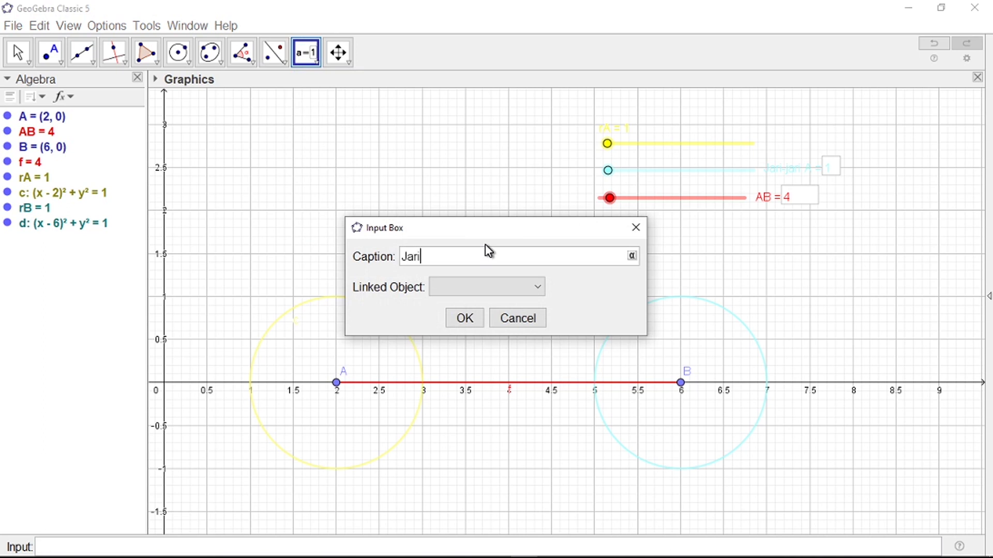
text(-jari B =)
click(537, 290)
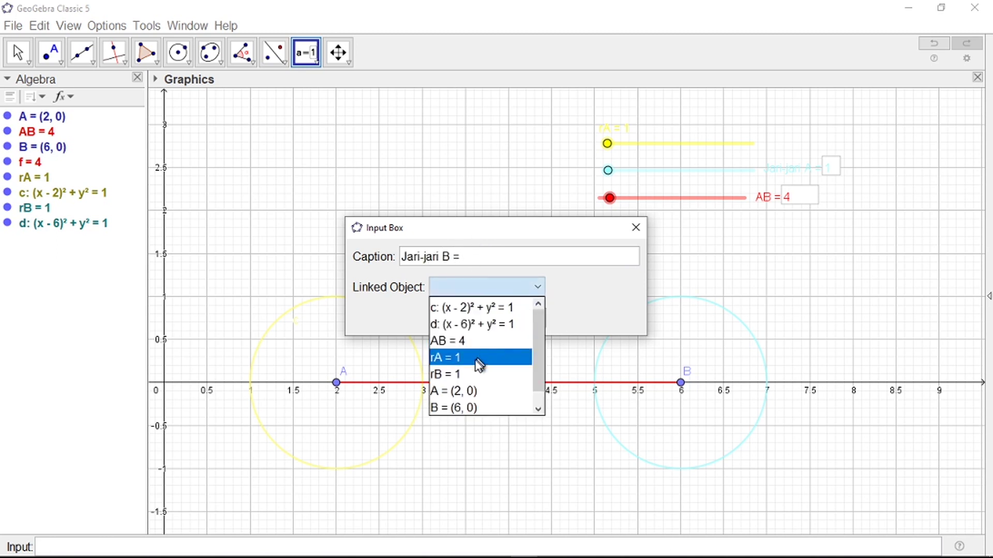
click(471, 374)
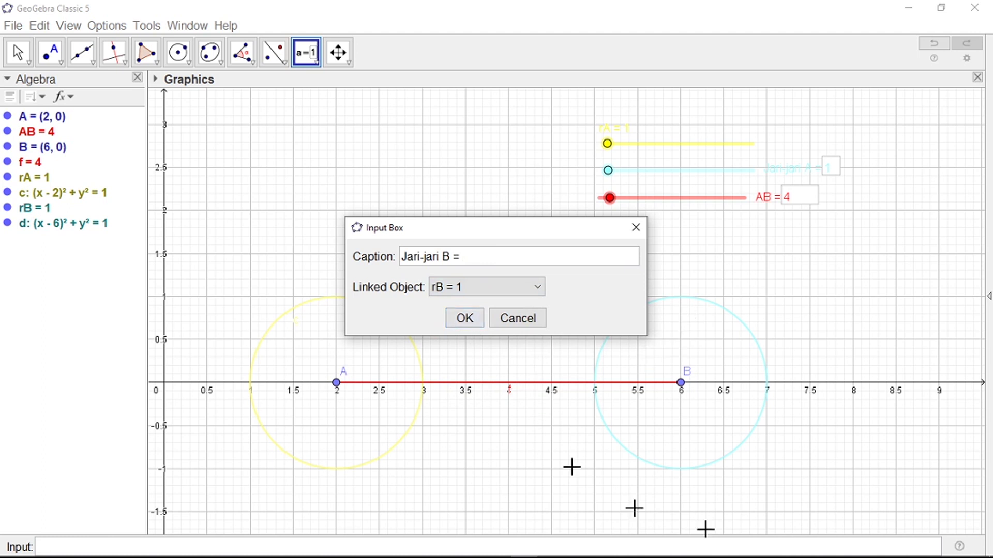
click(472, 320)
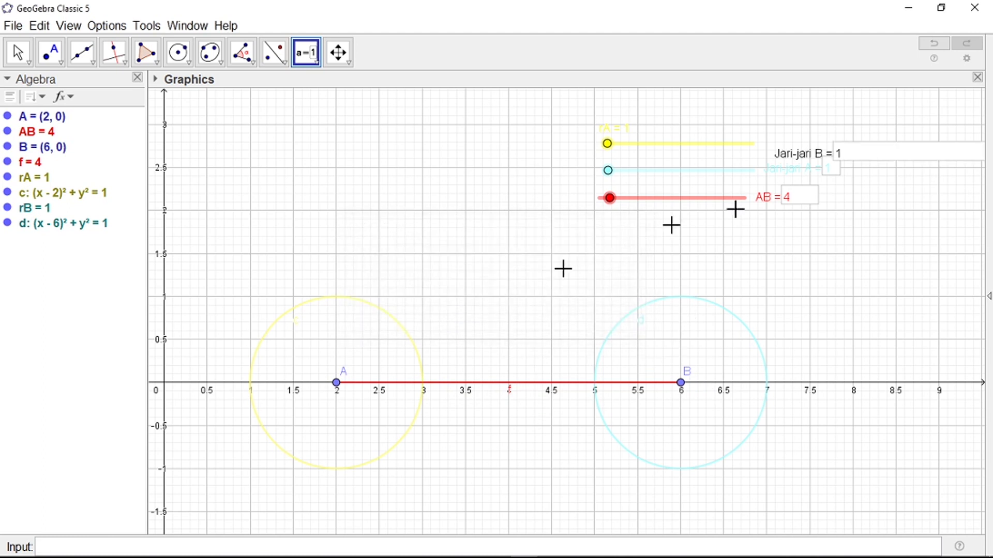
drag(882, 164, 870, 154)
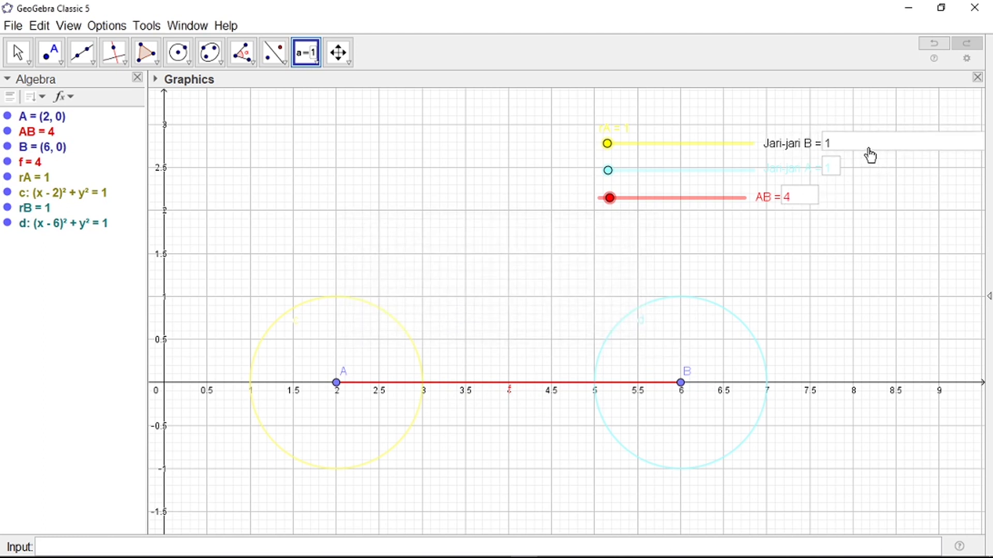
right_click(869, 153)
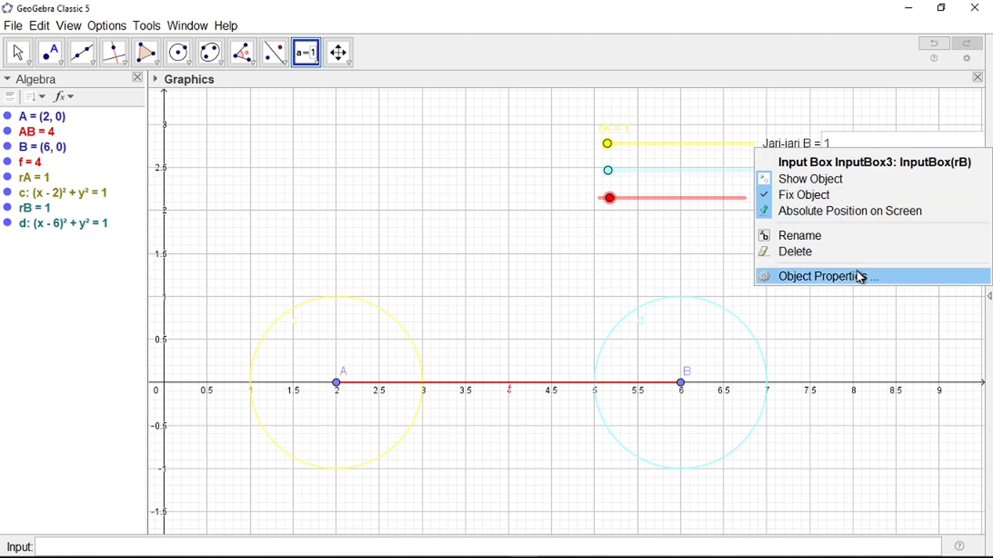
Step: Make the Jari-jari B input box text yellow and set its Input Box Length to 2
click(859, 277)
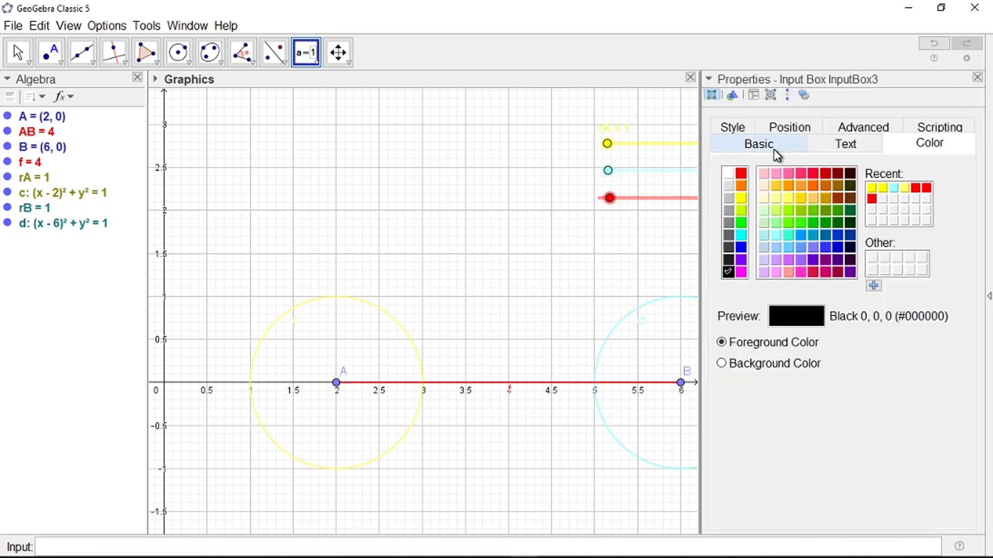
click(882, 188)
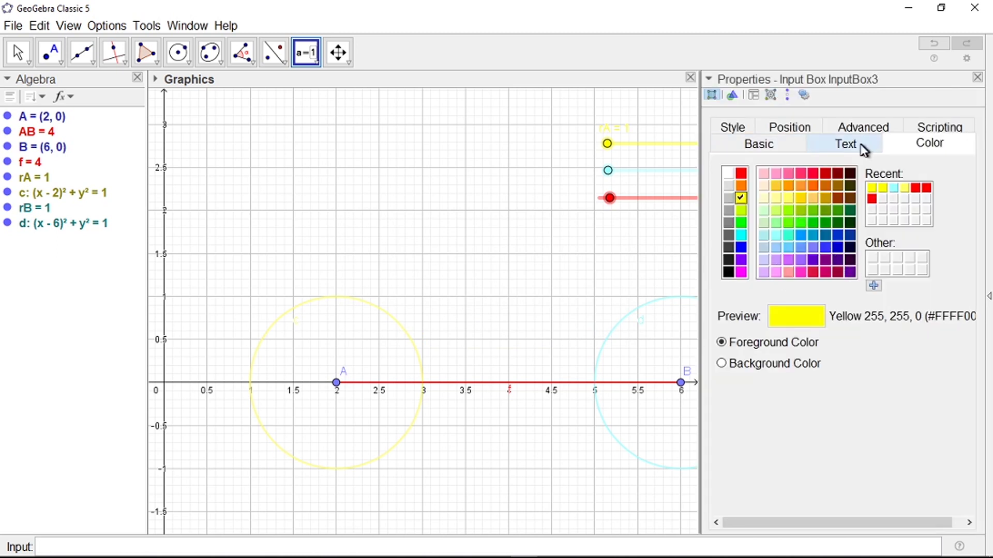
click(859, 148)
click(760, 146)
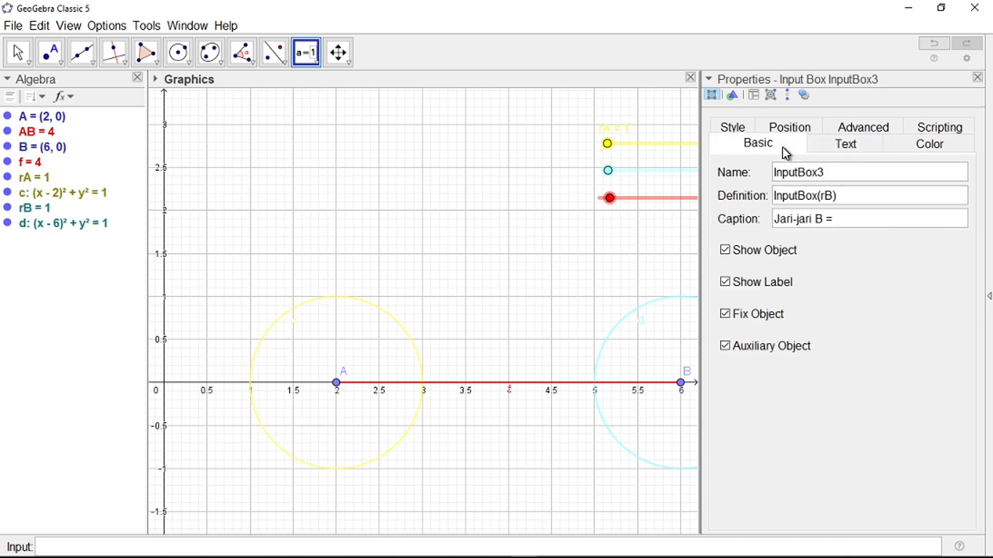
click(734, 128)
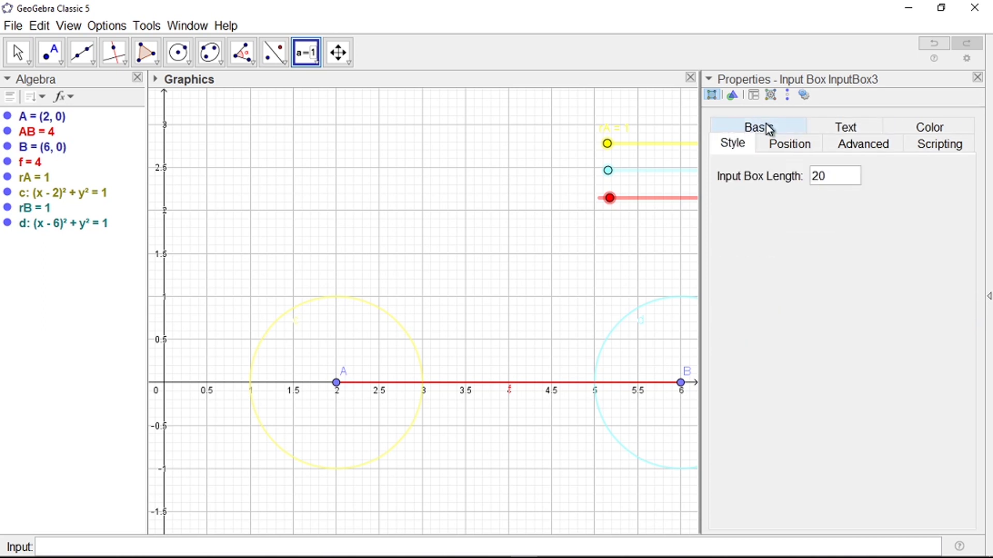
drag(831, 184, 811, 187)
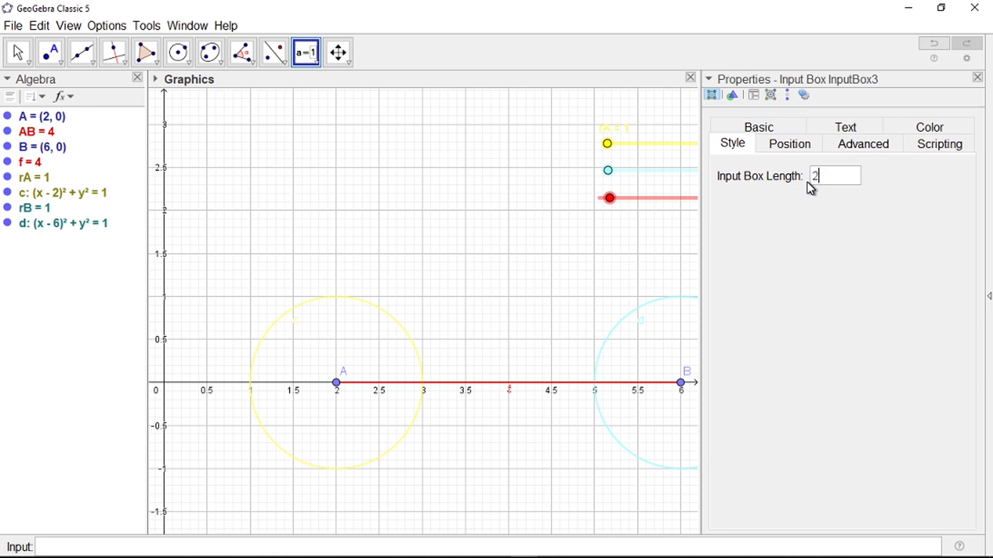
click(978, 78)
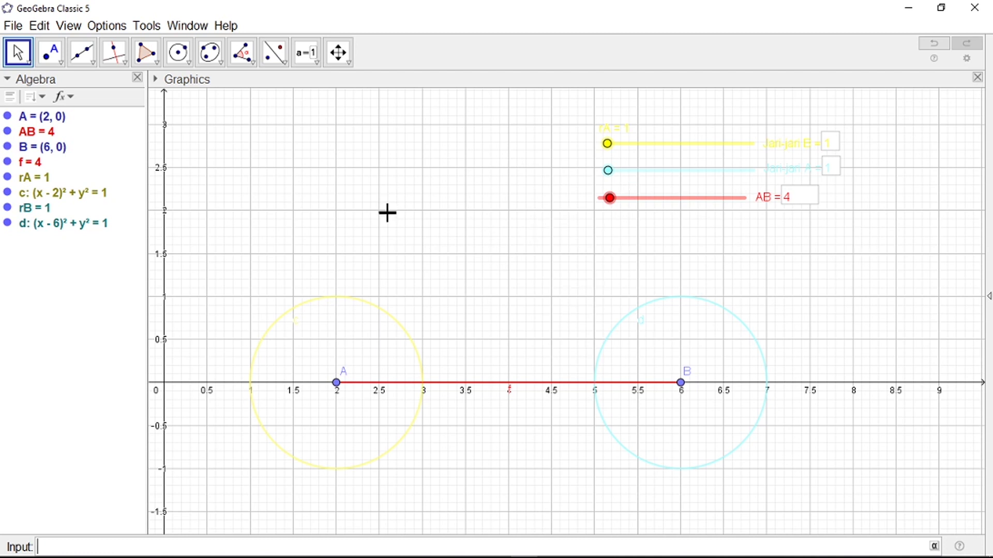
Step: Set the graphics grid type to Major Gridlines with a dotted line style
right_click(369, 213)
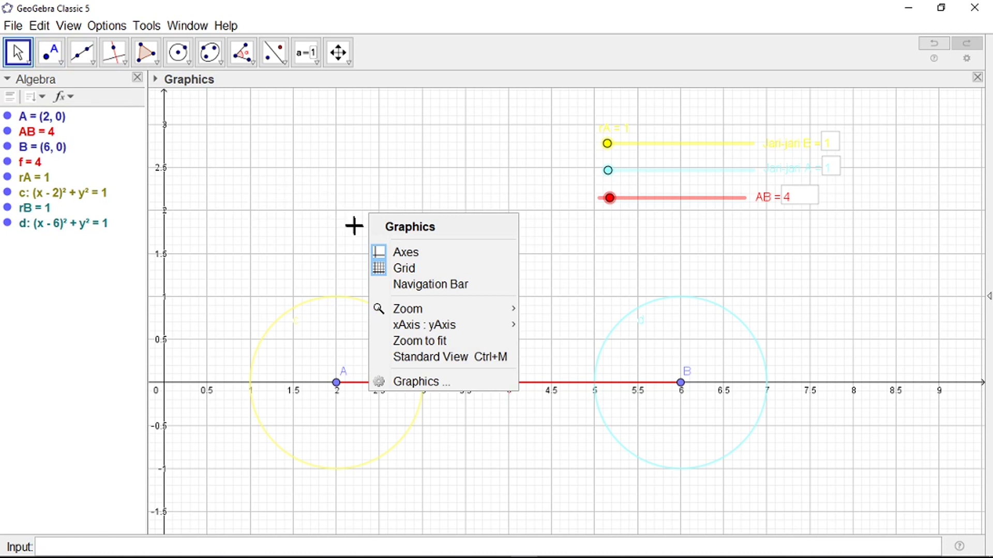
click(433, 383)
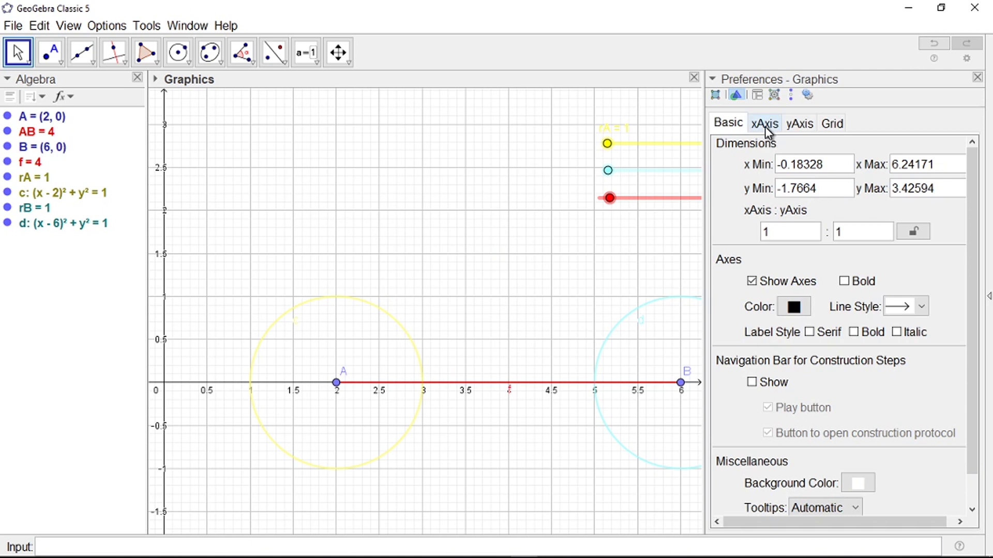
click(831, 123)
click(846, 198)
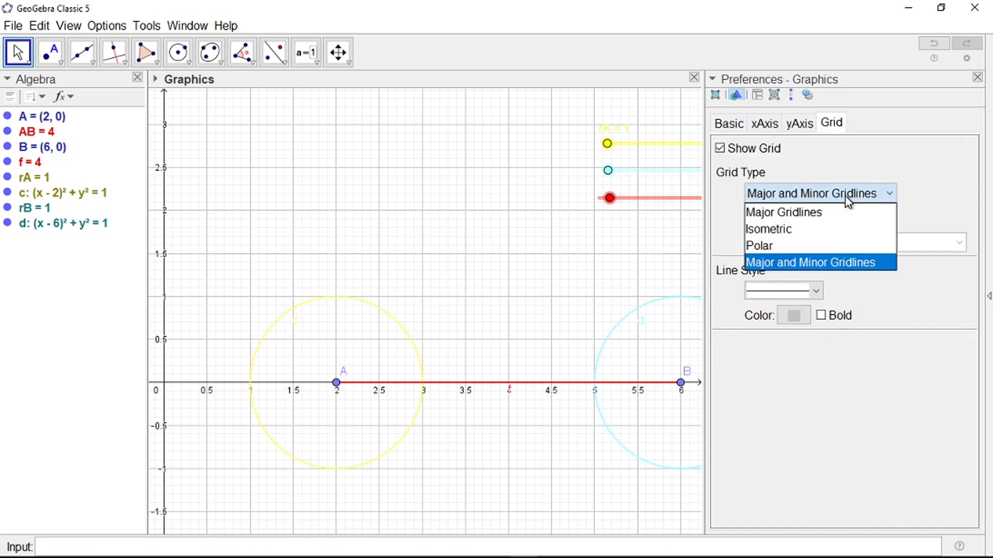
click(789, 246)
click(824, 196)
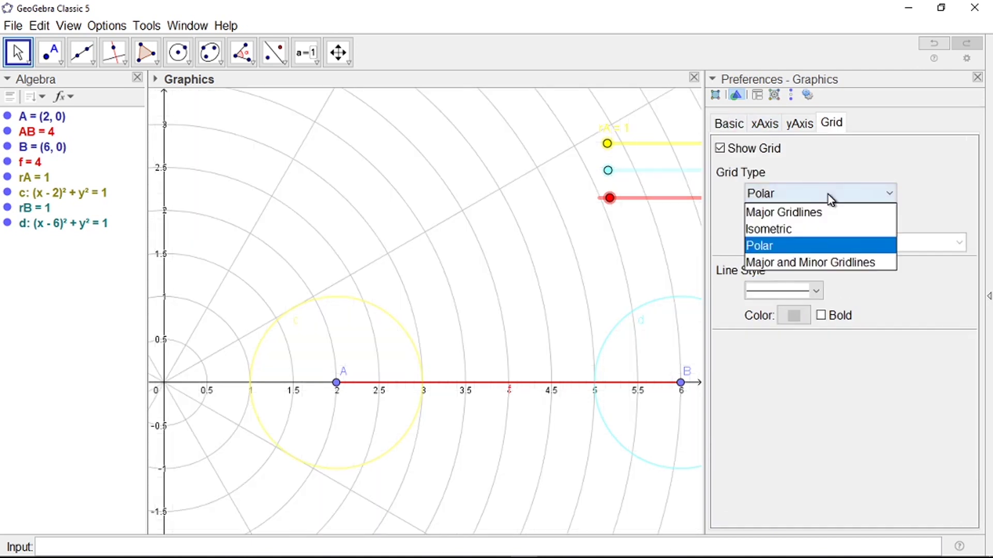
click(823, 213)
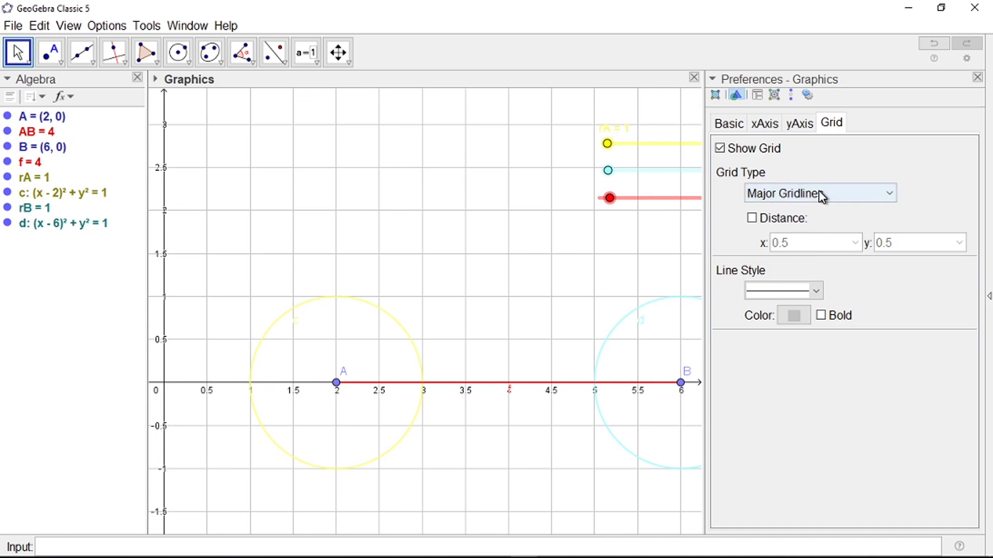
click(816, 290)
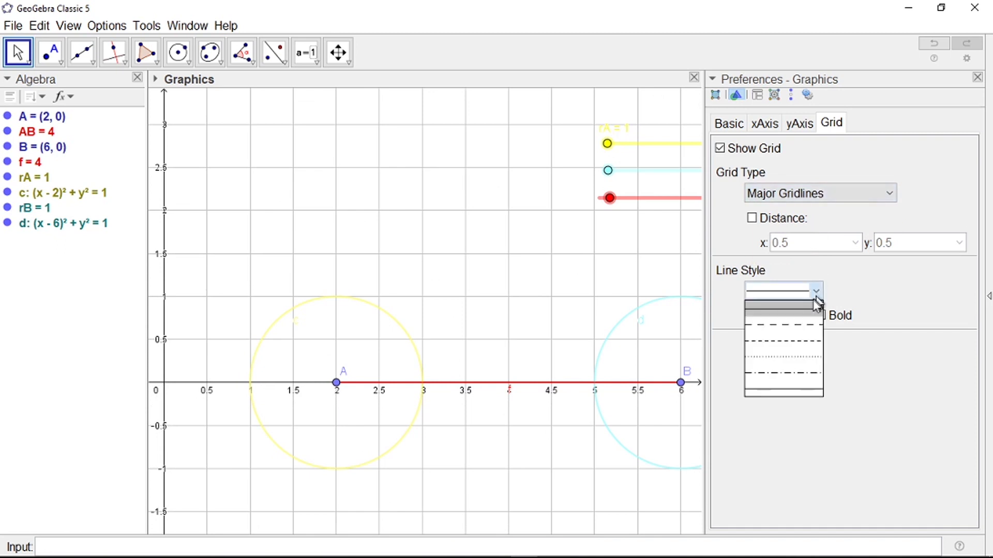
click(798, 355)
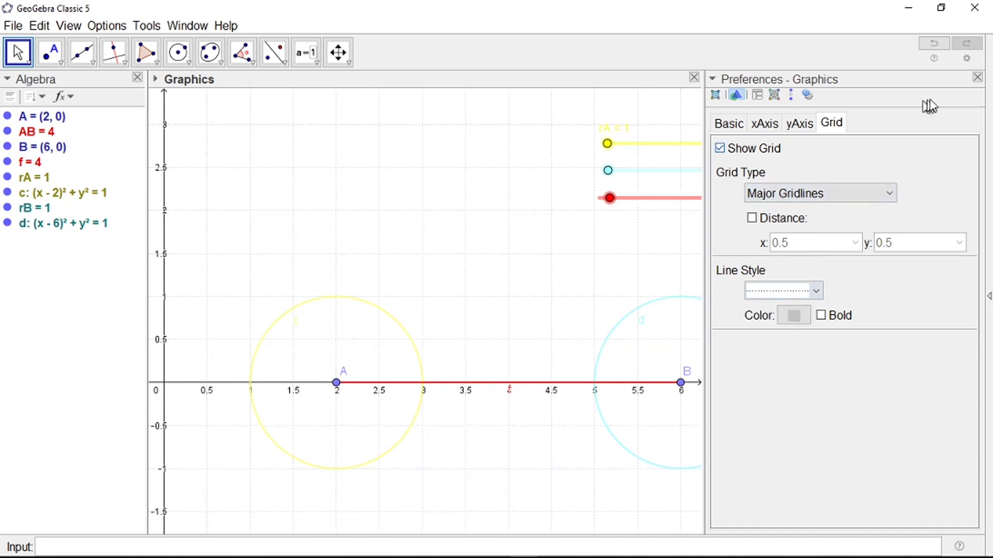
click(977, 78)
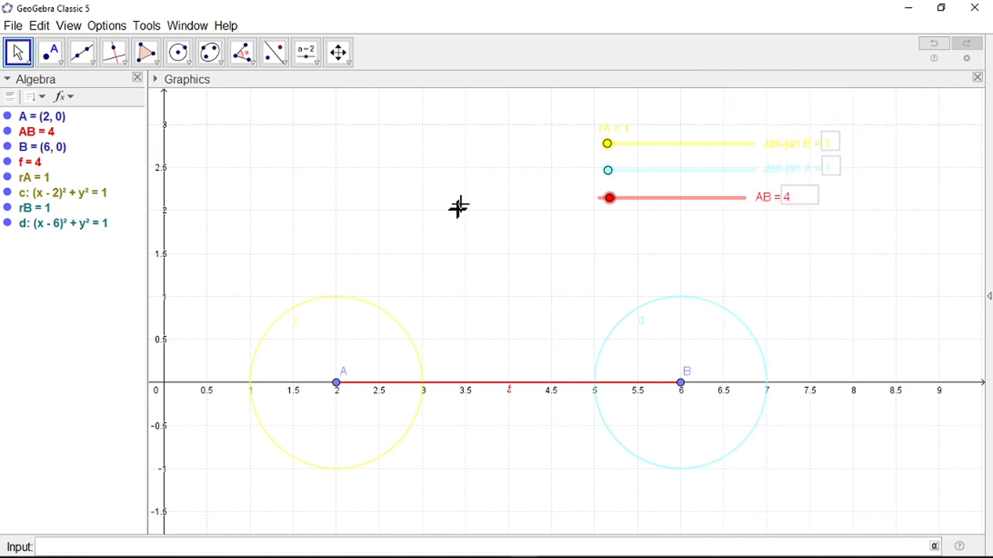
Step: Rescale the view and untick Axes, leaving circles c, d and segment f on the grid
scroll(459, 206, down, 1)
scroll(440, 316, down, 2)
scroll(595, 279, up, 1)
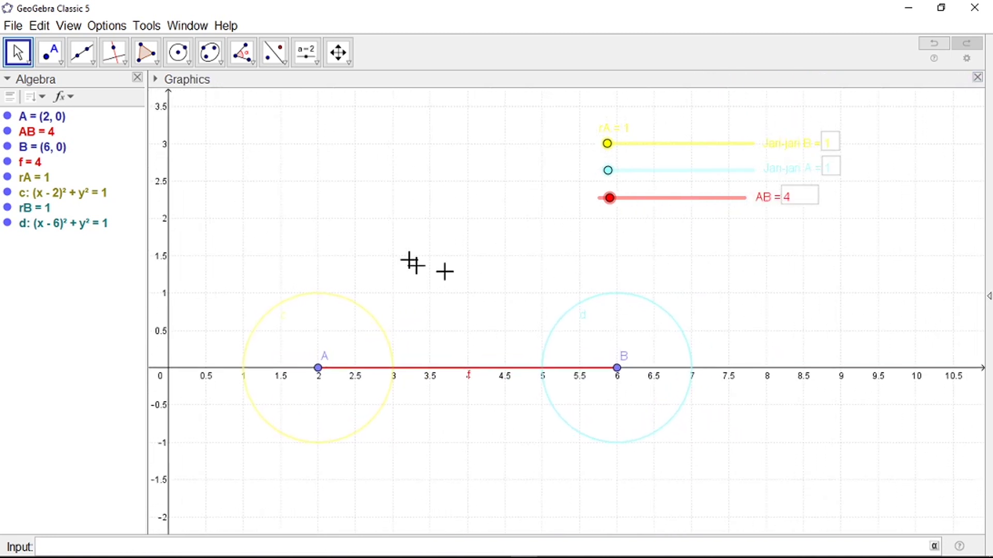
scroll(484, 318, down, 2)
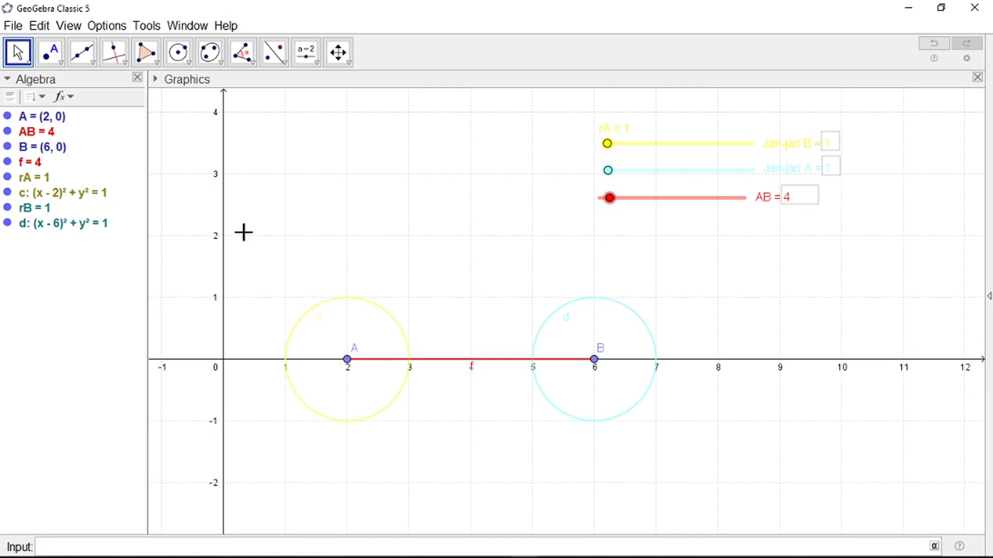
right_click(225, 259)
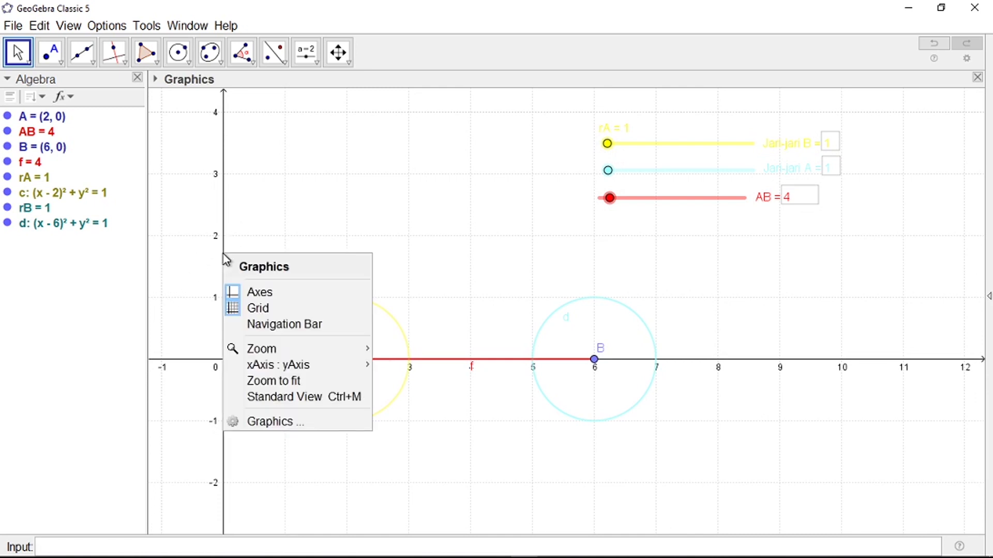
click(252, 293)
scroll(440, 342, down, 2)
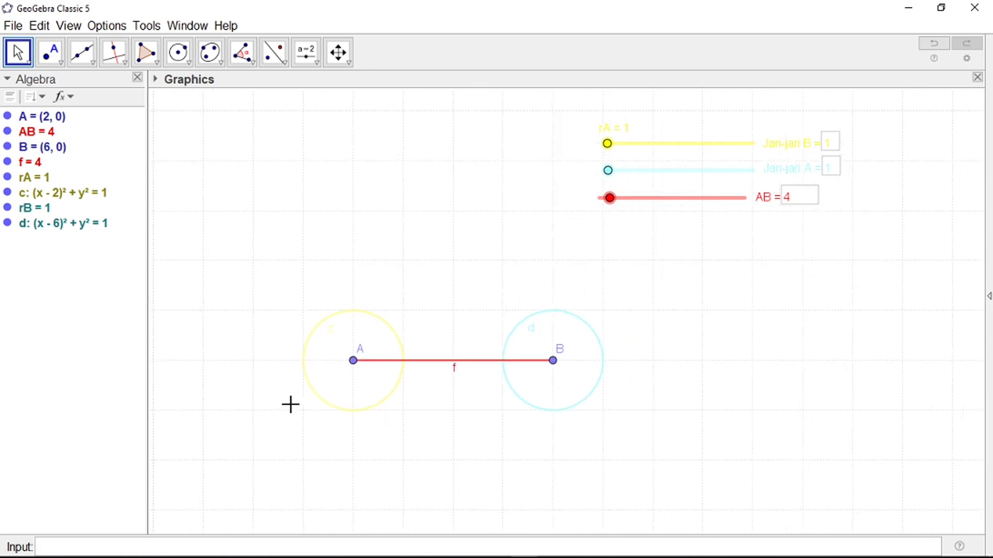
scroll(579, 308, up, 1)
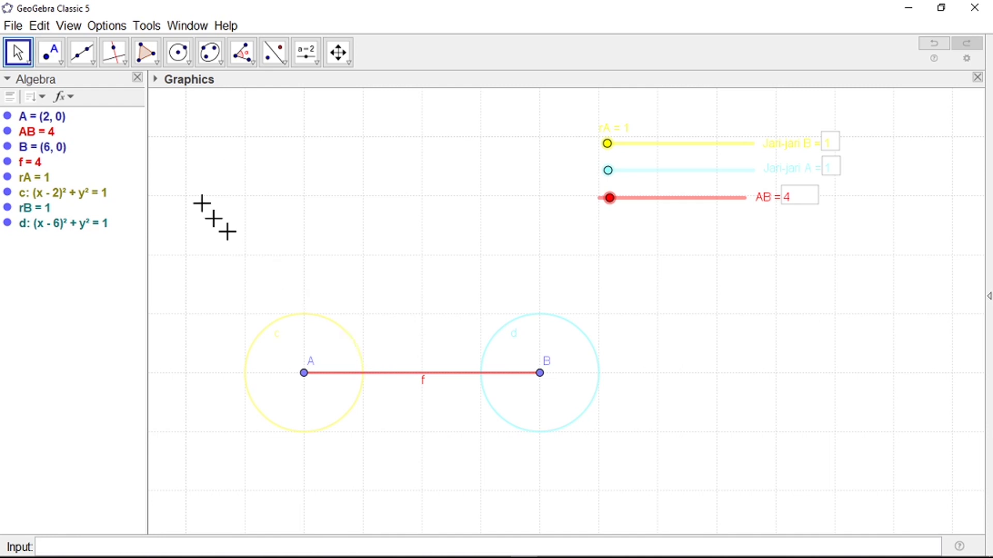
Step: Select the Segment tool from the line tools
click(92, 63)
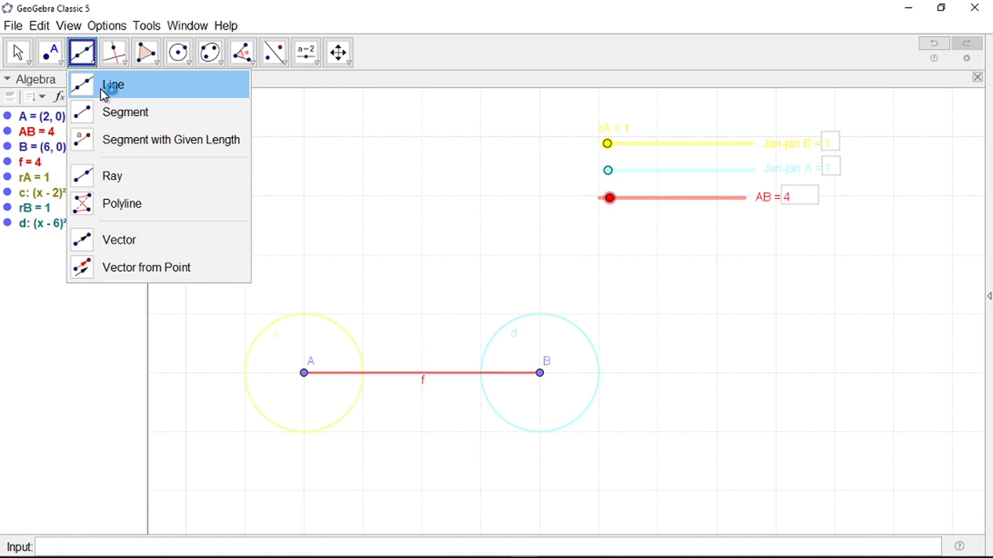
click(55, 63)
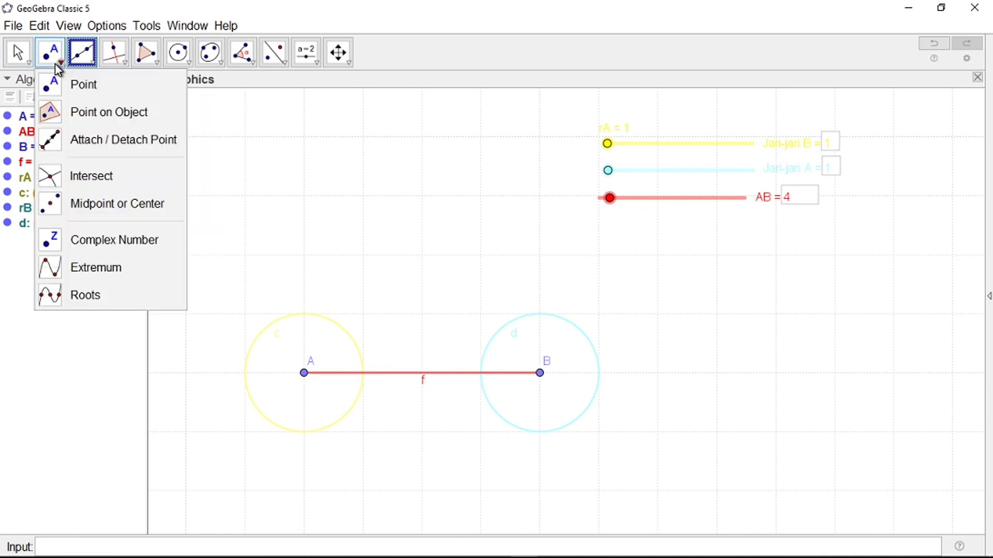
click(73, 65)
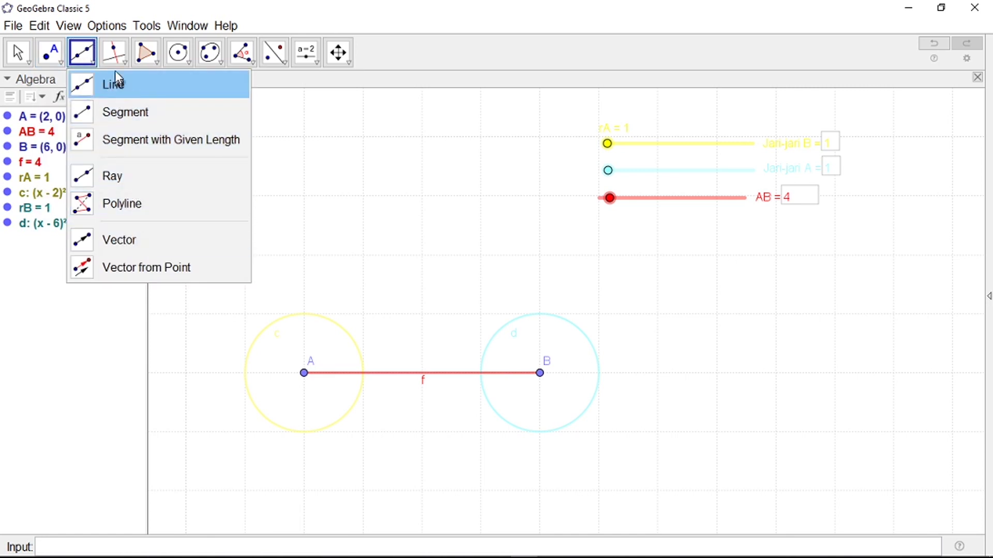
click(115, 50)
click(83, 51)
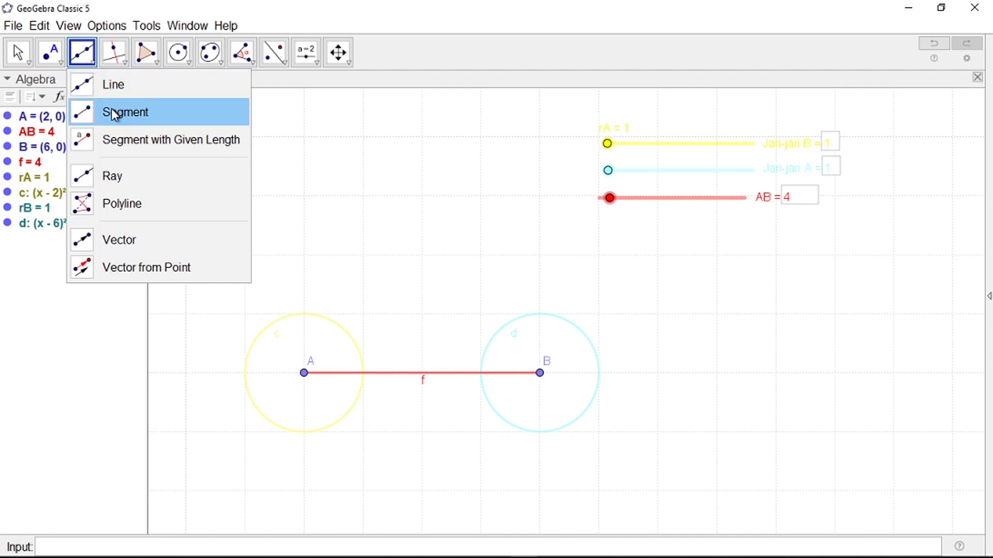
click(111, 110)
Step: Draw a trial segment from circle c to circle d, then undo it
click(304, 314)
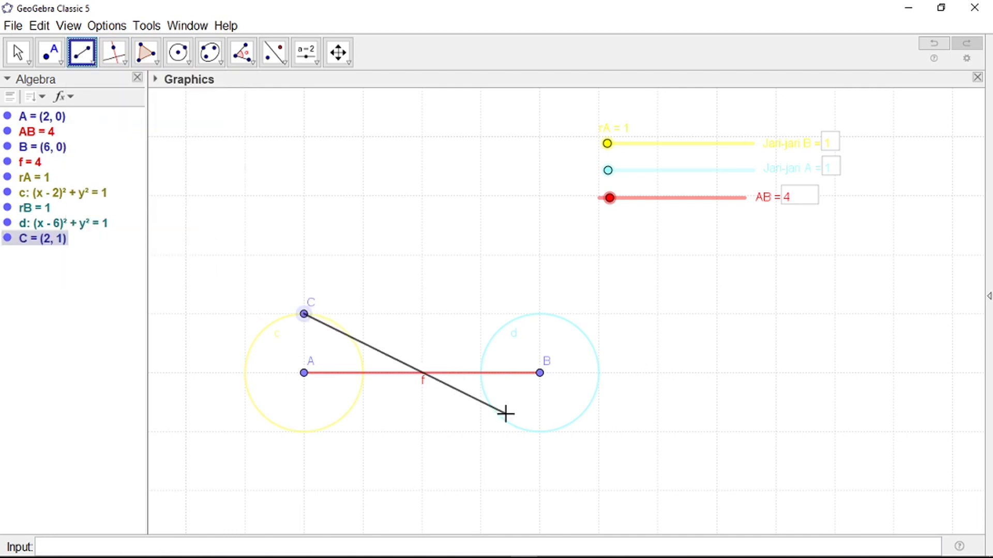
click(539, 432)
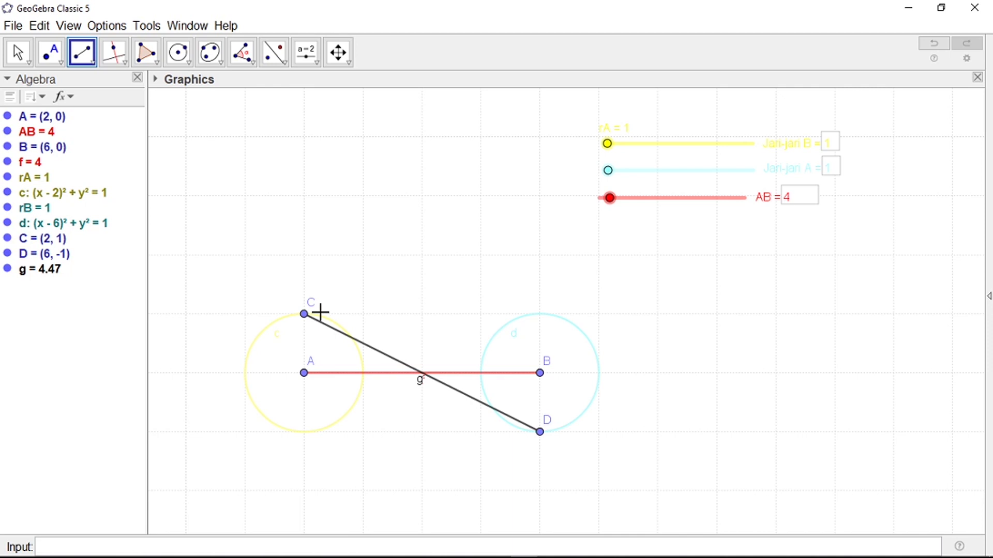
key(ctrl+z)
key(ctrl+z)
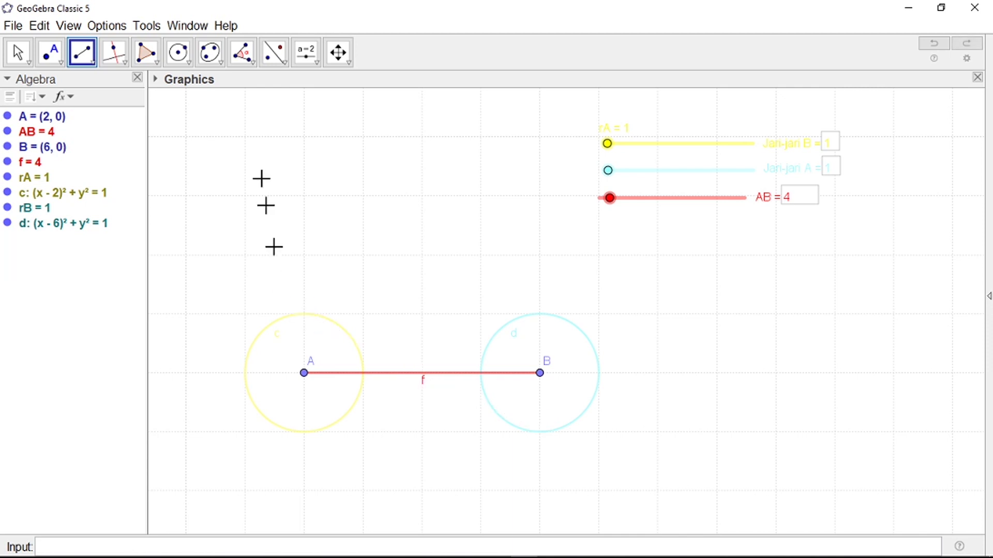
Step: Construct the common tangent lines of circles c and d with the Tangents tool
click(123, 62)
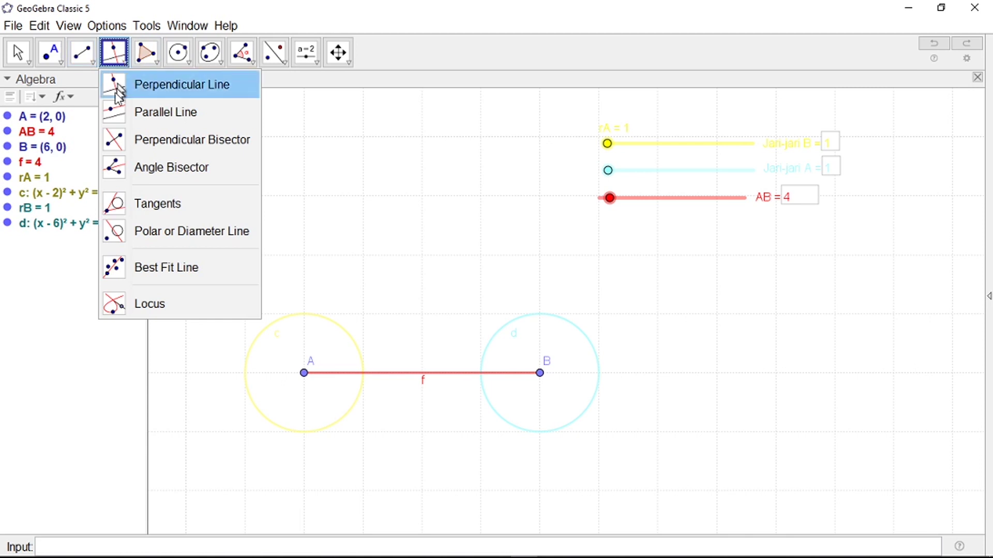
click(169, 213)
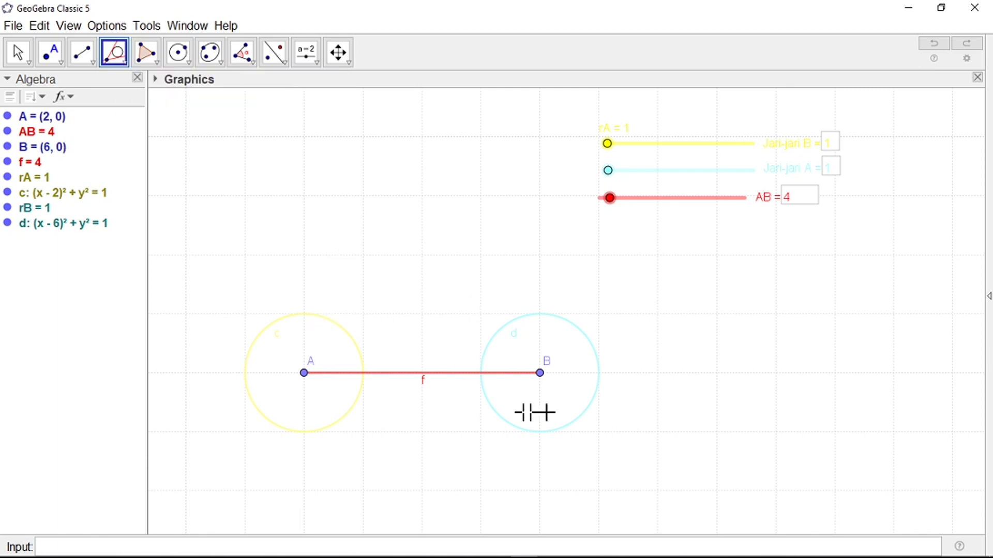
click(320, 317)
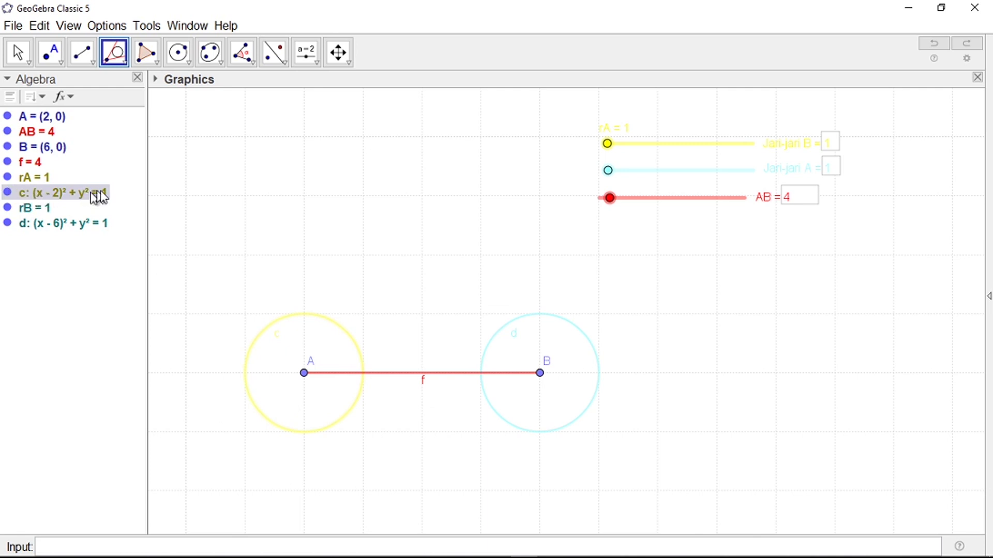
click(538, 316)
scroll(455, 343, down, 4)
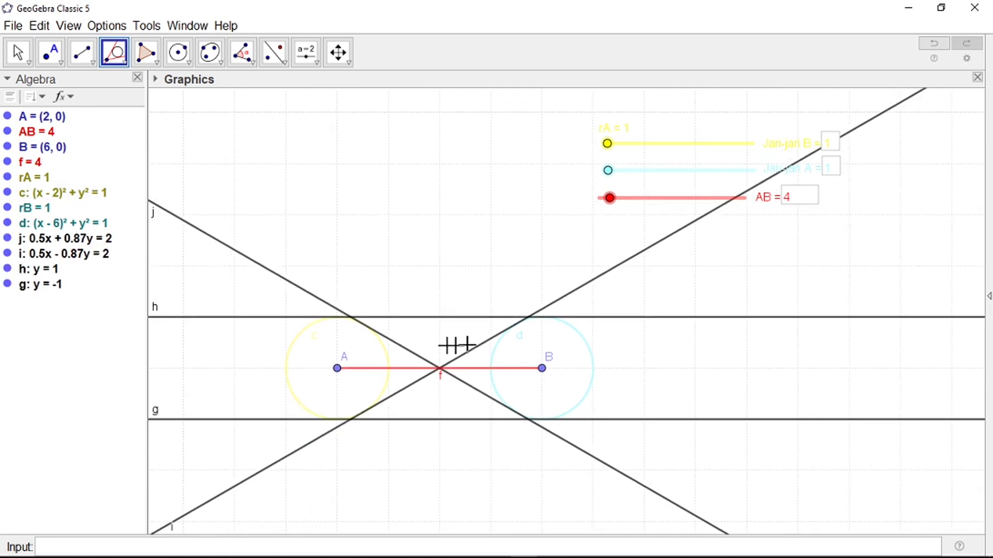
scroll(400, 378, up, 5)
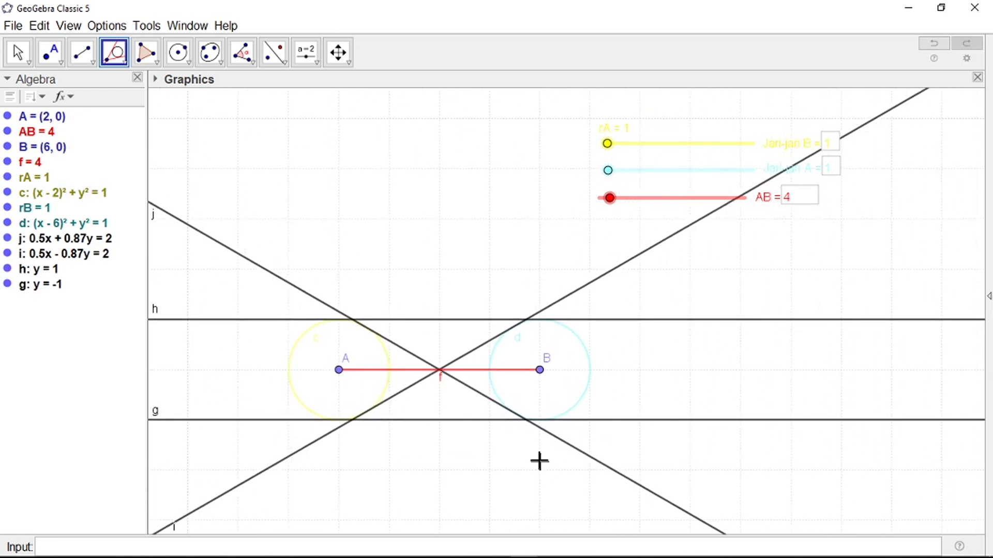
scroll(362, 342, up, 1)
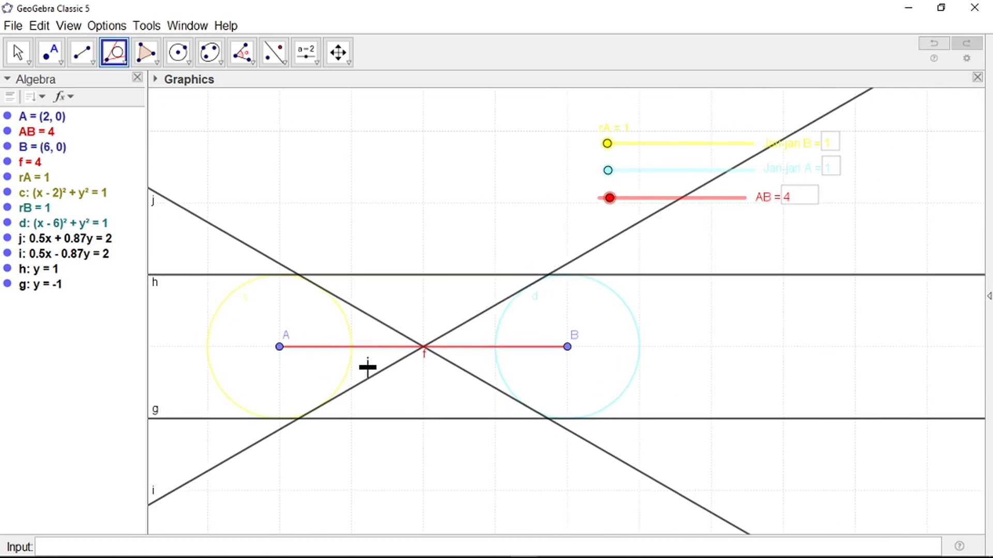
scroll(368, 424, down, 4)
scroll(366, 371, up, 1)
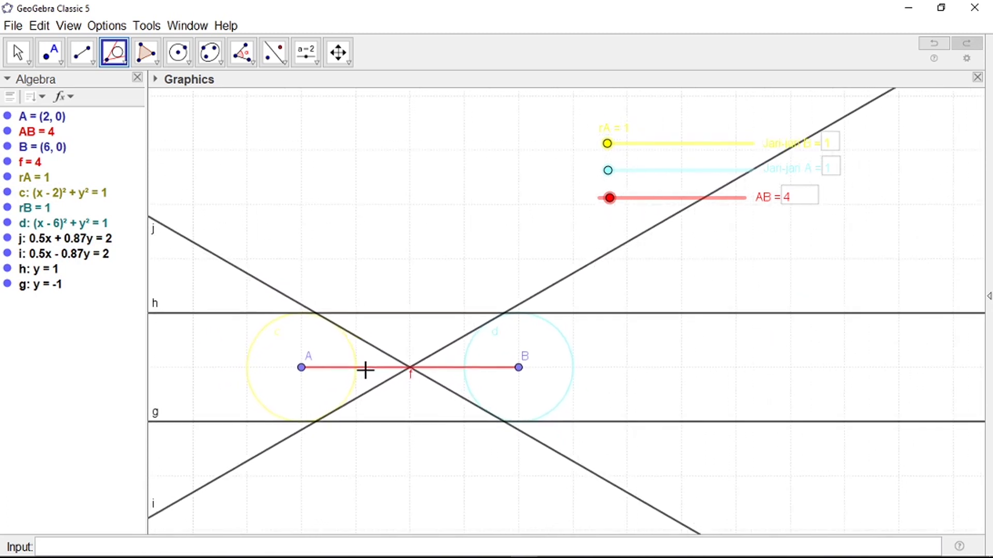
scroll(365, 371, down, 2)
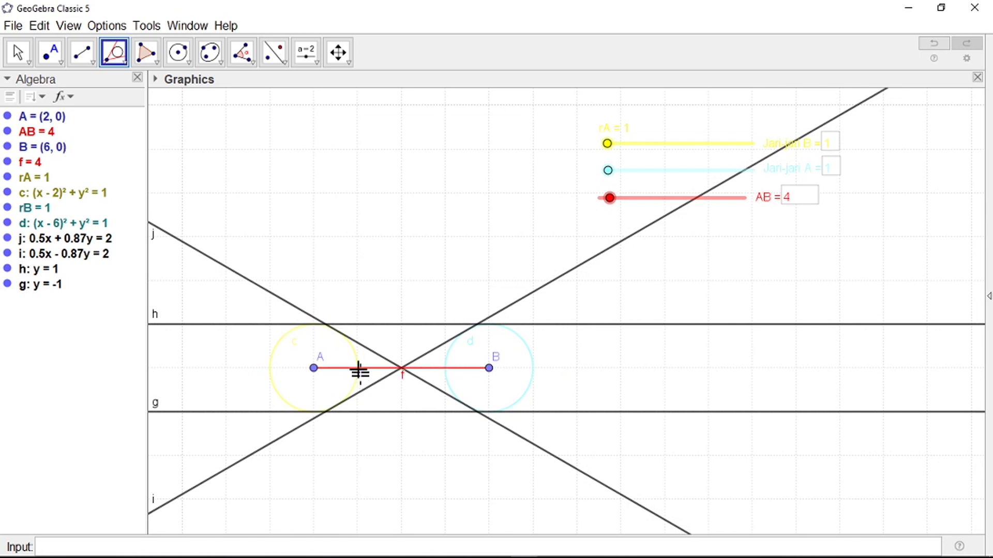
scroll(348, 404, up, 3)
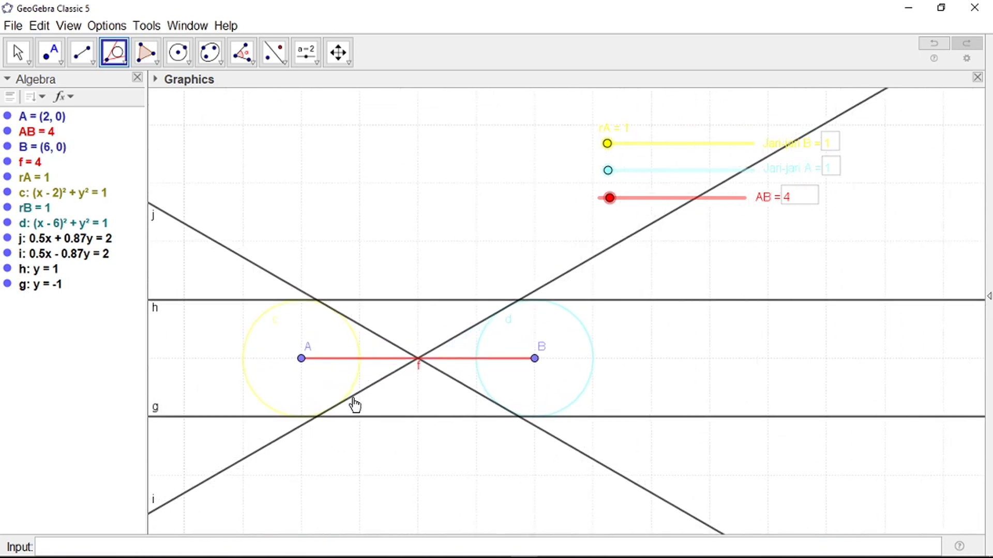
scroll(316, 302, down, 1)
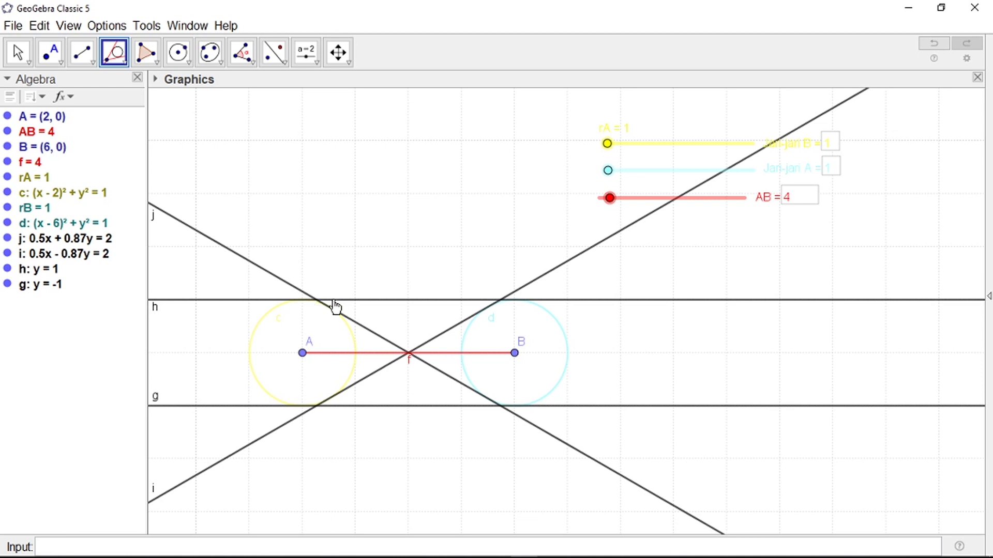
scroll(491, 324, up, 1)
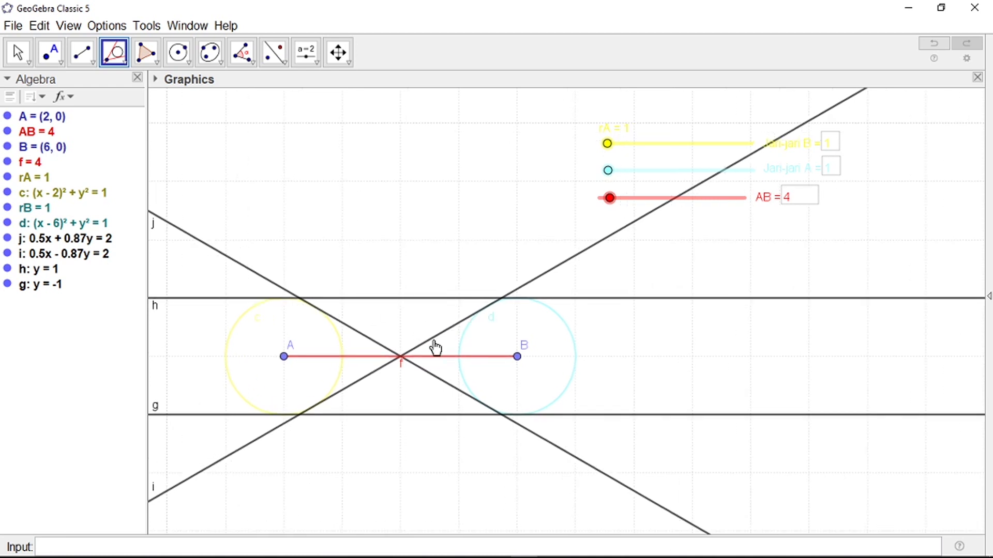
scroll(472, 327, down, 1)
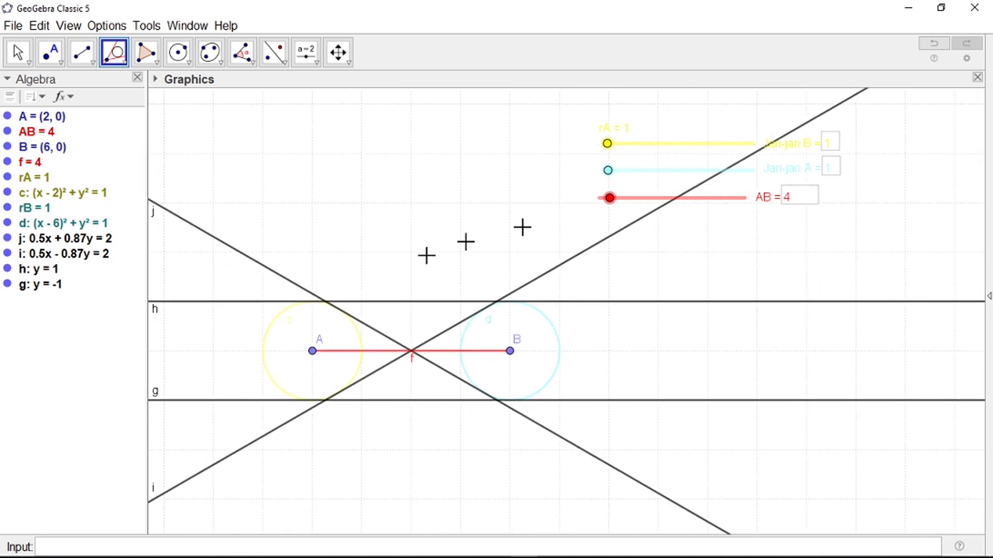
scroll(282, 295, up, 2)
scroll(196, 357, down, 1)
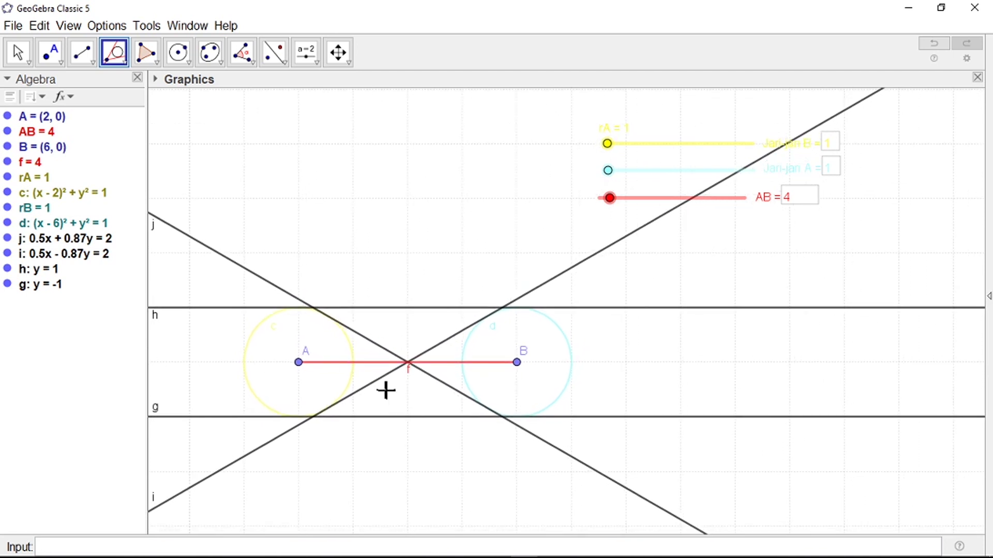
scroll(289, 336, up, 6)
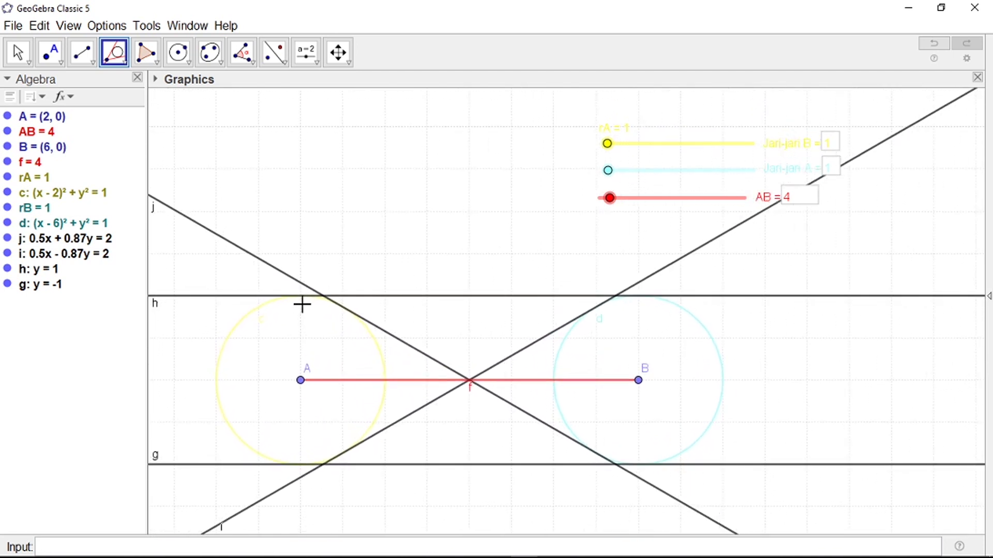
scroll(361, 367, up, 2)
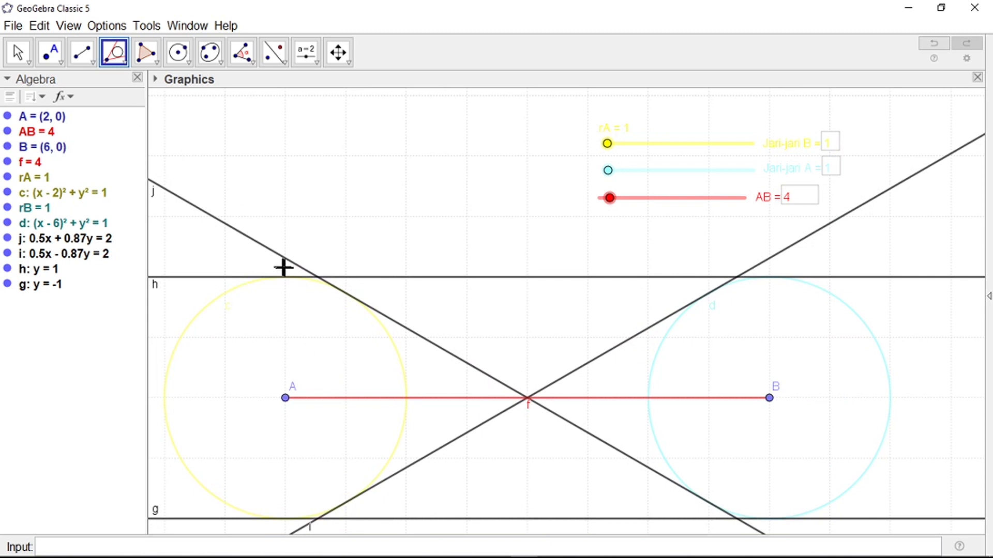
scroll(327, 268, down, 1)
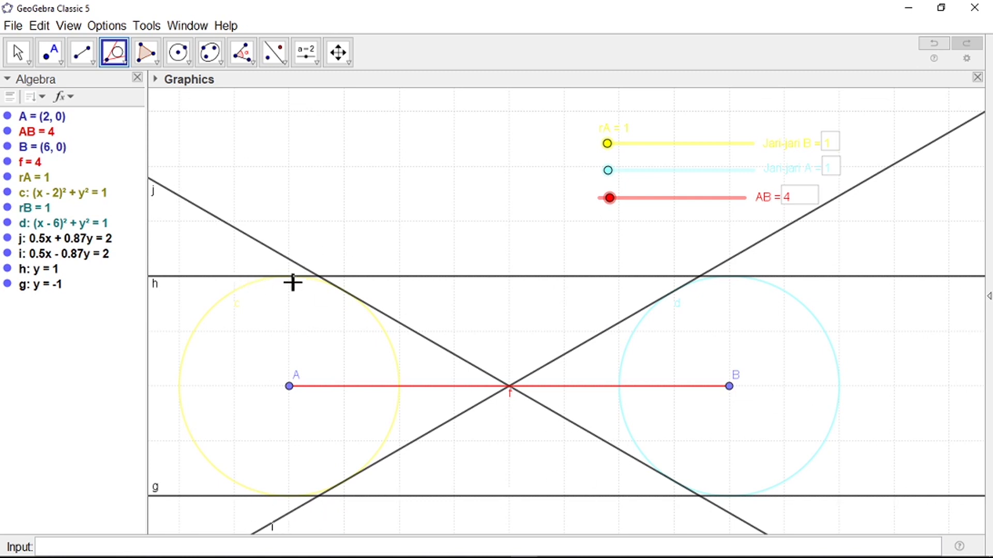
scroll(291, 279, up, 5)
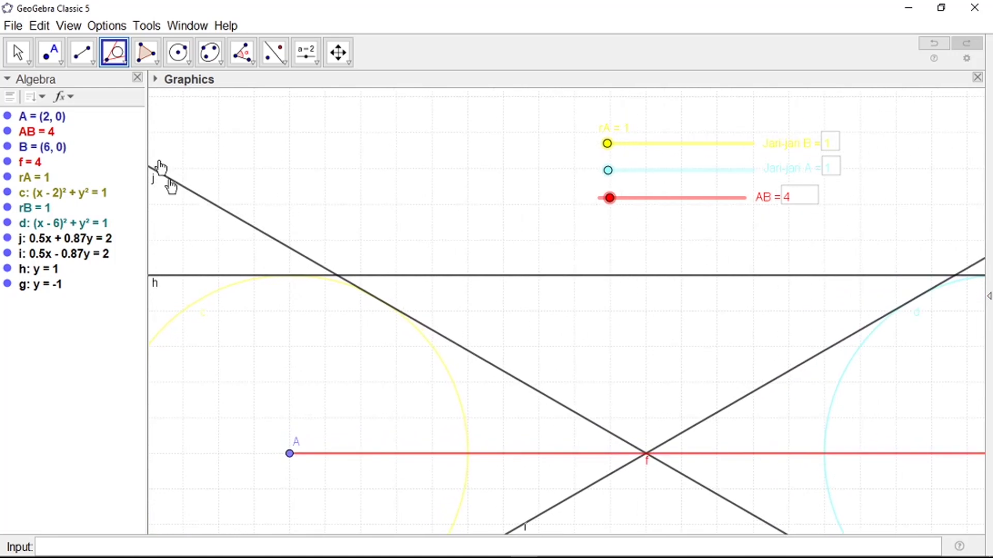
Step: Intersect circles c and d with tangent h to create points C (2, 1) and D (6, 1)
click(50, 52)
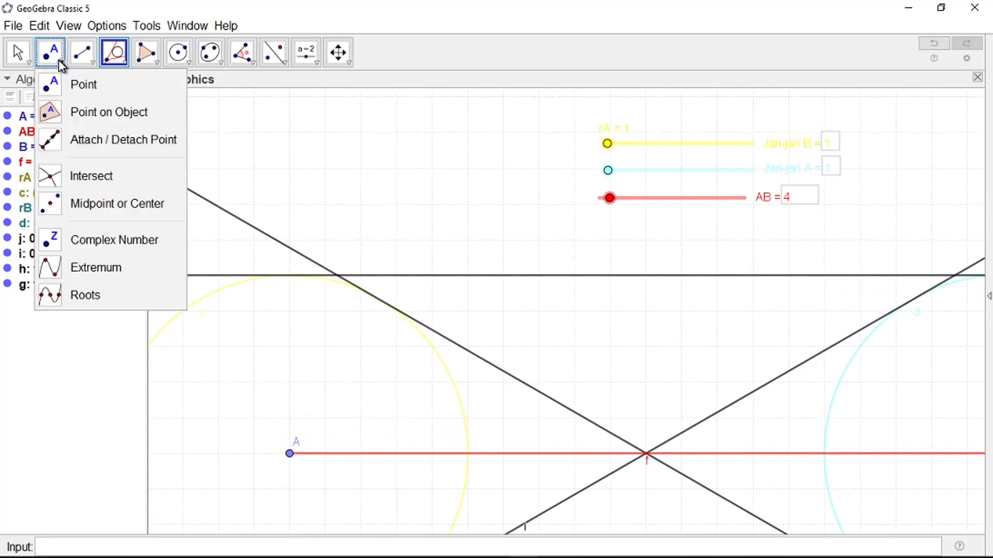
click(91, 177)
click(196, 301)
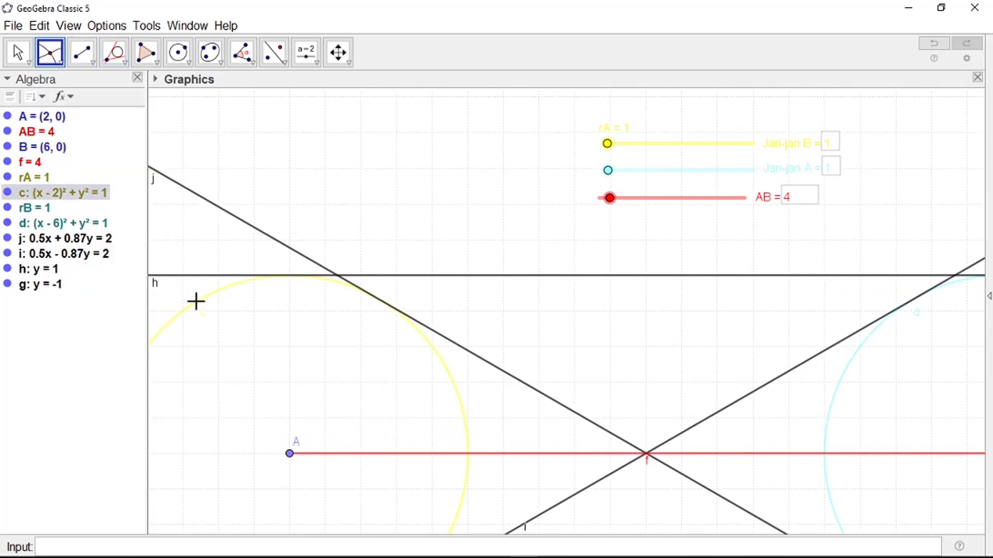
click(228, 277)
scroll(215, 280, down, 3)
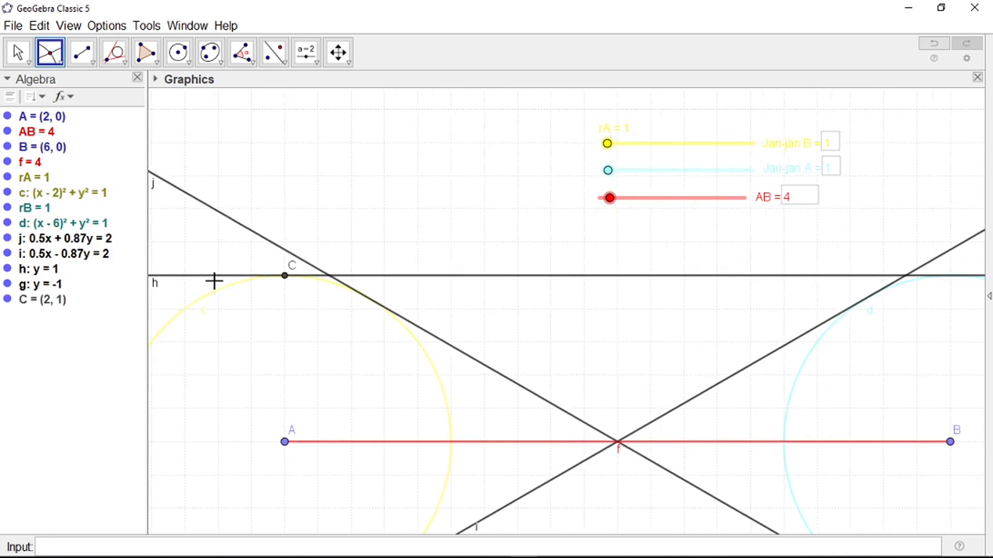
scroll(692, 300, down, 1)
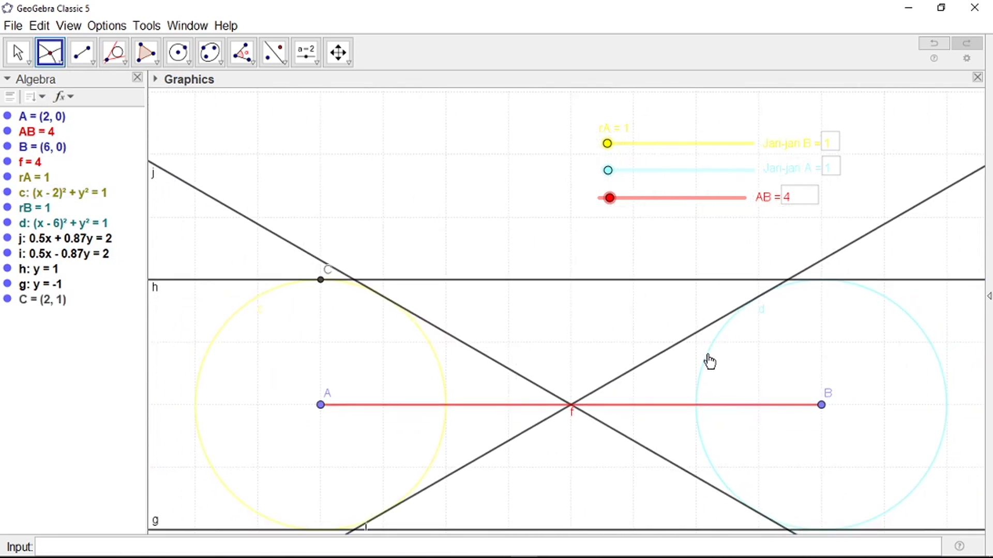
click(710, 362)
click(879, 284)
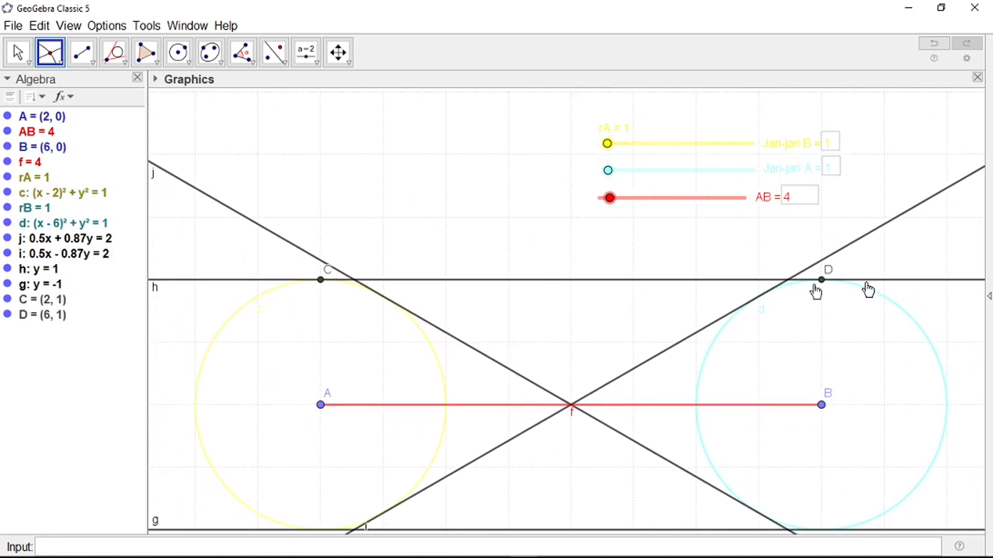
scroll(367, 297, down, 1)
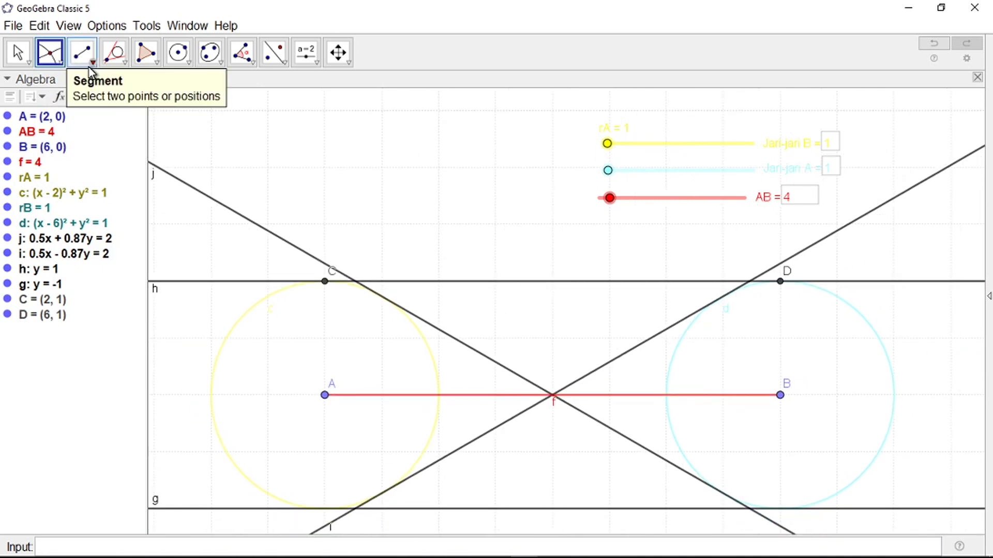
Step: Draw segment CD (k = 4) and radius segments AC (l = 1) and BD (m = 1)
click(89, 67)
click(103, 118)
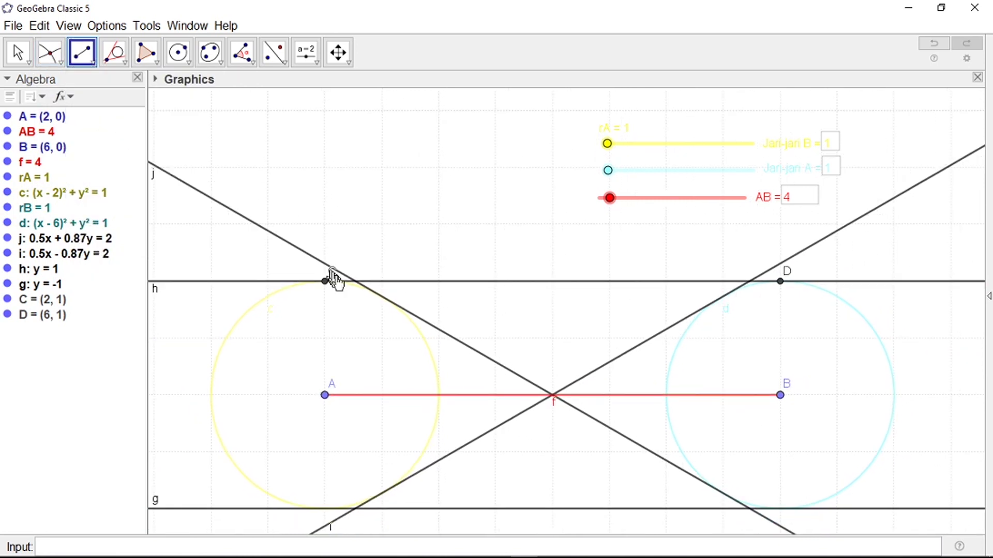
click(326, 282)
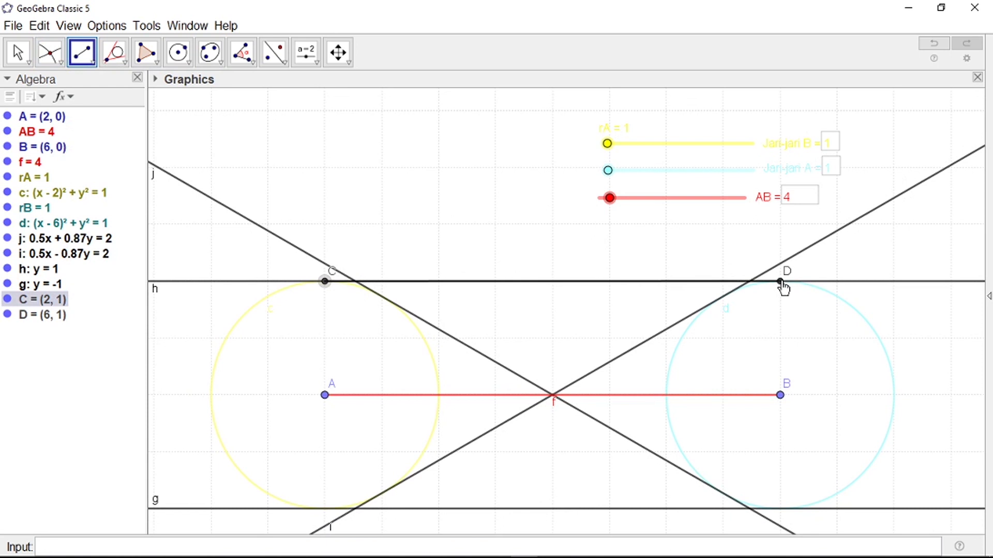
click(780, 281)
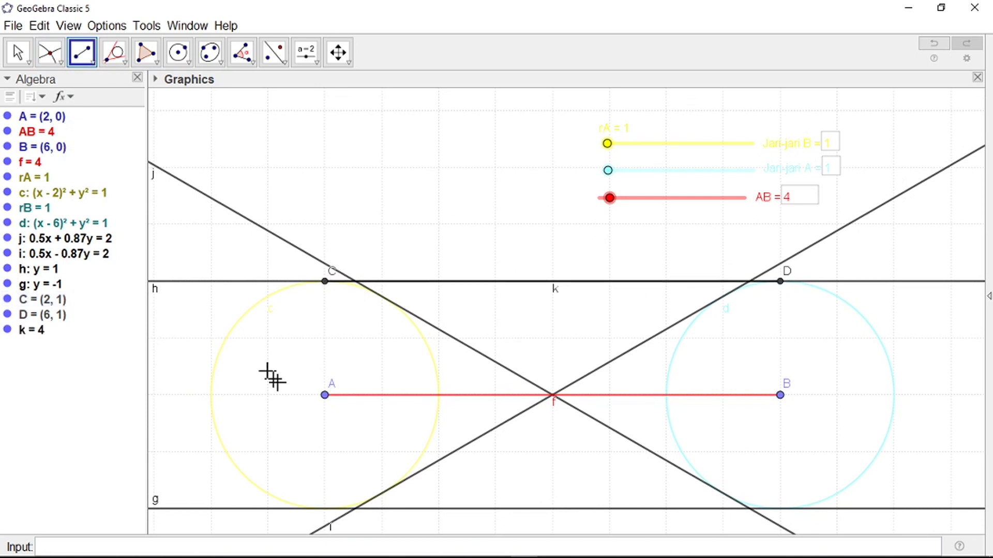
click(324, 396)
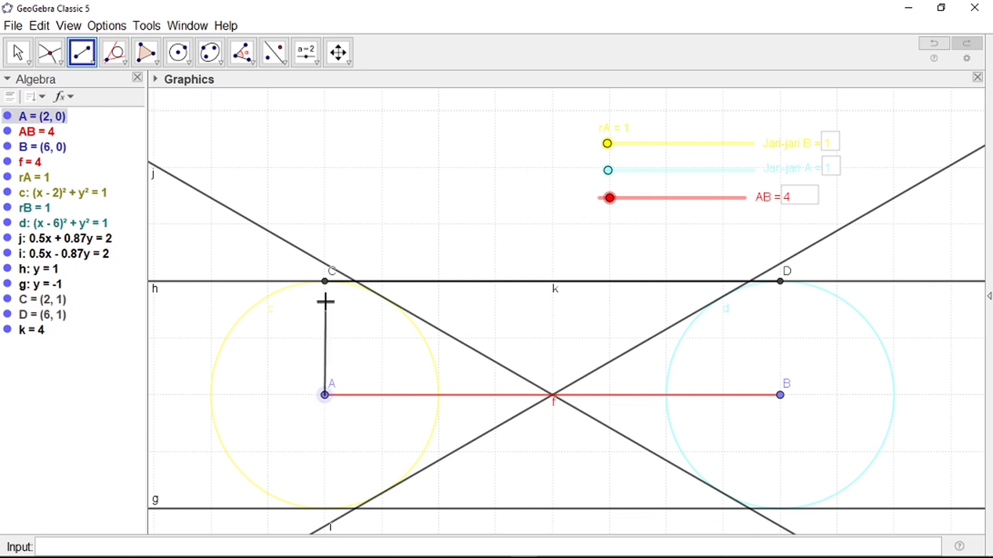
click(325, 282)
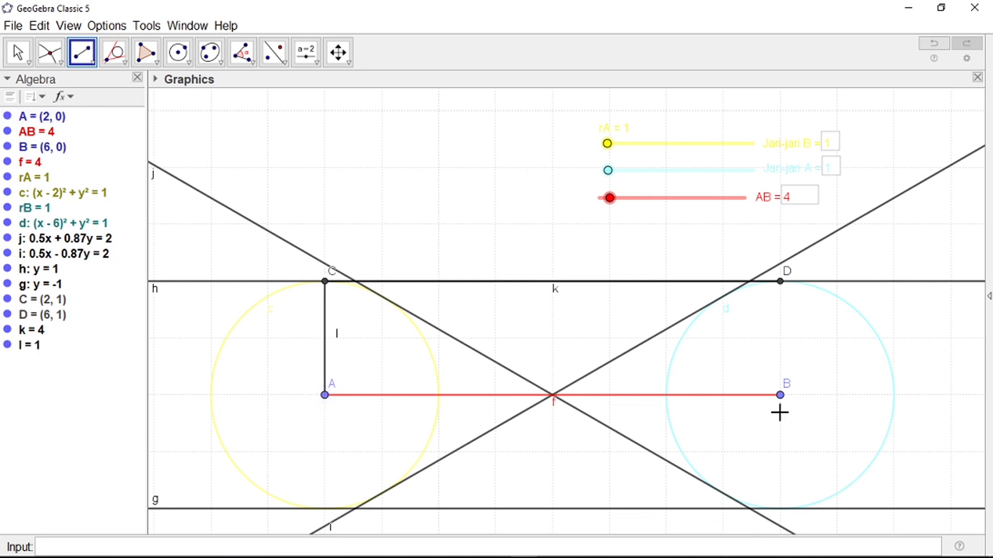
click(781, 396)
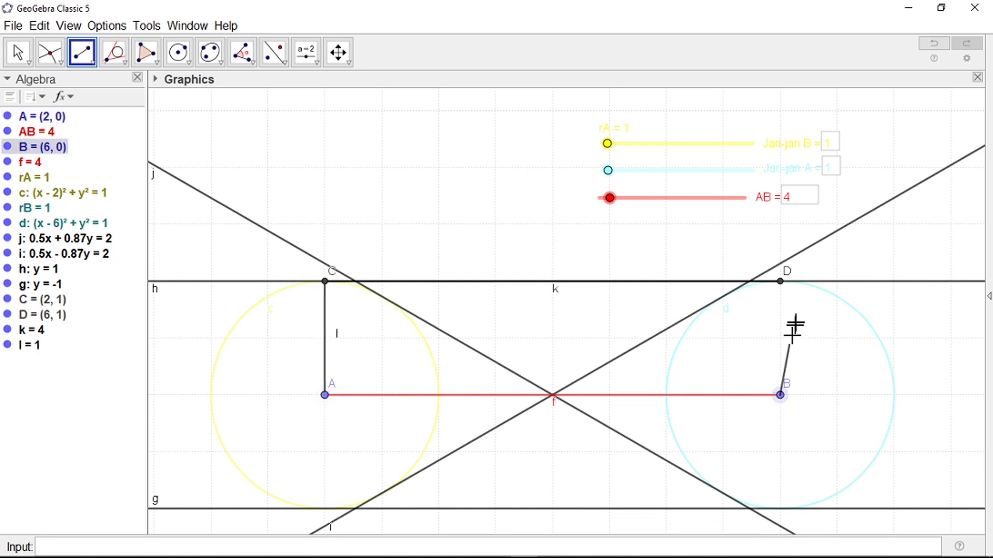
click(780, 282)
scroll(306, 273, down, 3)
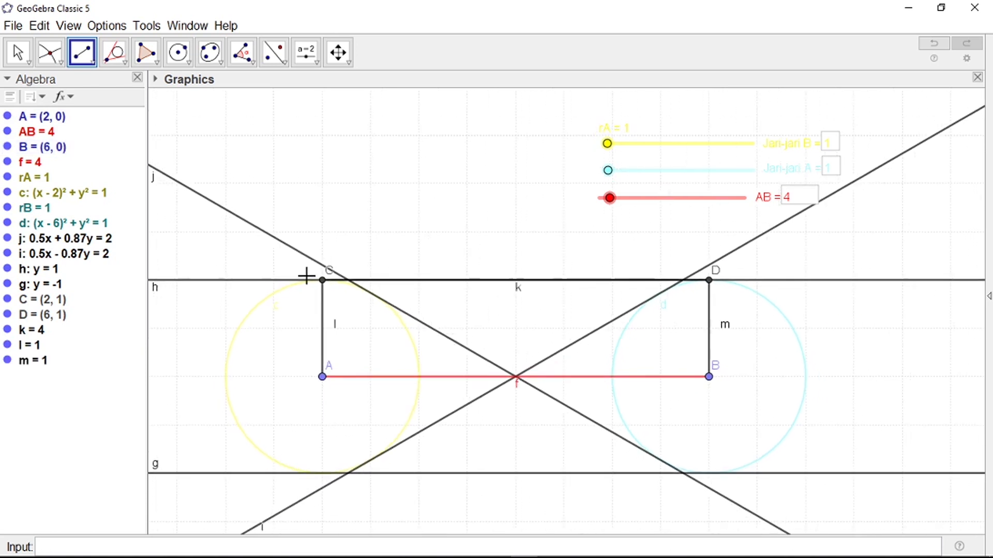
key(Escape)
mouse_move(611, 199)
mouse_down()
mouse_move(647, 197)
mouse_move(595, 207)
mouse_move(640, 199)
mouse_move(600, 206)
mouse_move(611, 212)
mouse_up()
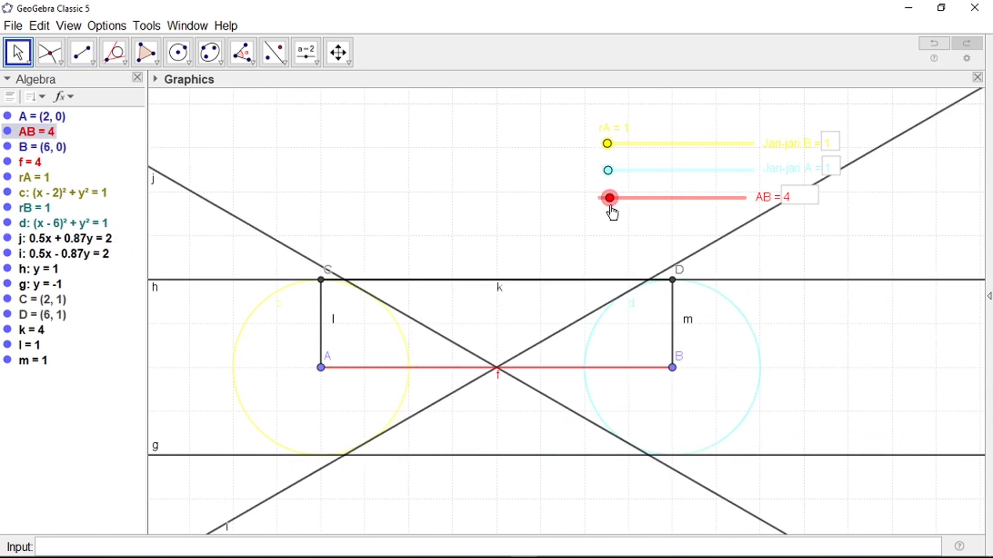
mouse_move(609, 170)
mouse_down()
mouse_move(624, 170)
mouse_move(616, 179)
mouse_up()
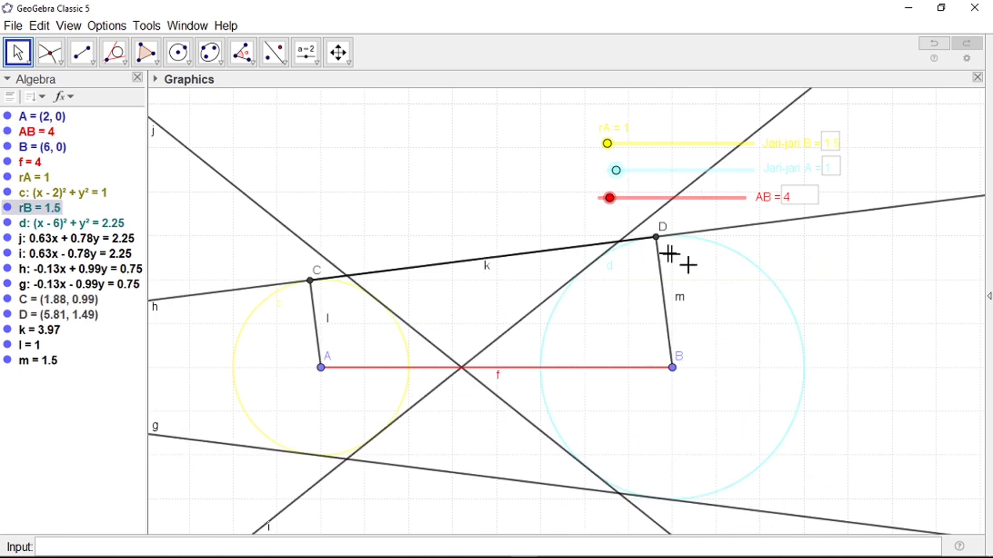
mouse_move(617, 171)
mouse_down()
mouse_move(632, 173)
mouse_move(605, 171)
mouse_move(623, 153)
mouse_move(607, 154)
mouse_up()
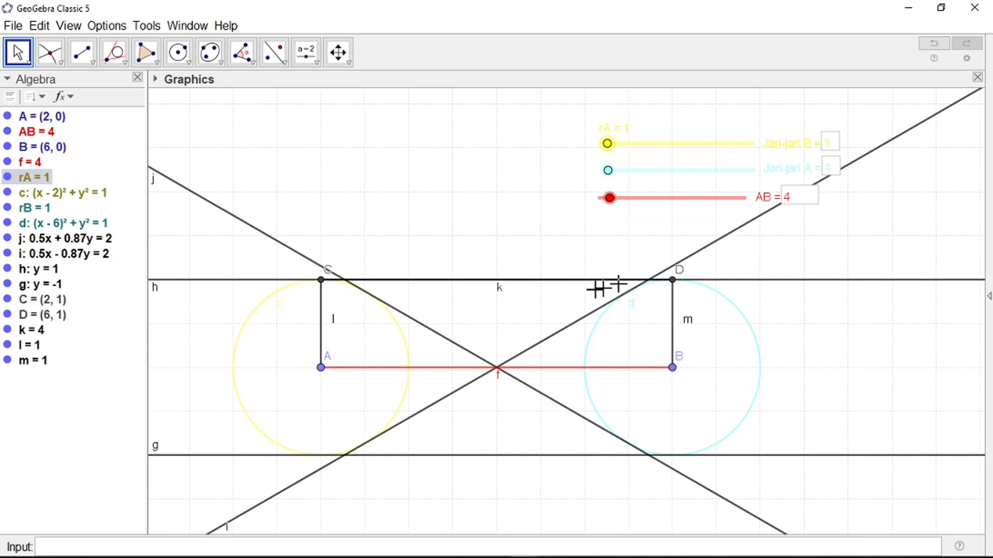
Step: Hide tangent line h and the lower line g (y = -1)
right_click(239, 282)
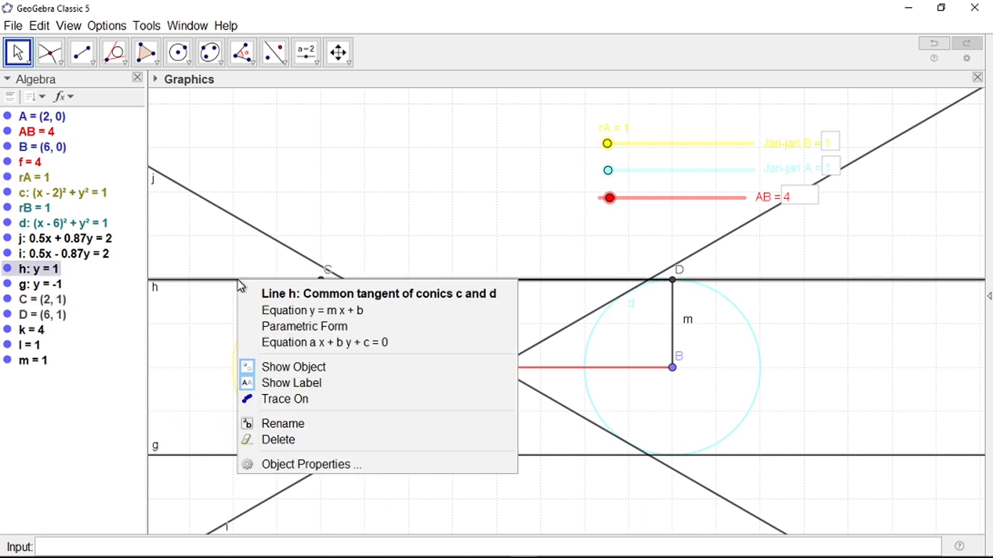
click(285, 370)
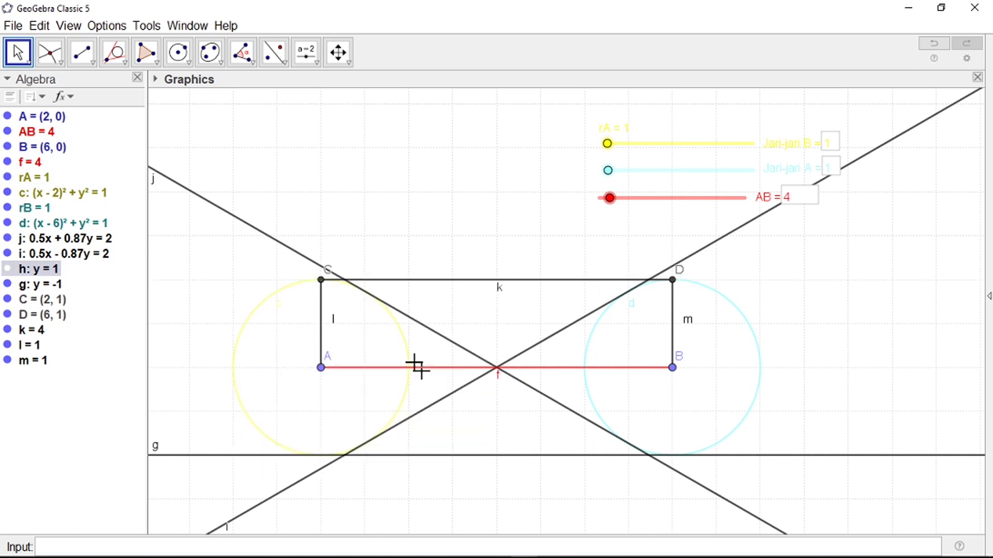
scroll(413, 364, down, 3)
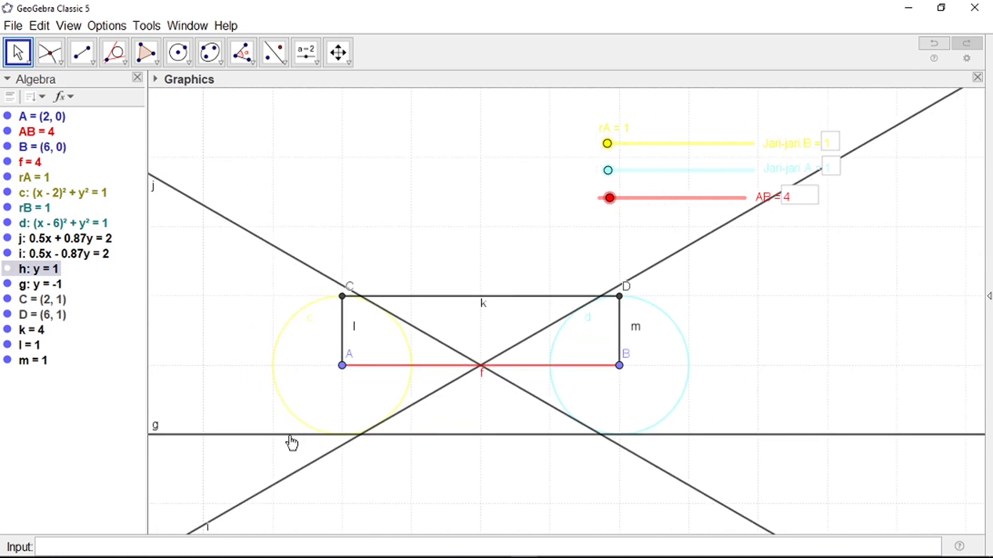
right_click(291, 438)
click(329, 454)
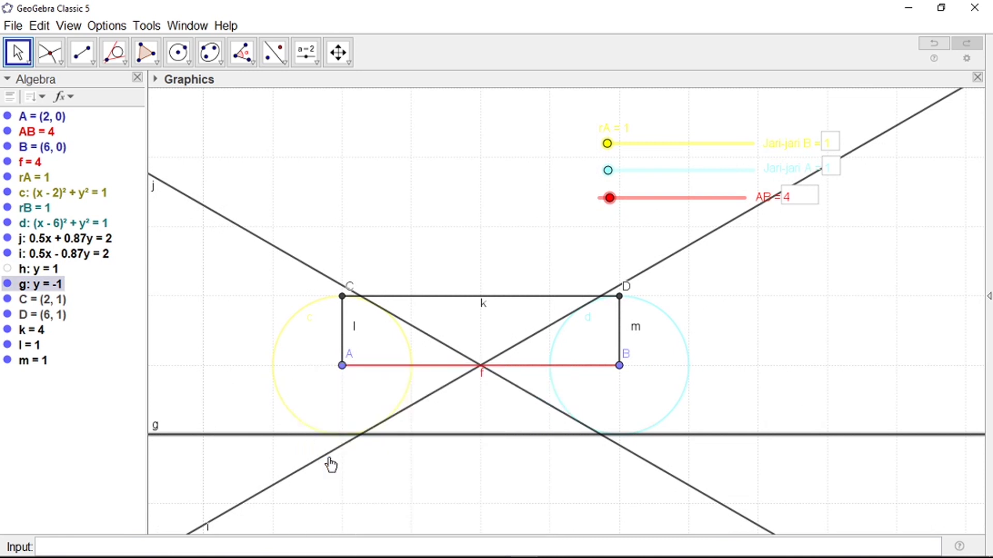
scroll(505, 310, up, 2)
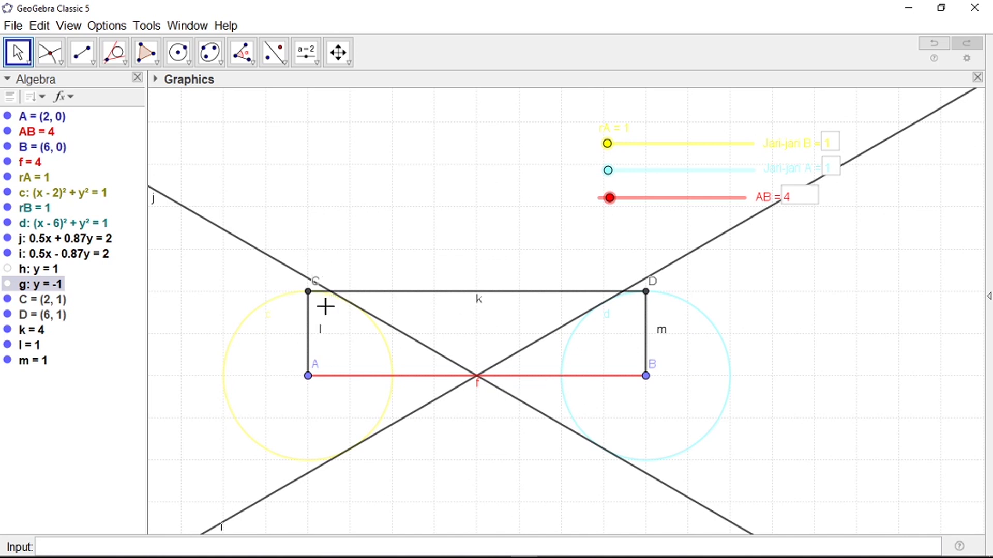
scroll(319, 361, up, 2)
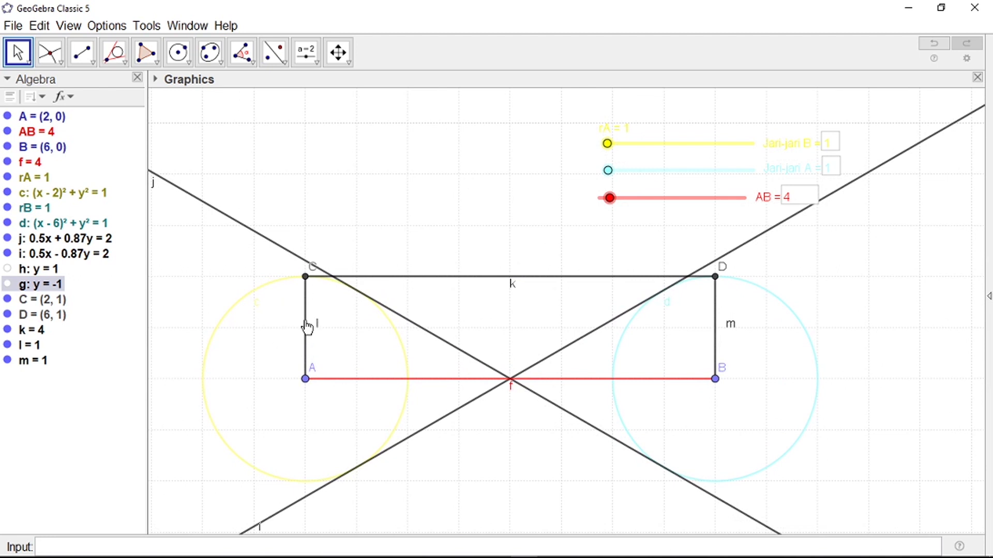
Step: Colour radius segment AC (l) yellow in its Object Properties
right_click(307, 327)
click(353, 449)
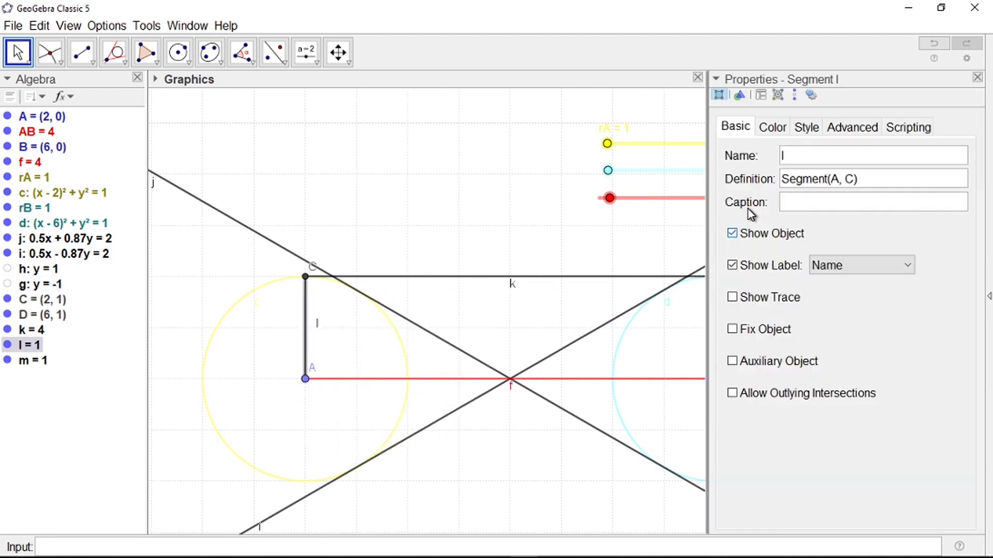
click(773, 129)
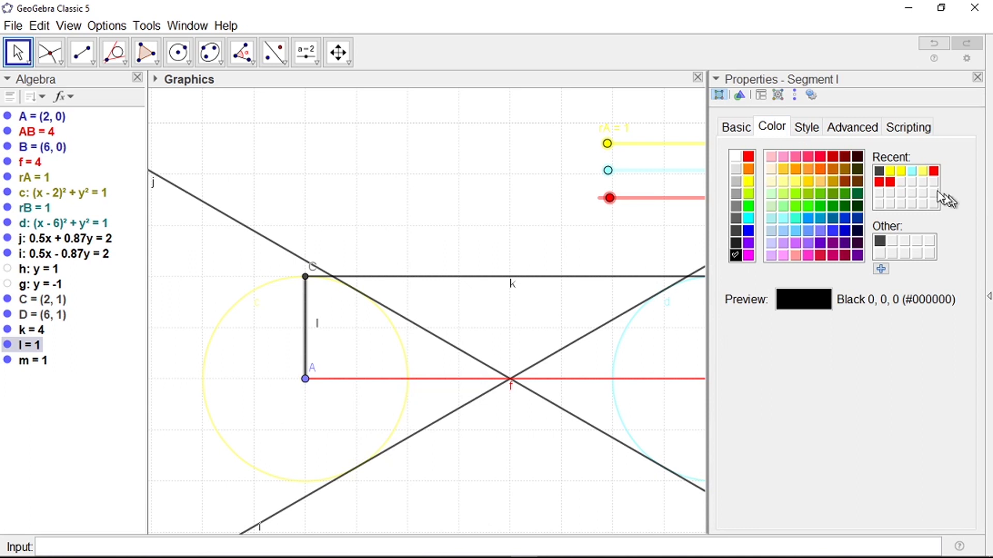
click(891, 172)
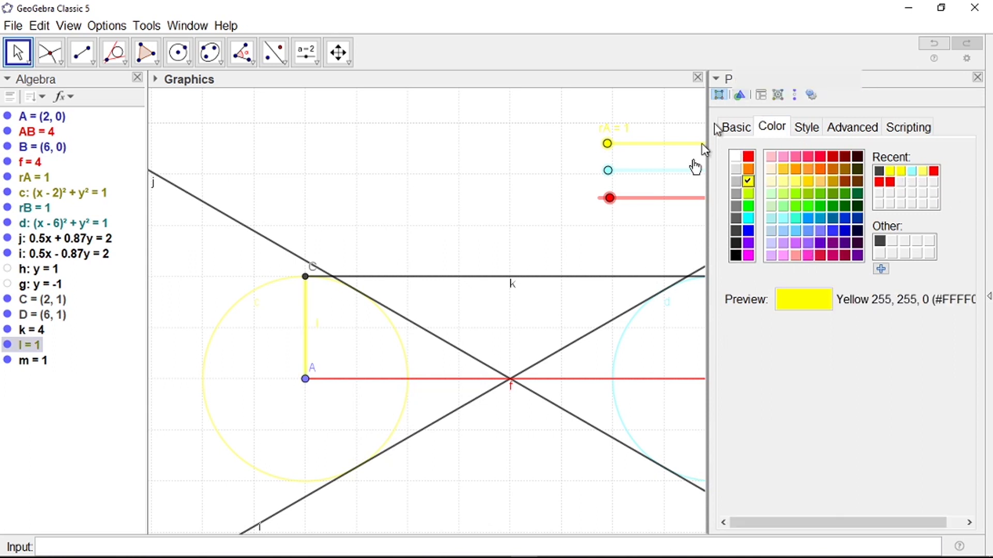
scroll(317, 344, down, 1)
scroll(266, 355, down, 3)
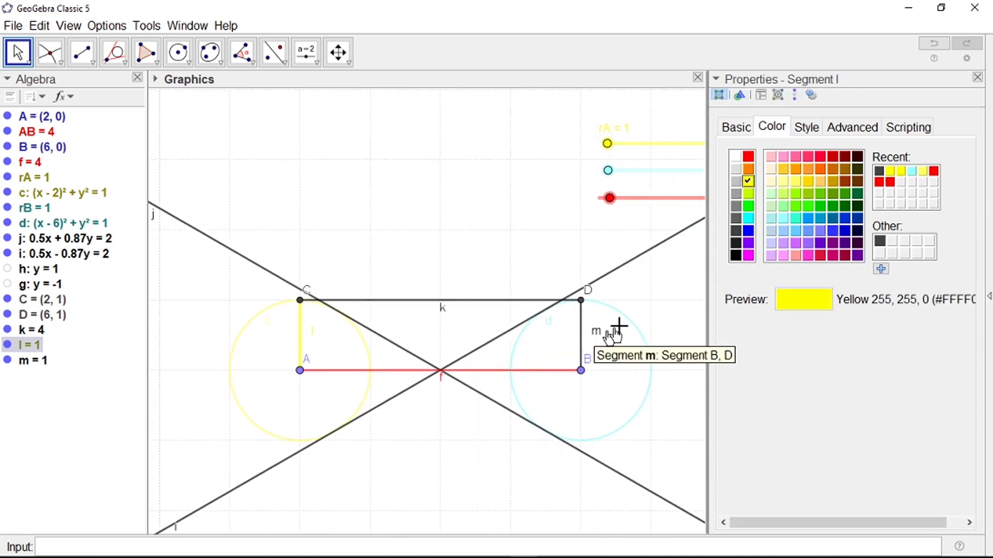
scroll(618, 332, up, 2)
Step: Colour radius BD (m) light cyan and segment CD (k) magenta
click(572, 325)
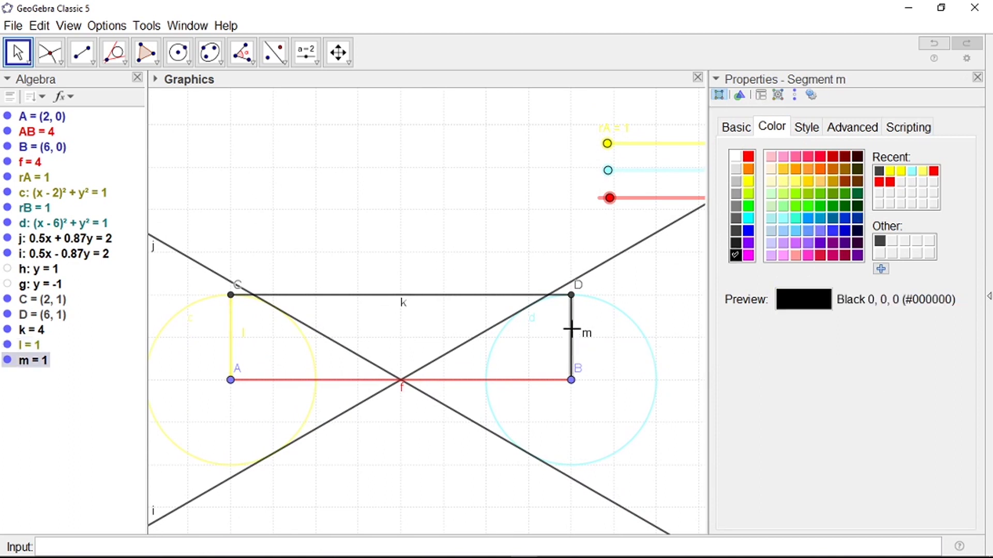
click(912, 170)
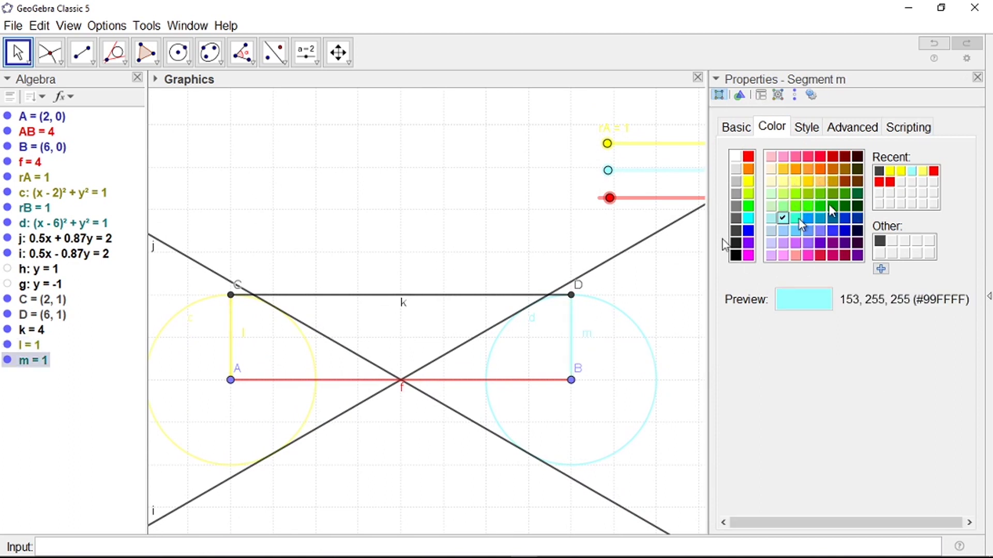
click(266, 298)
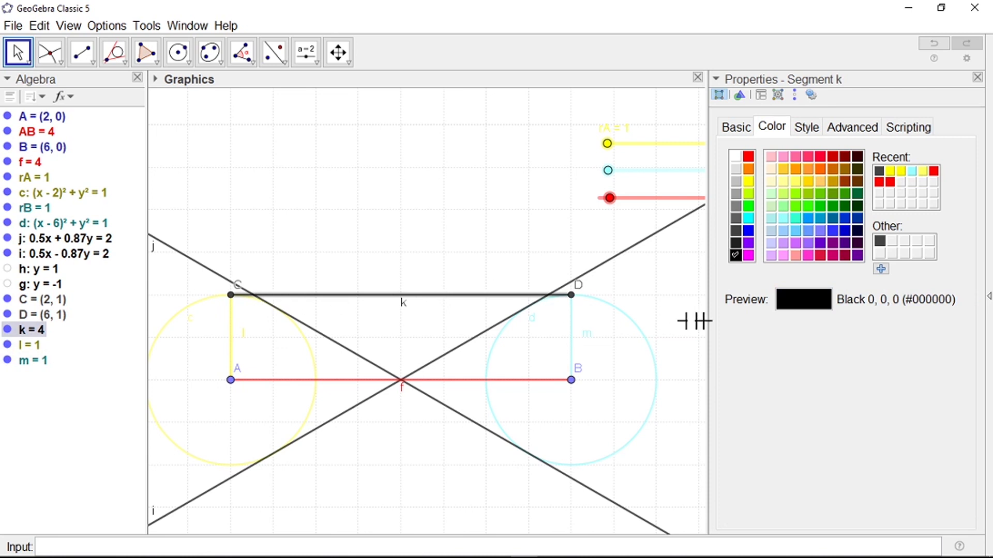
click(748, 255)
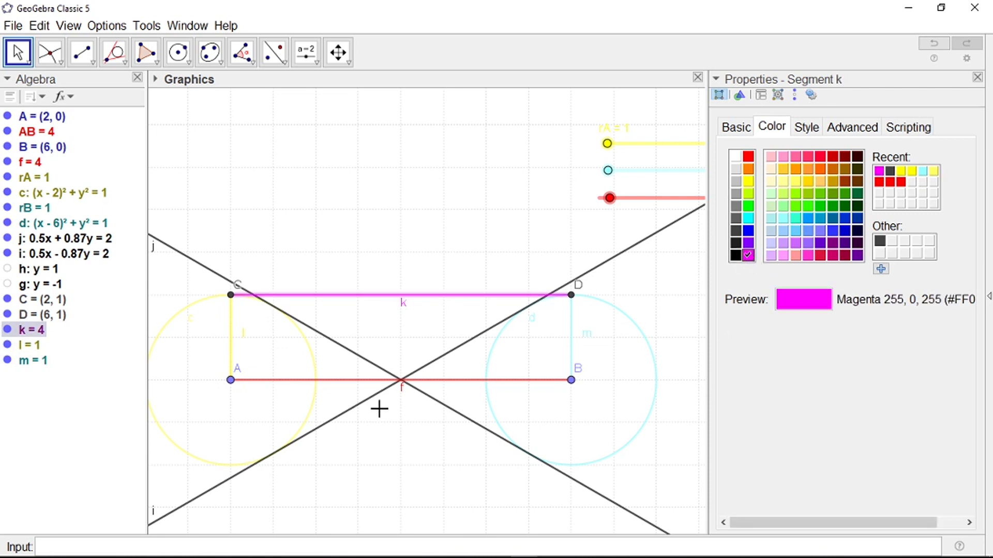
scroll(599, 317, down, 2)
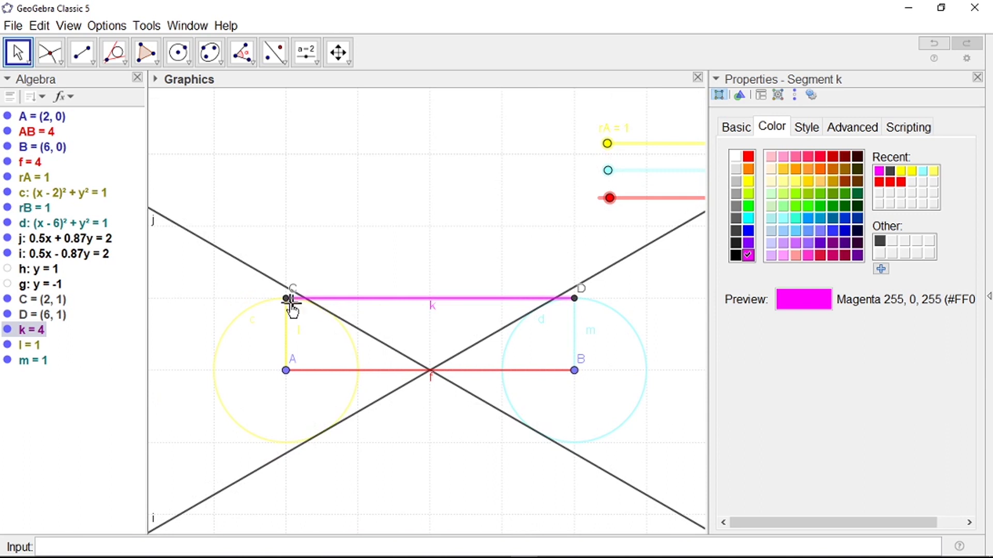
scroll(412, 326, down, 1)
scroll(427, 295, up, 2)
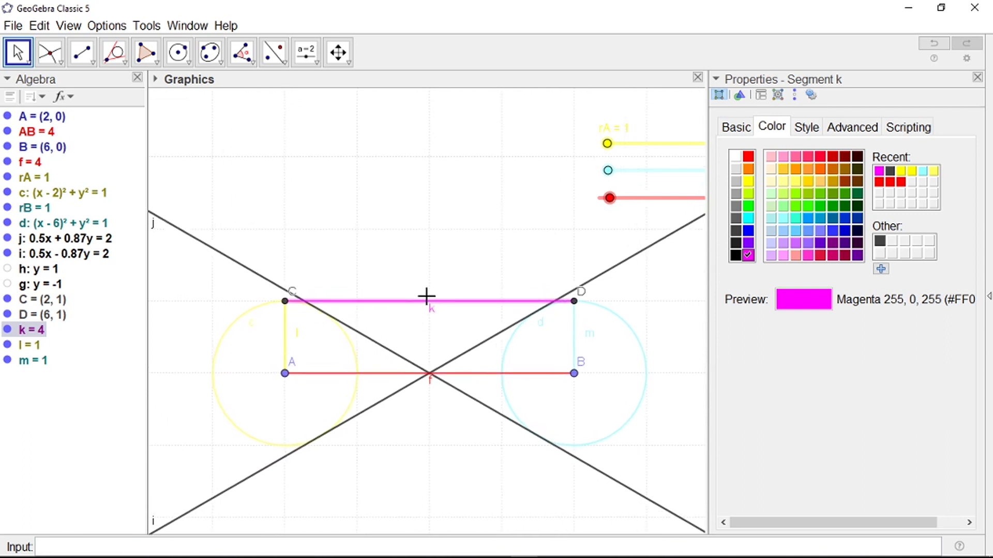
scroll(427, 314, up, 3)
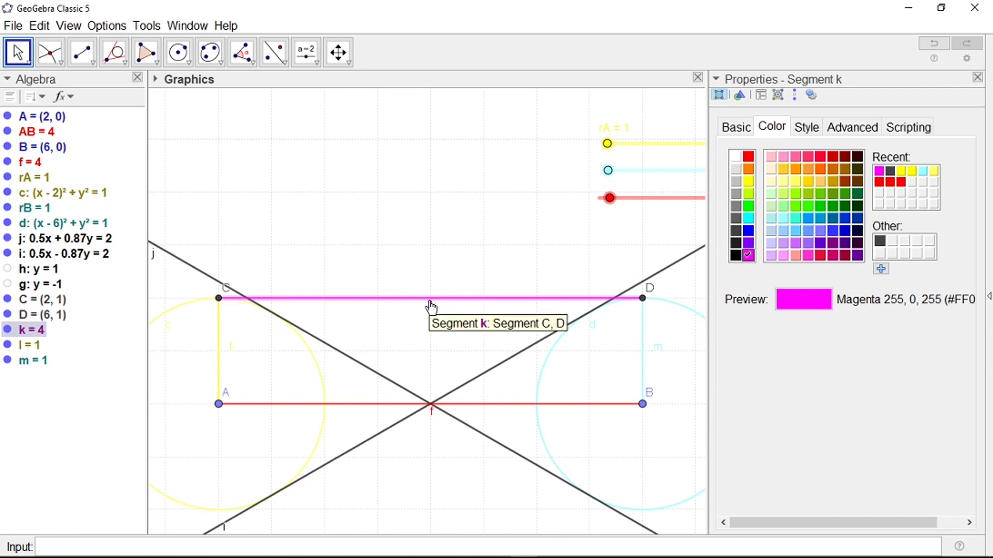
scroll(408, 323, down, 1)
scroll(415, 325, down, 1)
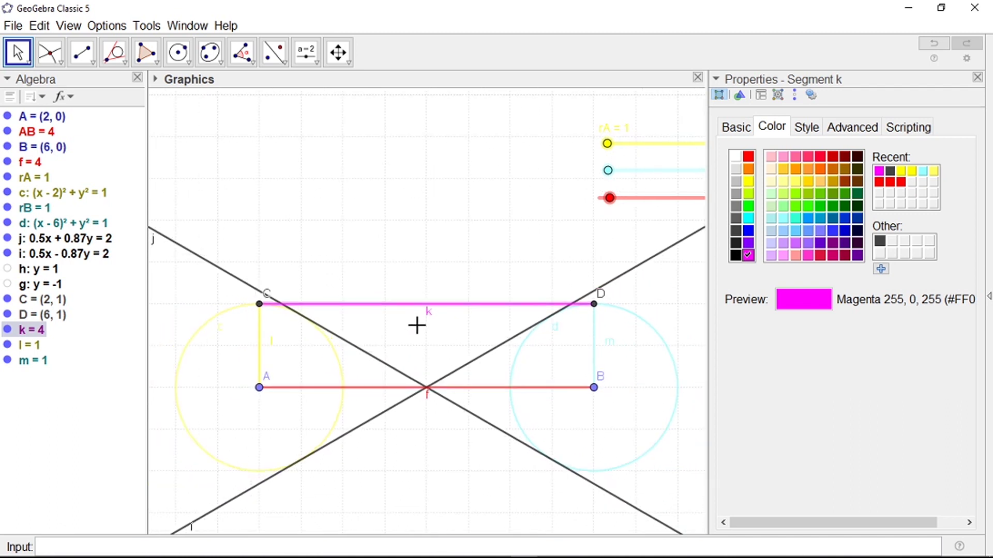
scroll(417, 326, down, 1)
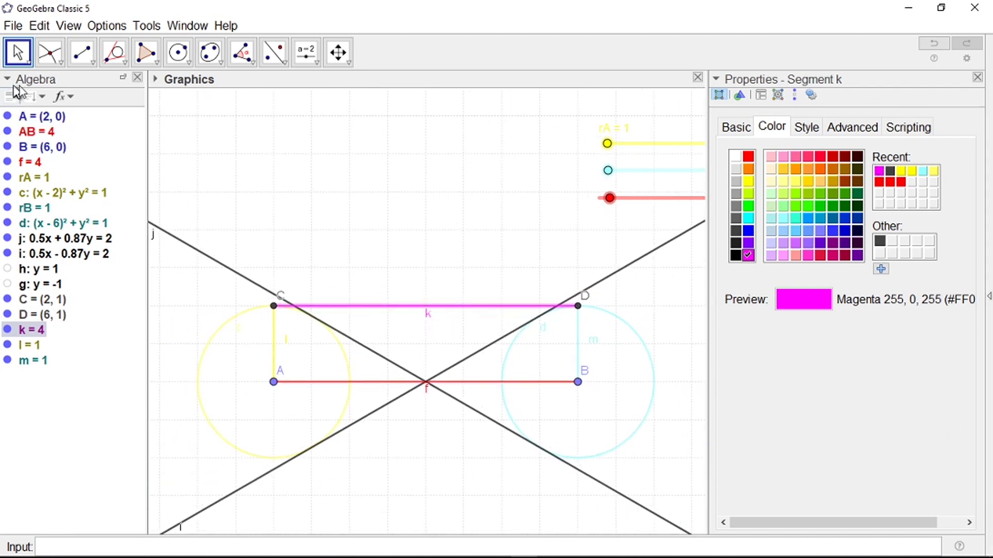
Step: Measure the angle D–C–A with the Angle tool, then undo the unwanted 270° result
click(978, 77)
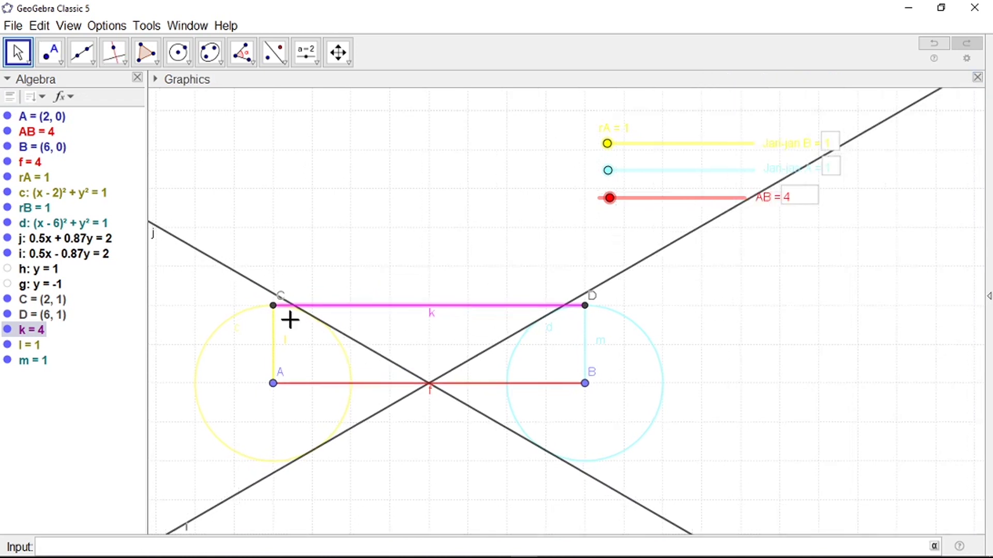
scroll(273, 318, up, 2)
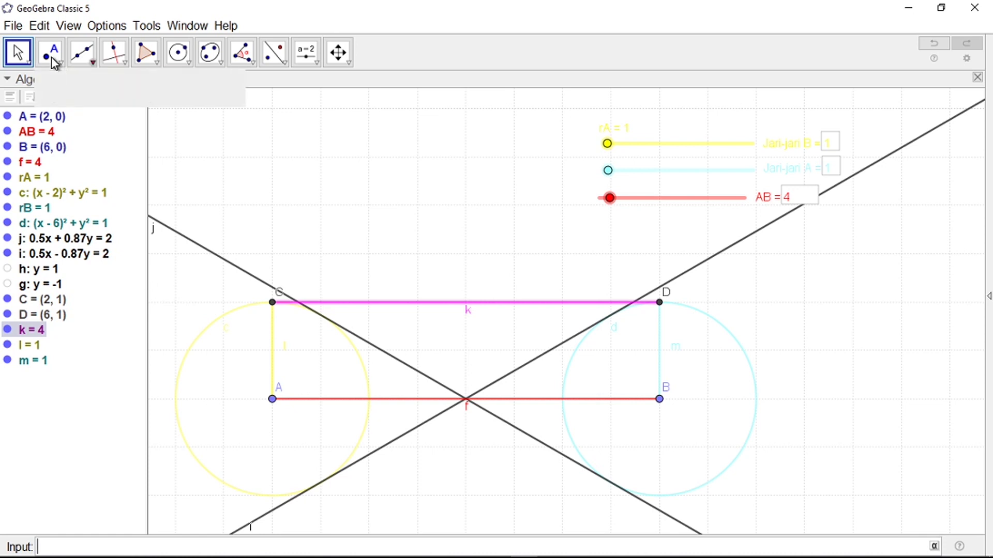
click(243, 51)
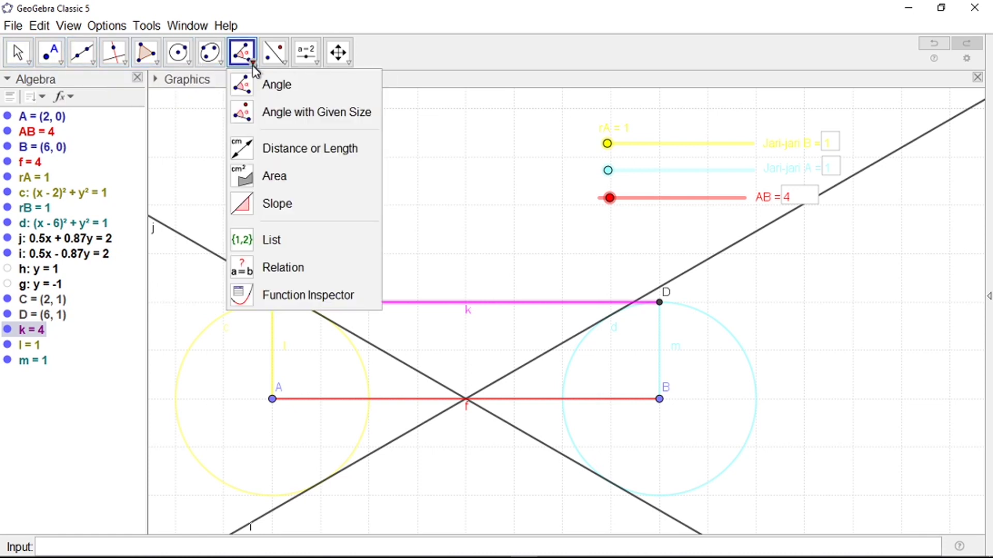
click(272, 95)
scroll(288, 316, up, 2)
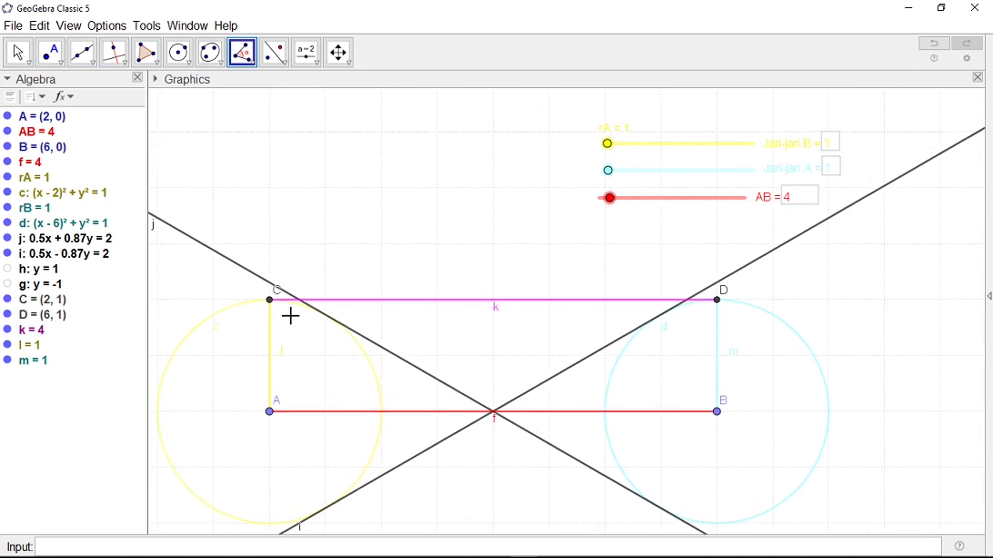
click(748, 299)
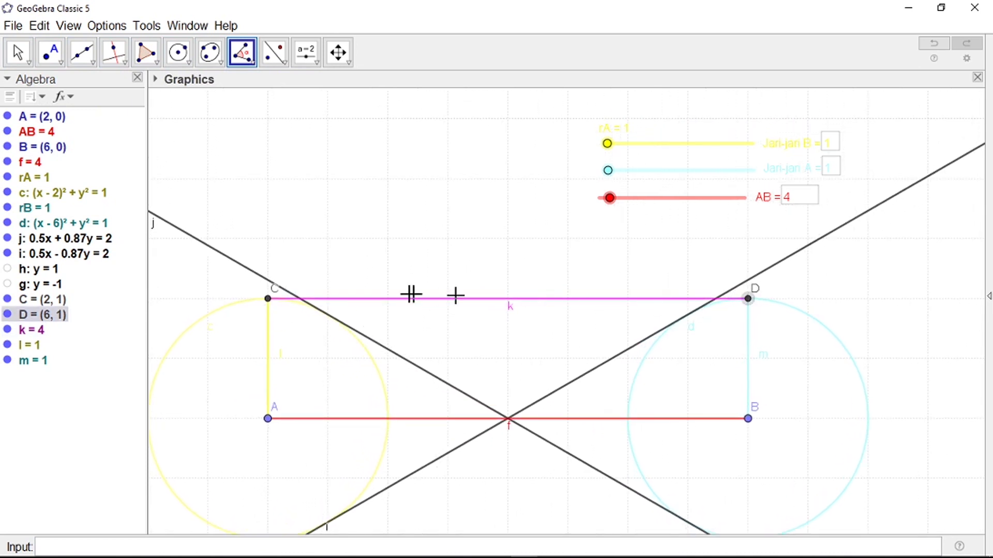
click(268, 300)
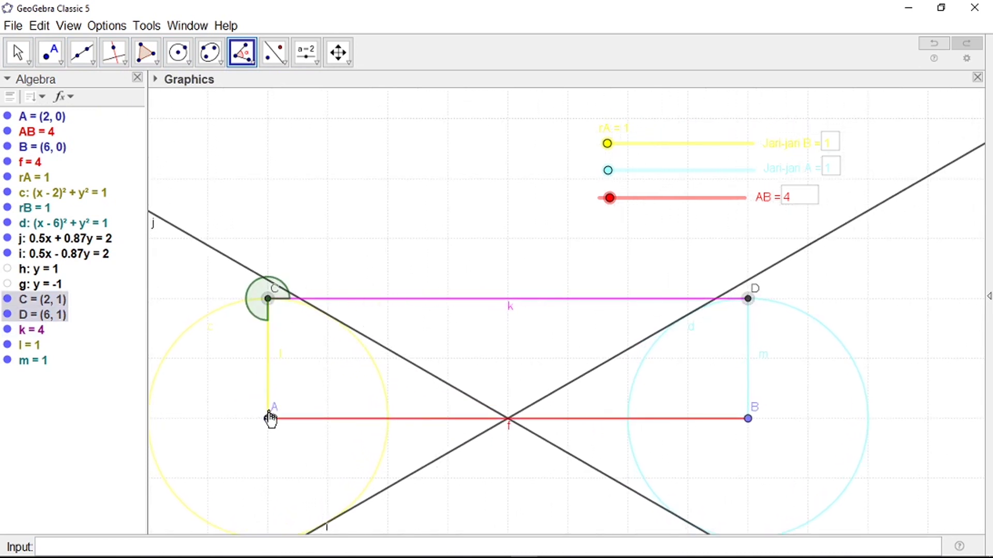
click(268, 419)
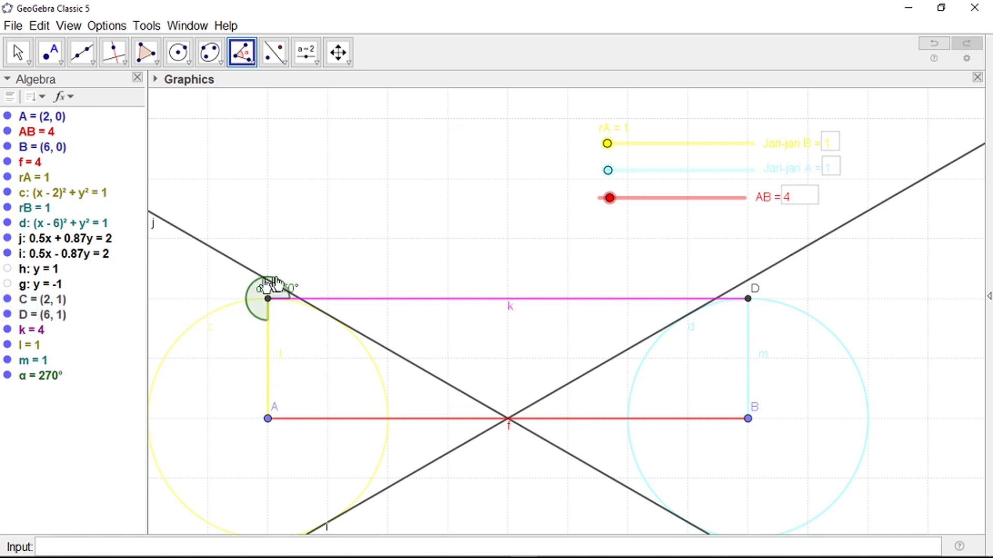
key(ctrl+z)
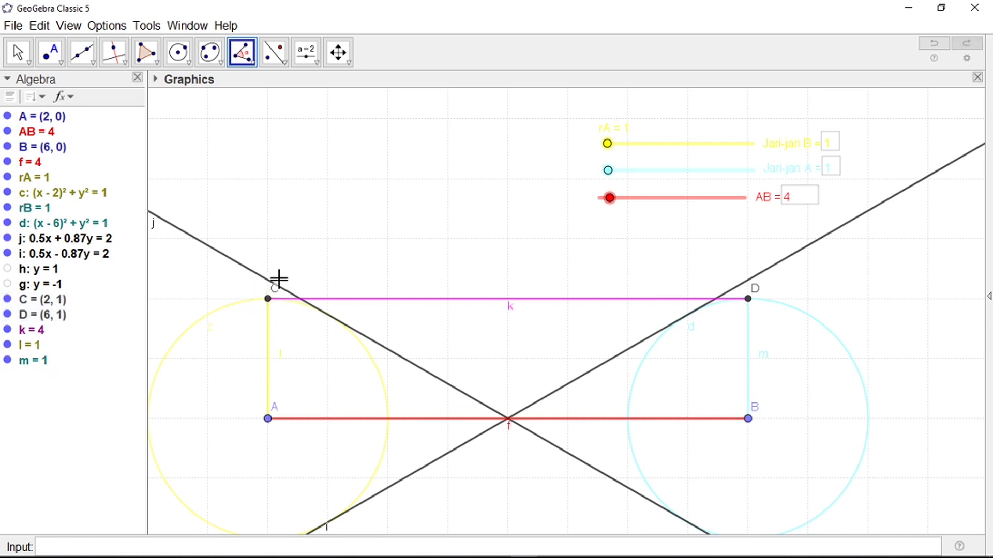
Step: Mark angle A–C–D as α = 90°, then vary a circle radius to confirm it stays right
click(268, 418)
click(268, 299)
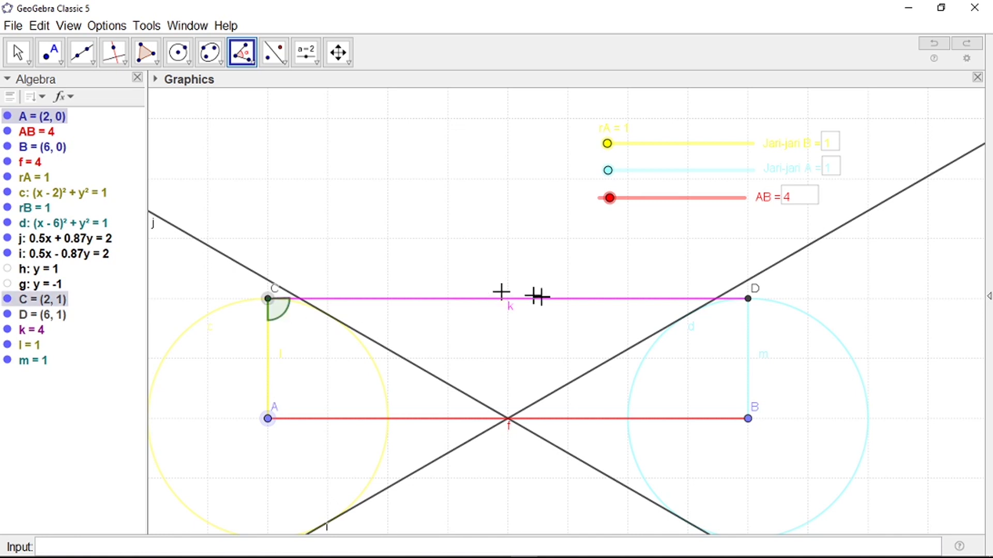
click(749, 299)
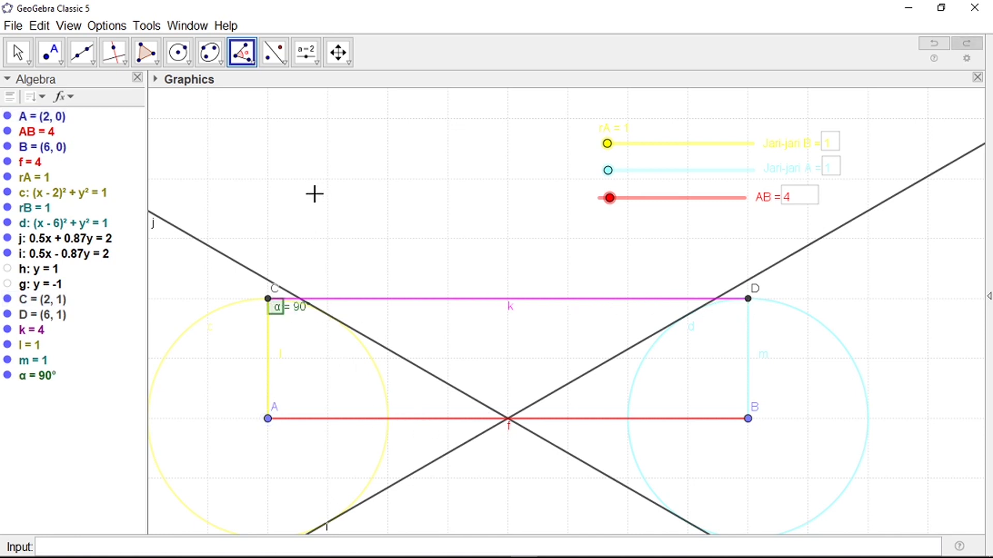
drag(611, 172, 615, 147)
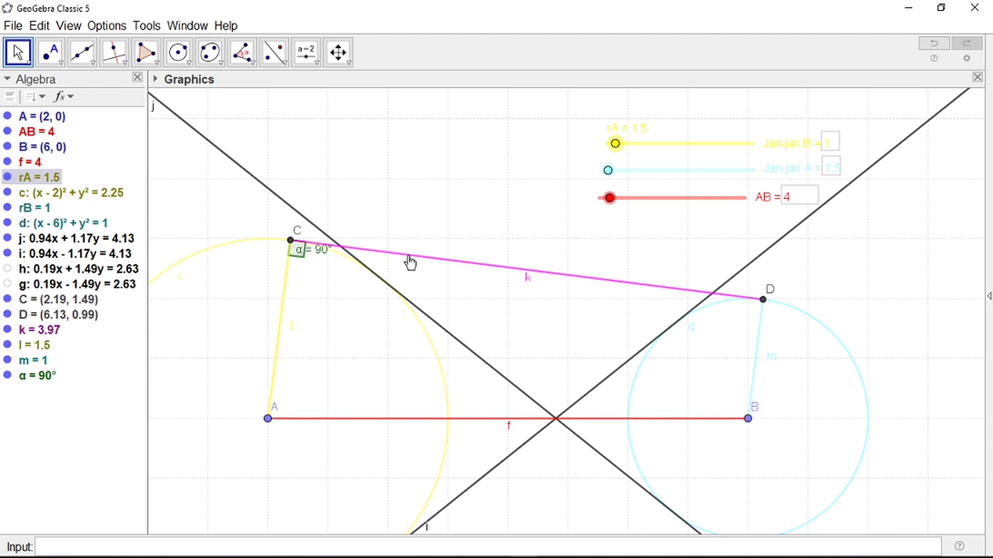
Step: Draw line n through point B parallel to segment k
click(82, 55)
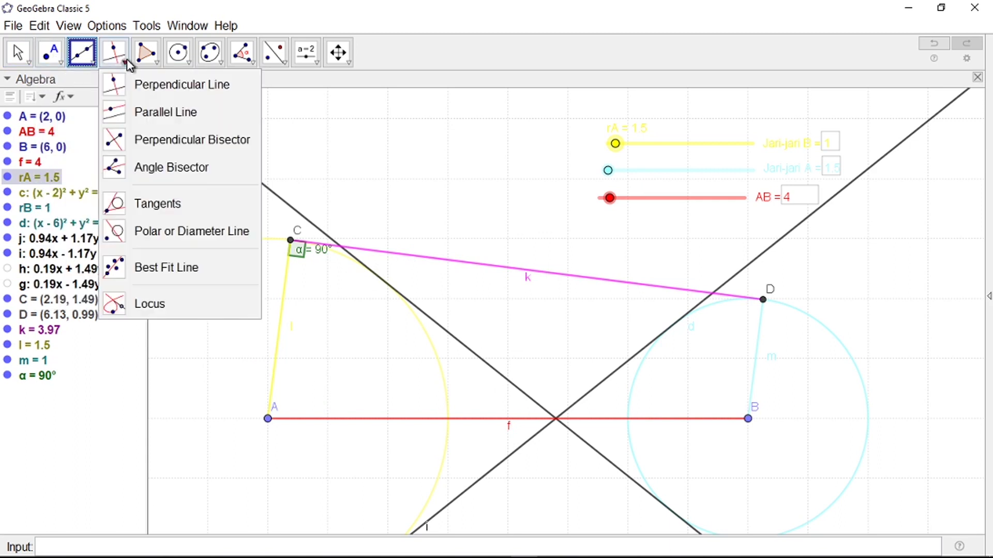
mouse_move(115, 54)
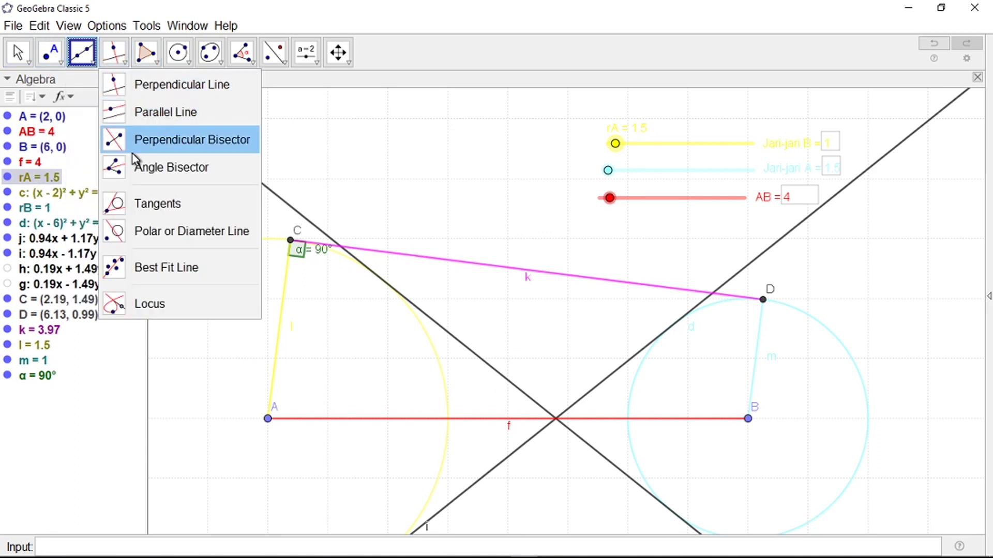
click(134, 113)
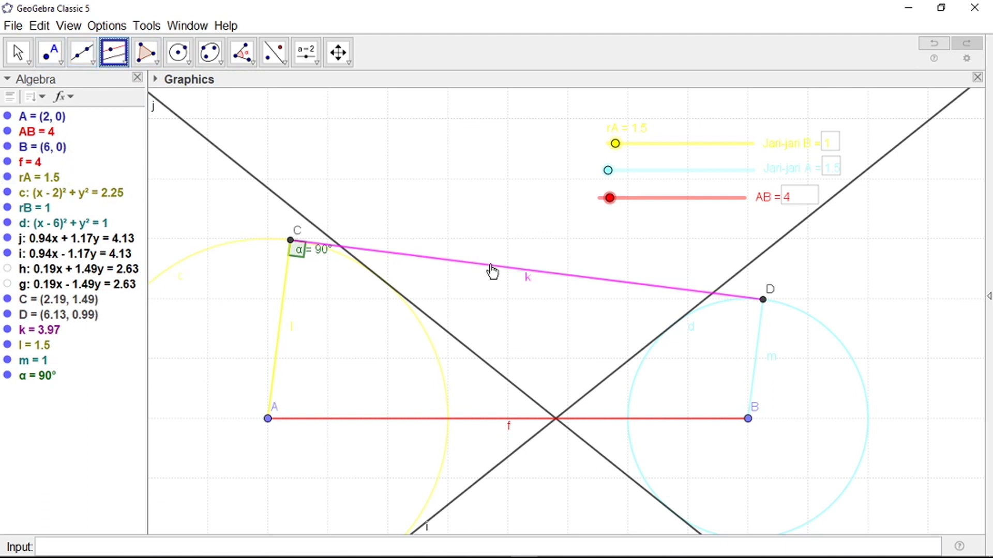
click(494, 268)
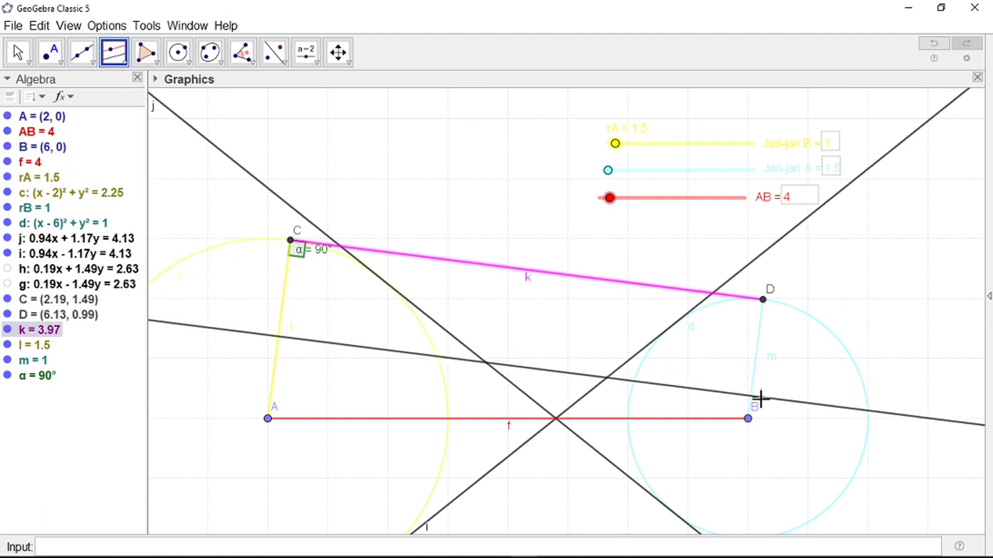
click(748, 420)
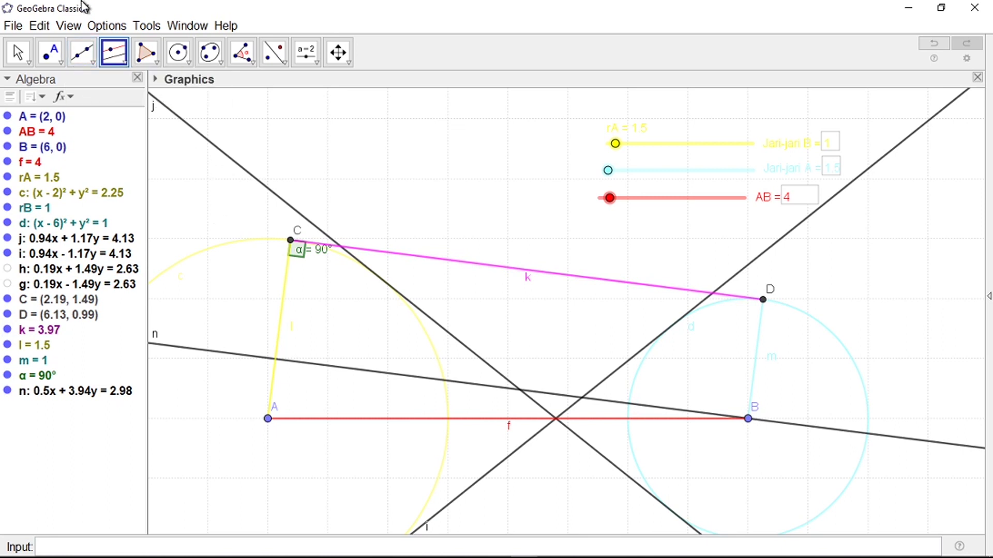
Step: Mark point E where line n meets segment l, then hide line n
click(55, 59)
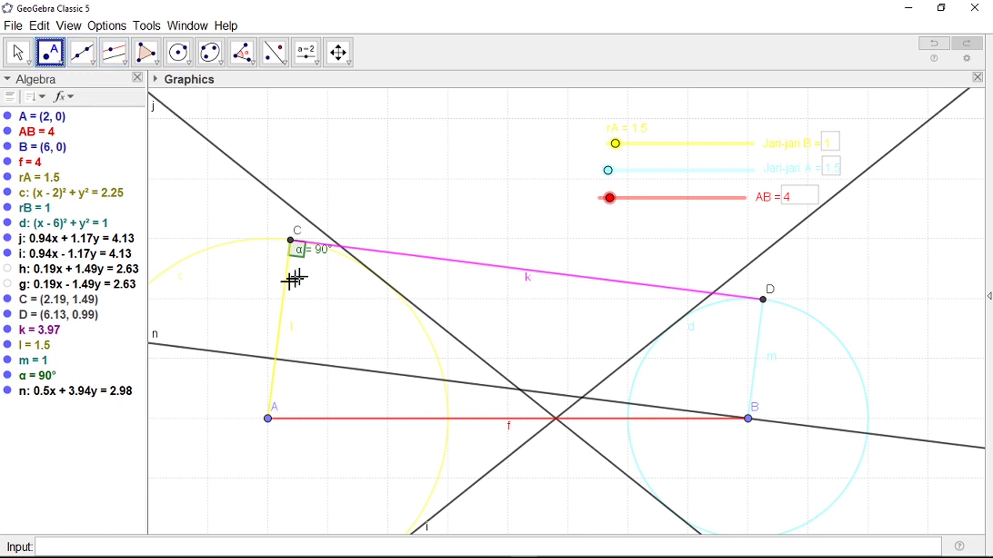
click(281, 312)
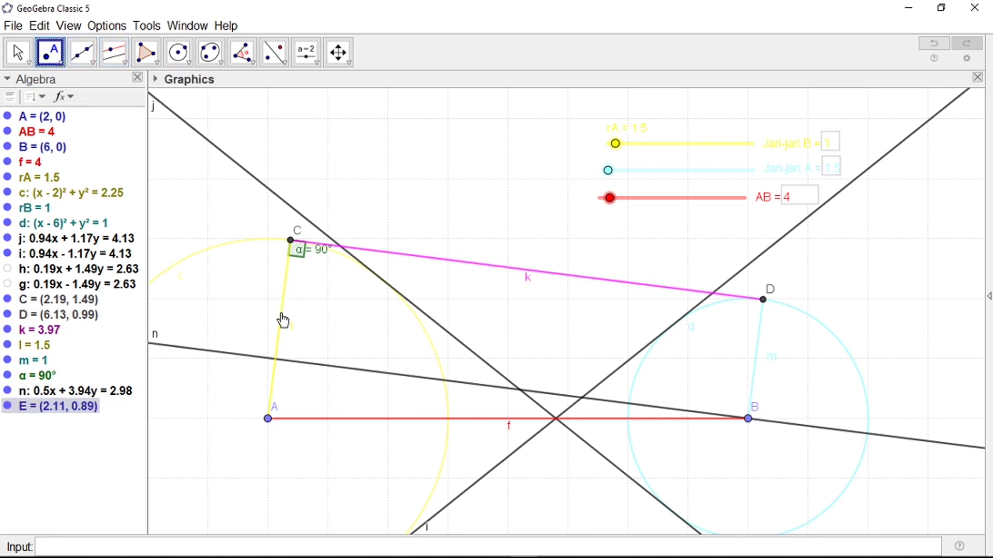
click(342, 367)
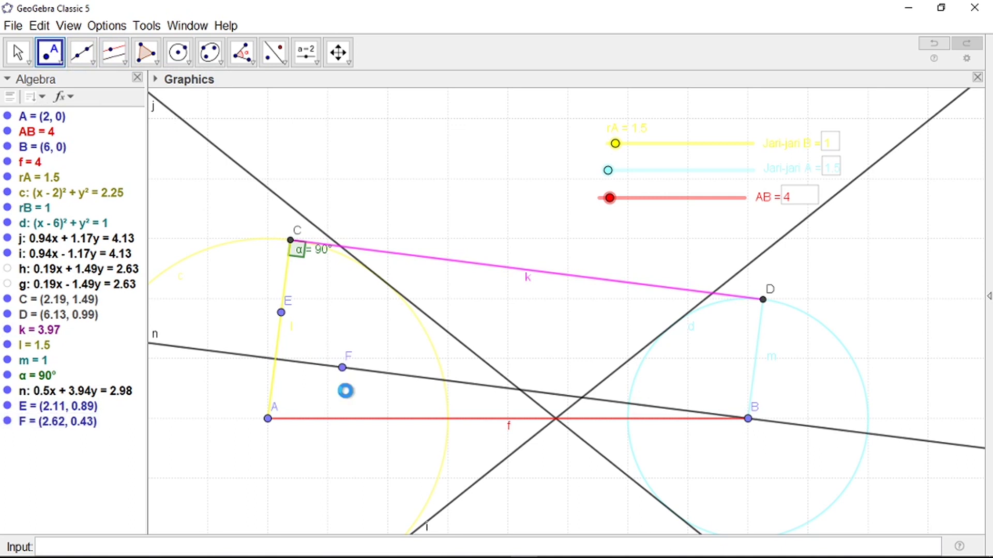
key(ctrl+z)
key(ctrl+z)
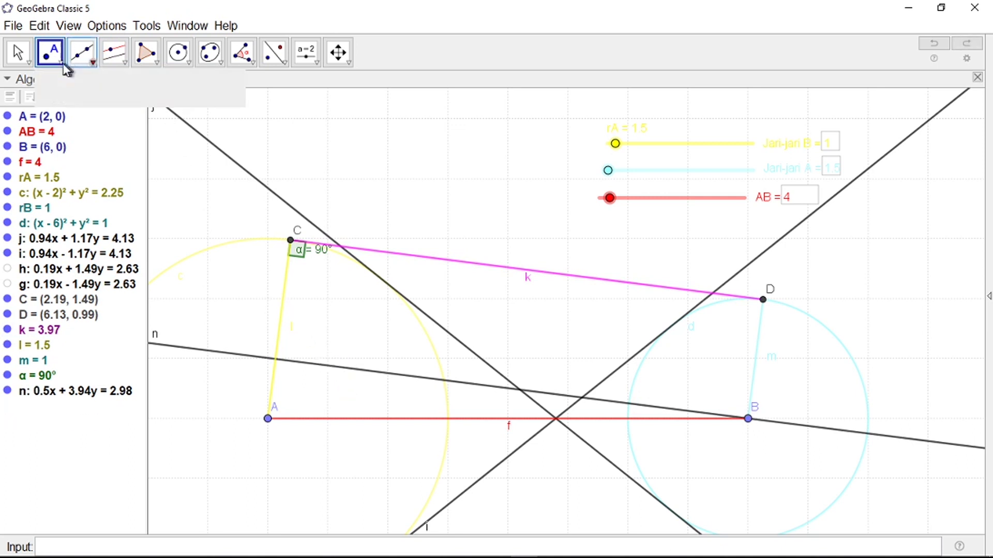
click(82, 172)
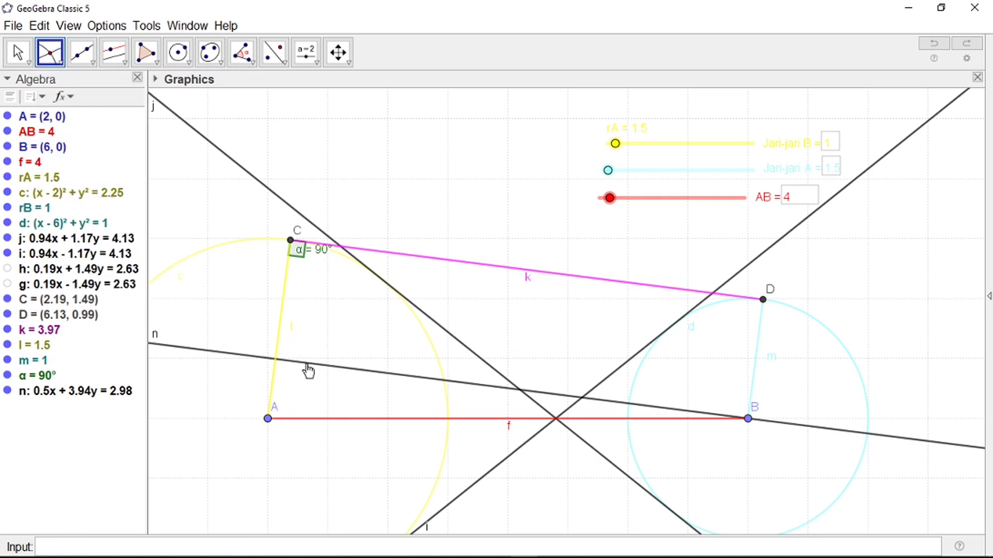
click(301, 357)
click(282, 336)
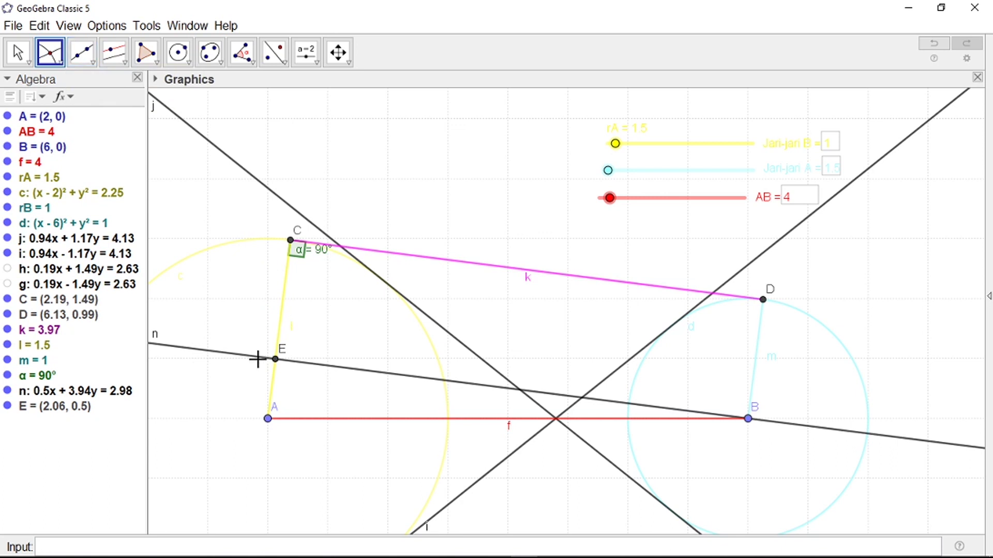
right_click(258, 357)
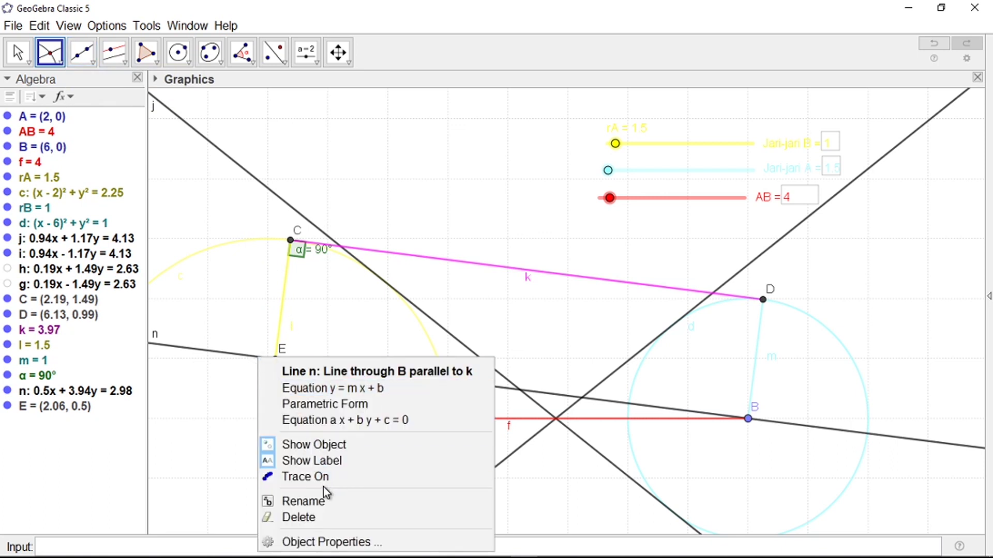
click(328, 444)
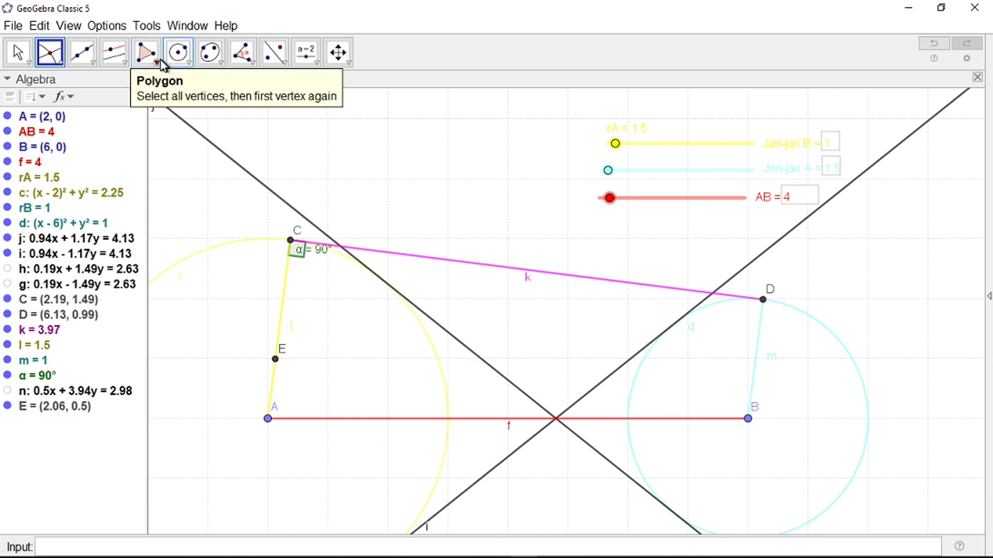
Step: Shade triangle E–A–B as polygon t1
click(146, 52)
click(178, 83)
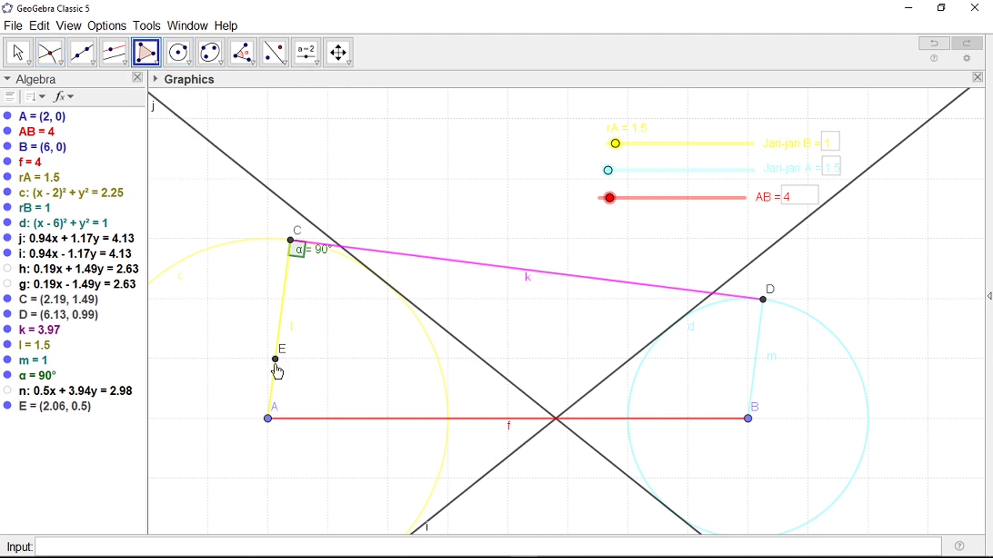
click(275, 360)
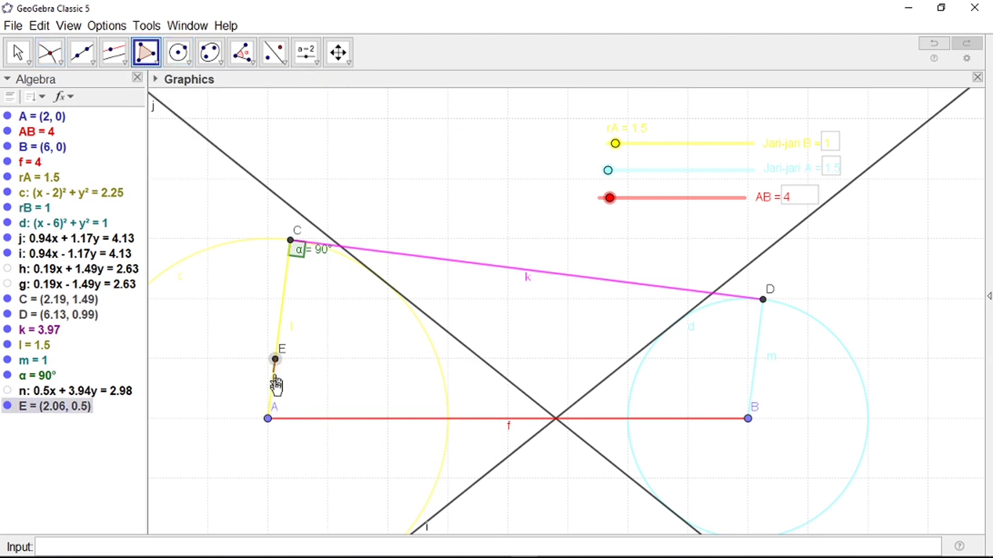
click(268, 418)
click(748, 419)
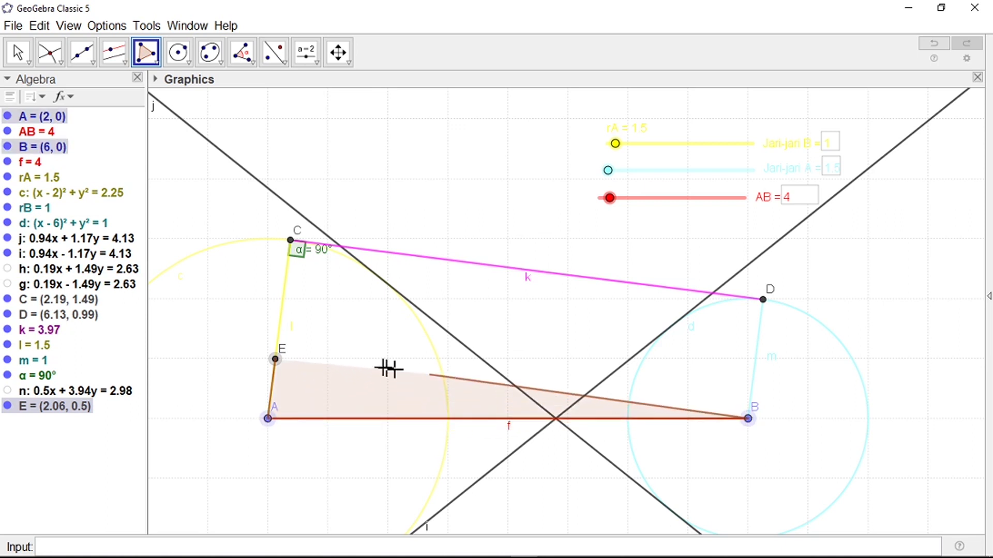
click(275, 359)
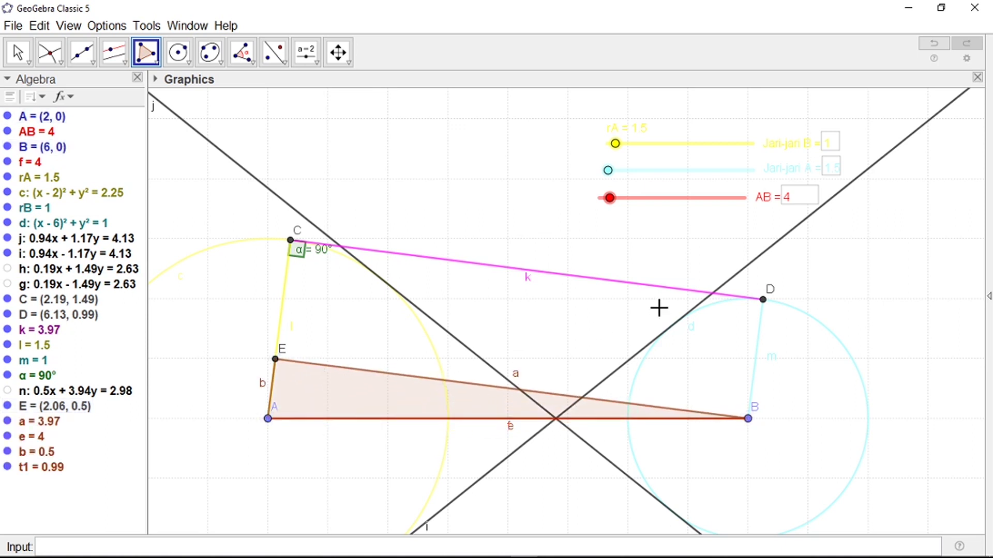
scroll(662, 305, down, 1)
Step: Set rB to 2.5 and draw line p through A parallel to segment k
key(Escape)
drag(609, 171, 633, 171)
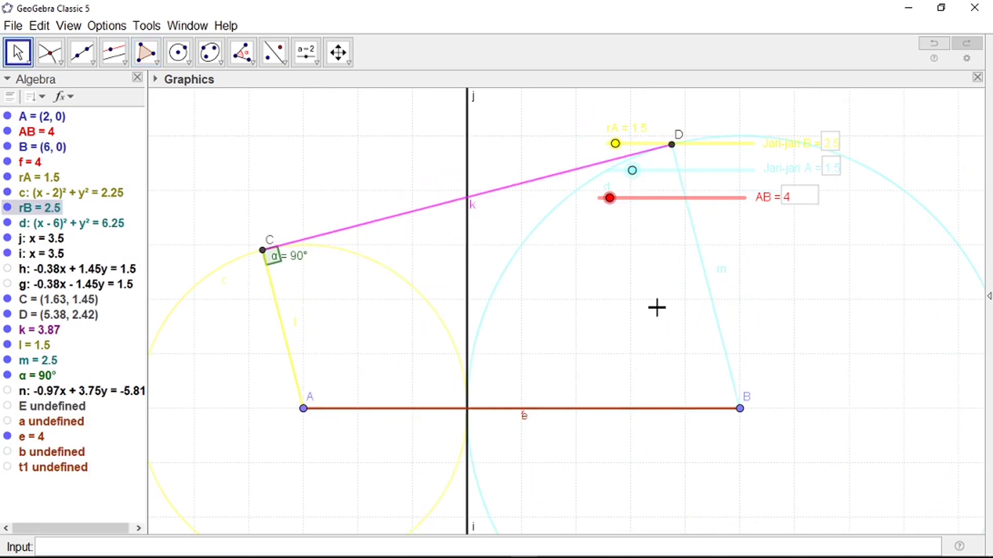
click(115, 54)
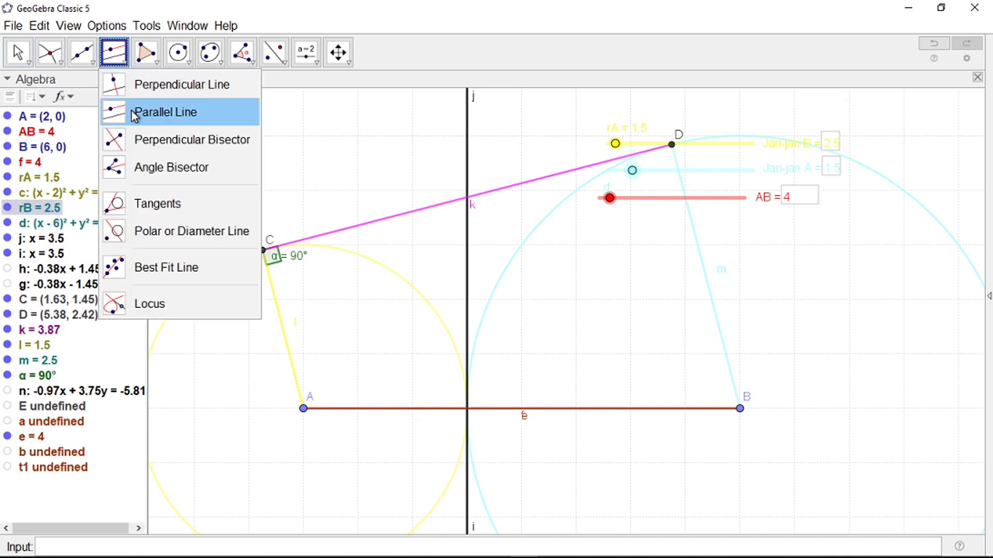
click(131, 112)
click(422, 217)
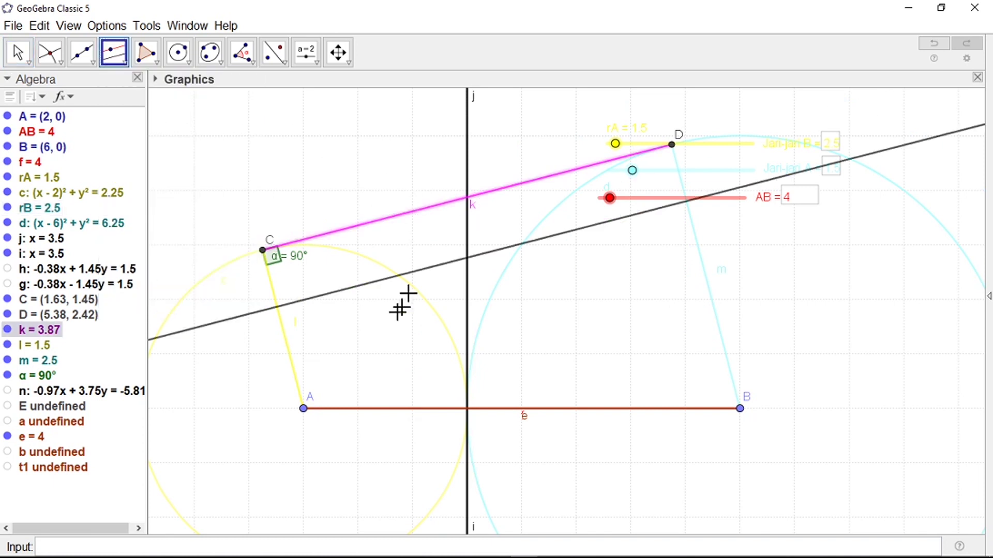
click(304, 408)
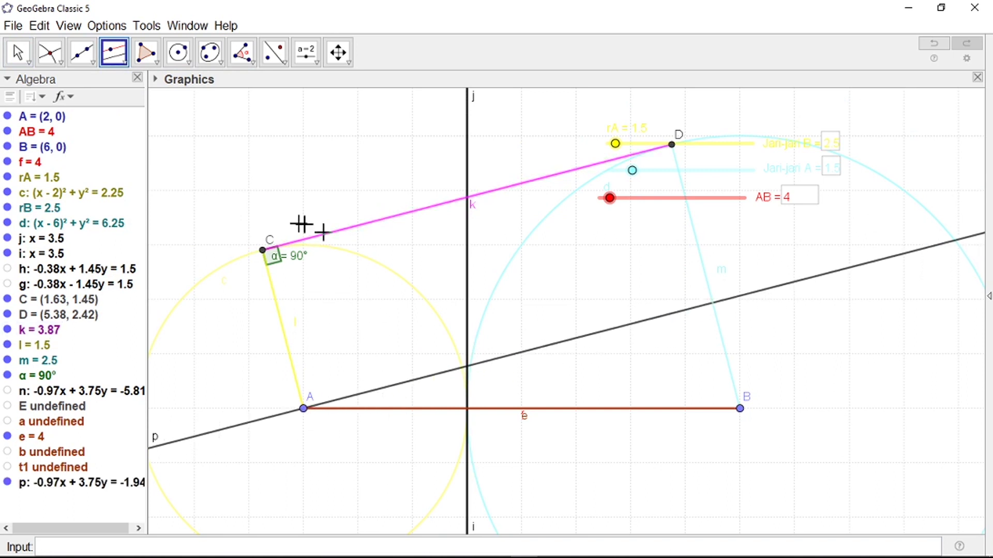
Step: Mark point F where line p meets segment m, then hide line p
click(62, 64)
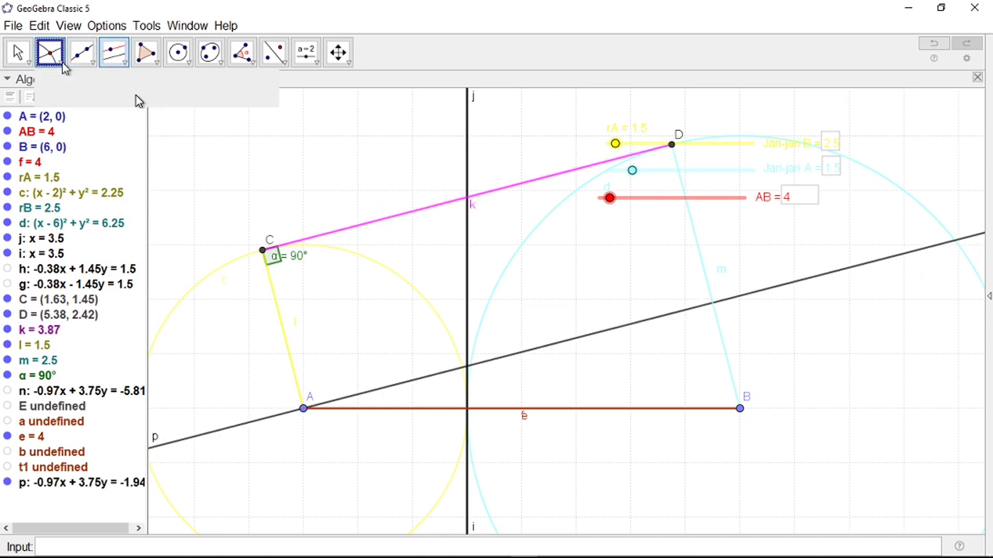
click(720, 328)
click(725, 303)
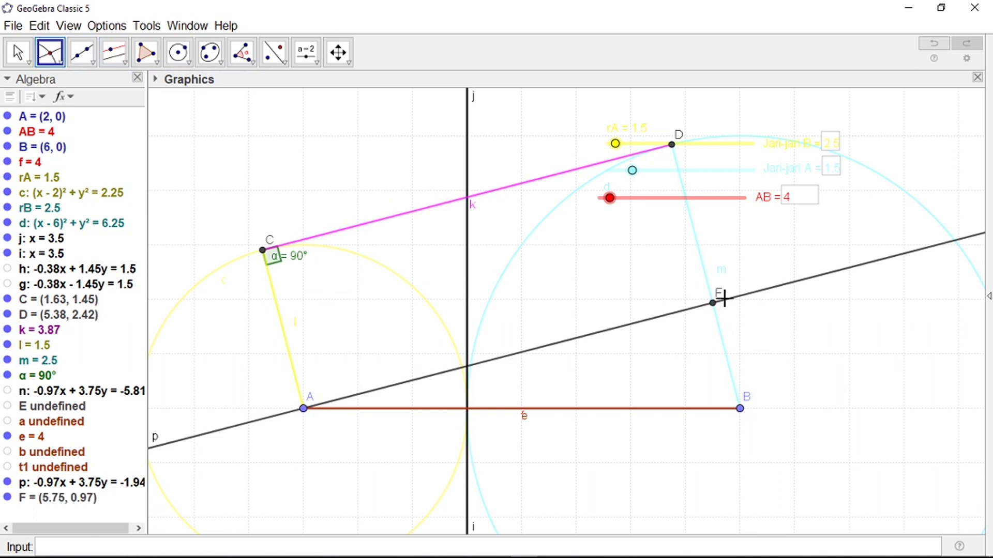
right_click(272, 423)
click(306, 454)
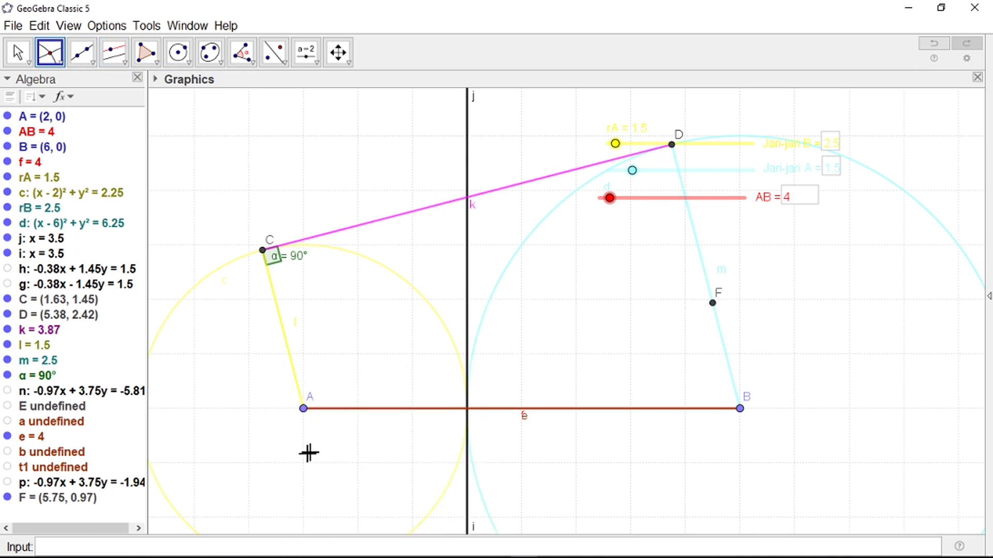
Step: Shade triangle F–A–B, then return radius rB to 1
click(146, 51)
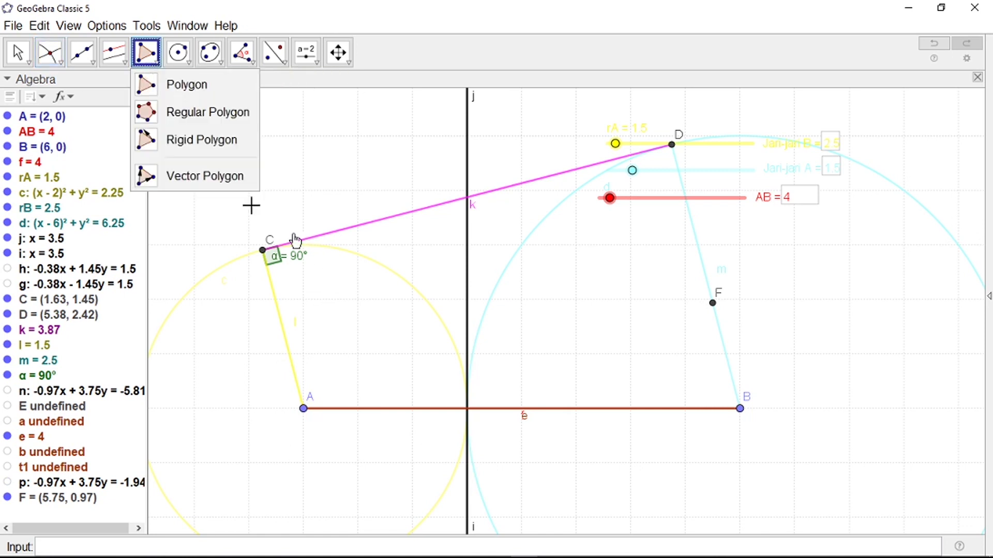
click(149, 87)
click(712, 304)
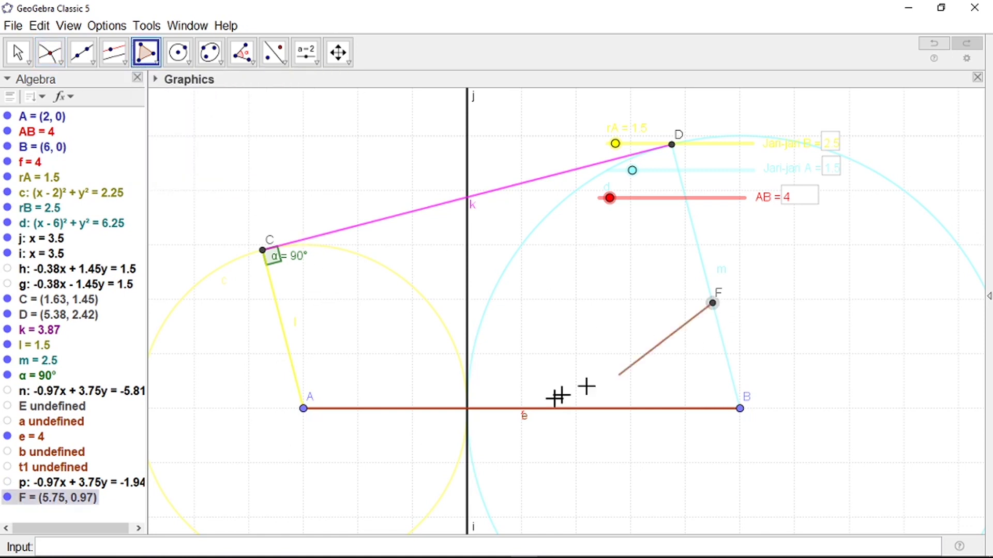
click(303, 409)
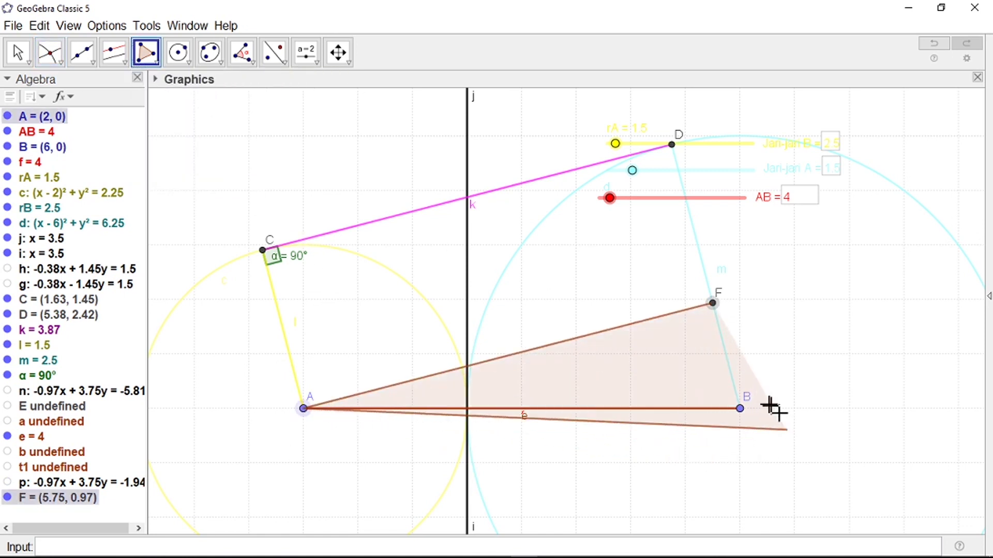
click(740, 409)
click(713, 305)
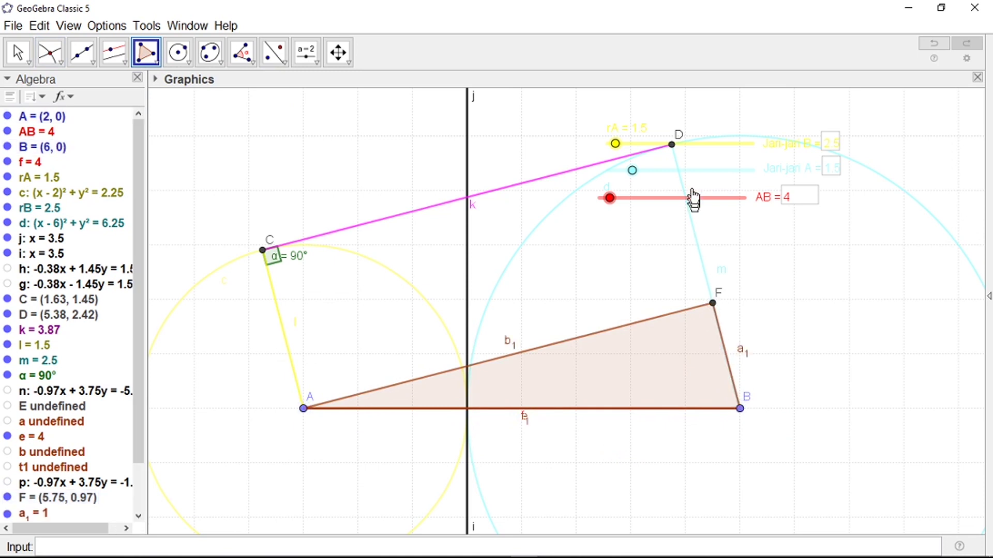
key(Escape)
drag(632, 170, 616, 143)
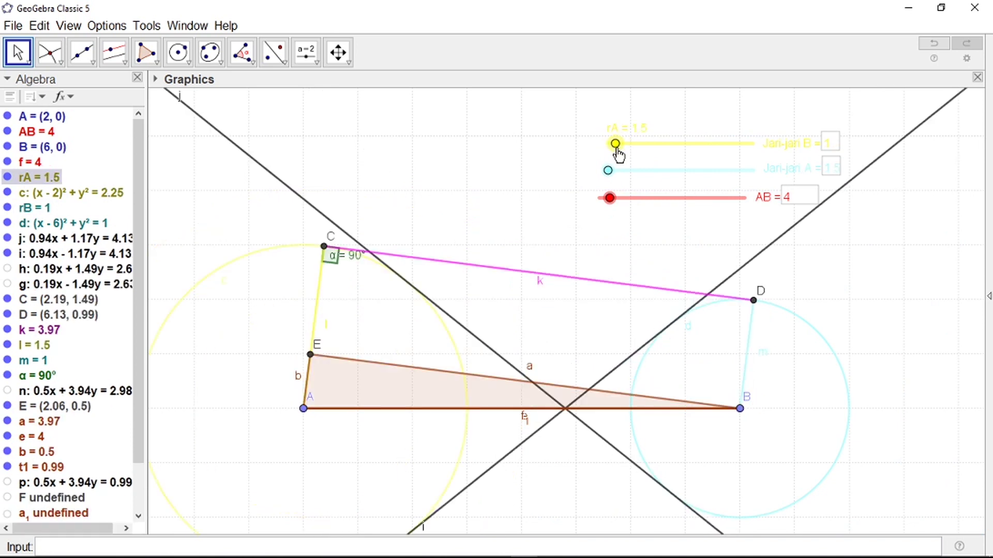
Step: Check slider rA's settings, then bring up the Angle tool group
key(ctrl+e)
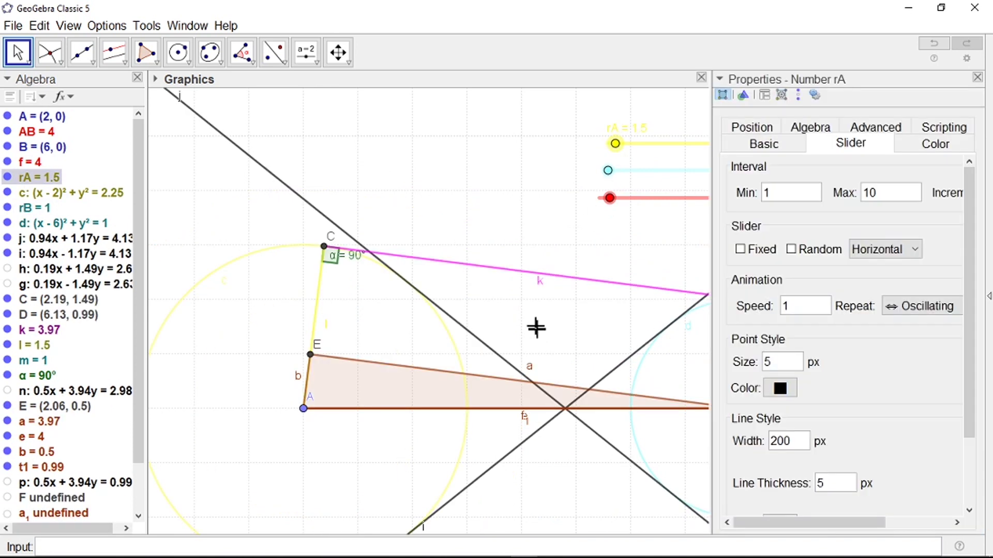
click(977, 78)
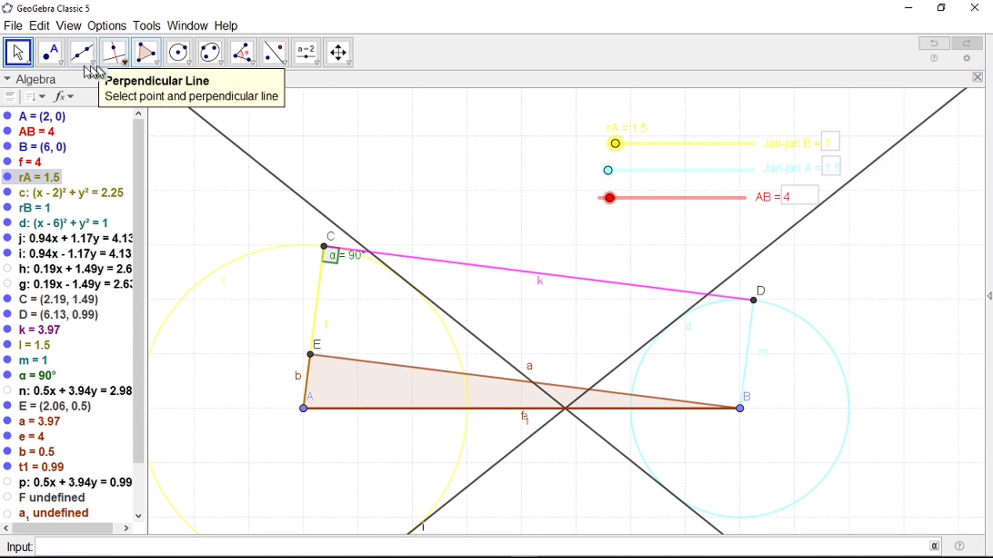
click(242, 52)
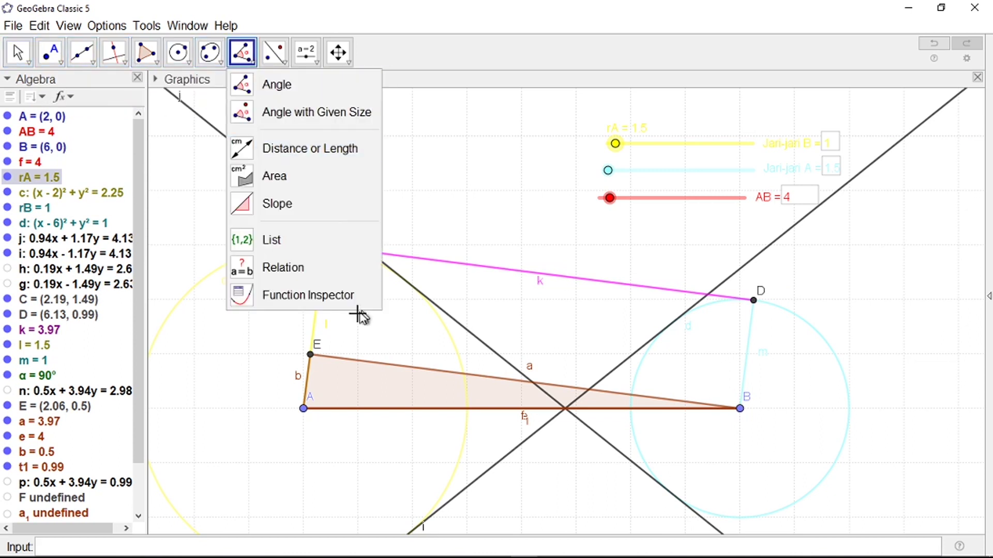
Step: Mark angle β = A–E–B at vertex E, then raise rB to 1.5
click(303, 408)
click(310, 355)
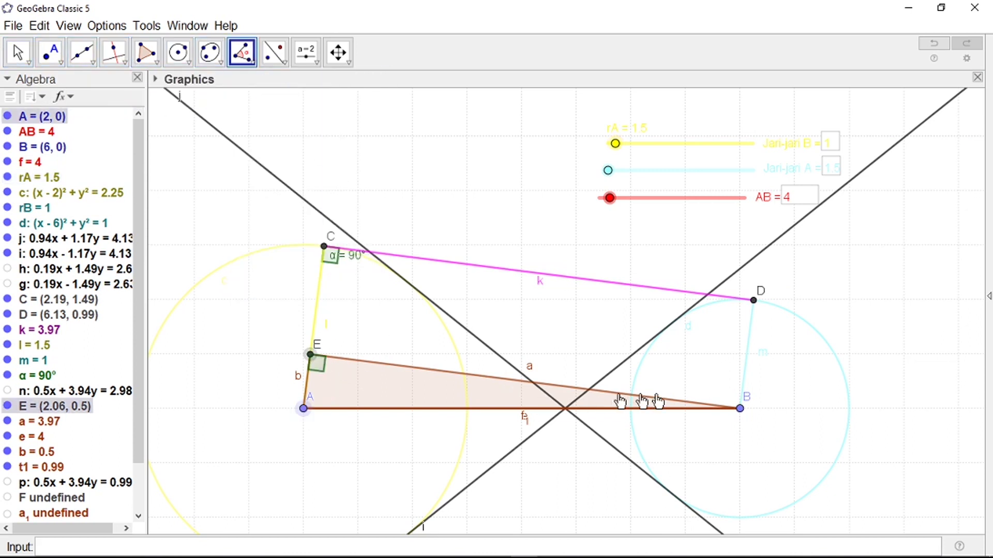
click(740, 409)
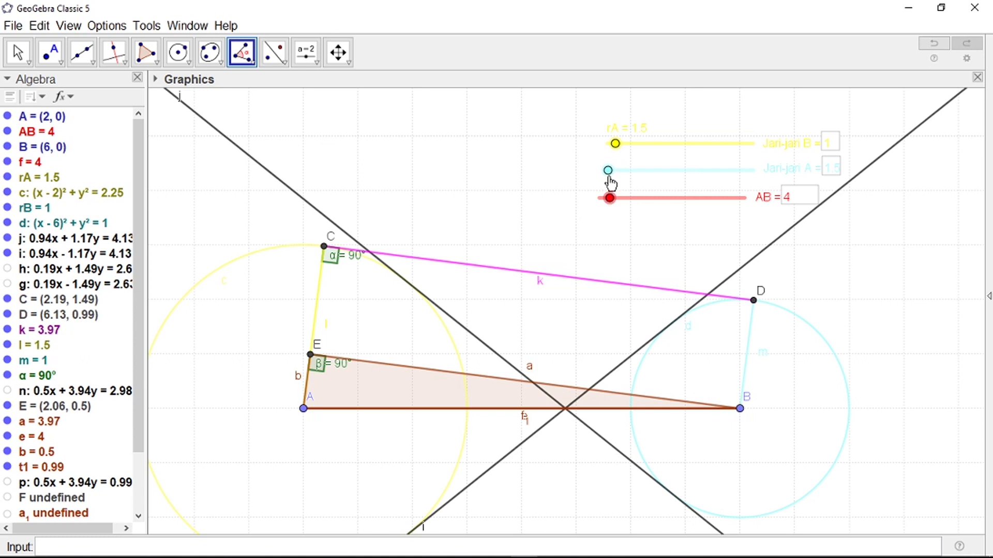
key(Escape)
double_click(616, 170)
drag(608, 170, 632, 171)
Step: Check point C's definition, then mark right angle γ = C–D–F at D
key(Escape)
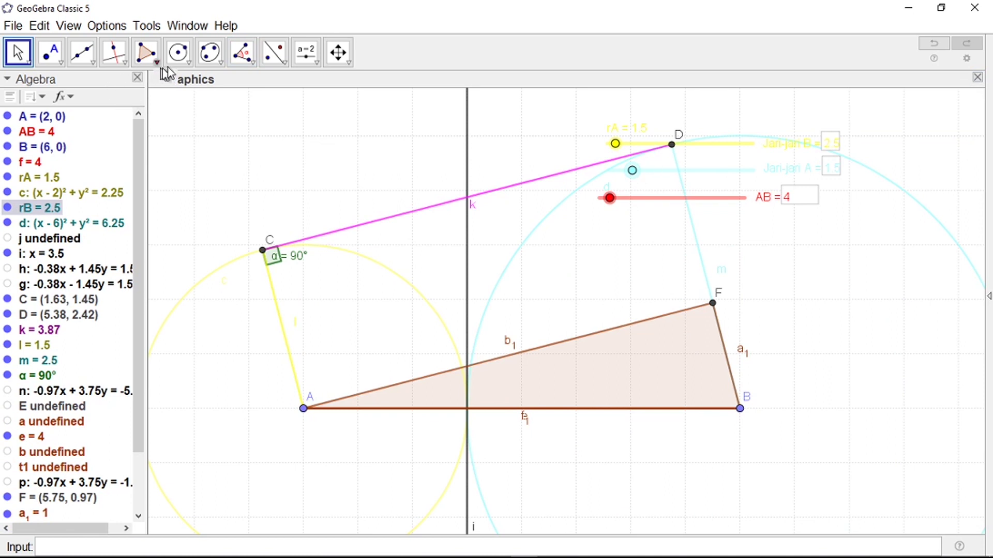
click(246, 62)
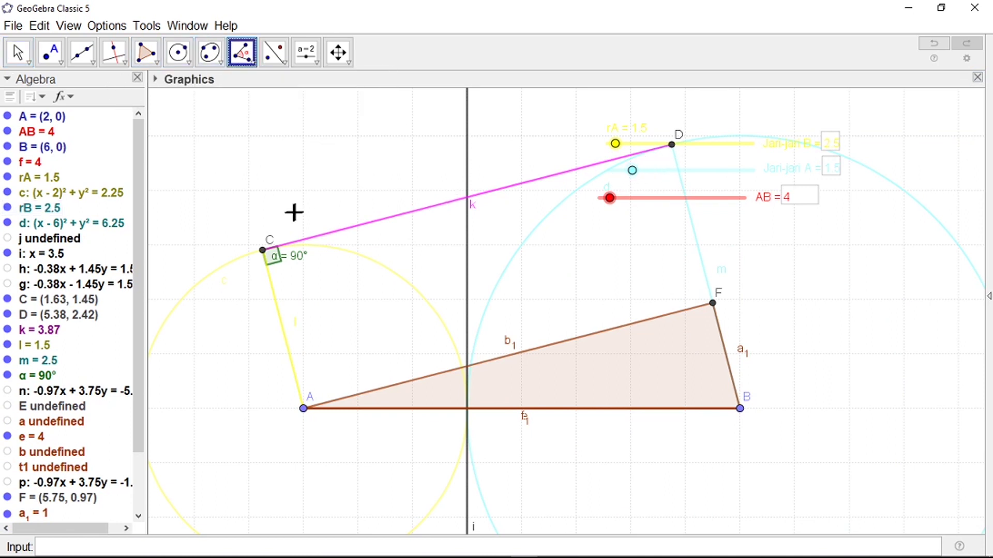
double_click(264, 254)
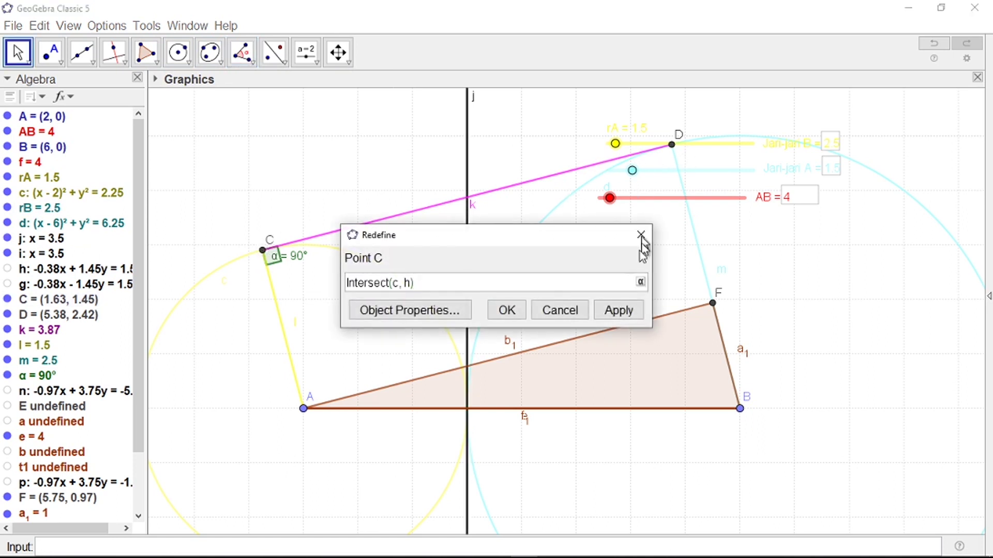
click(640, 239)
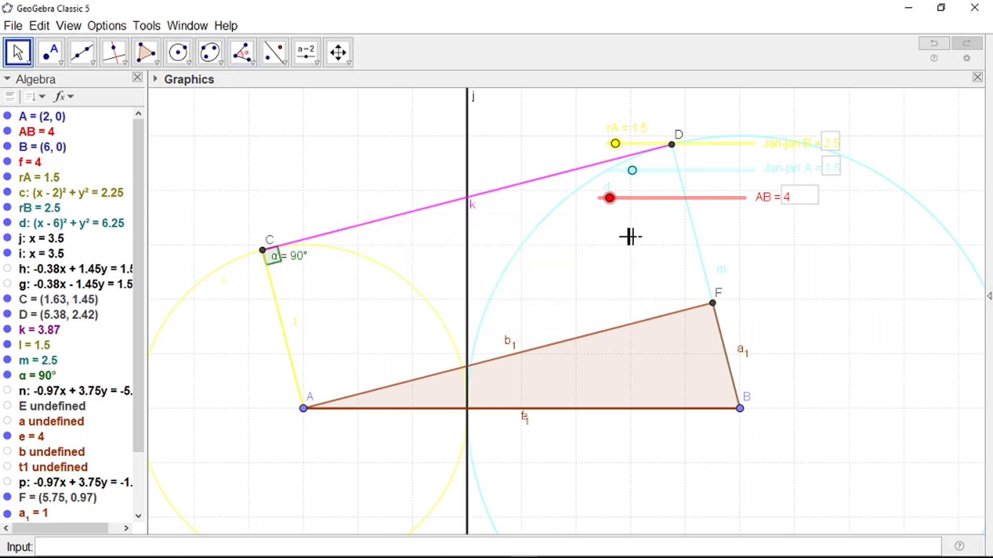
click(253, 58)
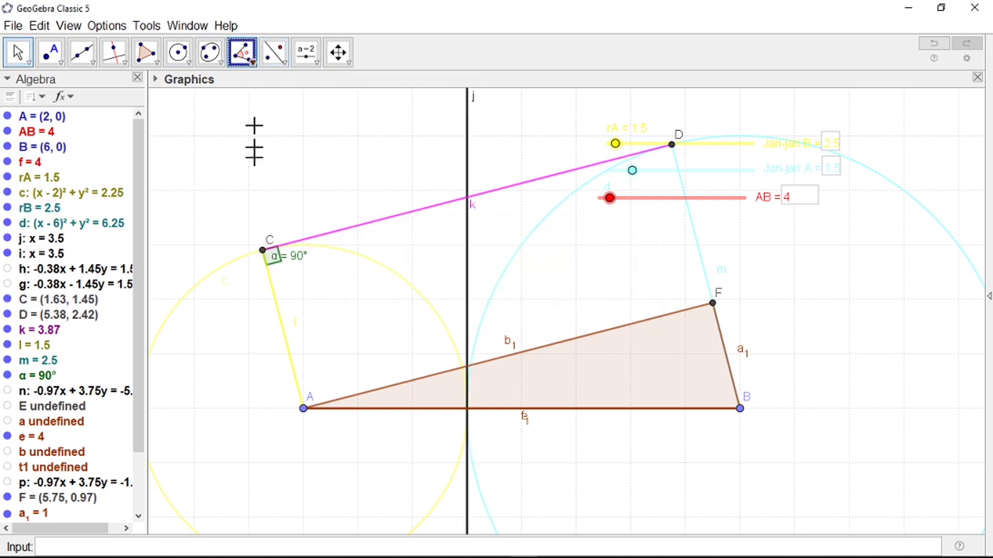
click(263, 252)
click(671, 146)
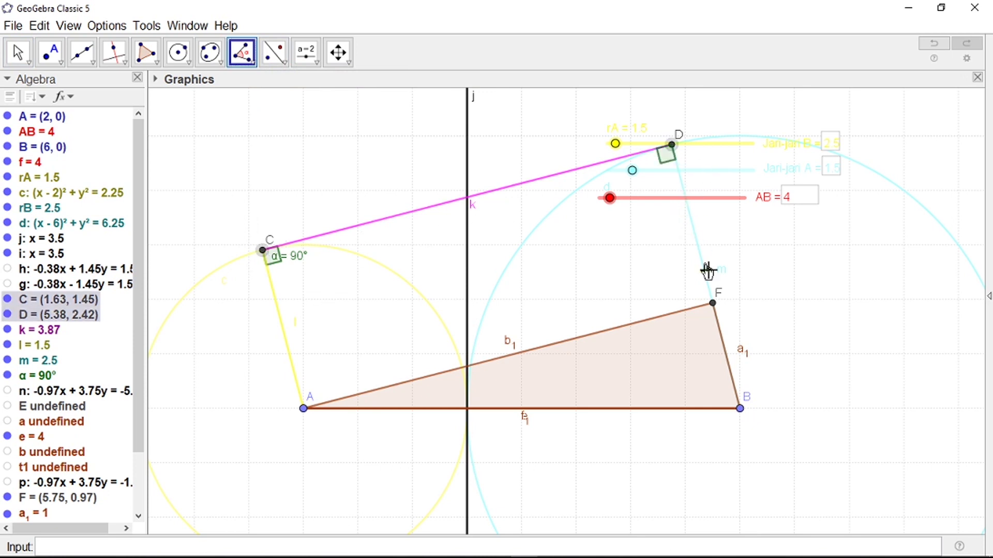
click(714, 305)
Step: Mark right angle δ = A–F–B at F and shrink rA to 1
click(305, 410)
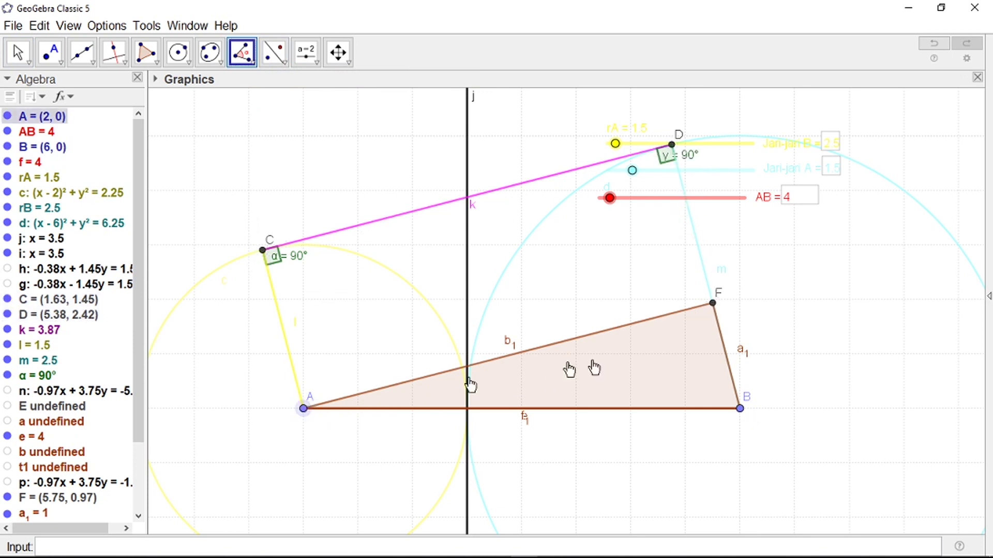
click(714, 304)
click(739, 409)
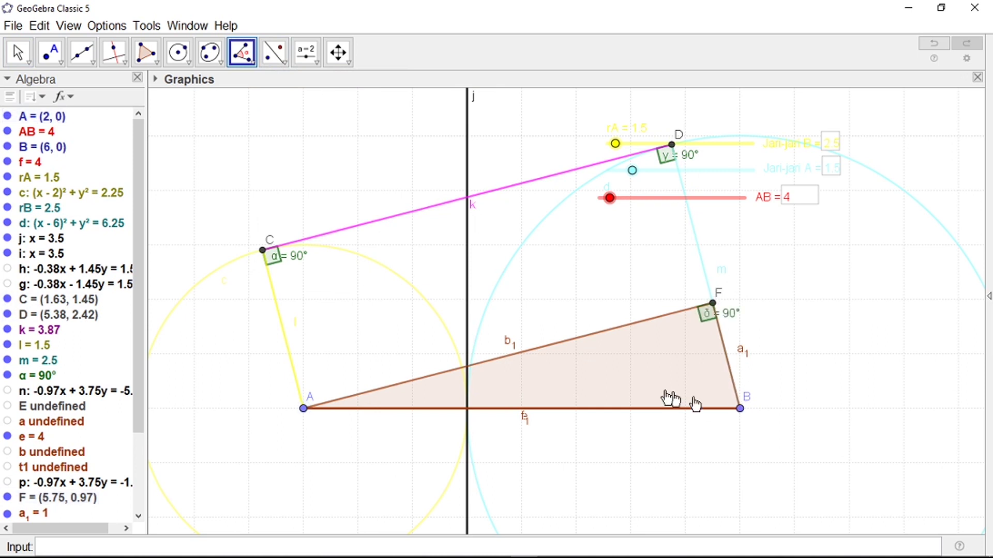
key(Escape)
mouse_move(616, 144)
mouse_down()
mouse_move(633, 170)
mouse_move(605, 169)
mouse_move(604, 150)
mouse_up()
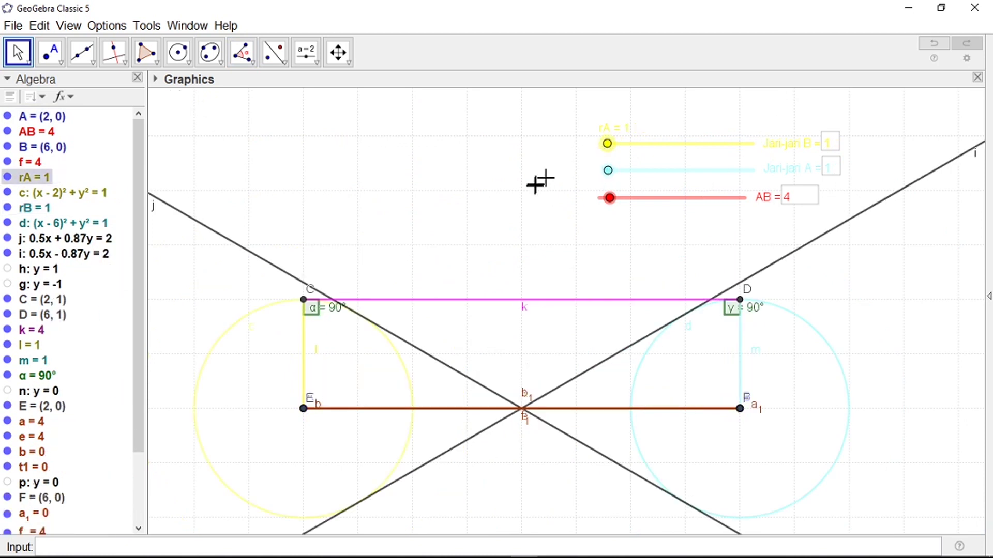
Step: Zoom the Graphics view in and out to inspect the symmetric construction with rA = rB = 1
scroll(541, 181, down, 4)
scroll(543, 308, up, 1)
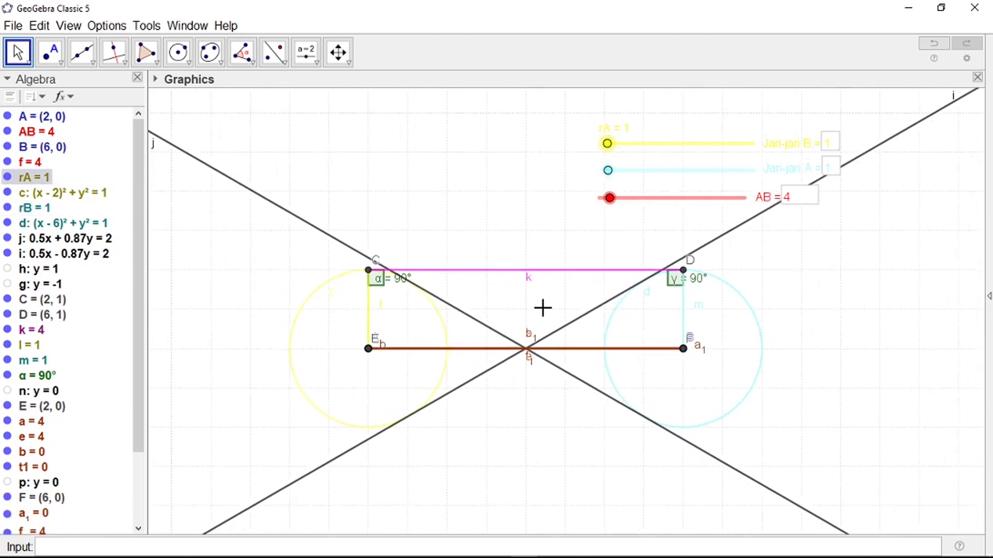
scroll(543, 308, up, 1)
scroll(512, 294, down, 1)
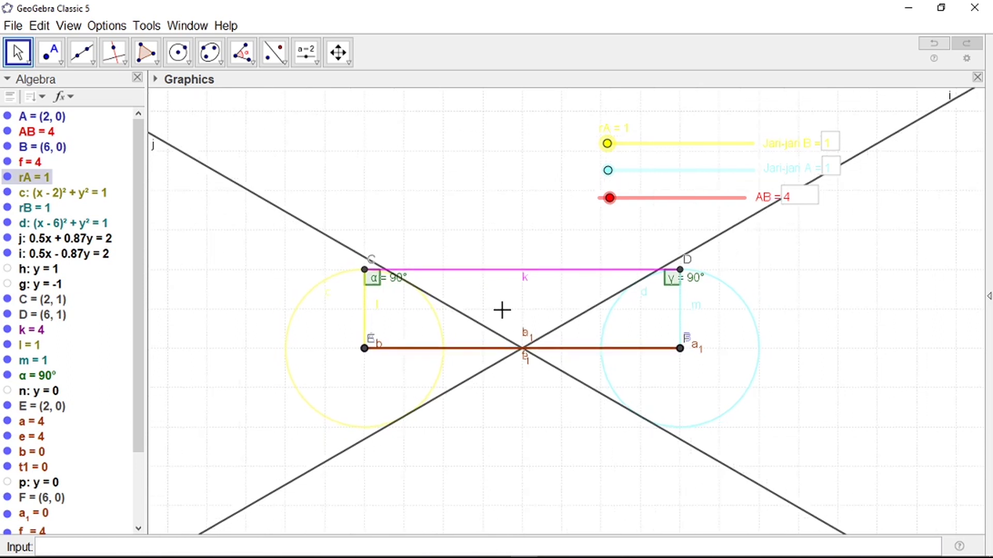
scroll(513, 355, up, 2)
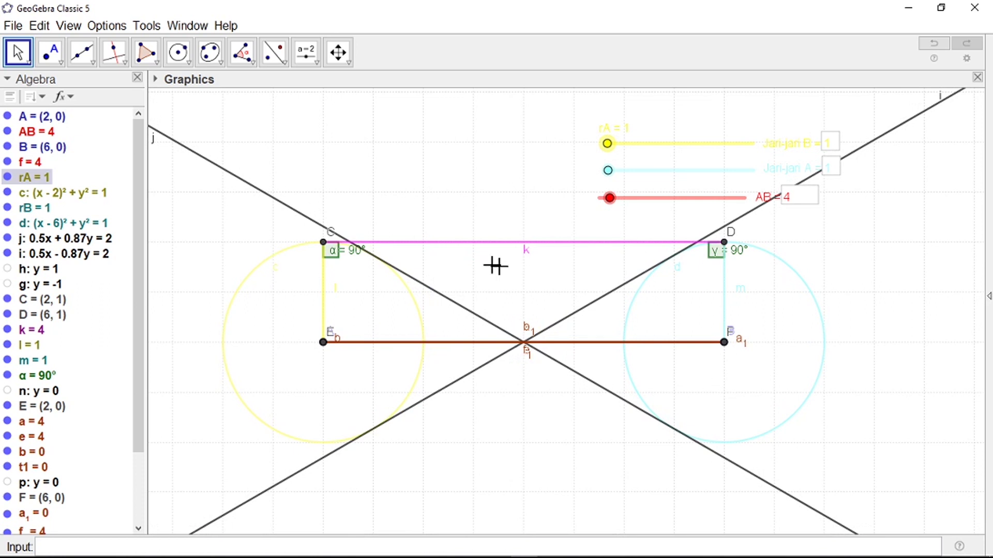
scroll(366, 246, down, 1)
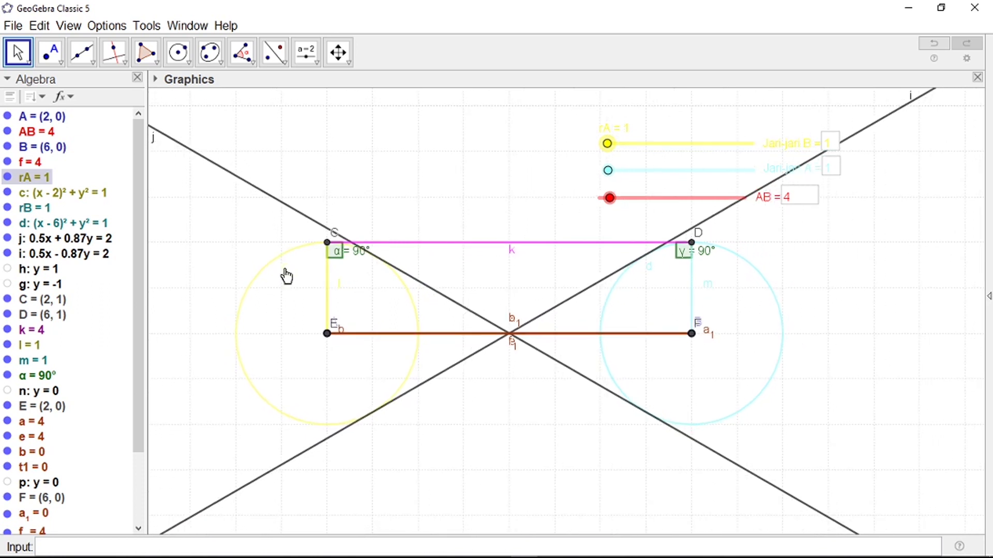
scroll(271, 246, up, 1)
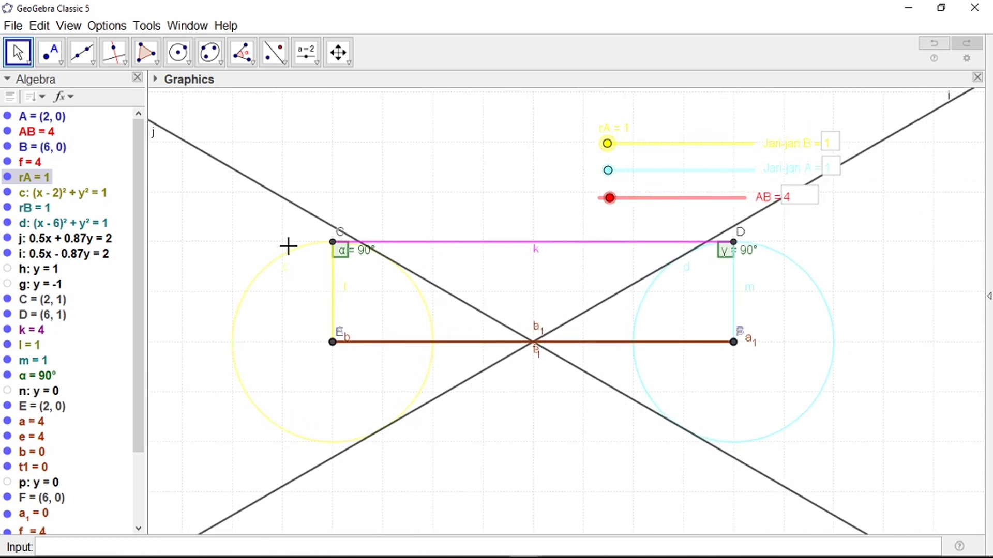
scroll(396, 269, up, 1)
scroll(393, 277, down, 2)
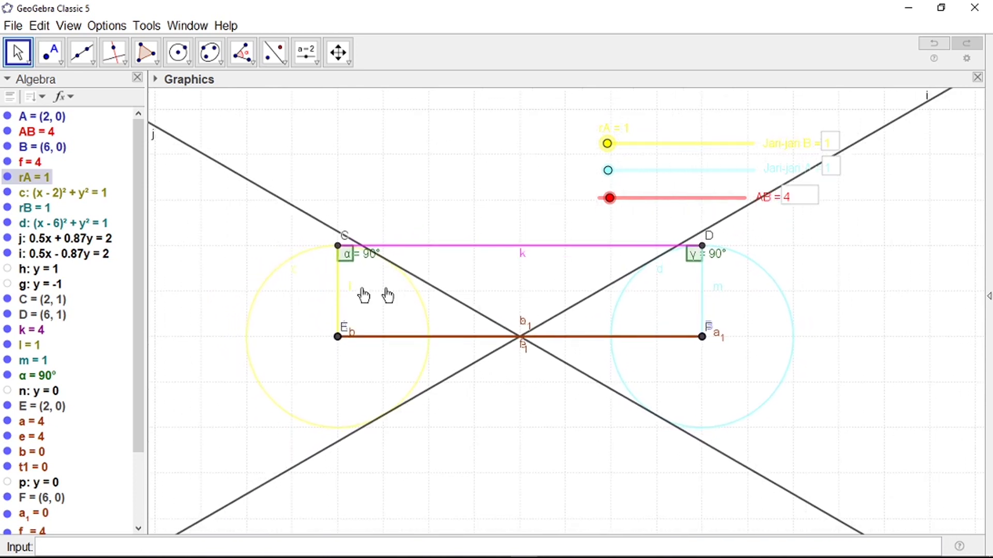
Step: Hide common tangent line j
right_click(308, 214)
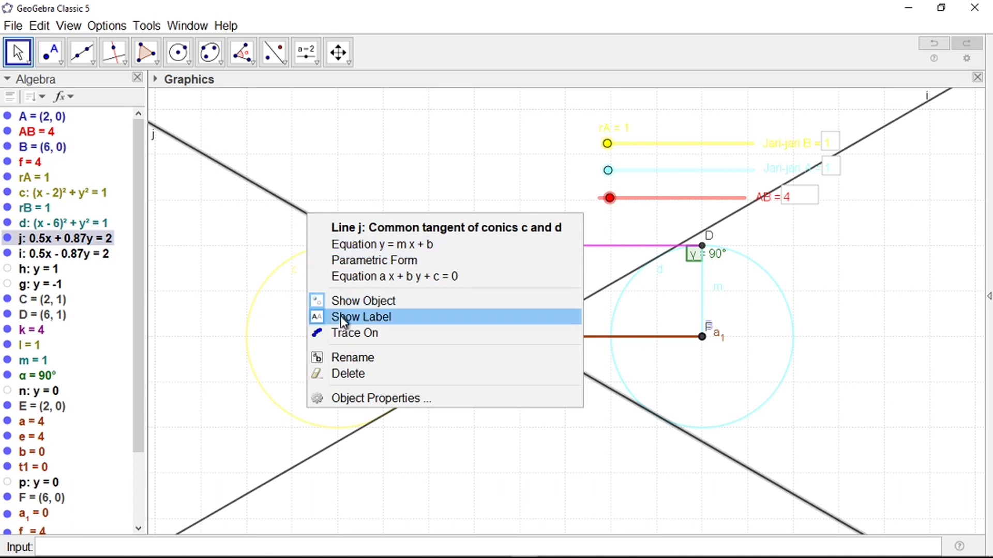
click(345, 304)
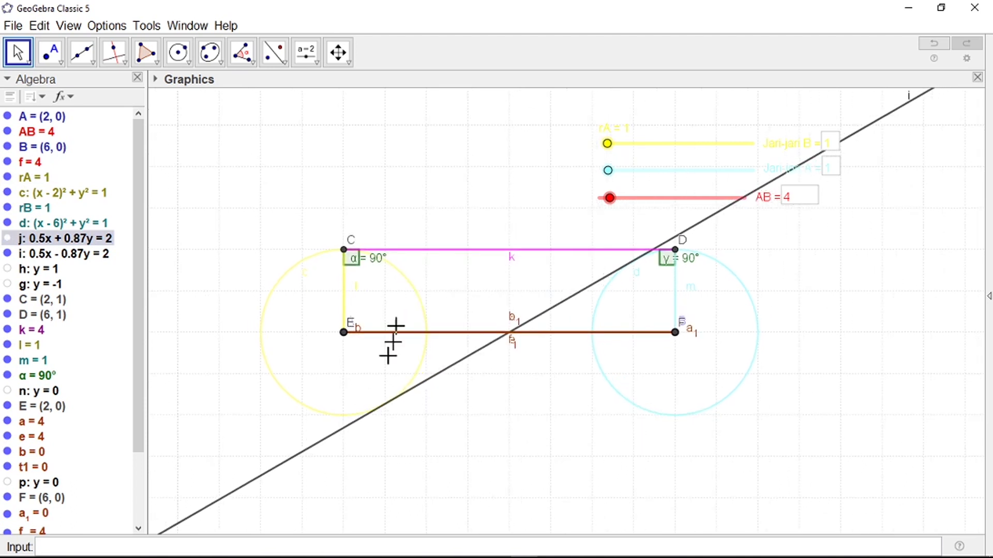
scroll(364, 421, up, 1)
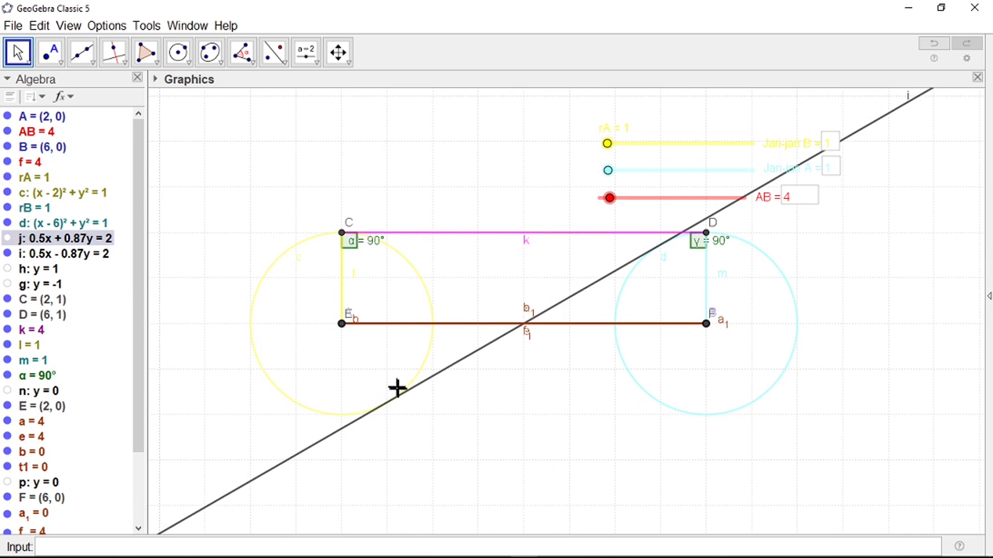
scroll(389, 411, up, 2)
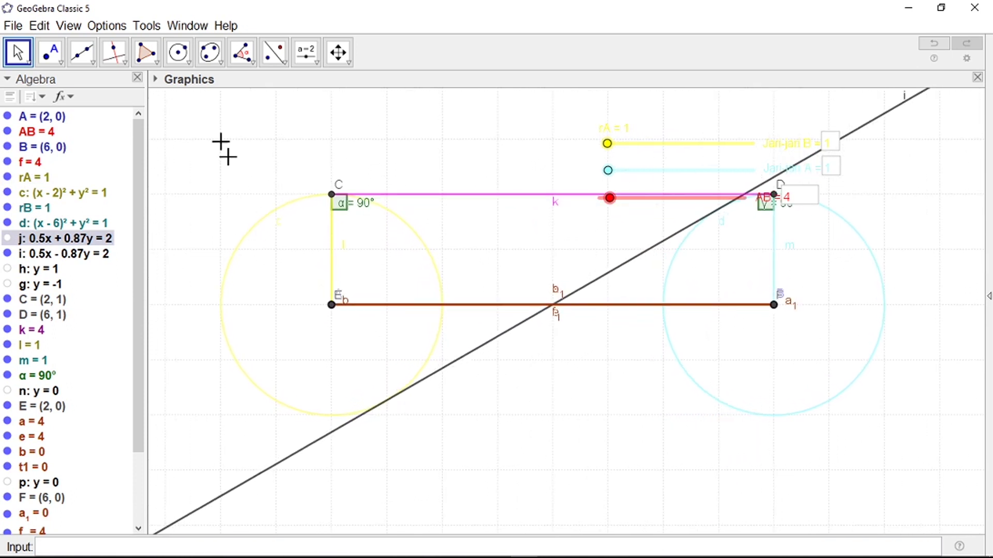
Step: Intersect tangent line i with the circles to mark G and H, then hide line i
click(60, 61)
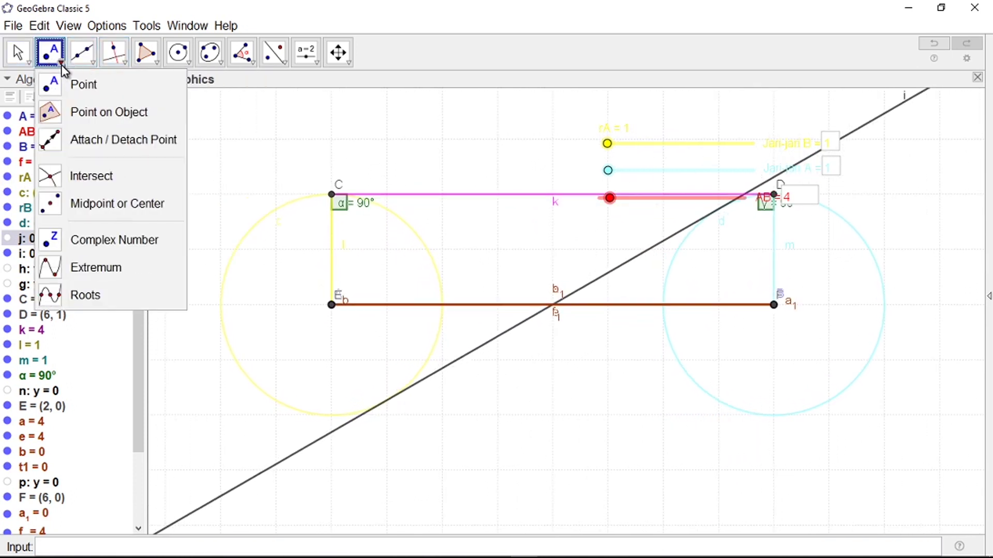
click(80, 178)
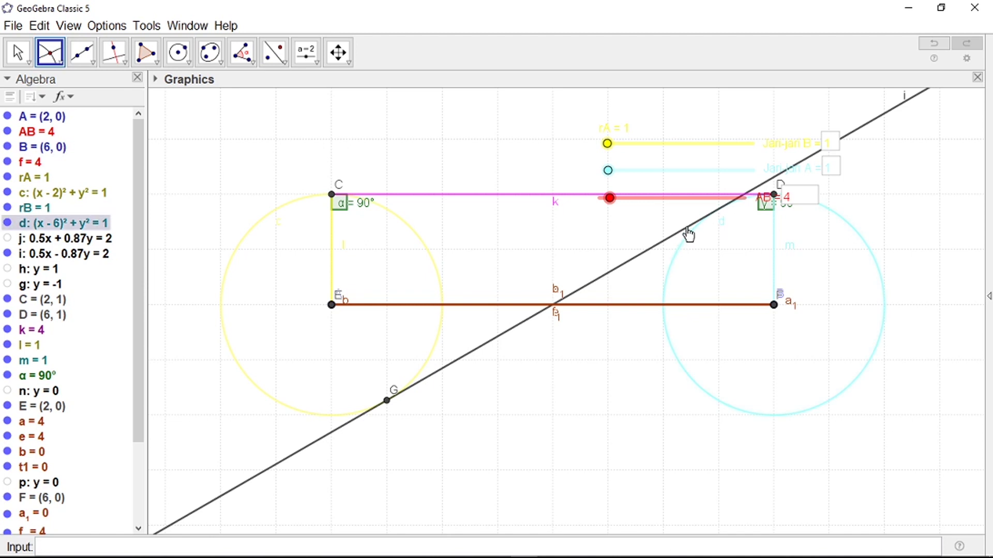
click(688, 234)
scroll(528, 395, down, 1)
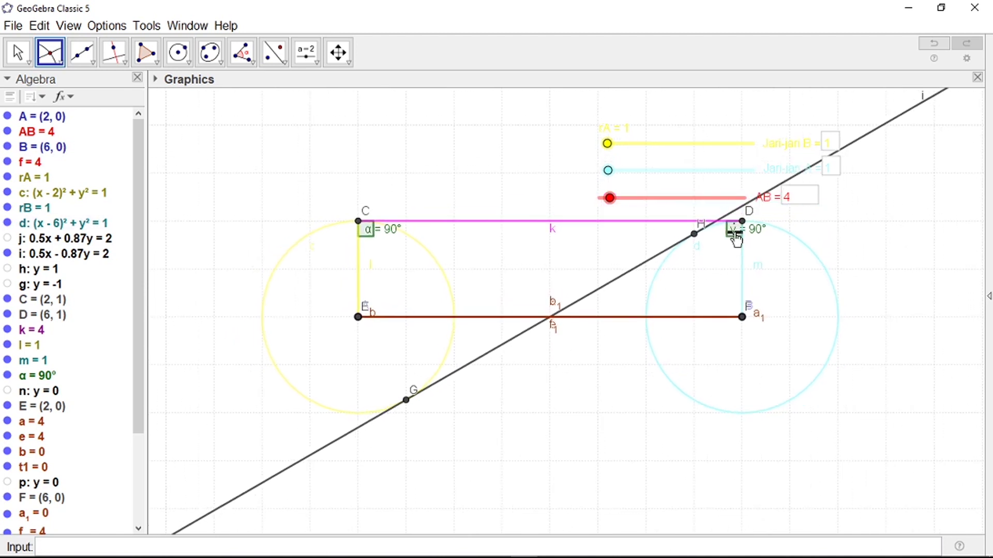
scroll(736, 239, down, 1)
right_click(868, 142)
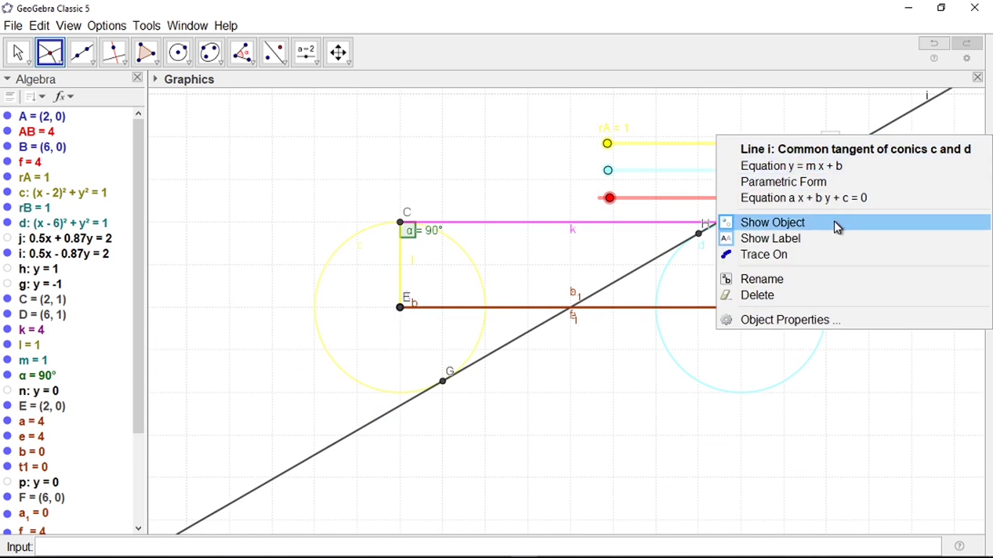
click(833, 222)
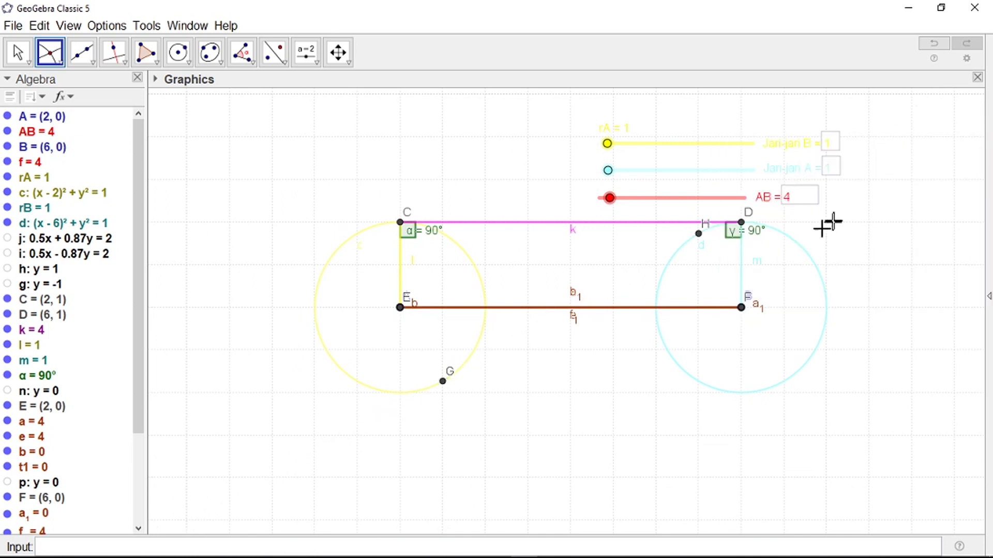
Step: Draw segment q from G to H and stretch distance AB to 9
click(94, 63)
click(101, 114)
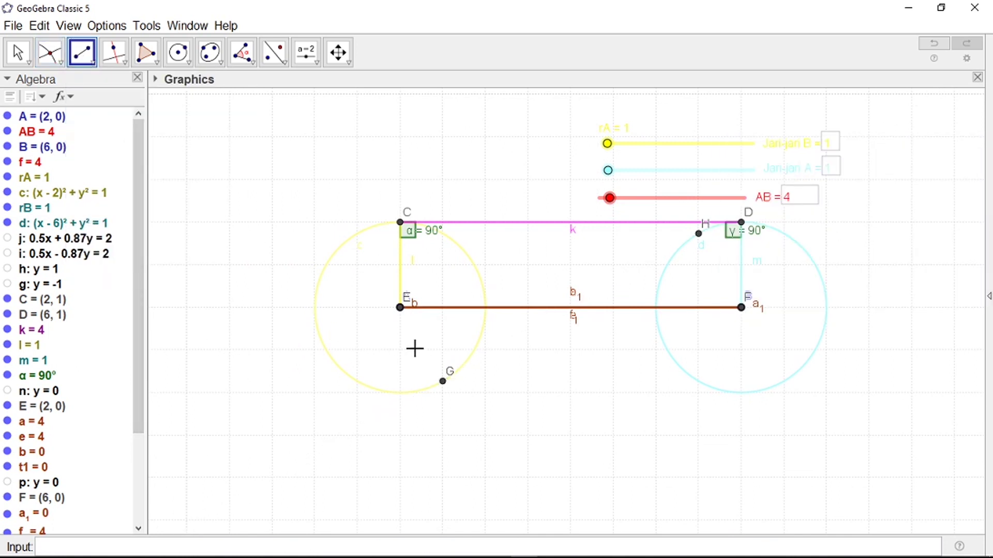
click(443, 383)
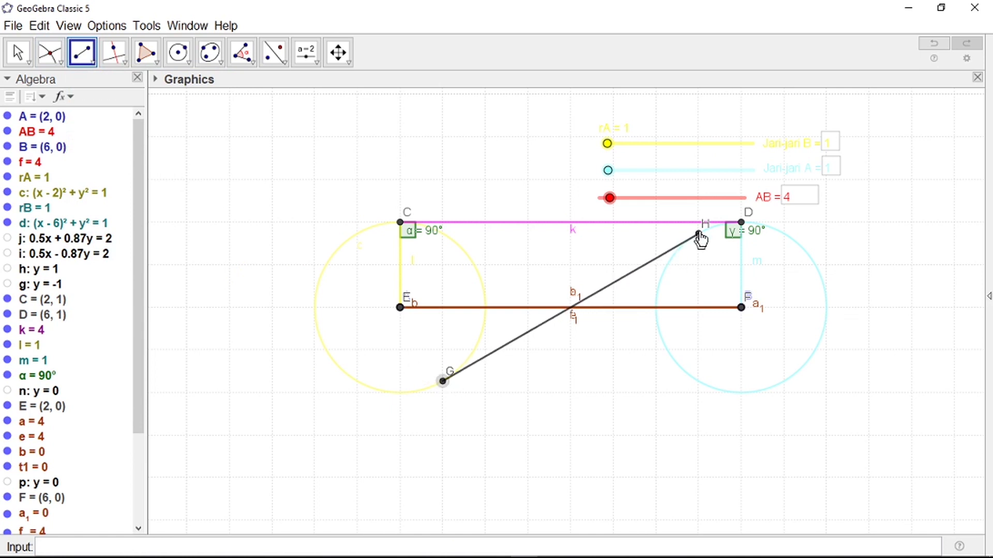
click(700, 236)
scroll(443, 370, down, 3)
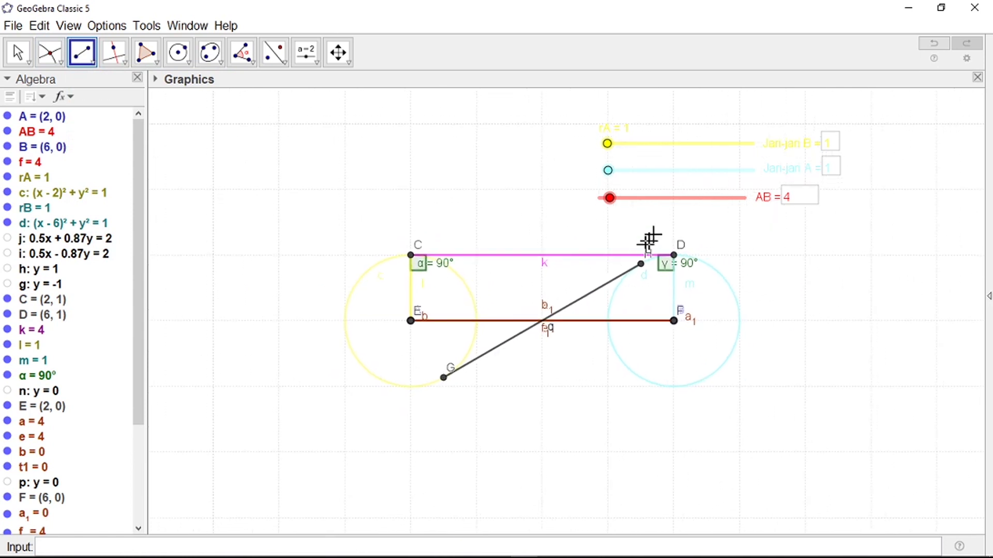
key(Escape)
drag(610, 201, 593, 206)
drag(608, 204, 637, 236)
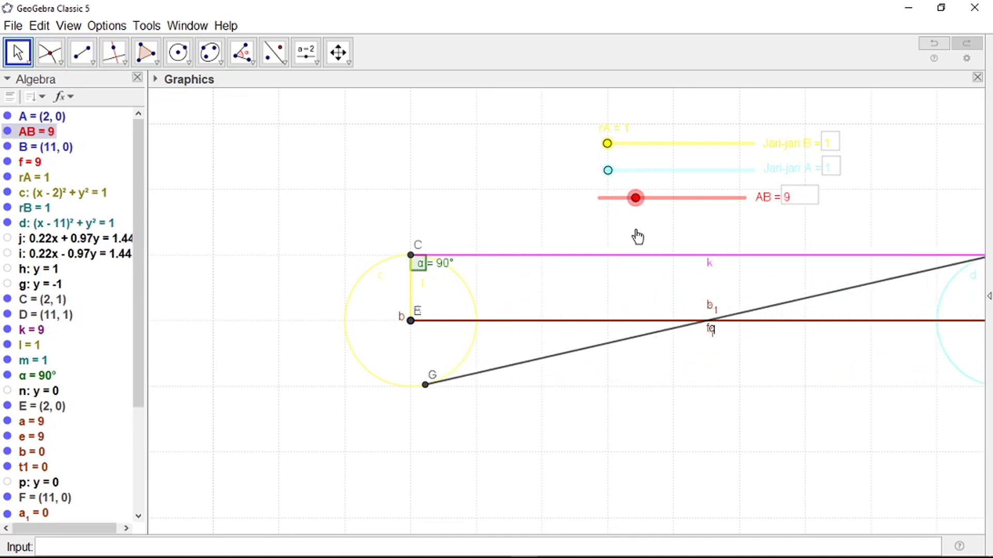
Step: Colour segment q bright green (#33FF00)
right_click(547, 363)
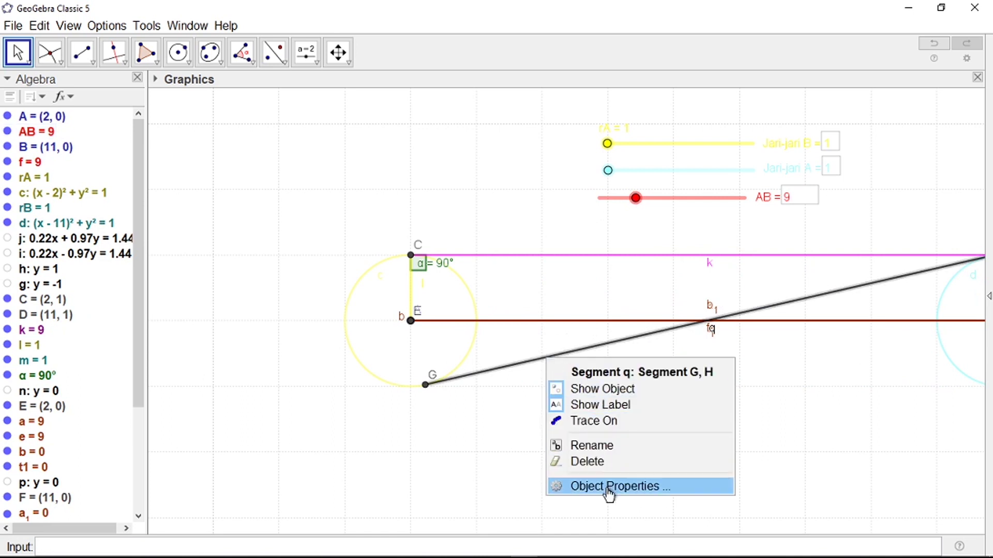
click(607, 487)
click(784, 133)
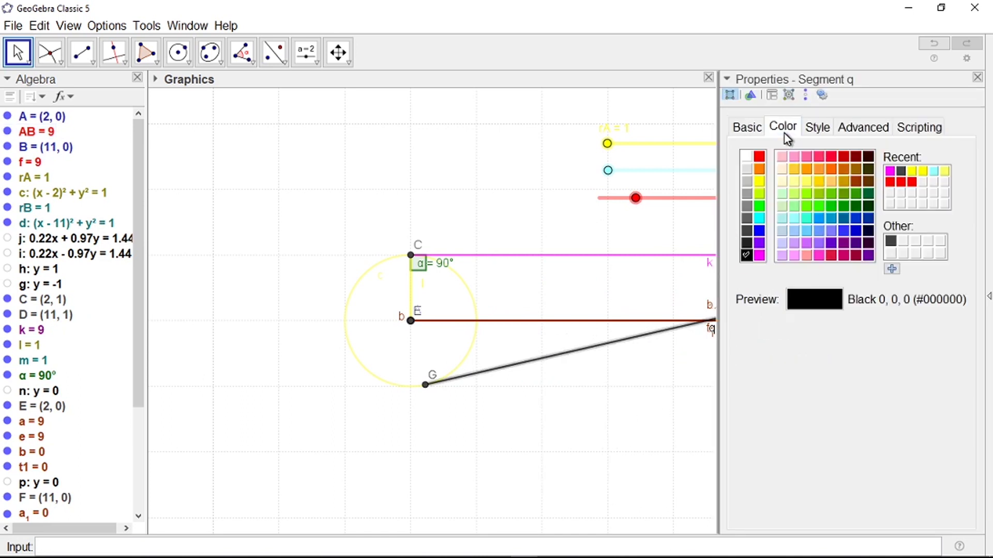
click(814, 208)
scroll(566, 326, down, 1)
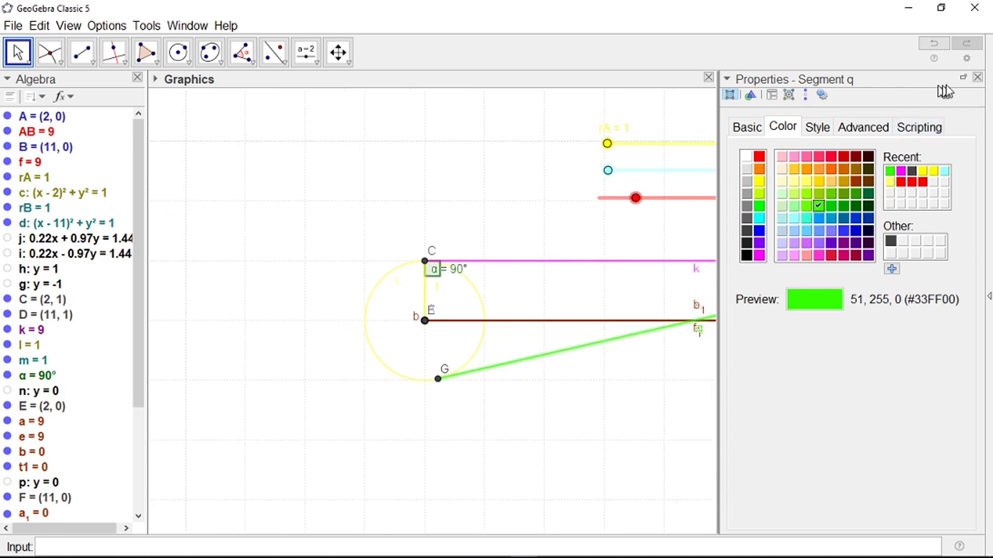
click(979, 78)
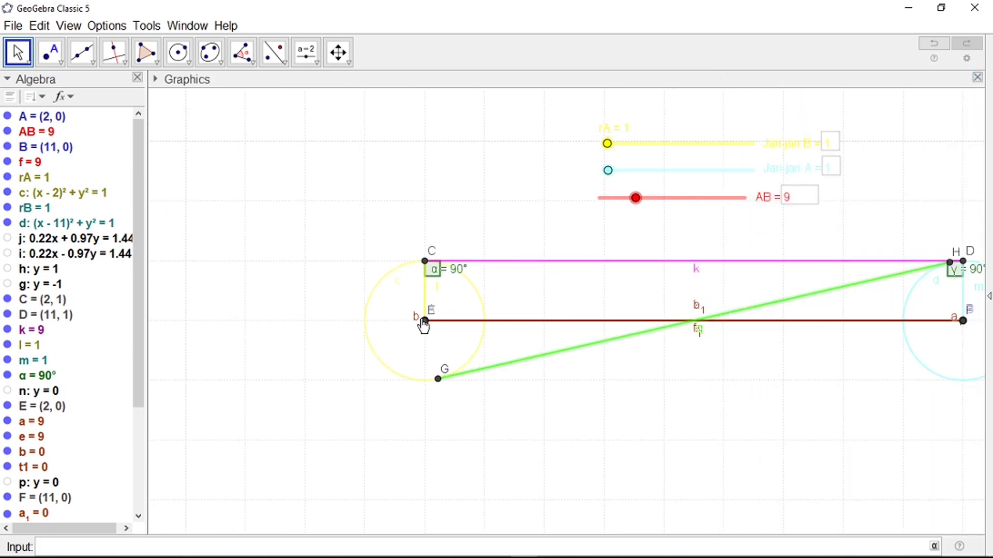
Step: Set rB to 2.5 and colour triangle t2 yellow
drag(608, 171, 632, 171)
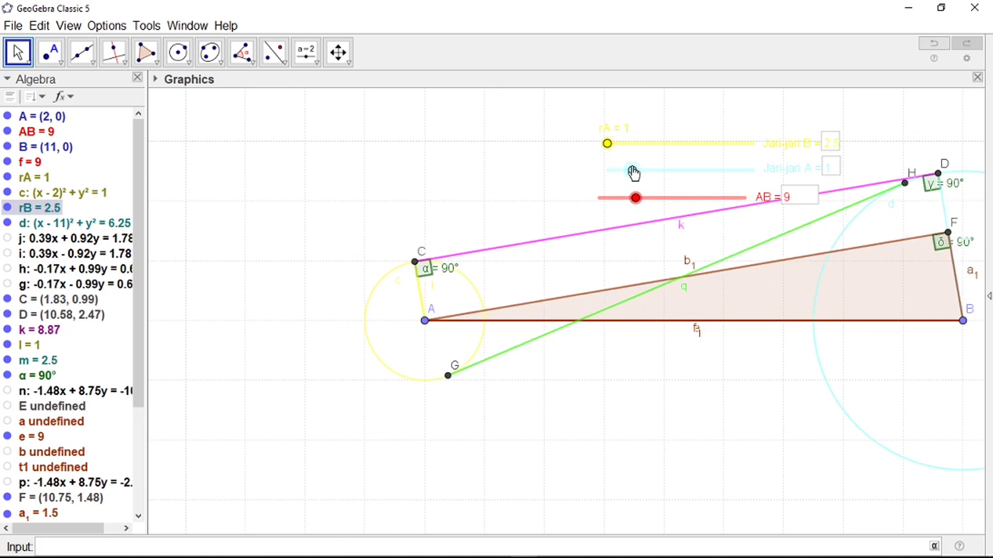
click(18, 52)
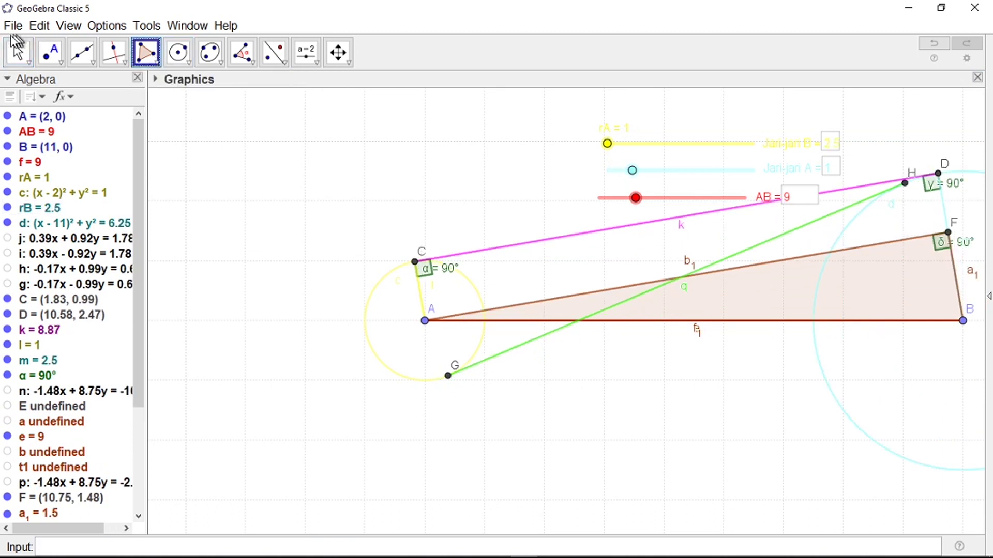
right_click(726, 293)
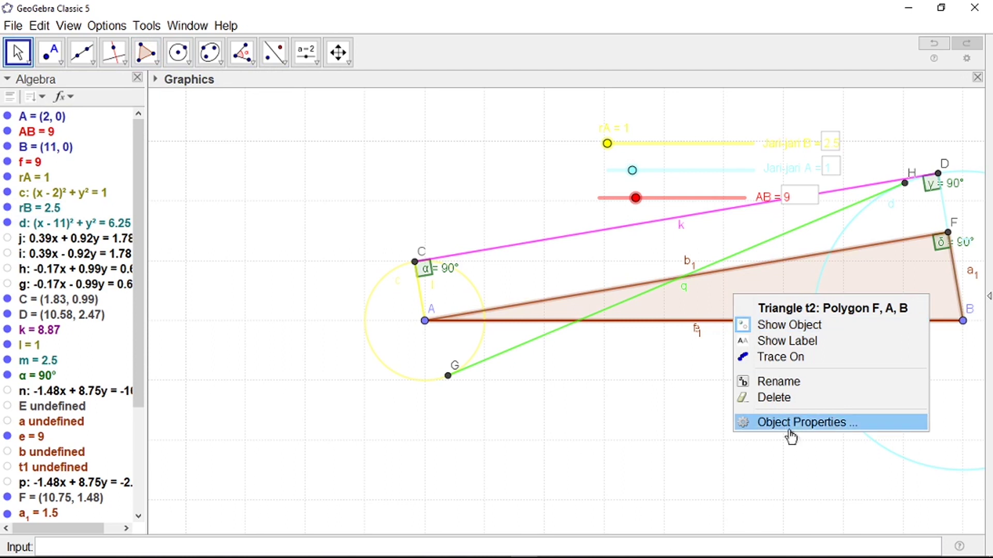
click(789, 429)
click(762, 181)
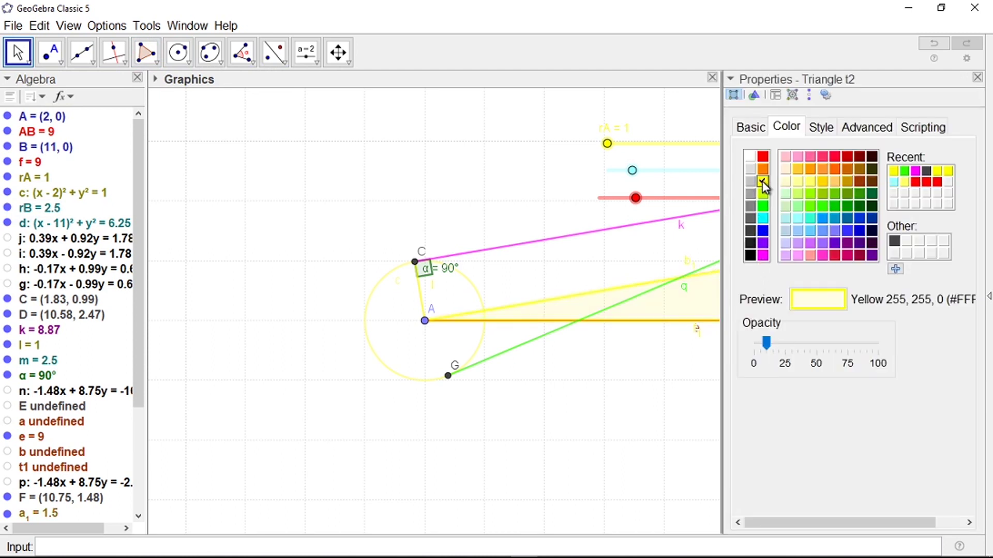
click(977, 77)
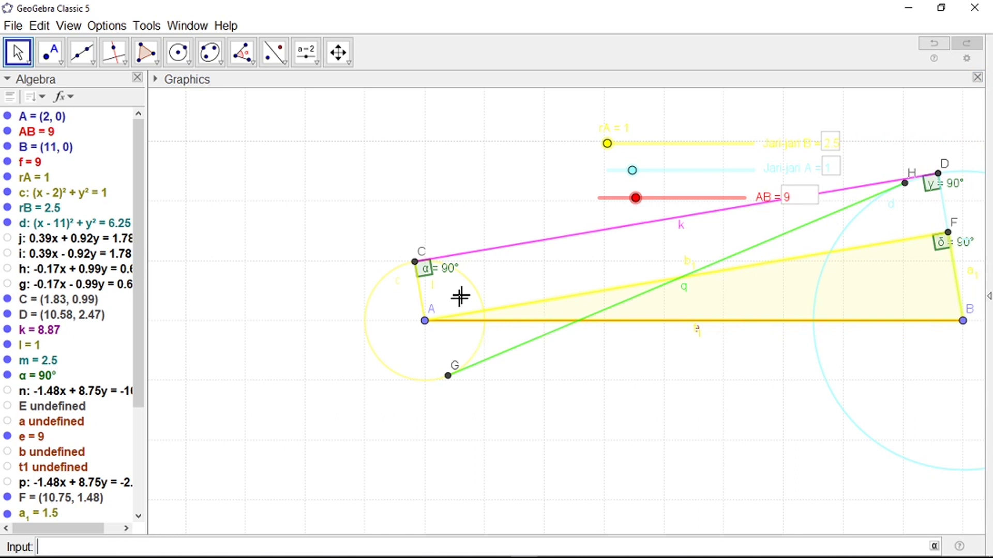
Step: Raise rA to 4 and colour triangle t1 yellow
drag(609, 144, 656, 144)
click(688, 296)
right_click(688, 296)
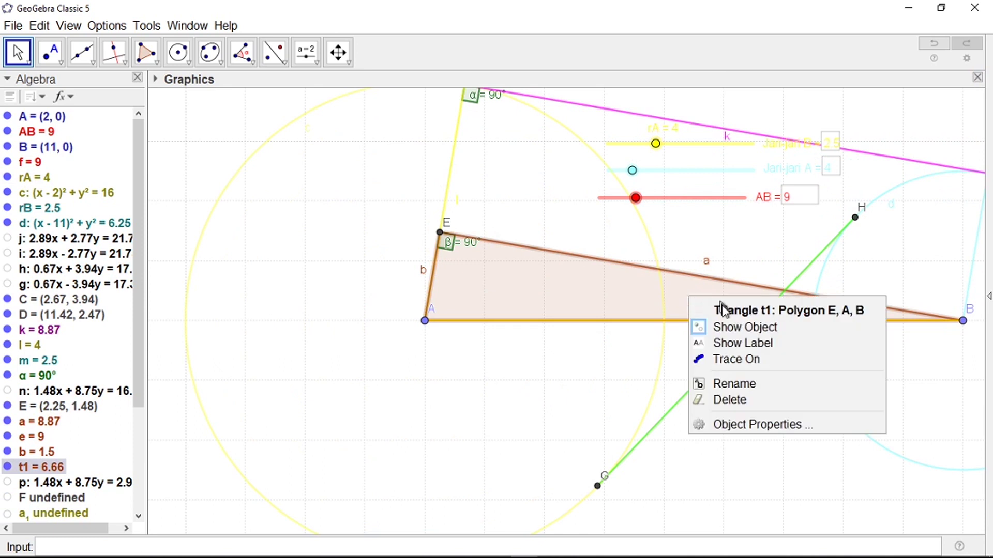
click(732, 425)
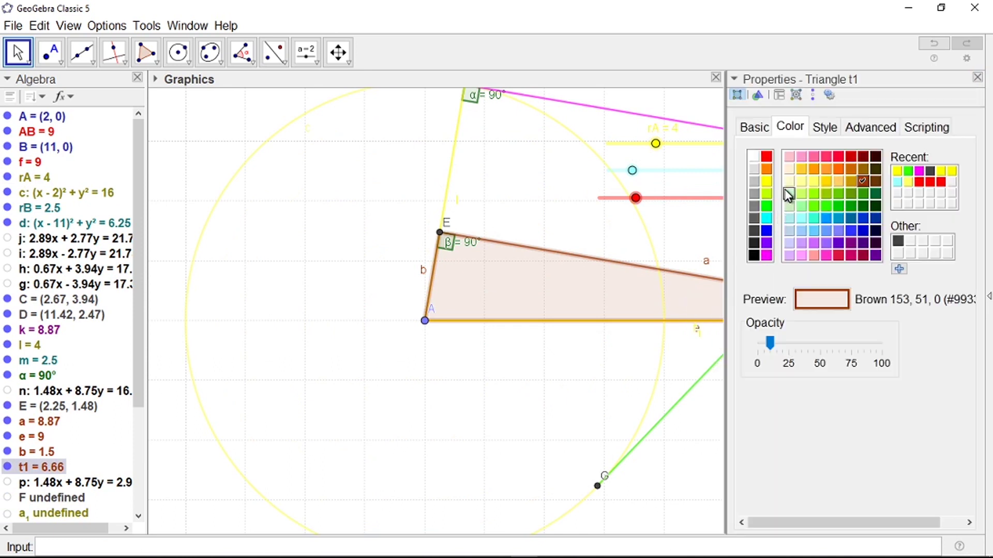
click(765, 181)
click(978, 78)
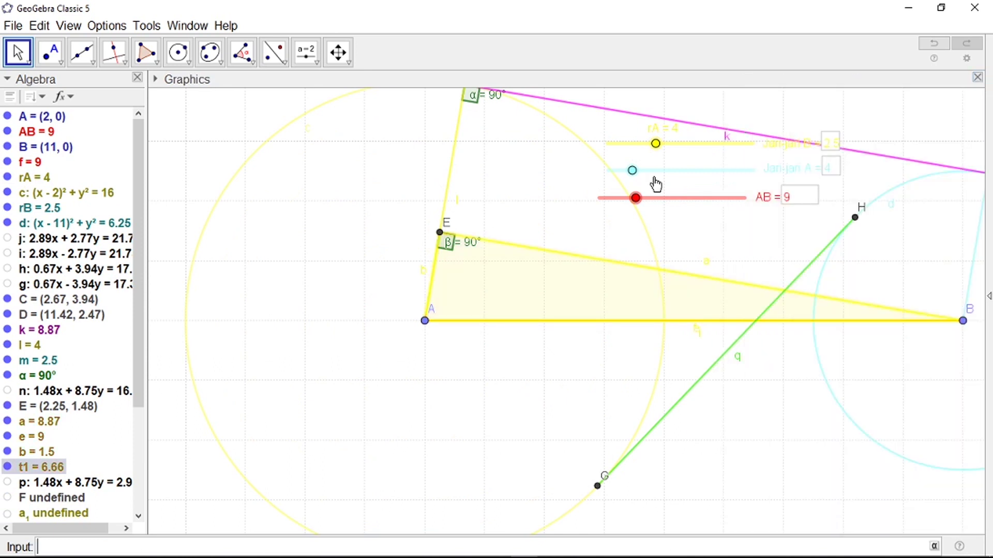
scroll(514, 339, down, 3)
scroll(490, 391, down, 2)
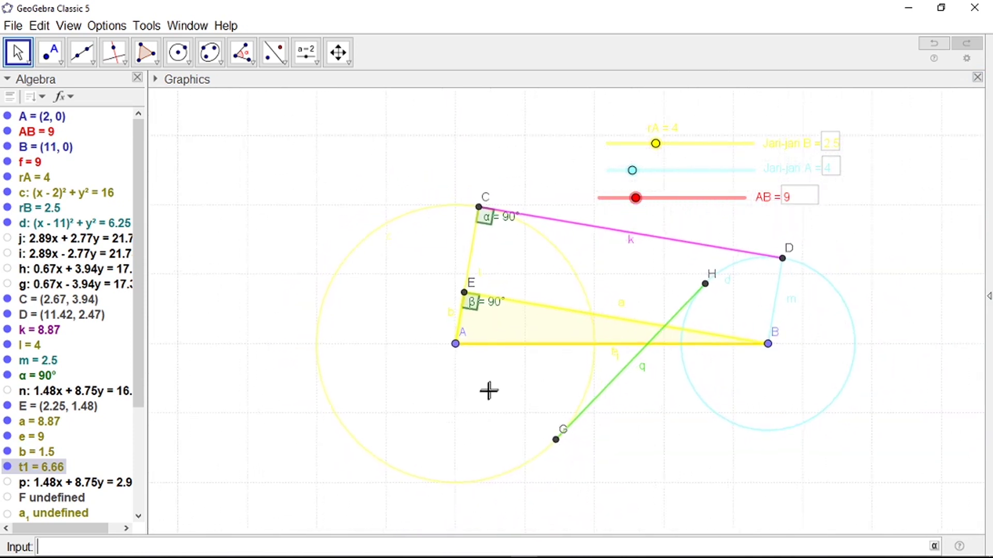
scroll(290, 399, down, 3)
Step: Zoom to fit the construction, then bring up the Slider tool group
scroll(734, 272, up, 1)
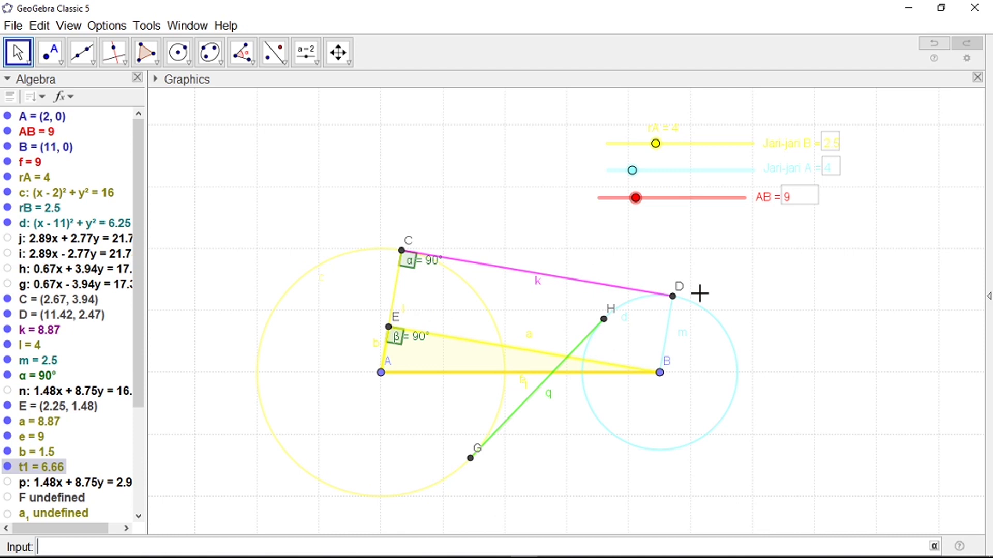
scroll(682, 305, down, 1)
scroll(563, 282, up, 2)
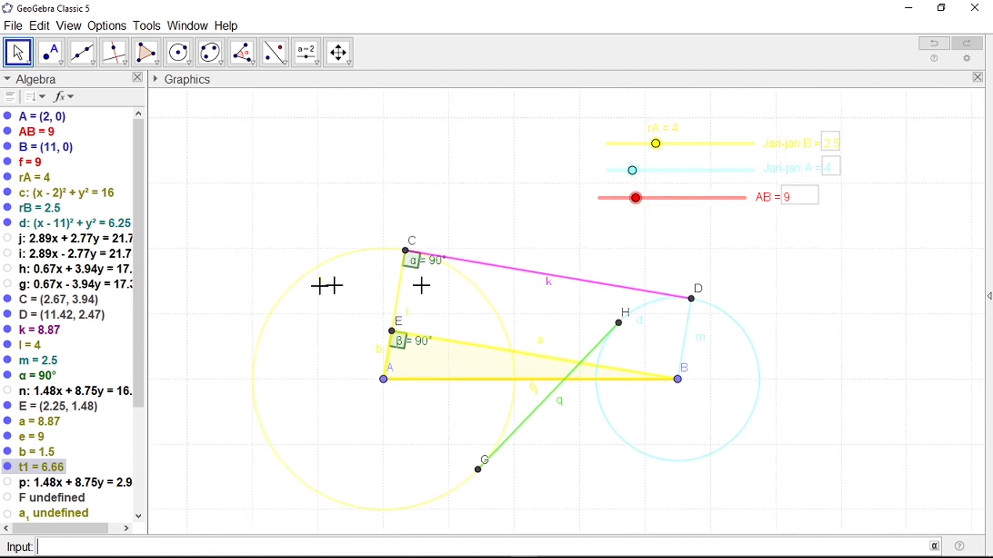
scroll(628, 278, down, 2)
scroll(653, 290, up, 1)
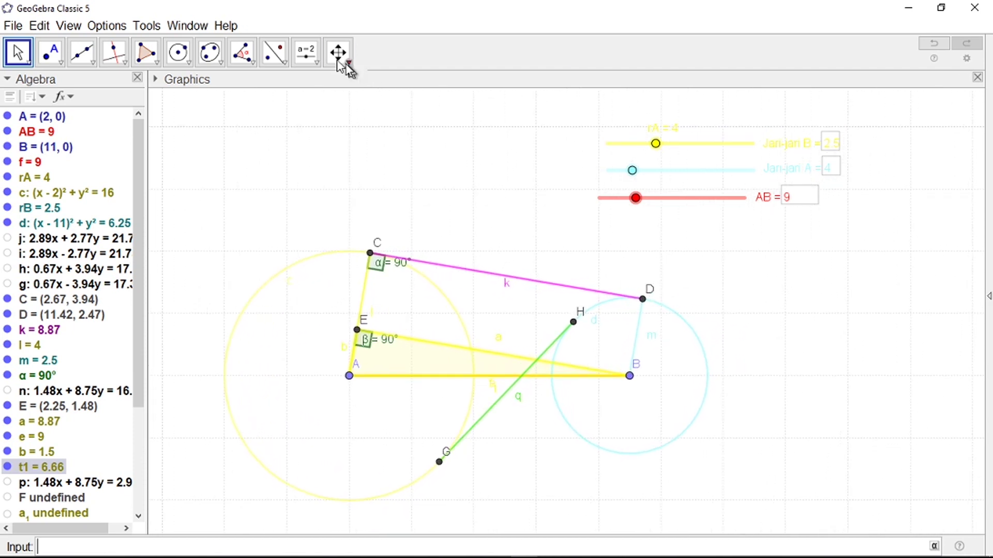
click(307, 62)
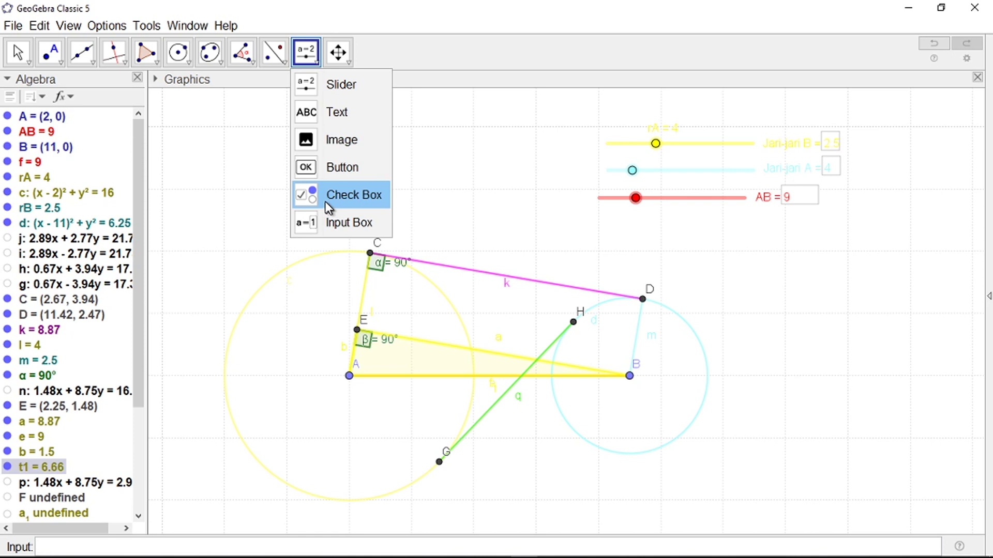
Step: Create a 'Lingkaran A' check box that controls the yellow circle c
click(325, 200)
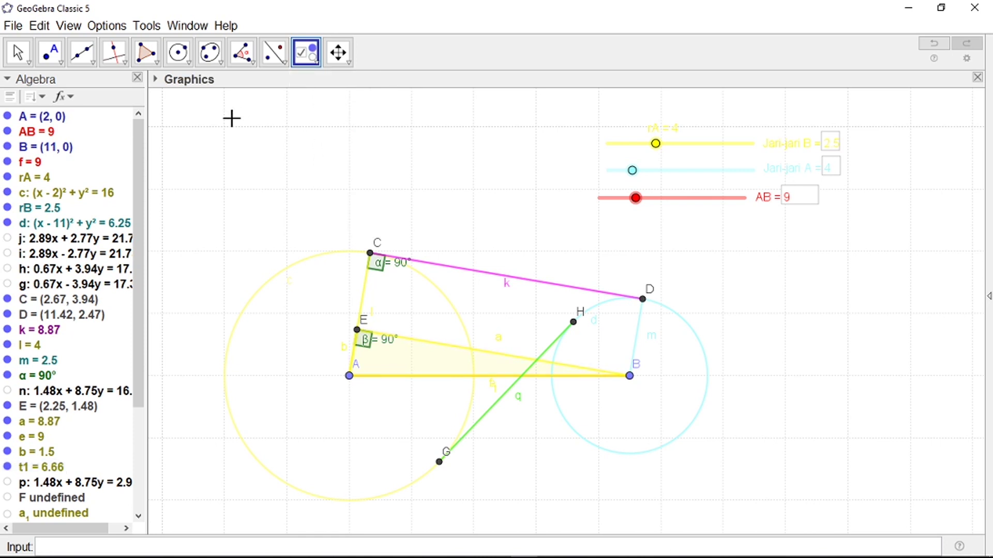
click(232, 119)
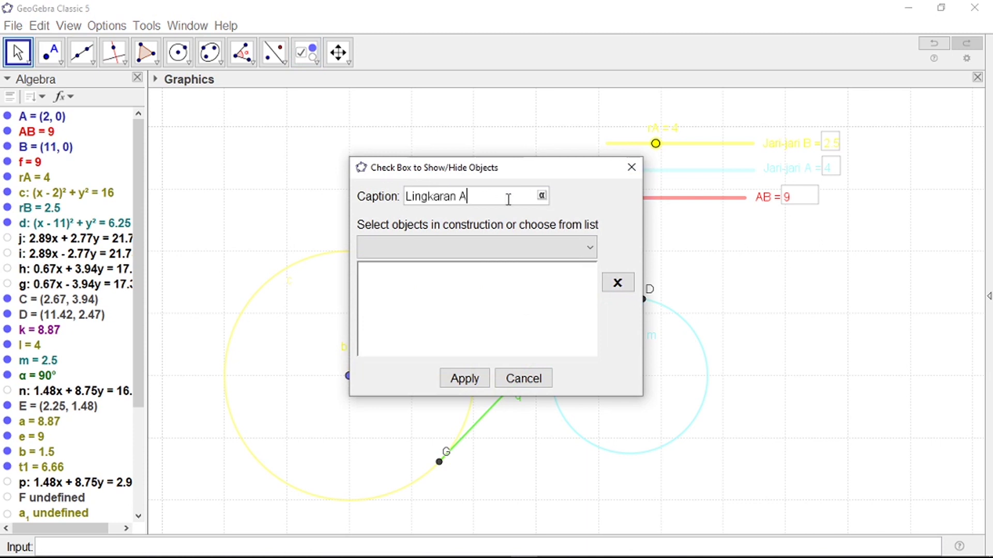
click(589, 249)
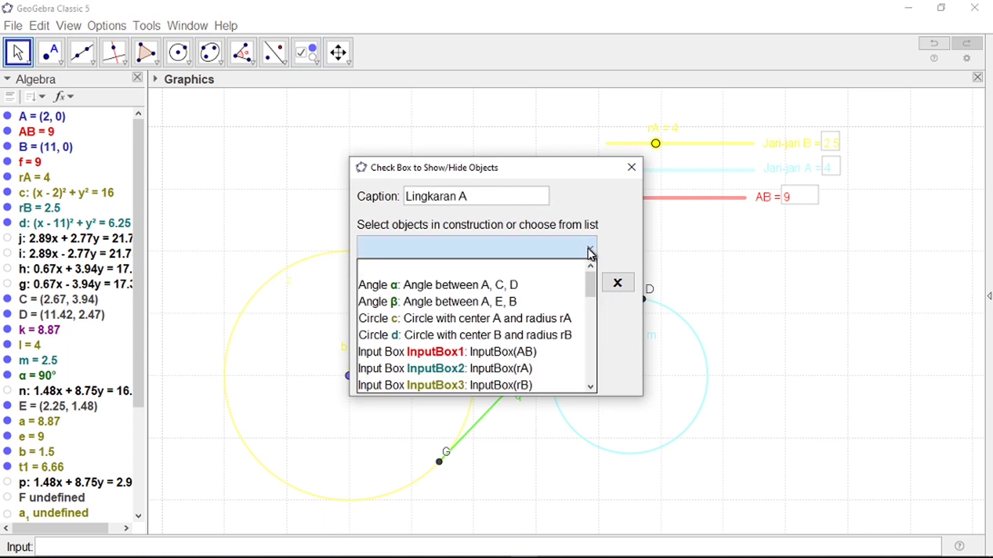
scroll(539, 313, down, 2)
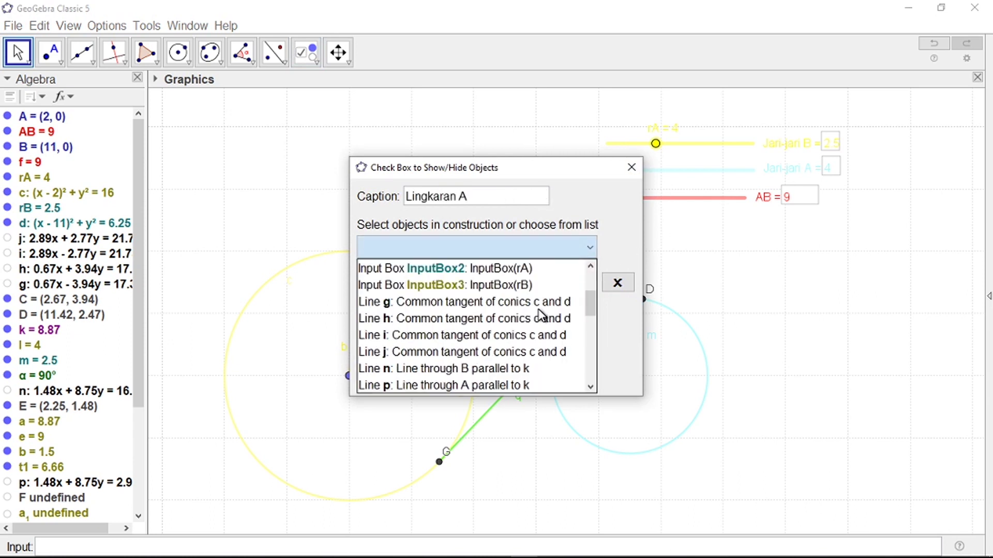
scroll(539, 315, down, 4)
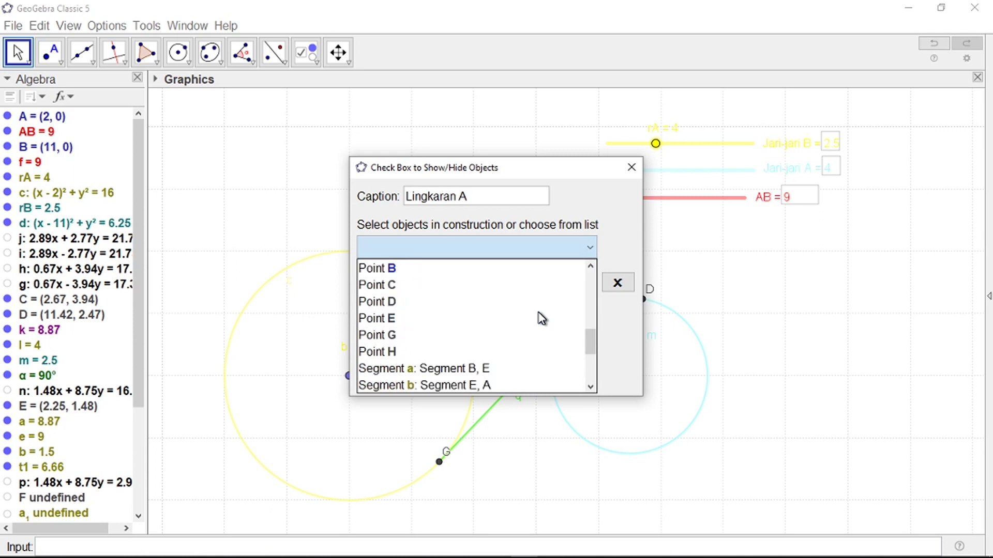
scroll(539, 316, down, 3)
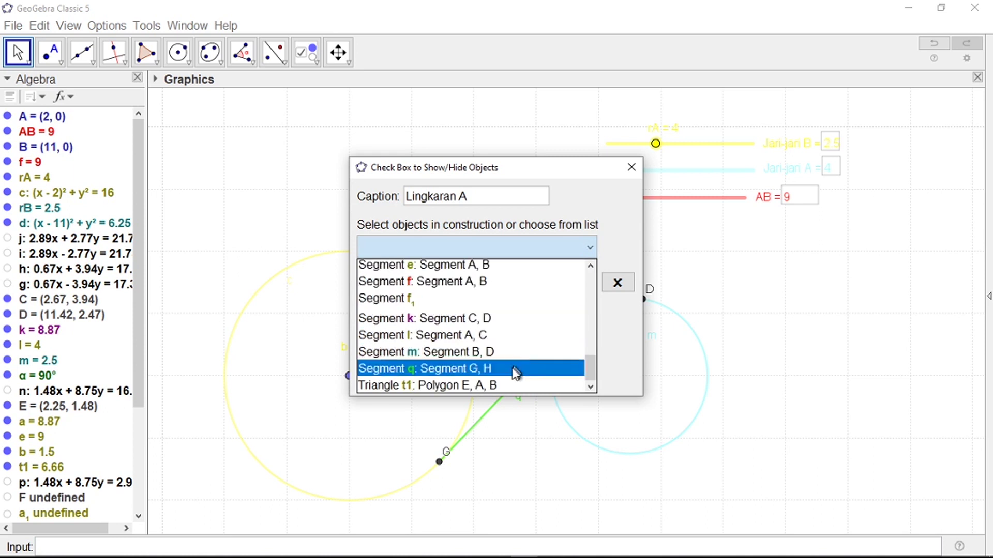
scroll(512, 369, up, 5)
scroll(512, 368, up, 1)
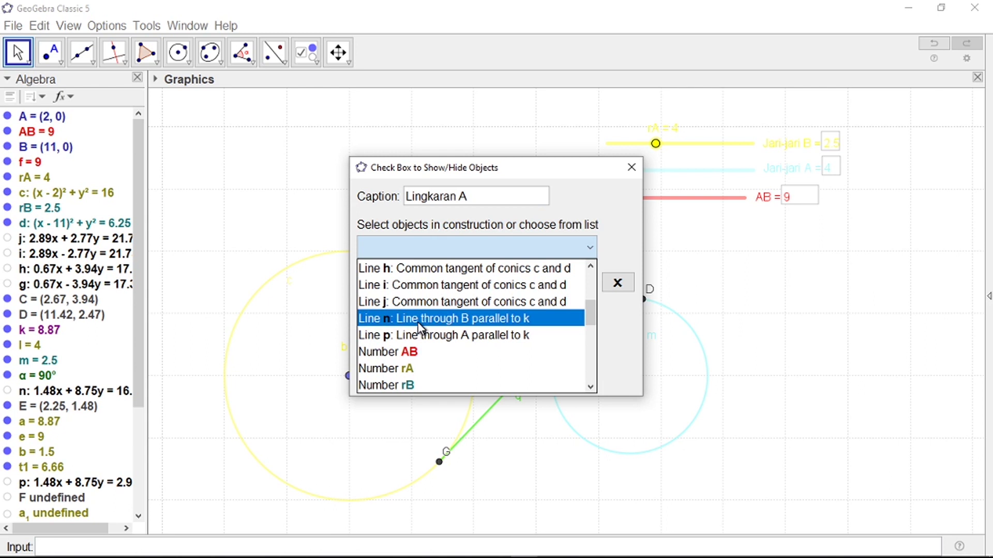
drag(525, 175, 848, 108)
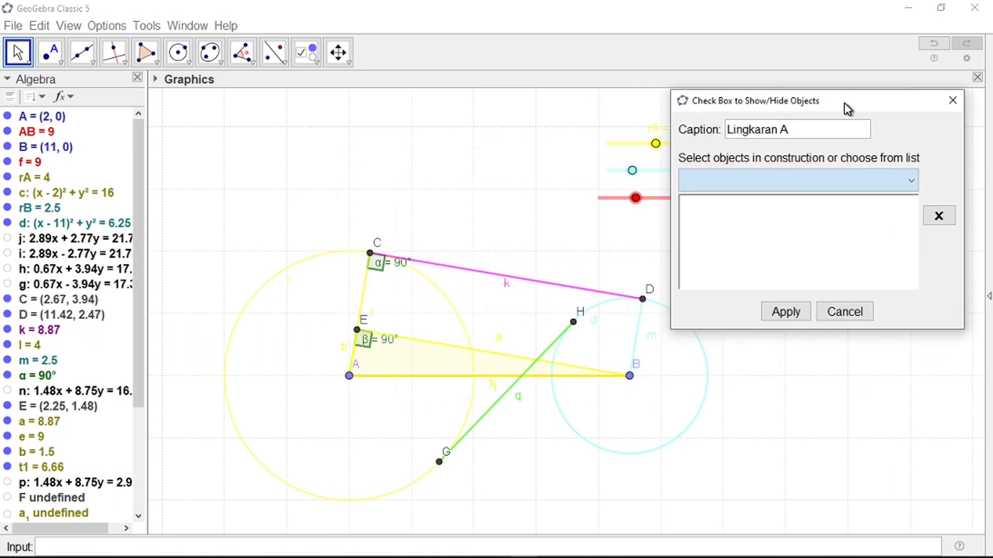
click(267, 285)
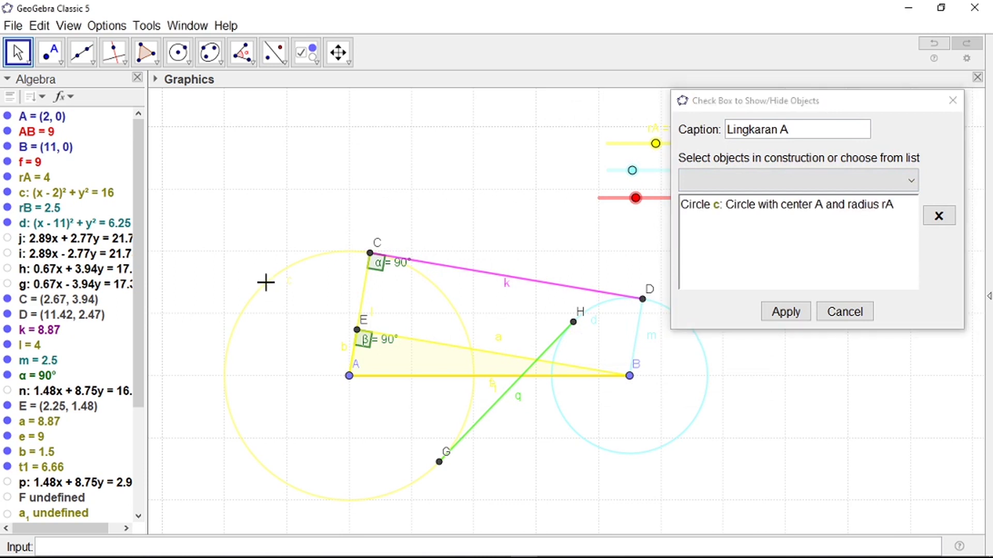
click(789, 311)
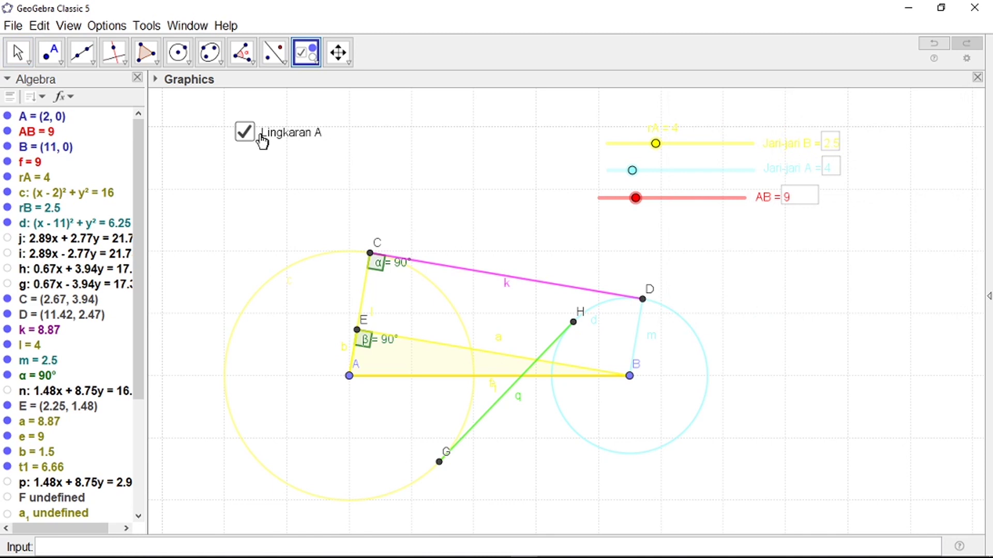
Step: Test the Lingkaran A check box by hiding and showing circle c
click(17, 51)
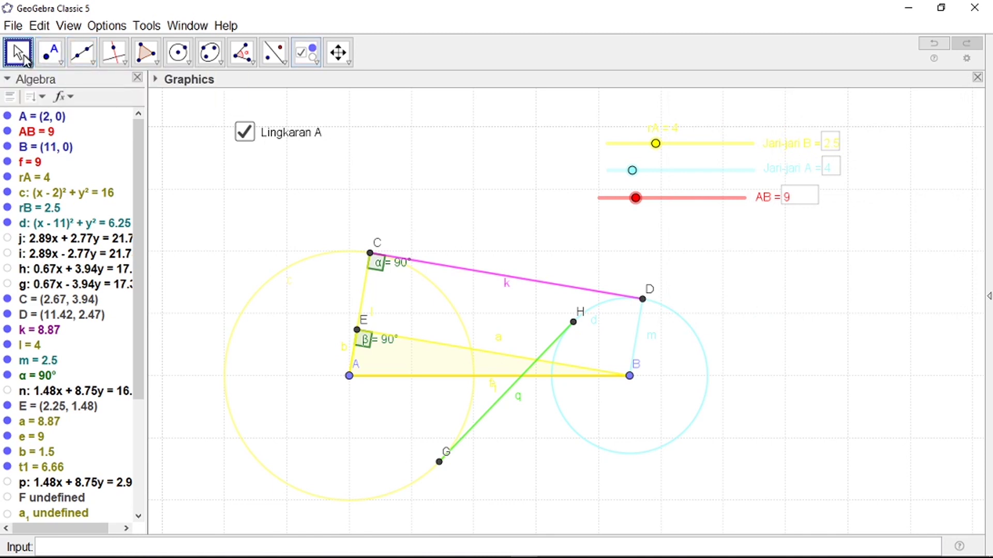
click(245, 134)
click(245, 133)
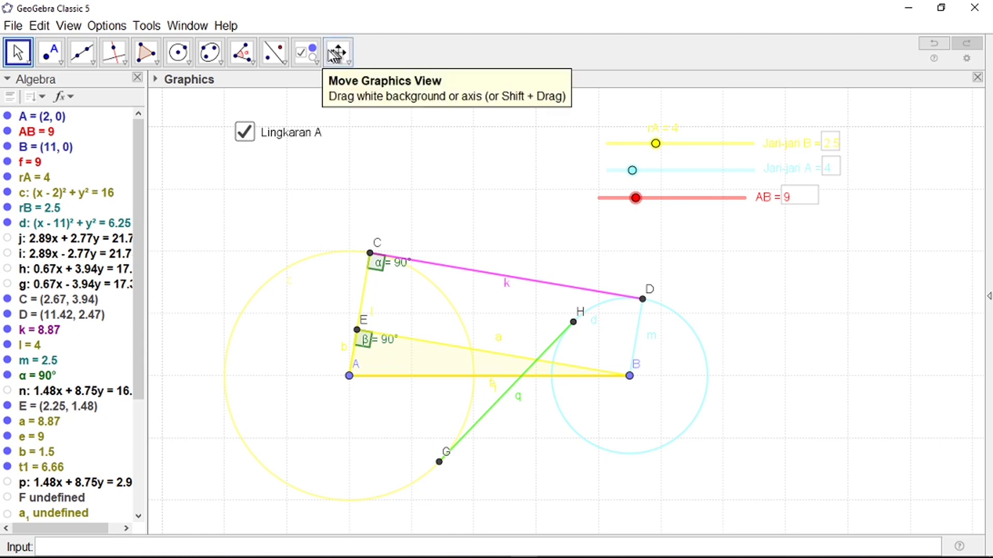
click(307, 51)
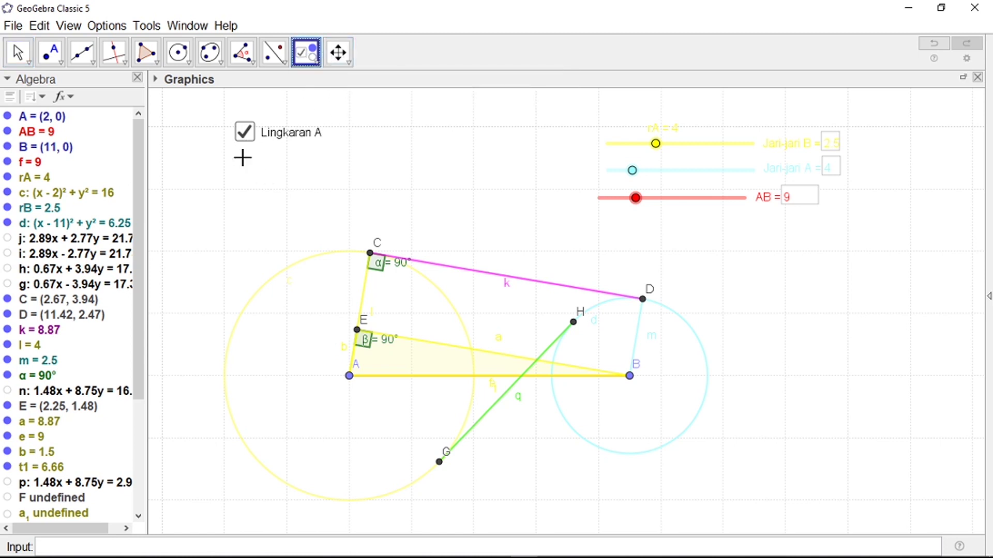
Step: Add a 'Lingakaran B' check box for circle d, lined up under Lingkaran A
click(315, 219)
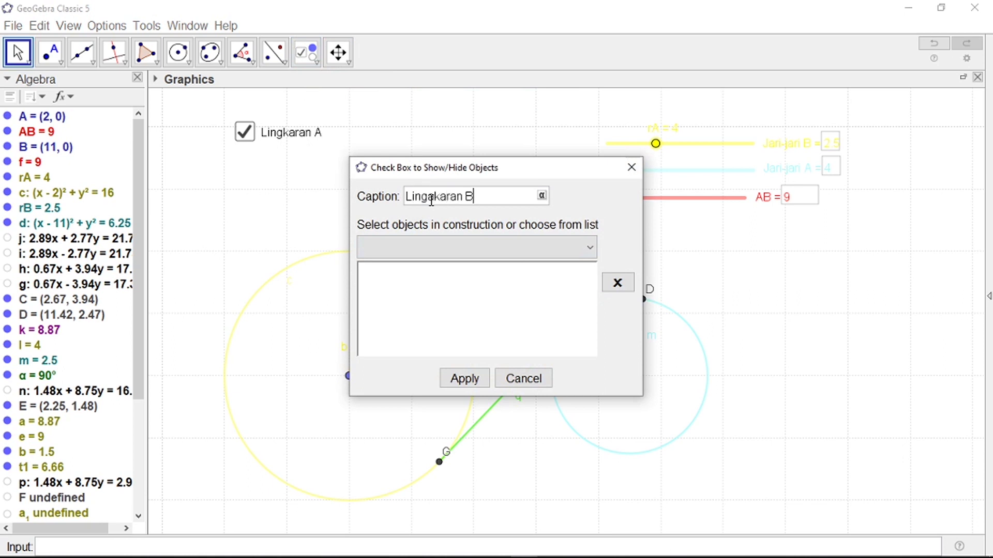
drag(499, 169, 895, 96)
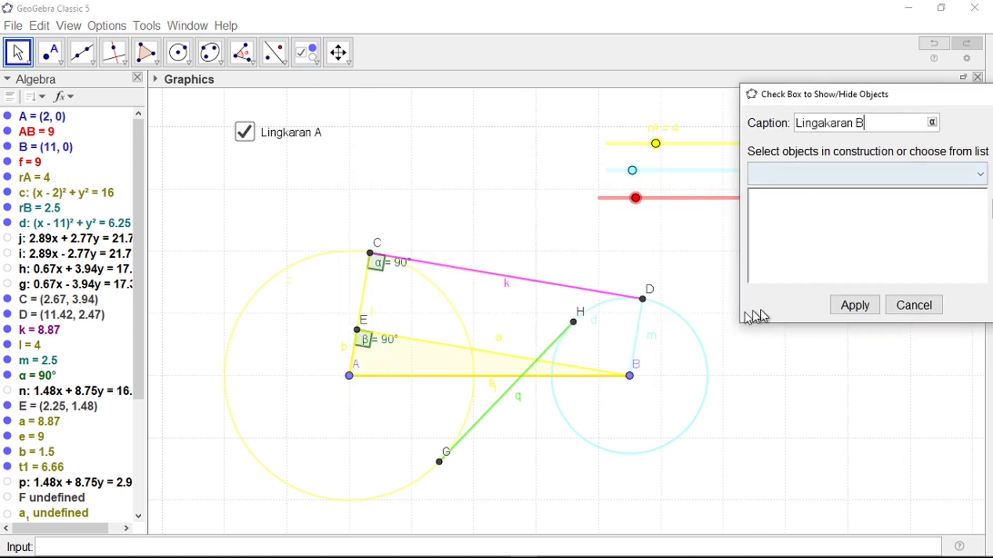
click(699, 341)
click(853, 306)
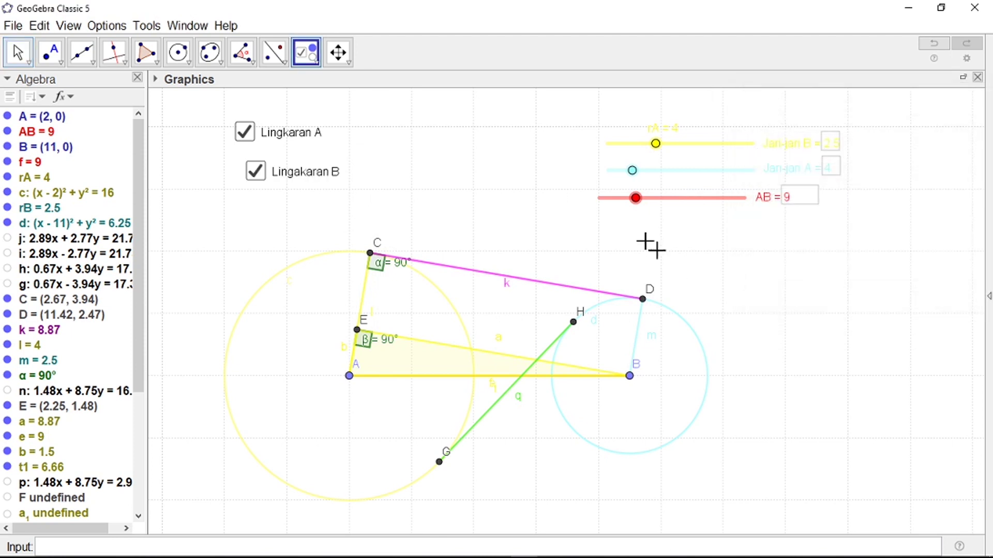
drag(273, 171, 263, 164)
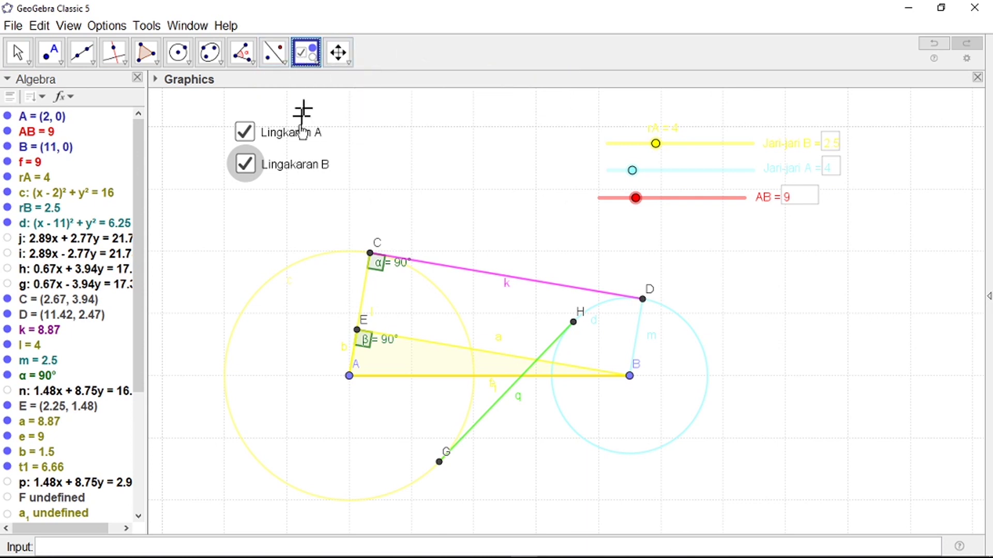
Step: Create an 'AB' check box controlling segment AB, removing Boolean Value r from its objects
click(240, 199)
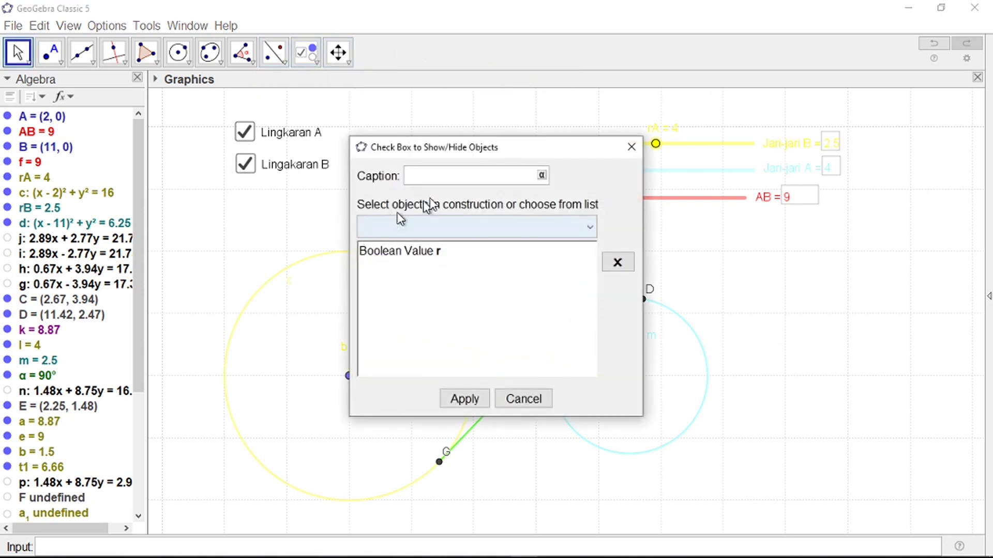
drag(466, 154, 752, 120)
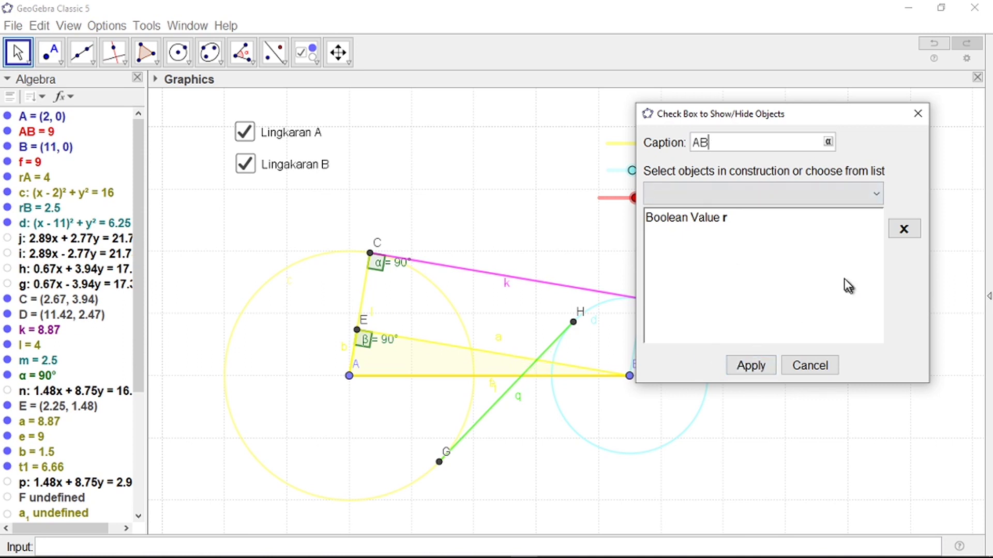
click(705, 222)
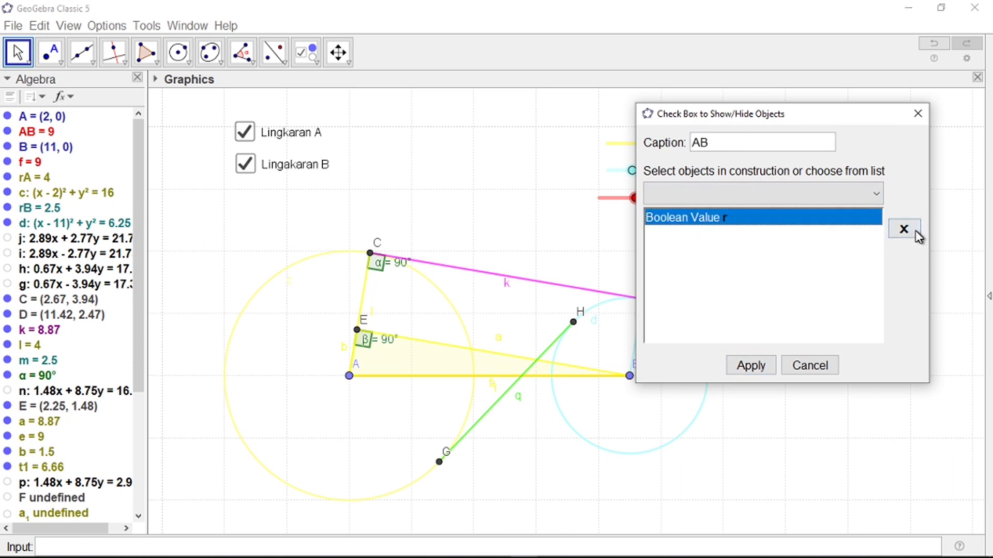
click(915, 232)
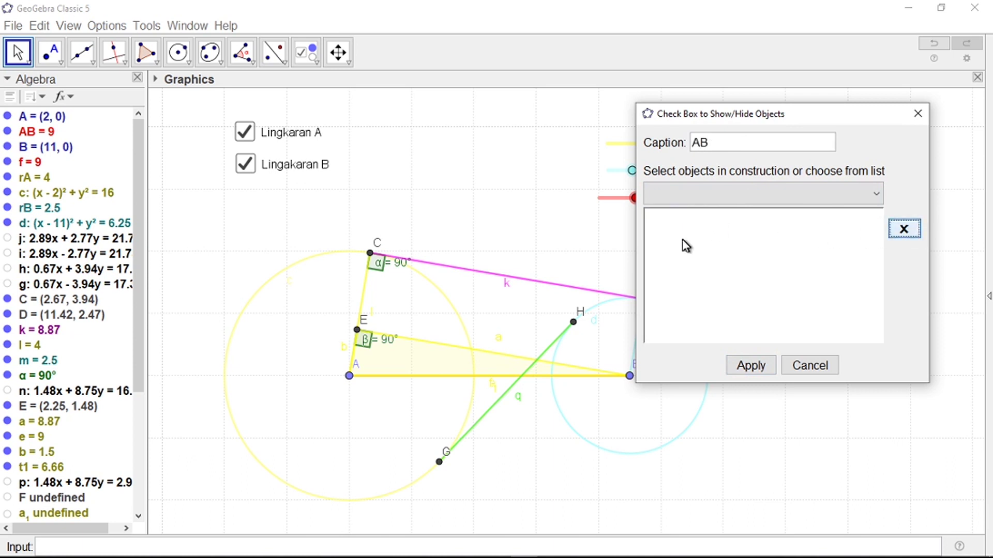
click(538, 379)
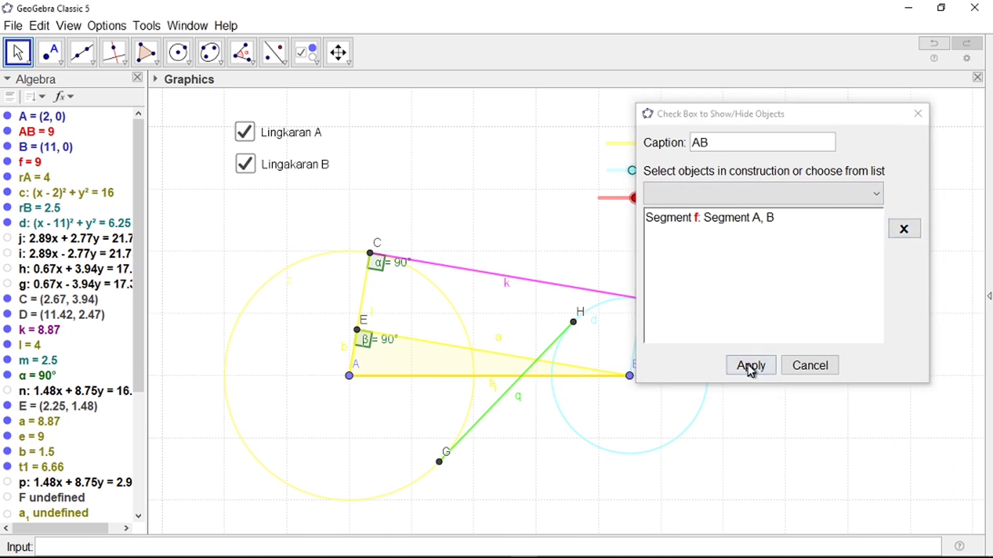
click(751, 365)
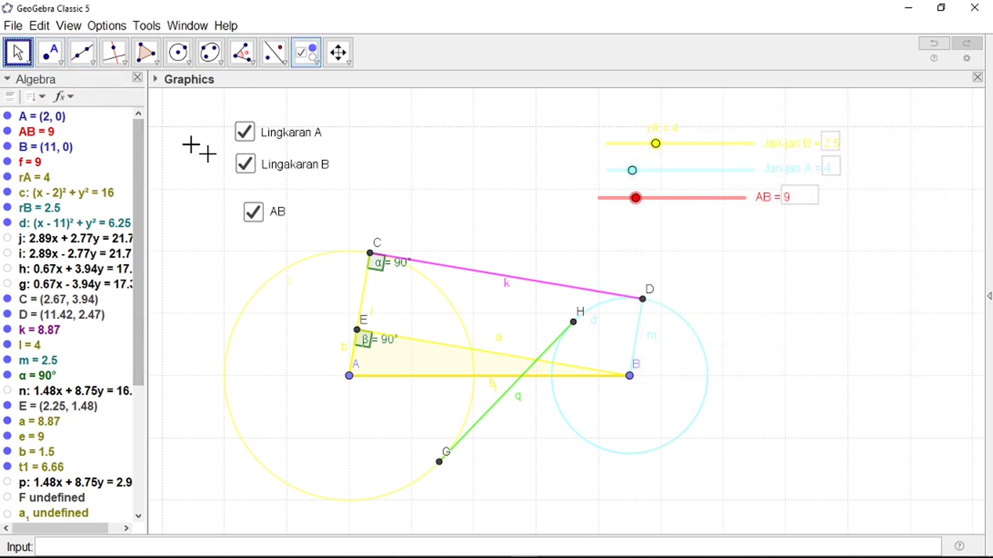
Step: Toggle the AB check box repeatedly to test hiding and showing segment AB
click(252, 213)
click(253, 214)
click(252, 214)
click(252, 215)
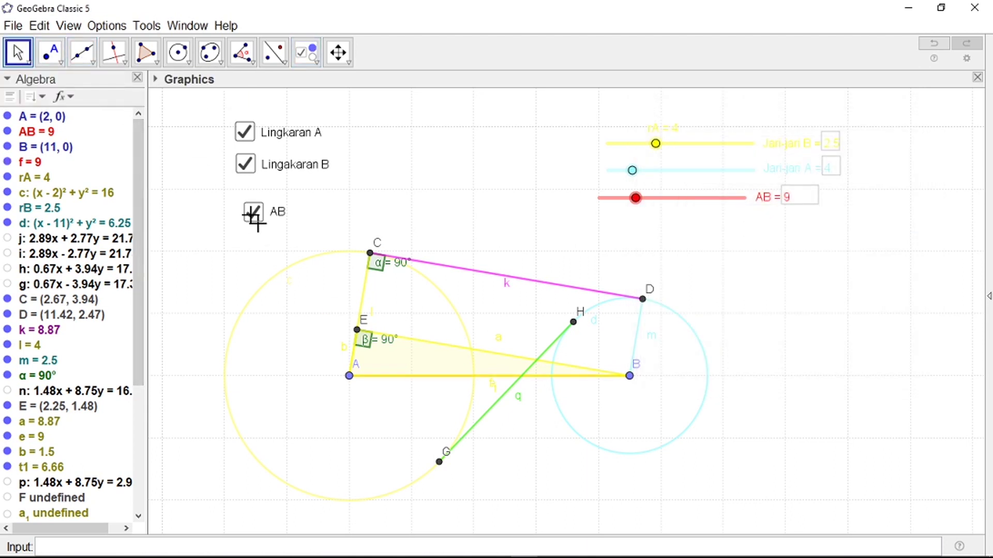
click(252, 214)
click(252, 214)
click(252, 214)
click(251, 214)
click(251, 214)
click(253, 216)
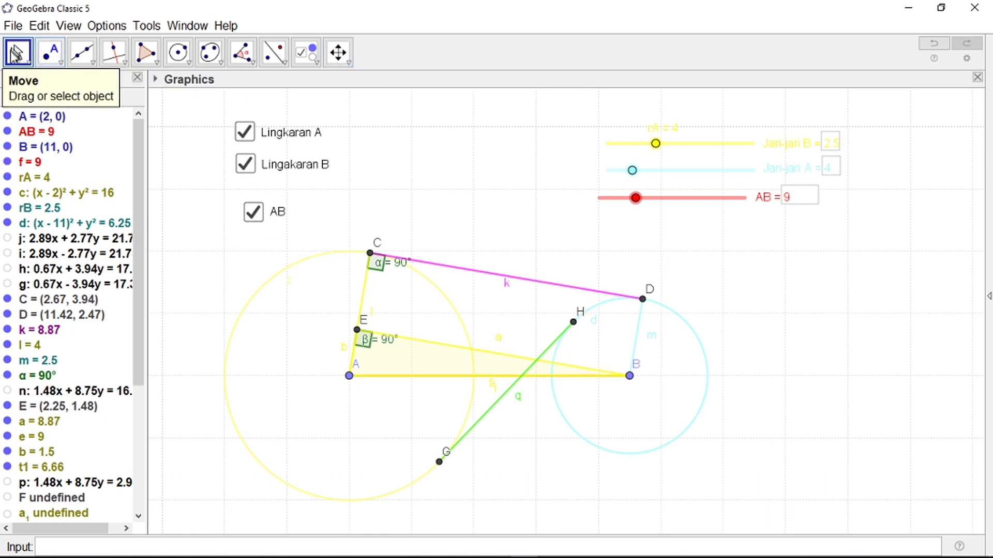
click(253, 213)
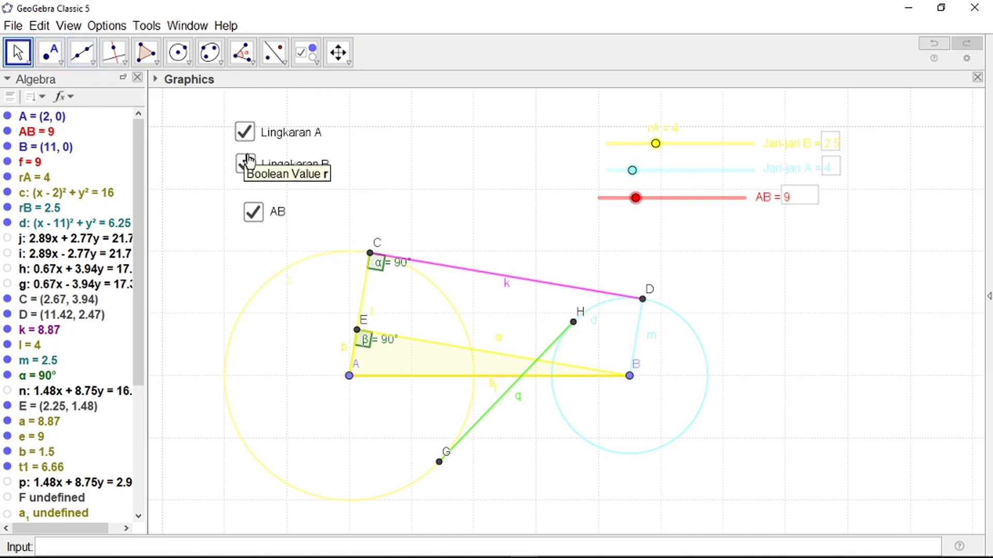
Step: Line up the AB check box beneath Lingakaran B
click(309, 62)
drag(269, 215, 262, 196)
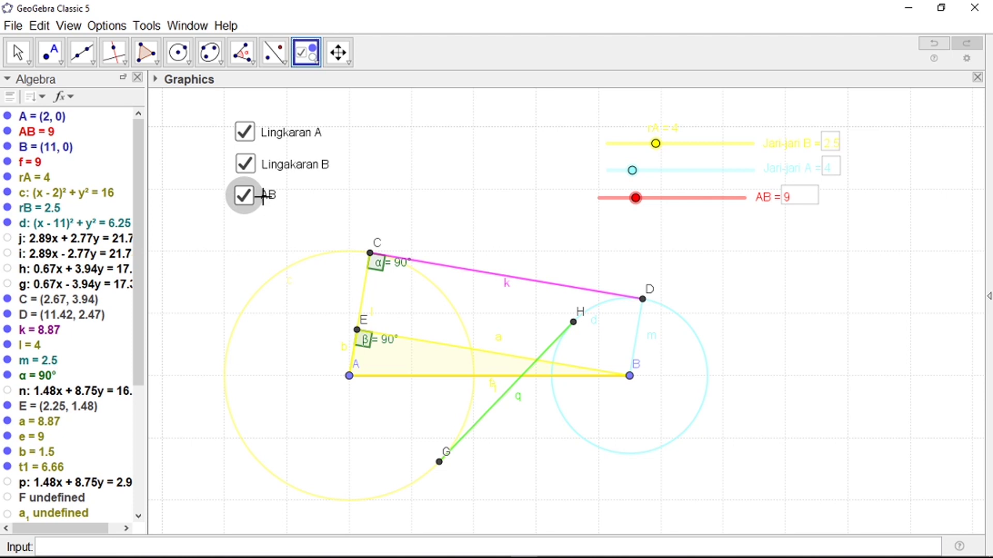
scroll(288, 224, down, 2)
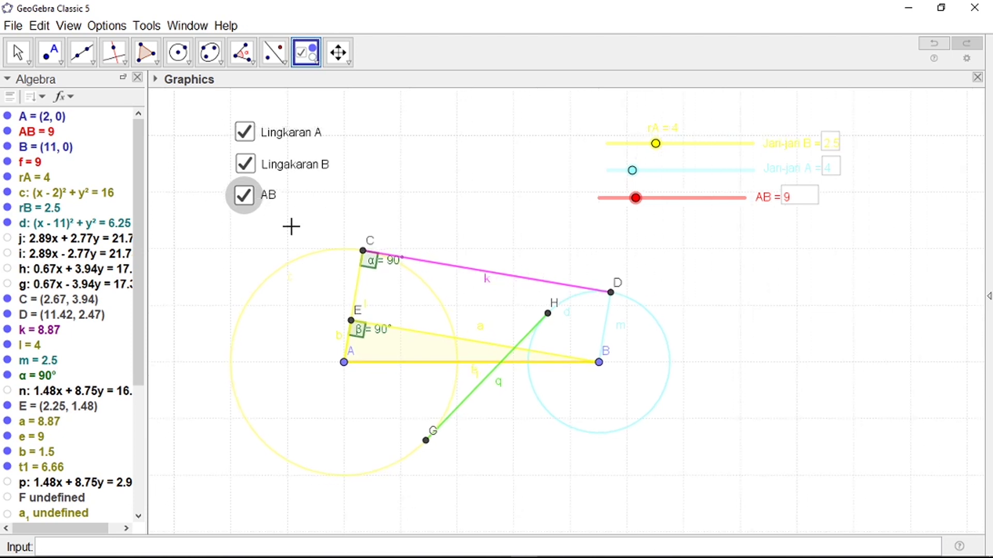
scroll(250, 208, up, 2)
scroll(305, 229, up, 1)
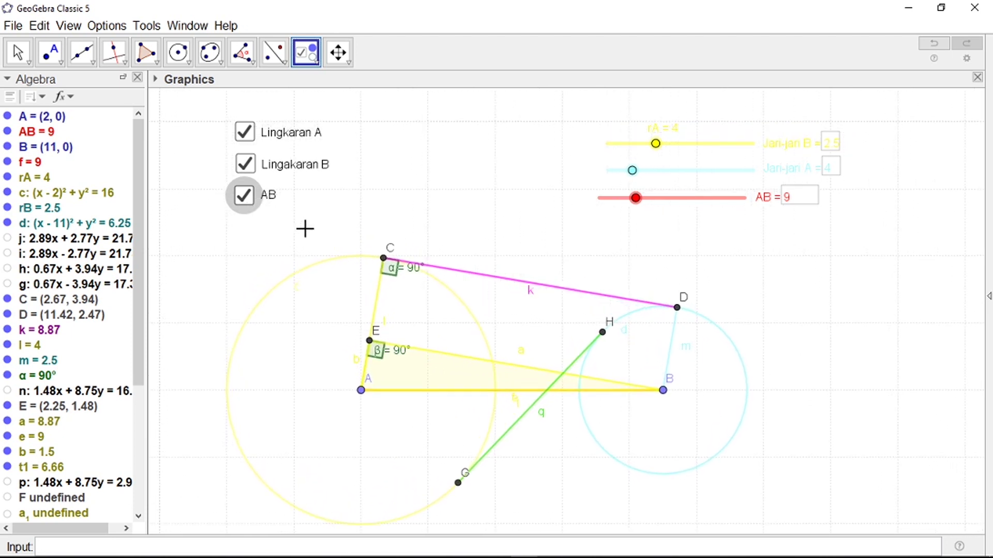
click(15, 27)
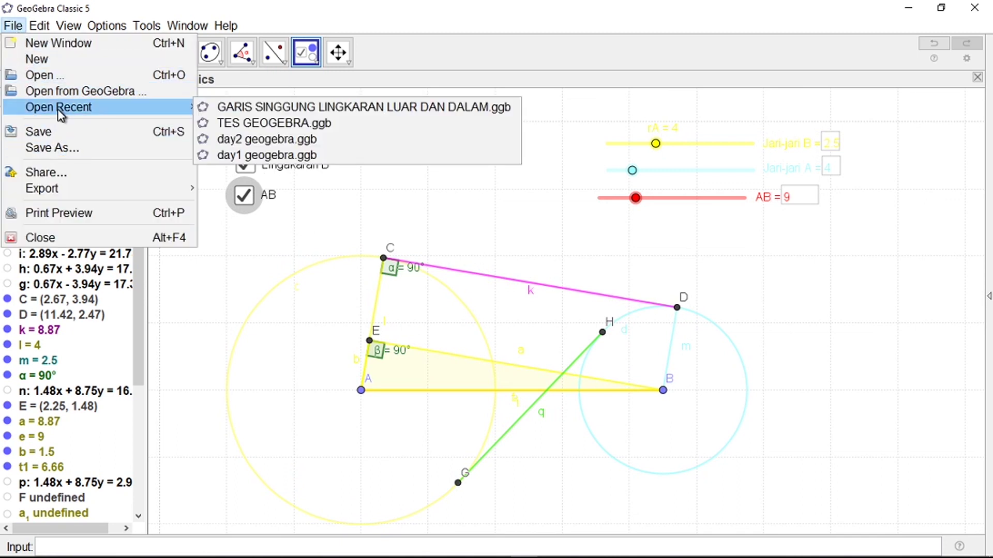
click(61, 148)
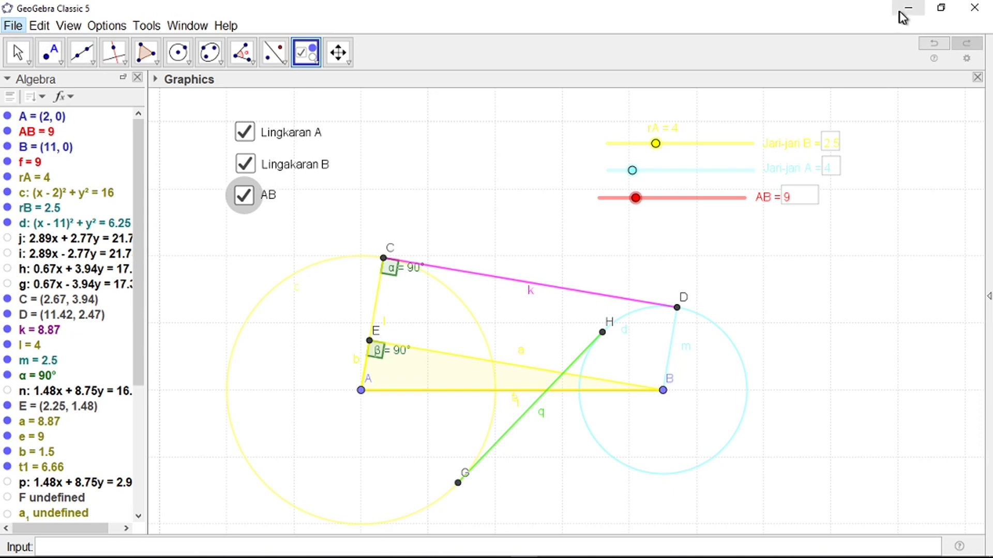
key(ctrl+s)
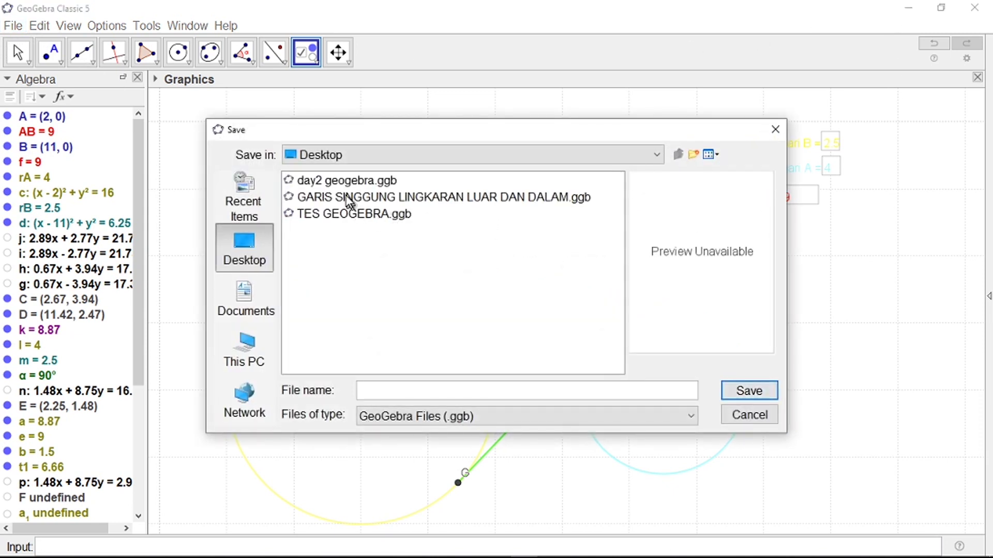
click(348, 199)
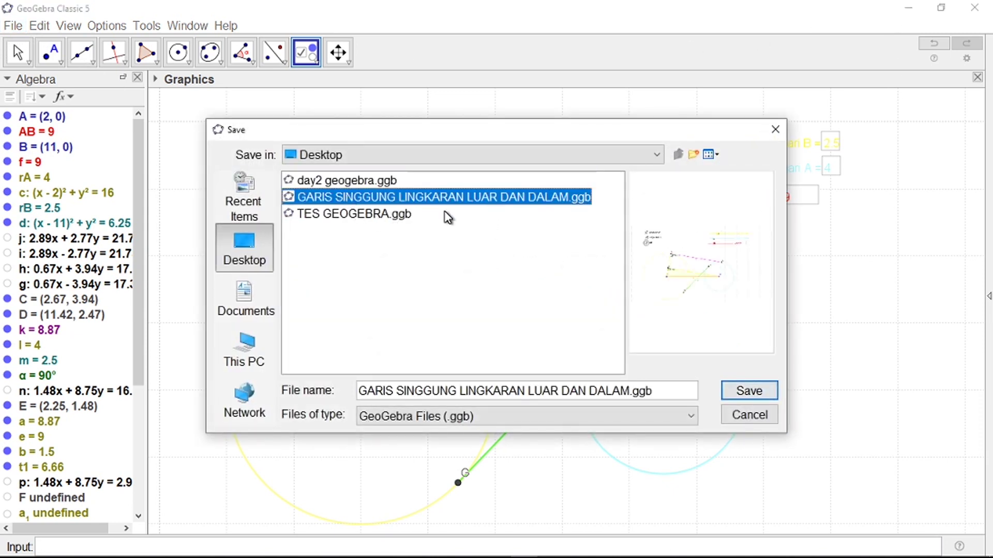
click(751, 416)
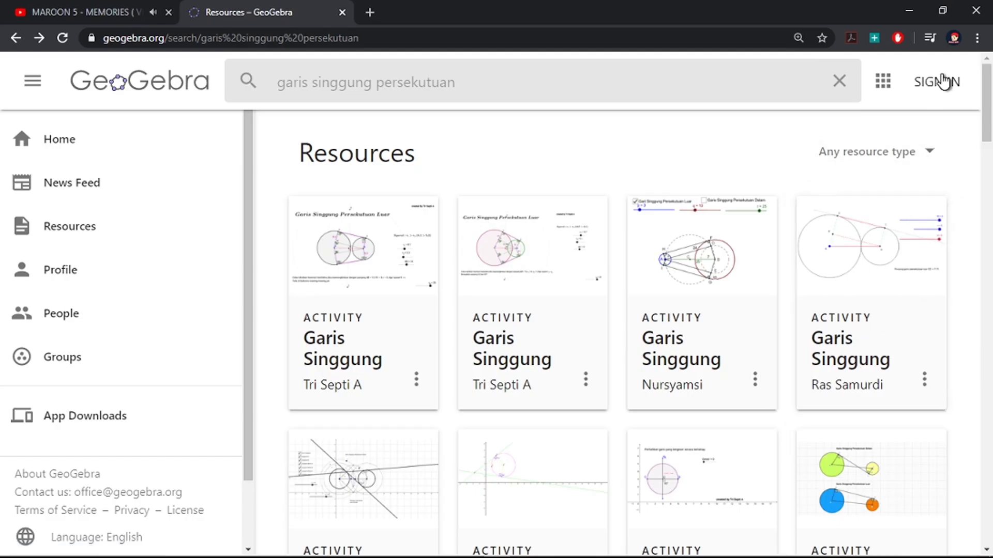
Step: Open the geogebra.org sign-up form and enter the username and saved email address
click(942, 80)
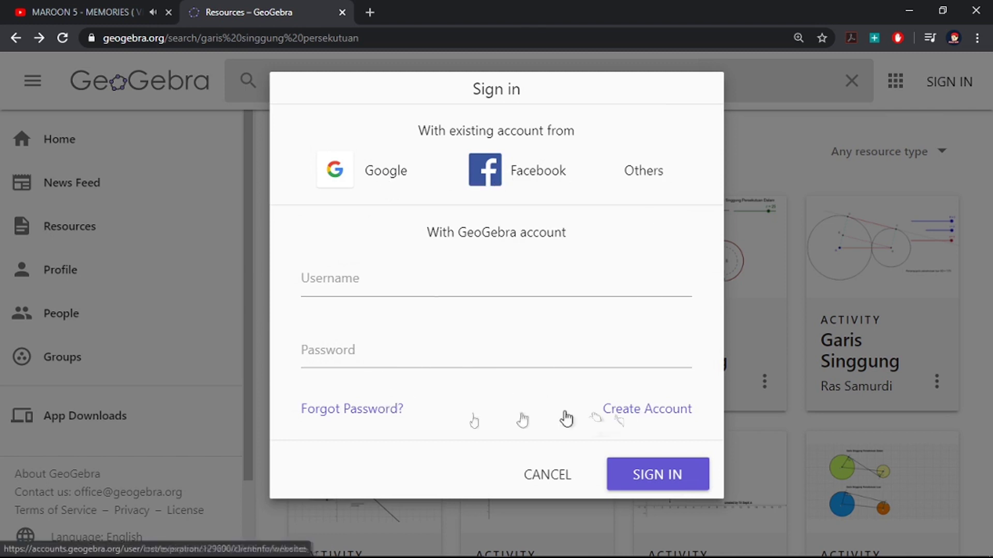
click(656, 411)
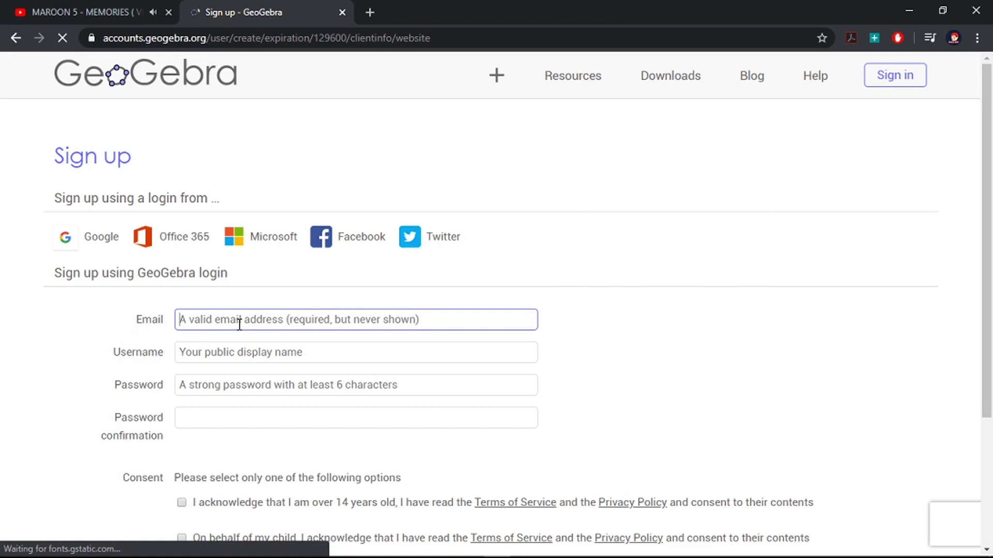
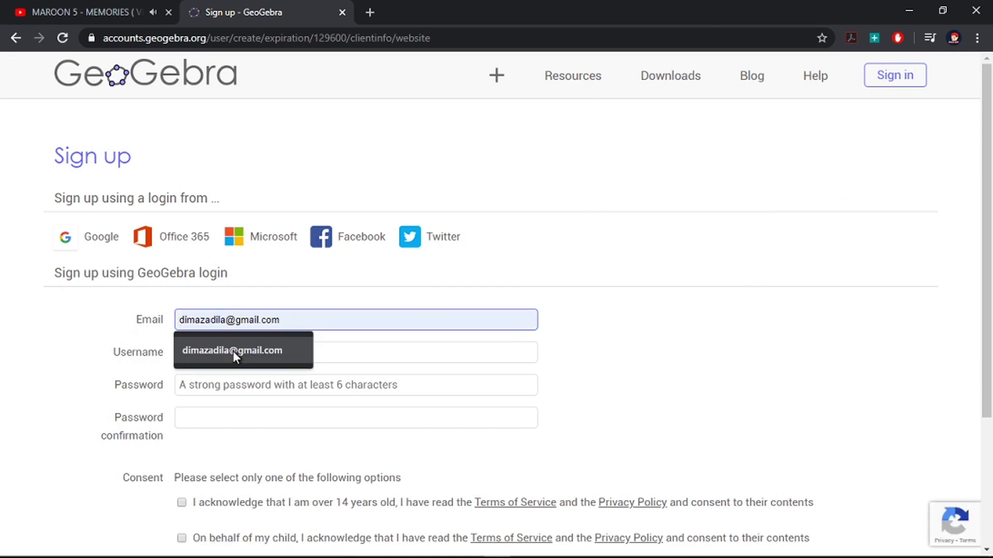
click(233, 352)
Step: Enter and confirm the password, accept the over-14 consent, and create the account
click(231, 385)
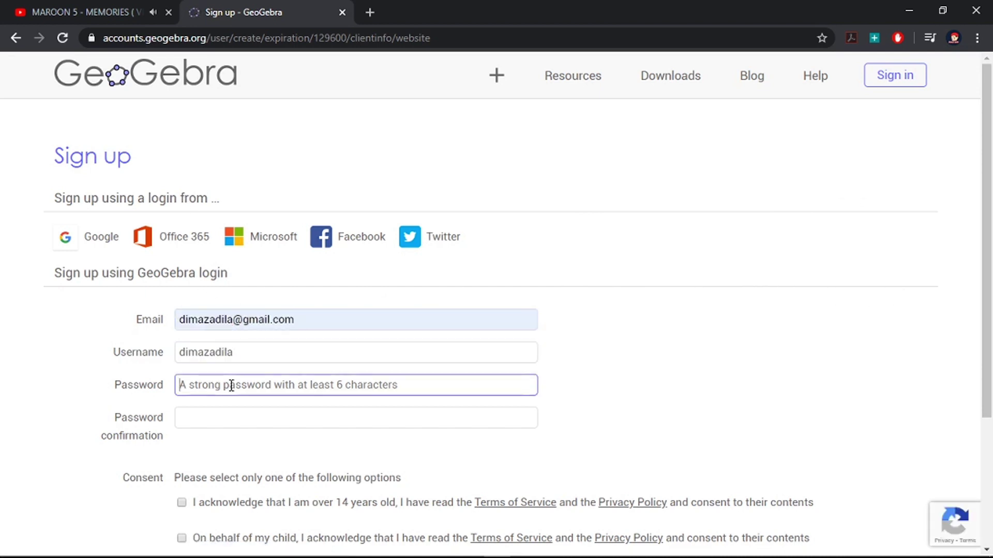
text(******)
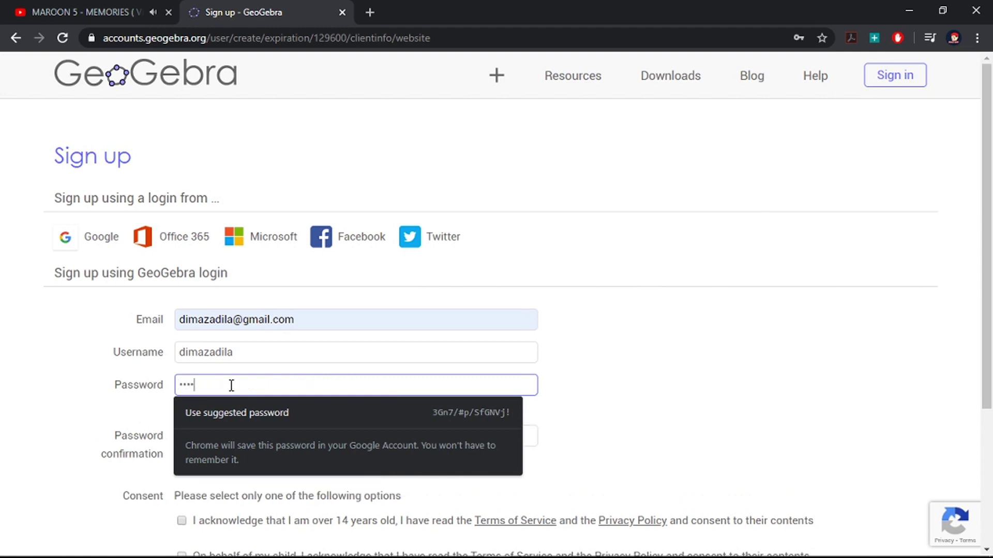
click(251, 422)
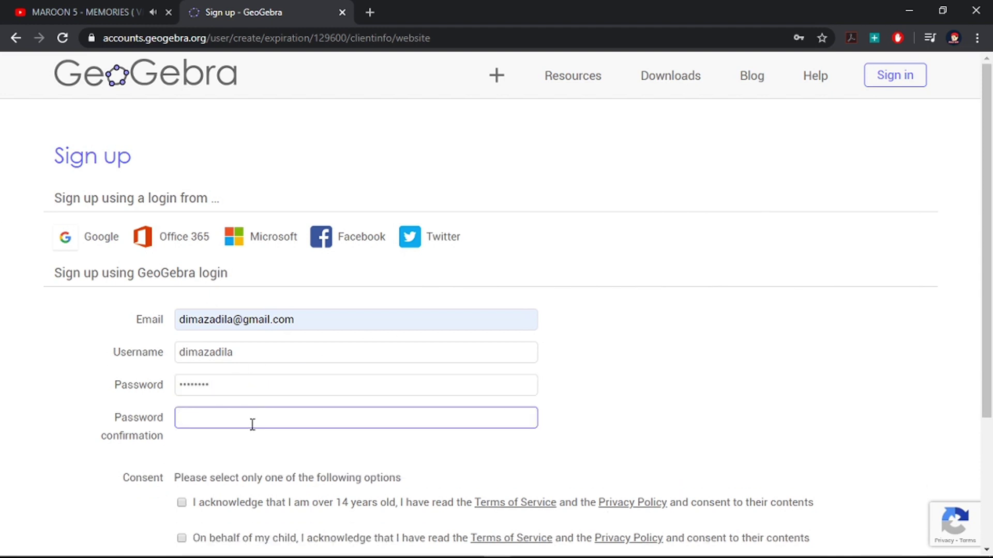
text(********)
scroll(293, 434, down, 3)
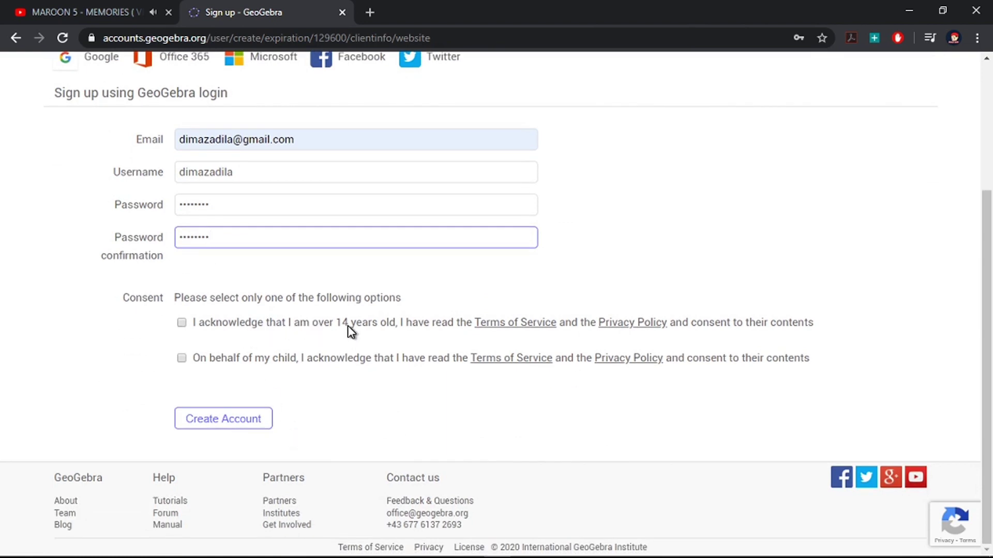
click(182, 323)
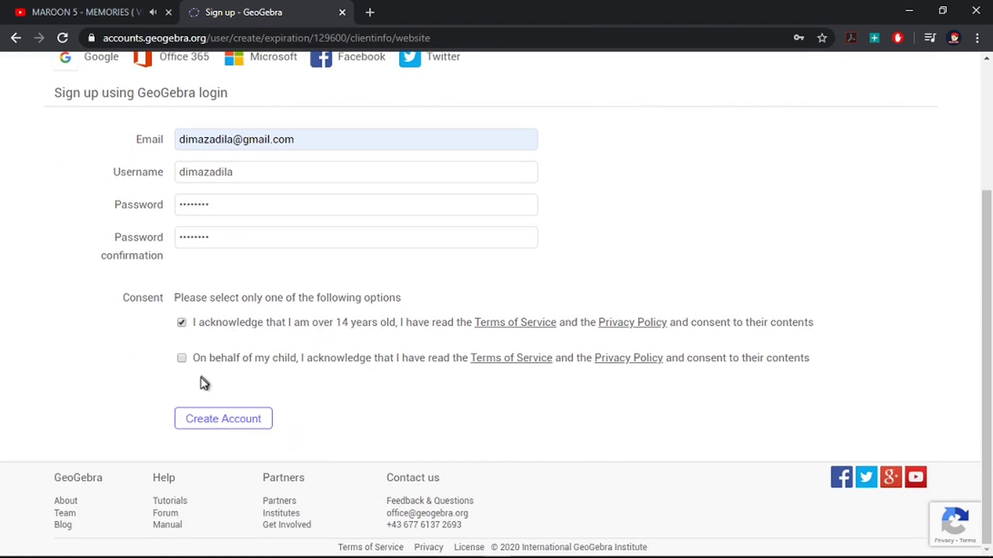
click(228, 423)
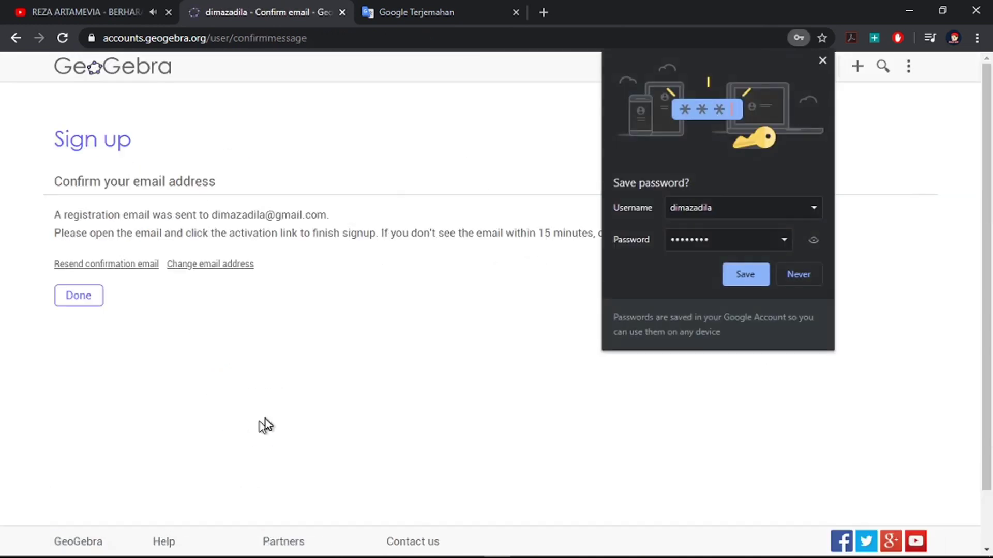
Step: Save the password in the browser, block location access, enter the name, and choose Teacher and Male
click(749, 276)
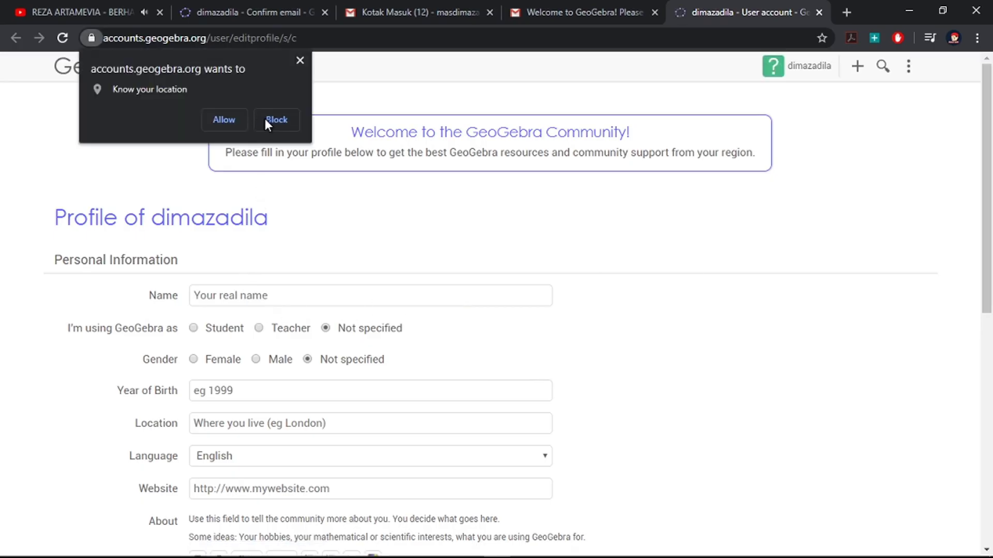
click(265, 120)
click(269, 300)
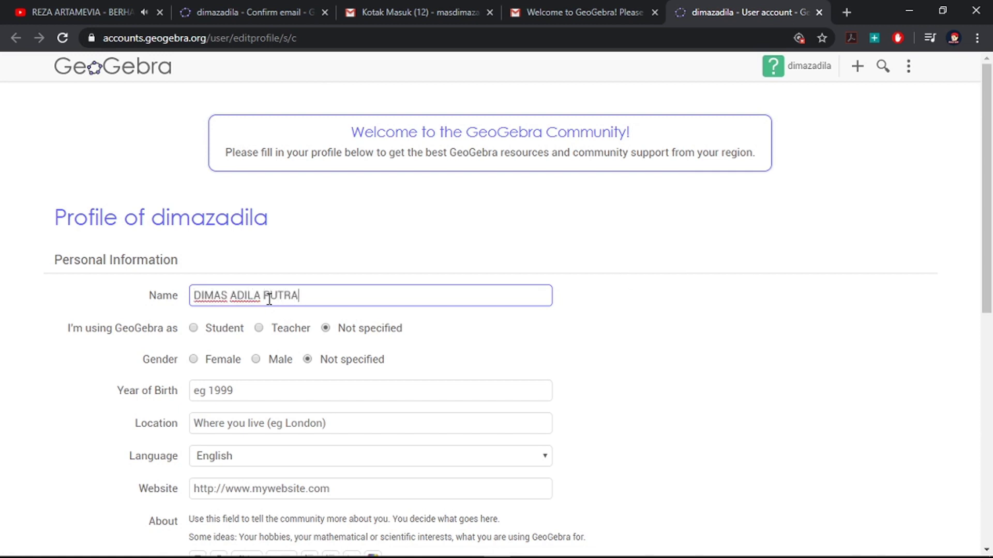
click(259, 329)
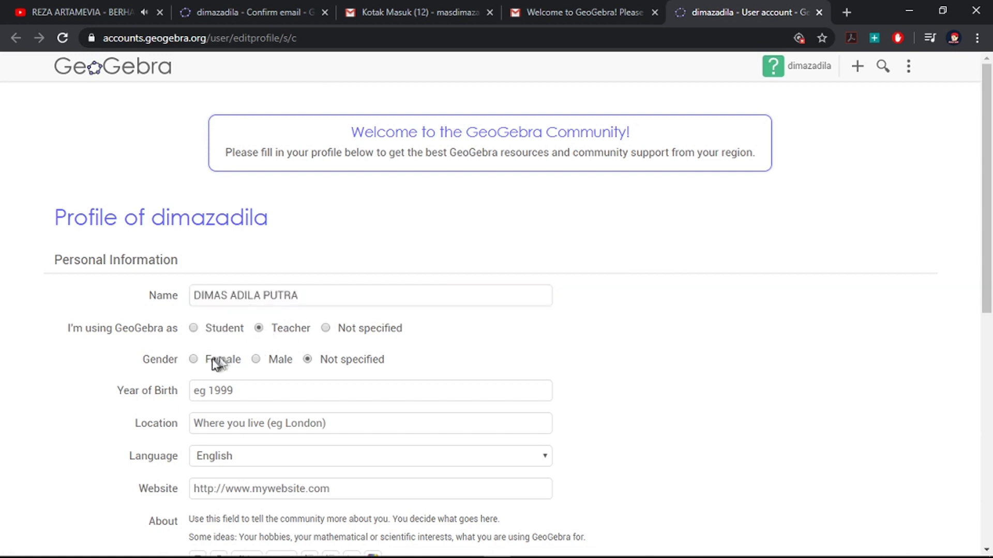
click(256, 360)
Step: Enter the birth year, set the location to Indonesia and the profile language to Indonesian
scroll(278, 366, down, 1)
click(223, 318)
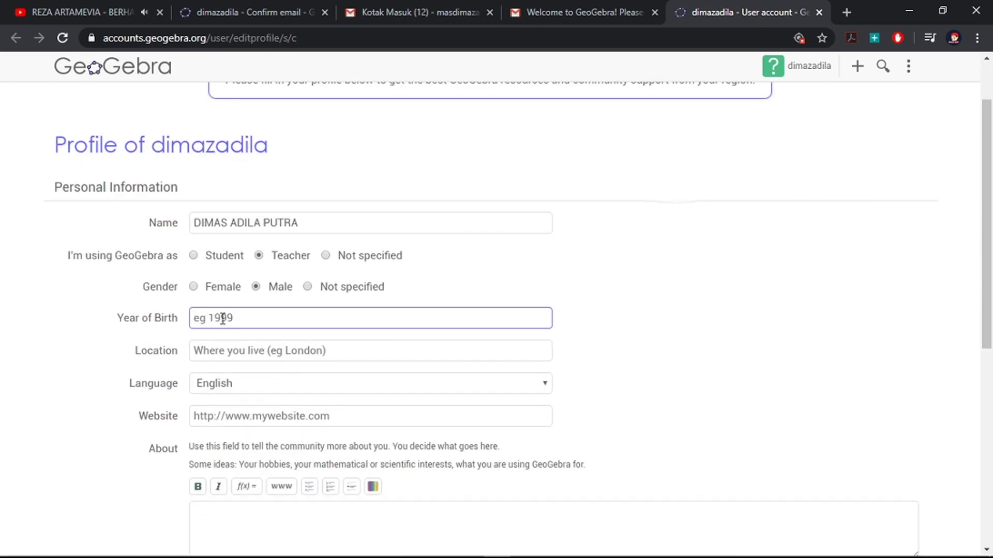
click(273, 349)
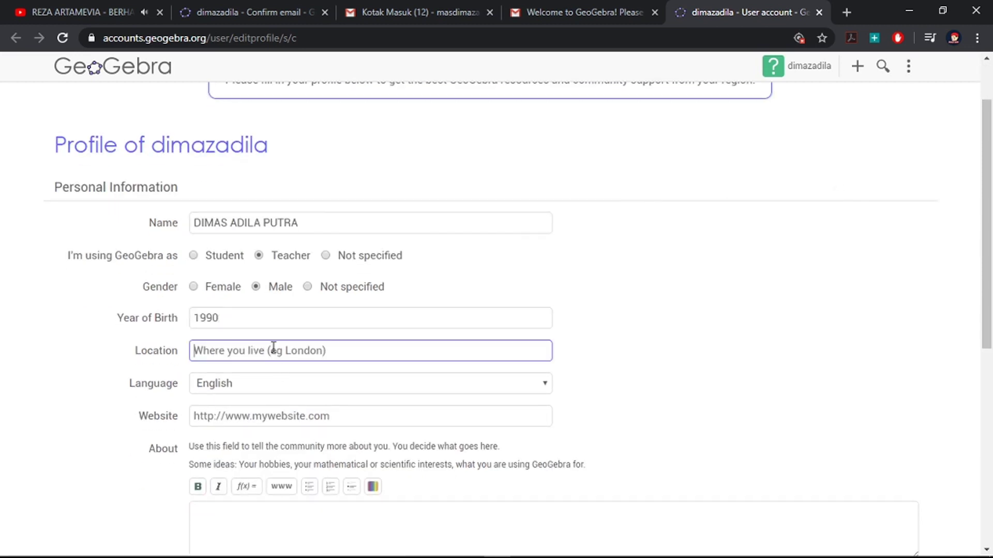
text(Indonesia)
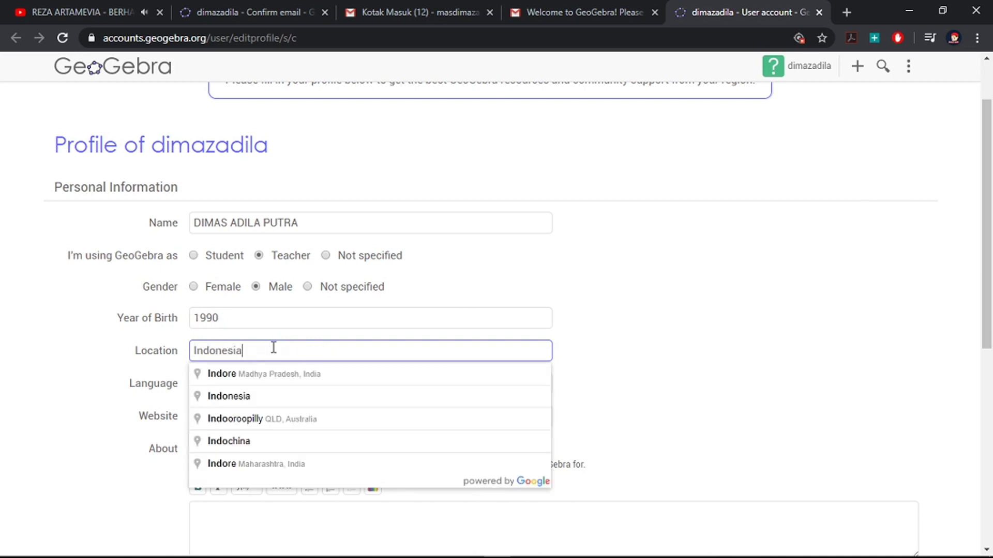
click(250, 394)
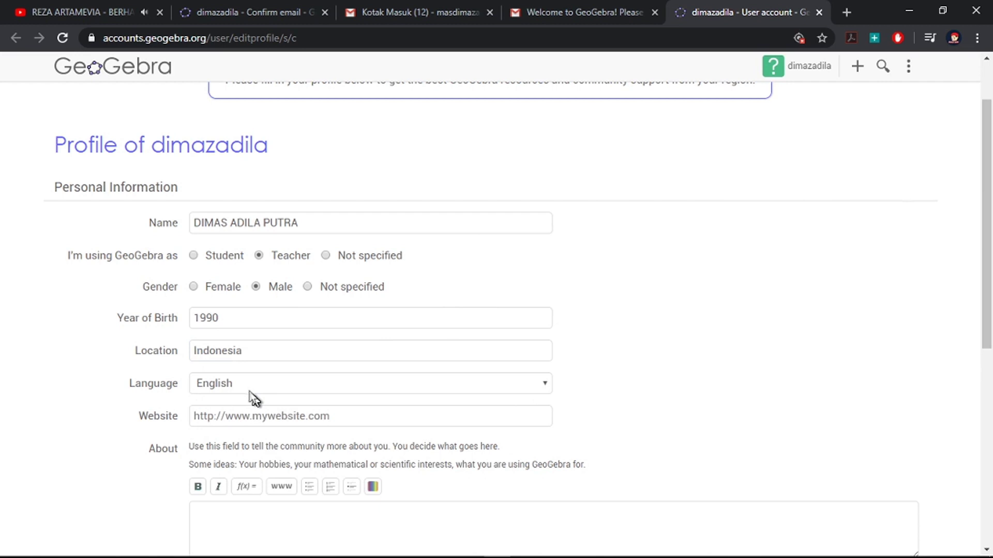
click(221, 386)
scroll(297, 338, down, 3)
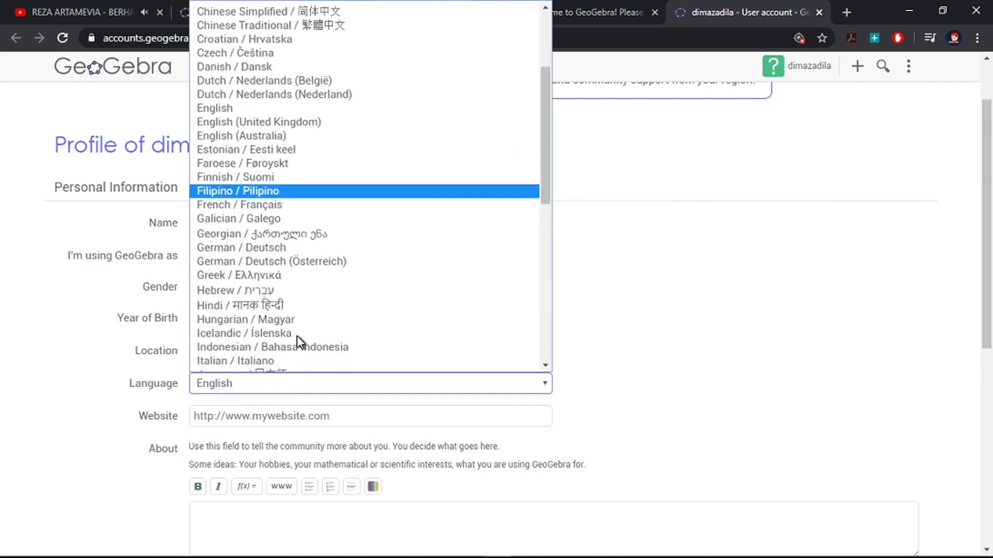
click(296, 347)
Step: Finish the profile setup, reset the page zoom, and go to the GeoGebra home page
click(296, 417)
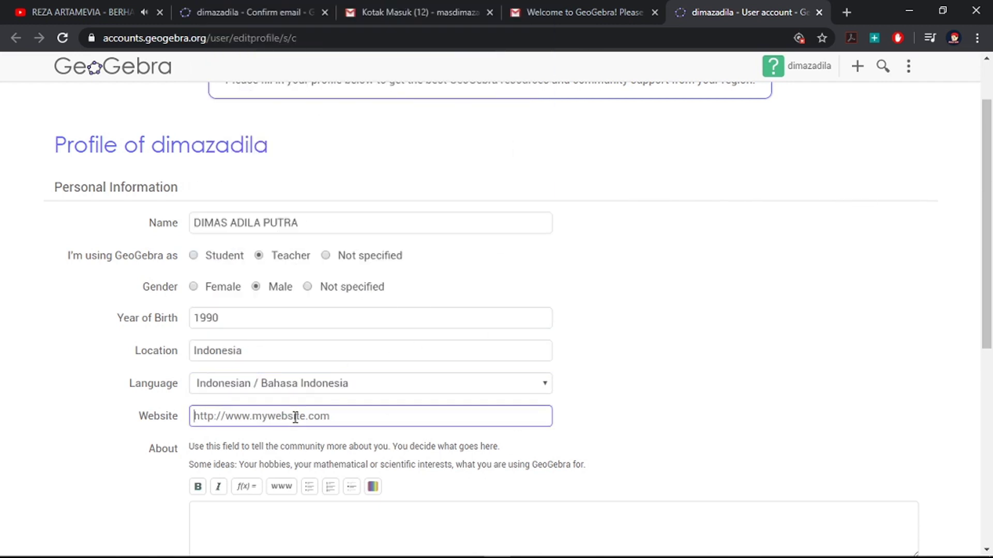
scroll(321, 420, down, 3)
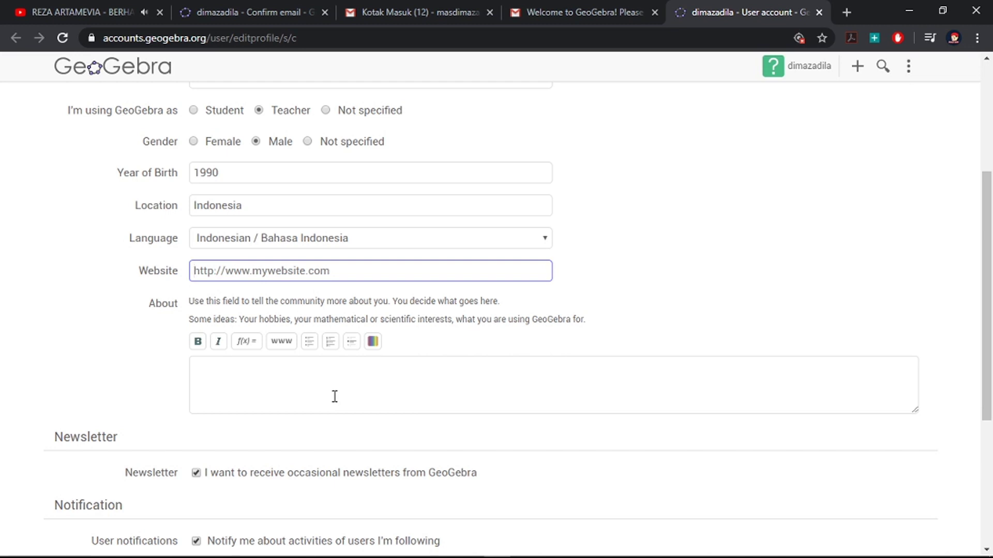
scroll(334, 396, down, 2)
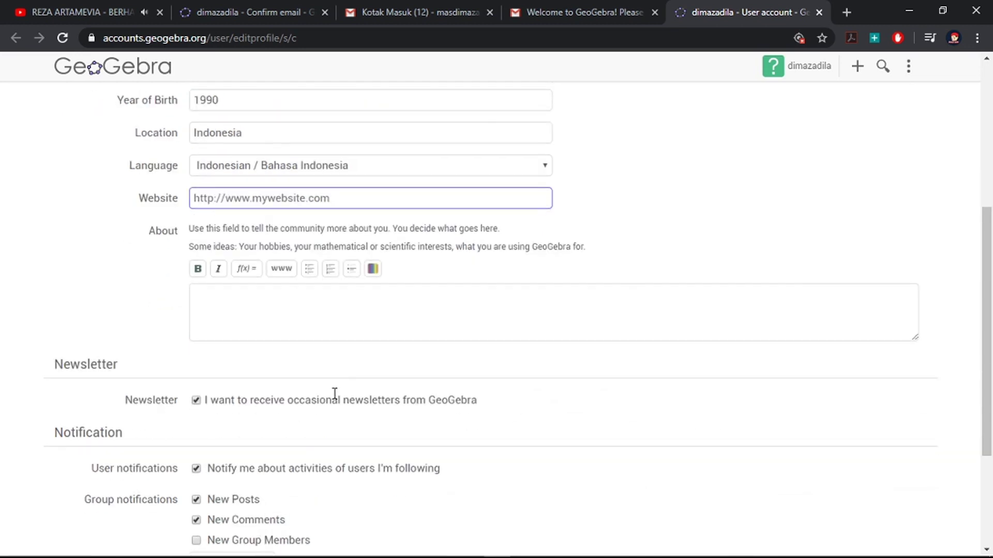
scroll(336, 400, down, 2)
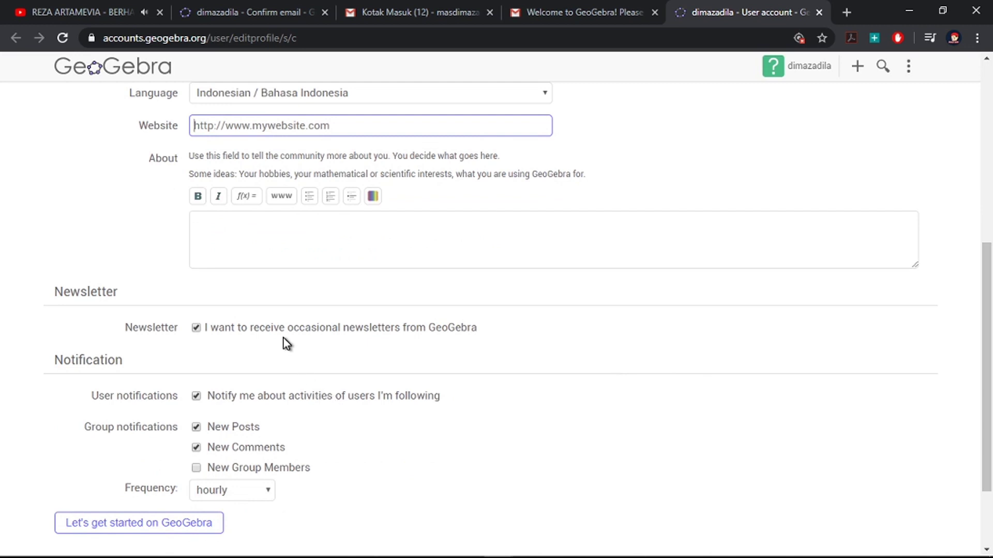
scroll(283, 338, down, 2)
click(195, 420)
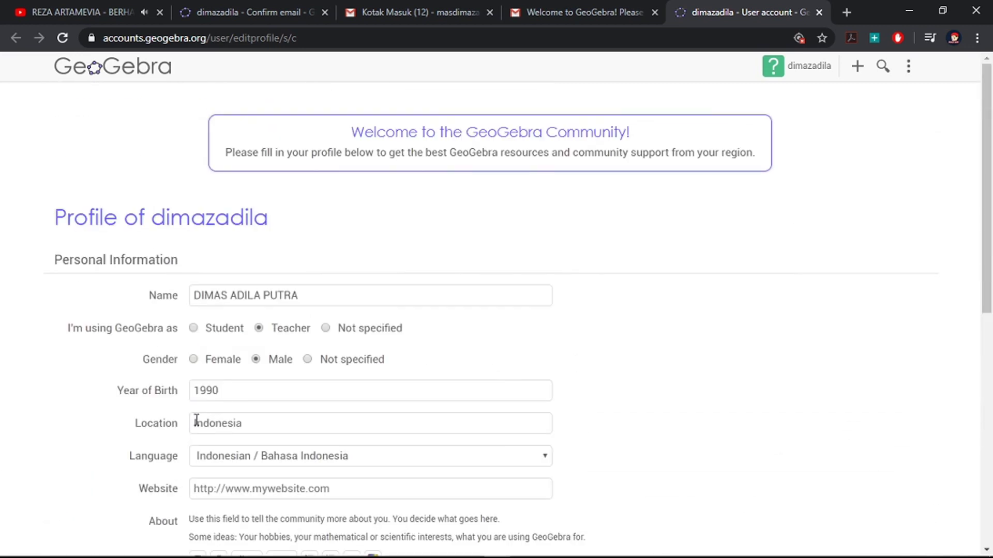
scroll(196, 420, down, 10)
click(200, 419)
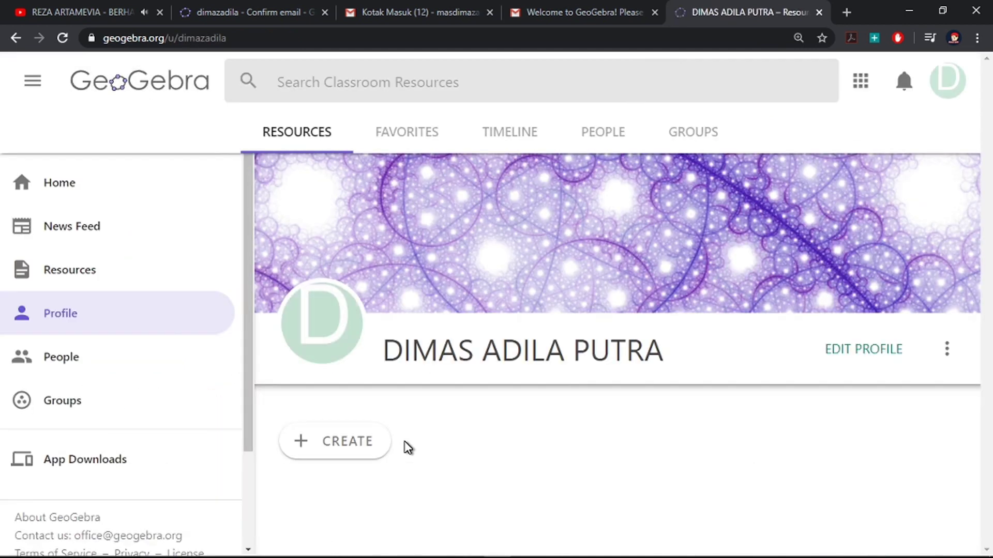
key(ctrl+0)
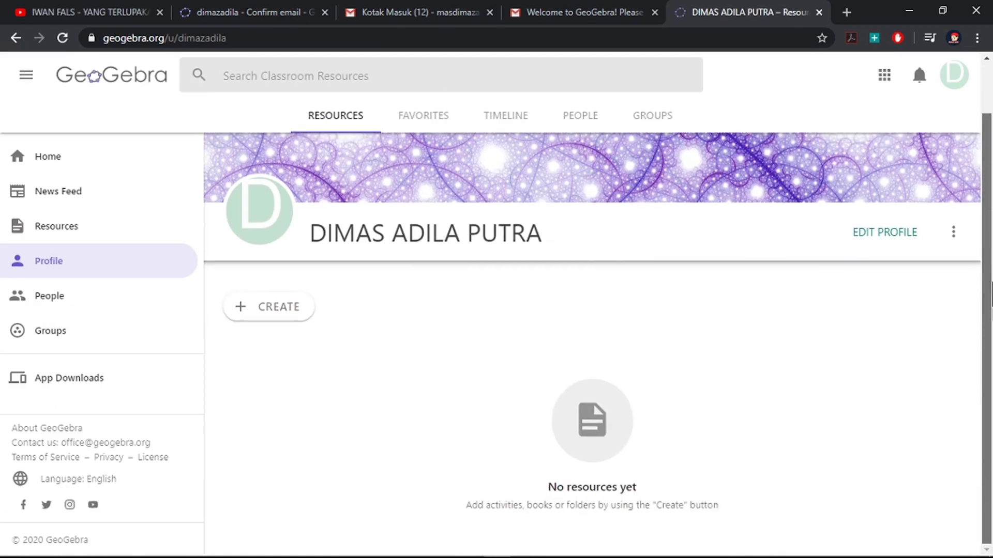
click(58, 165)
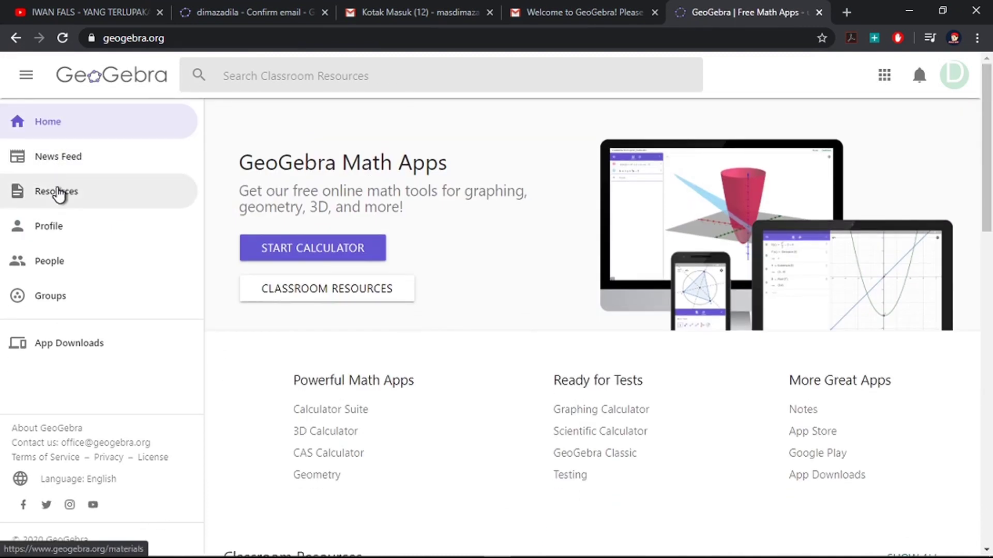
Step: Browse the News Feed and Resources, return to the profile, and bring up the CREATE options
click(61, 171)
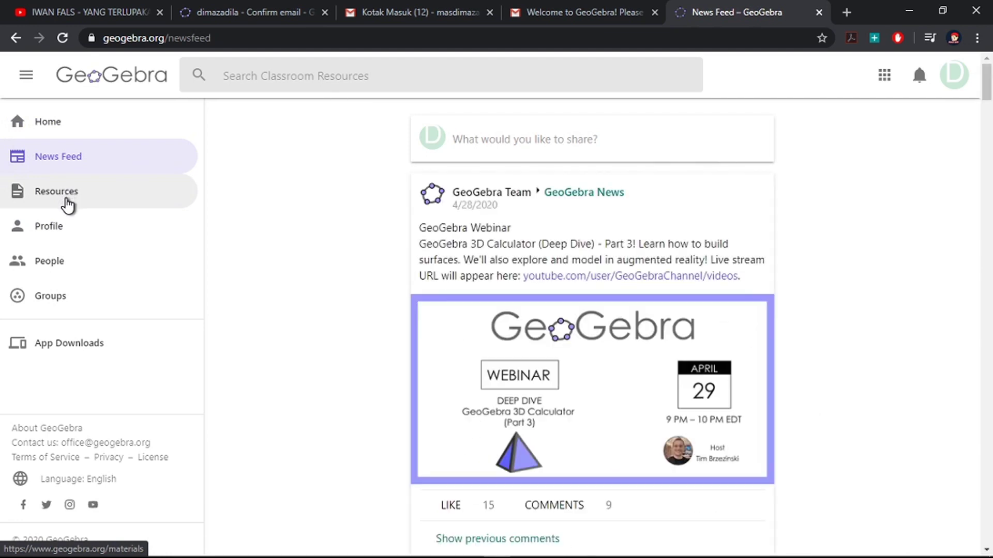
scroll(373, 365, down, 3)
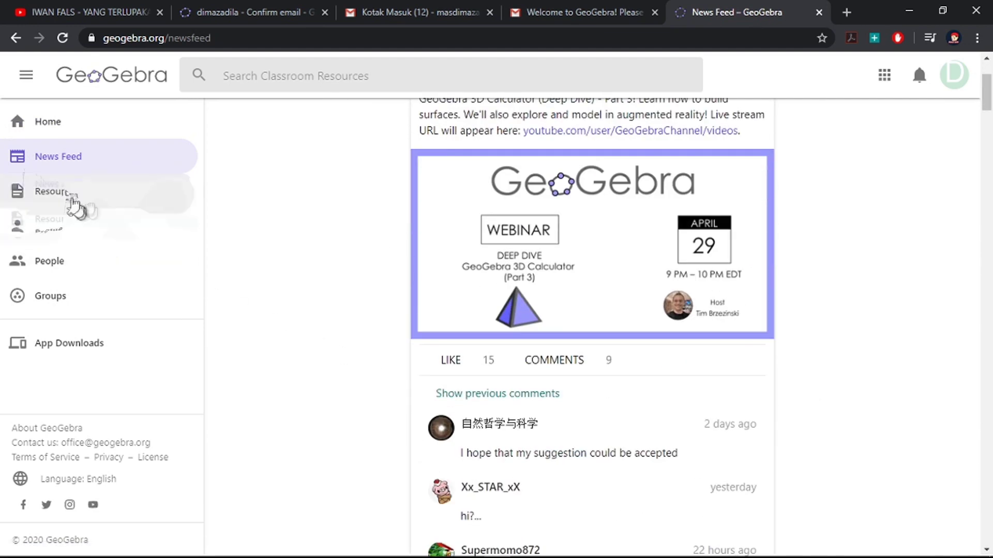
click(71, 198)
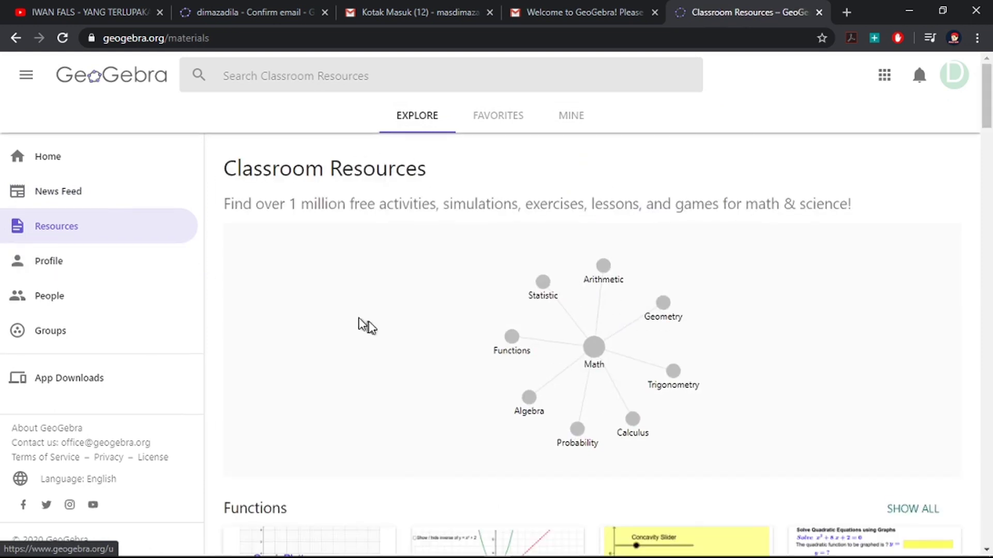
click(54, 269)
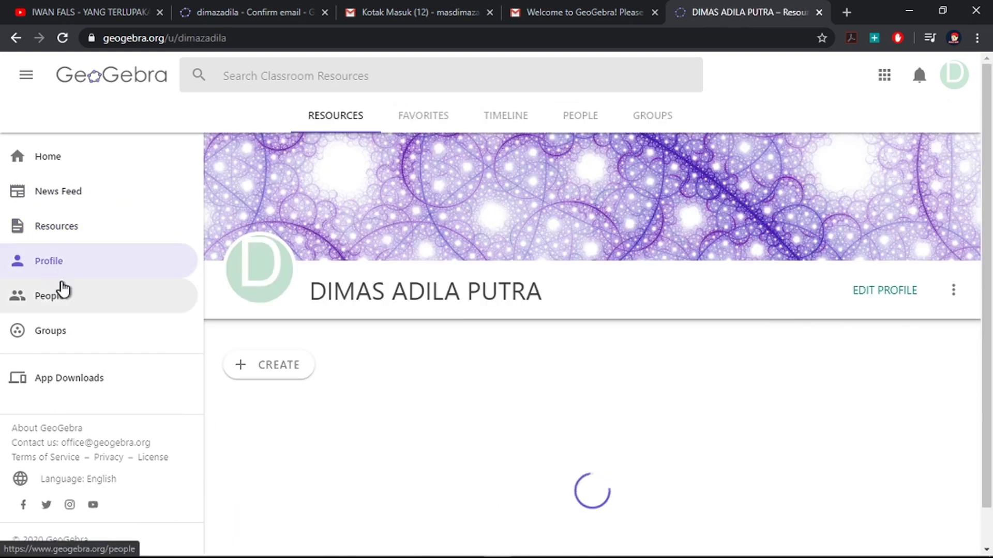
scroll(647, 379, down, 1)
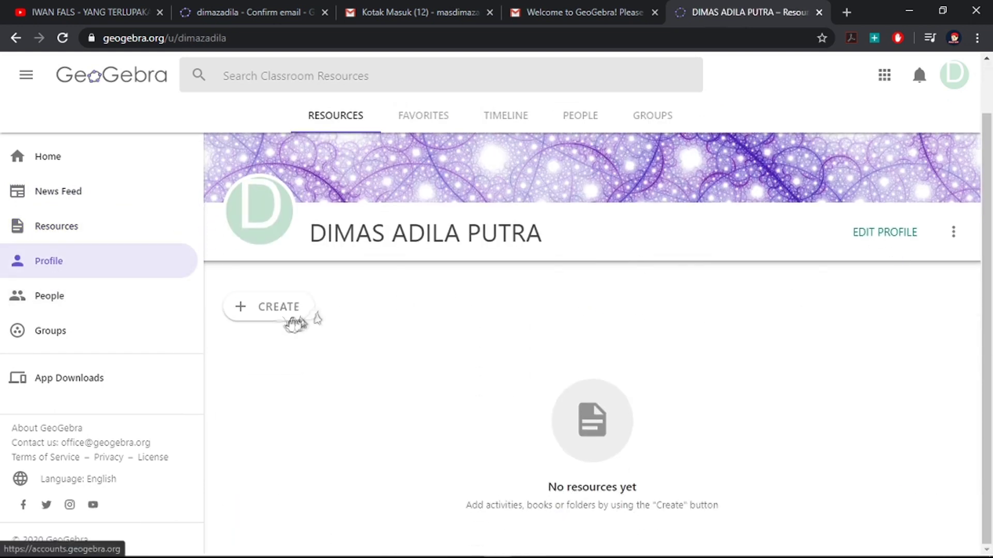
click(254, 317)
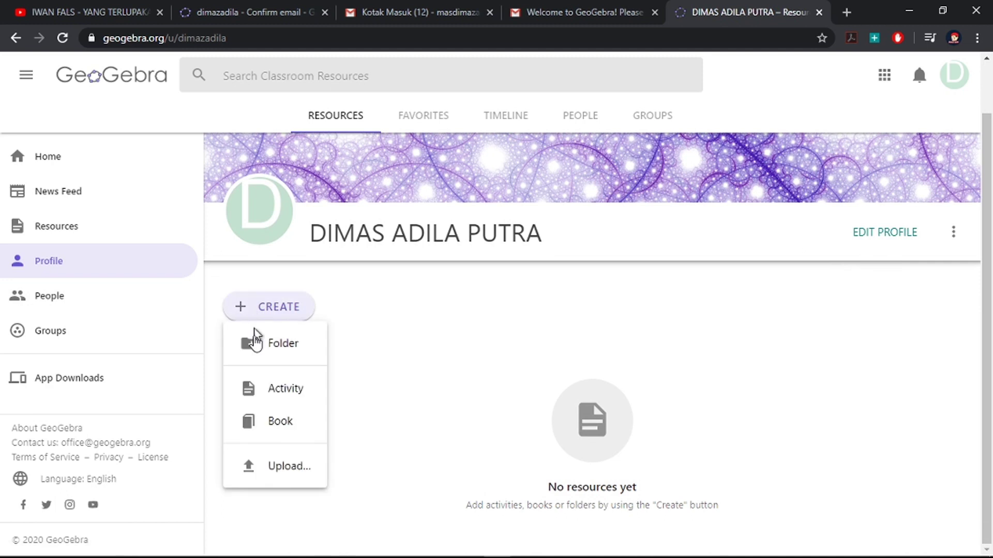
Step: Upload the GARIS SINGGUNG LINGKARAN LUAR DAN DALAM .ggb file from the Desktop
click(268, 469)
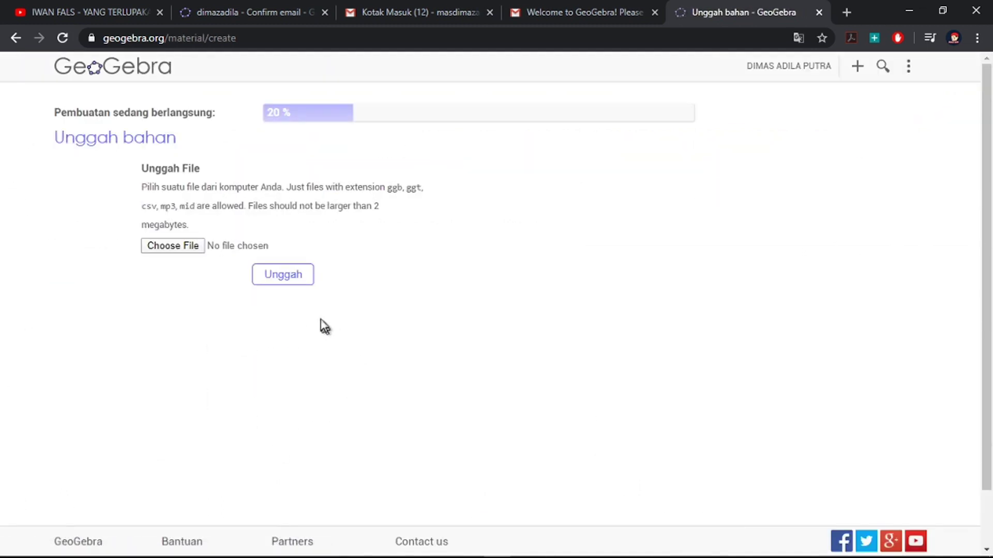
click(171, 248)
click(169, 252)
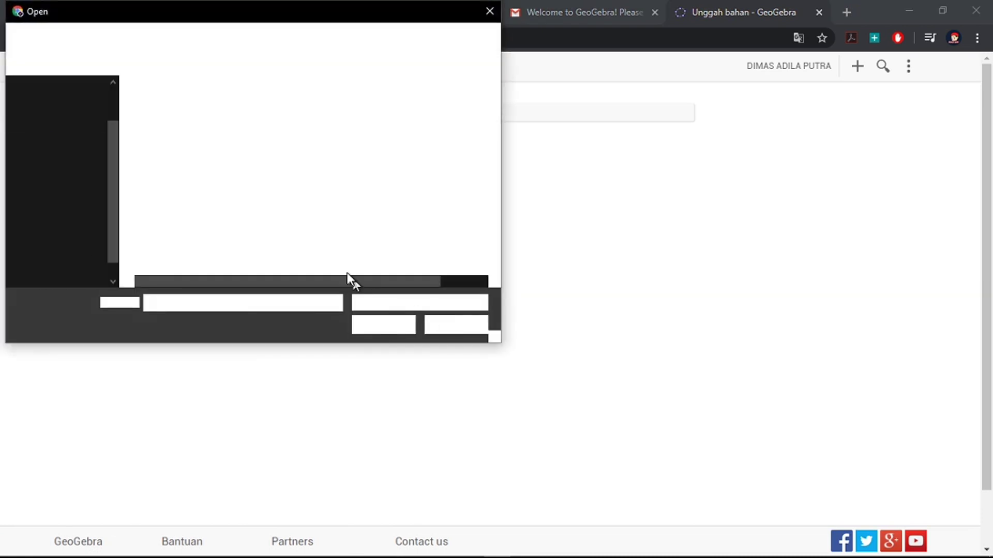
click(188, 123)
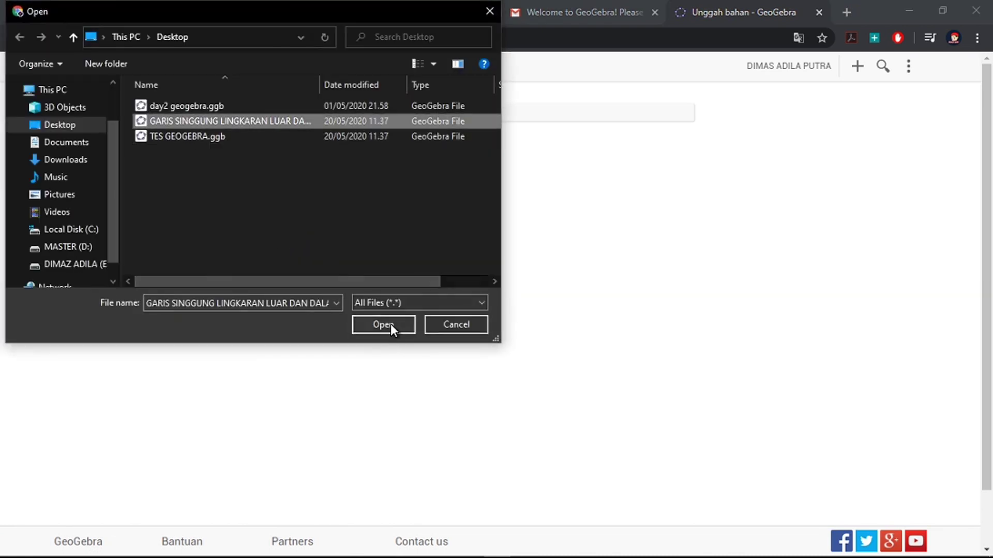
click(392, 326)
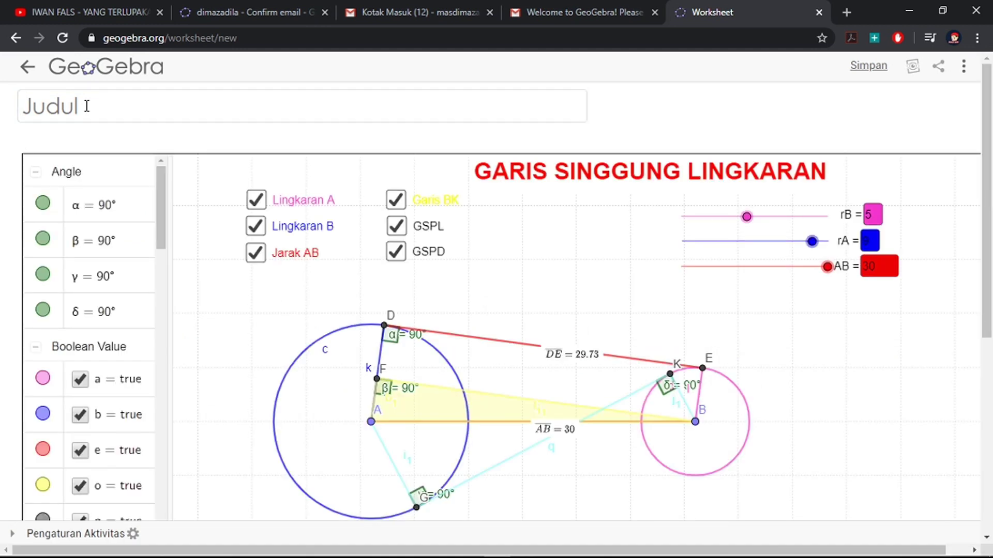
Step: Title the worksheet 'GARIS SINGGUNG LINGKARAN (PERSEKUTUAN LUAR DAN DALAM)', correcting the typos
click(86, 106)
text(GARIS SIN)
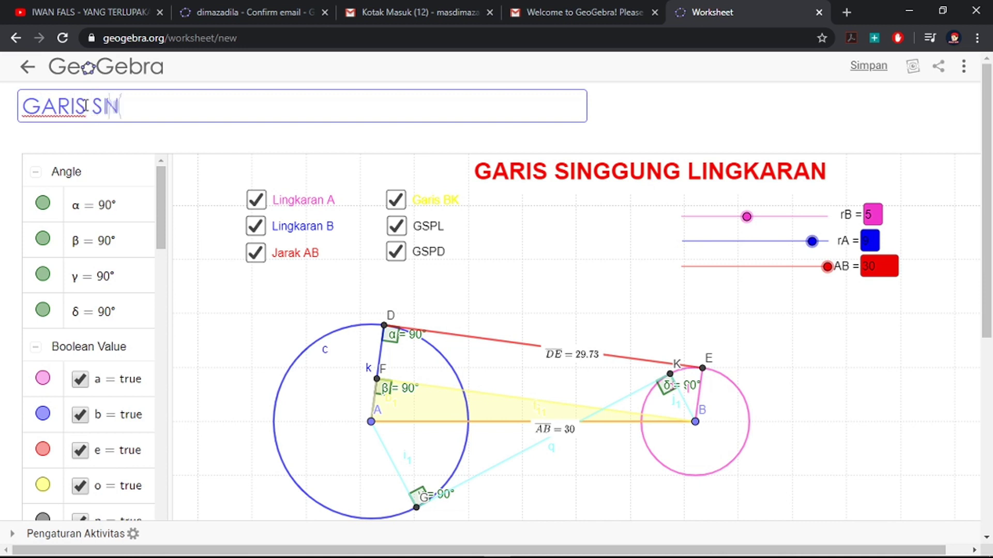
text(GGUNG L)
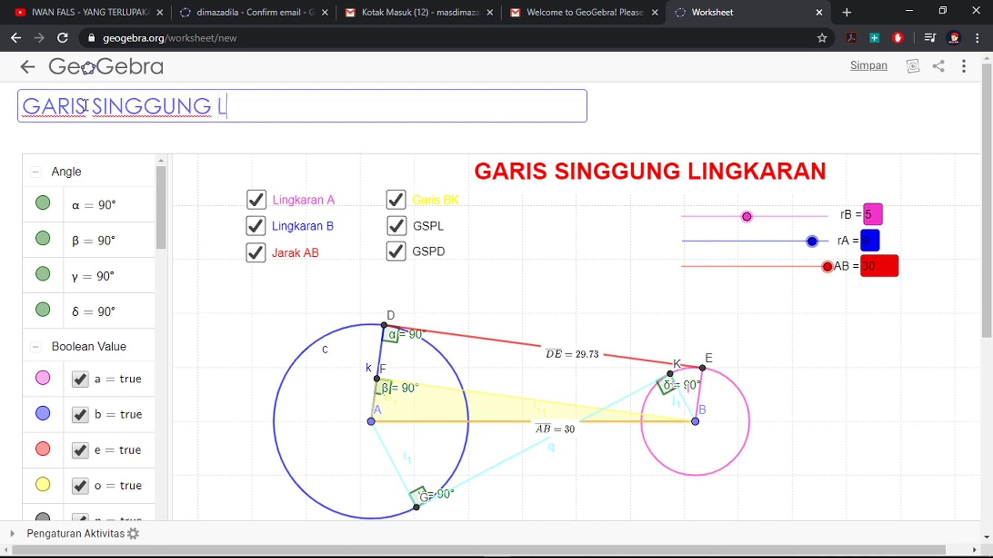
text(INGKARAN )
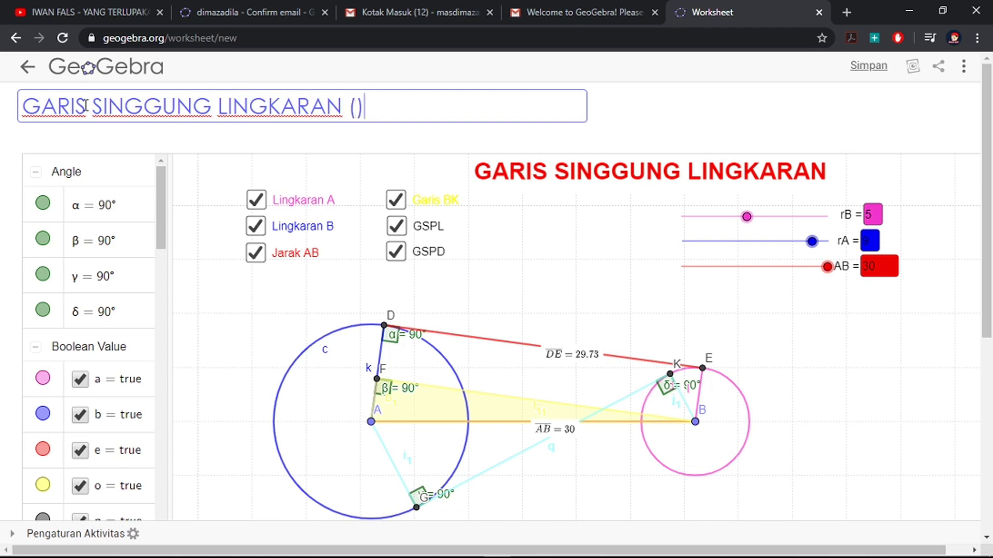
text((PERSEKU)
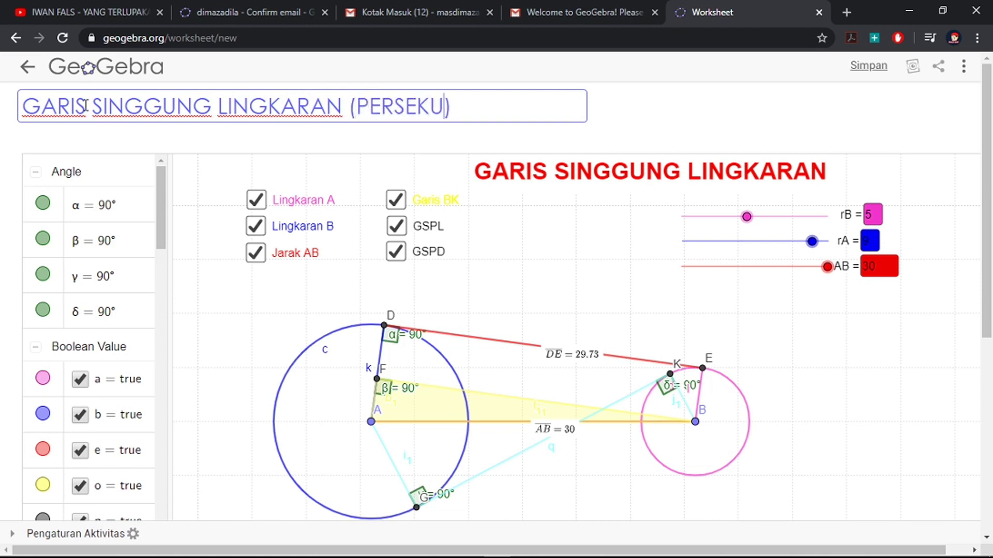
text(TUAN DL)
key(BackSpace)
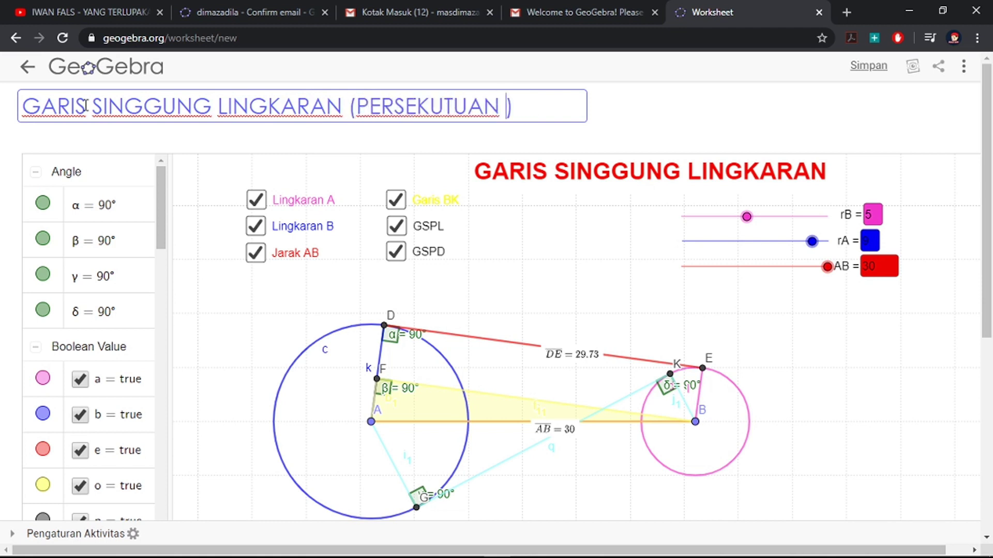
text(UAR DAN DA;AM)
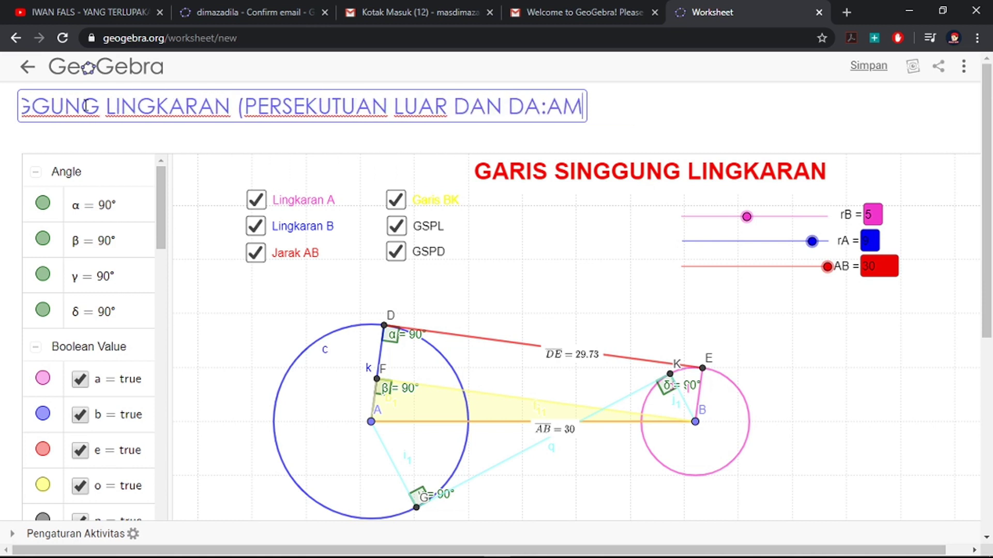
key(BackSpace)
key(BackSpace)
key(BackSpace)
text(LAM)
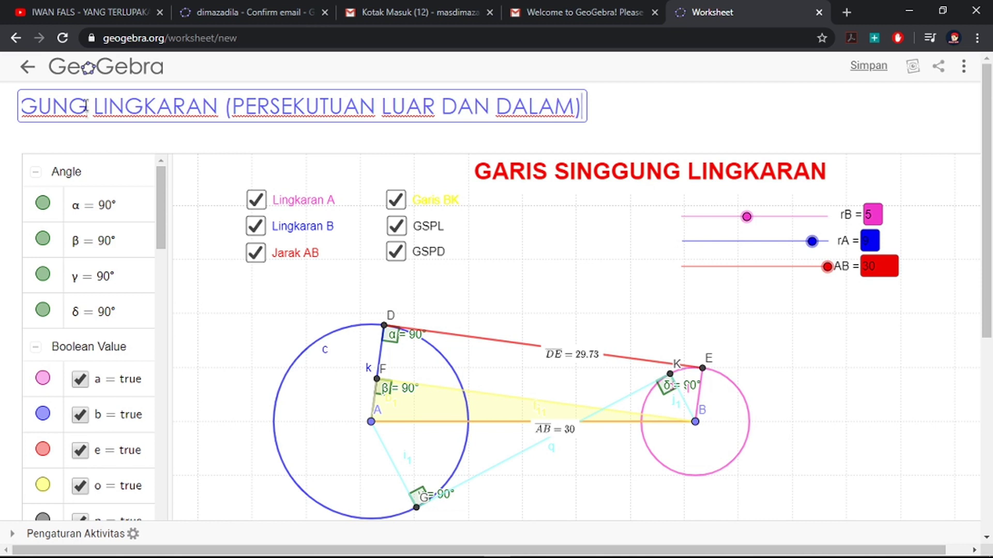
drag(991, 273, 991, 480)
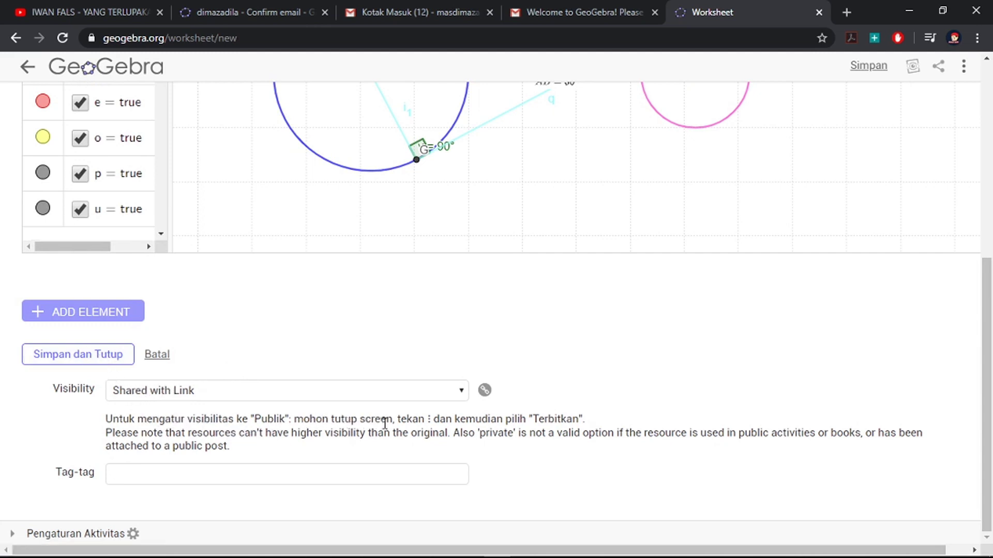
click(237, 393)
click(170, 421)
click(175, 397)
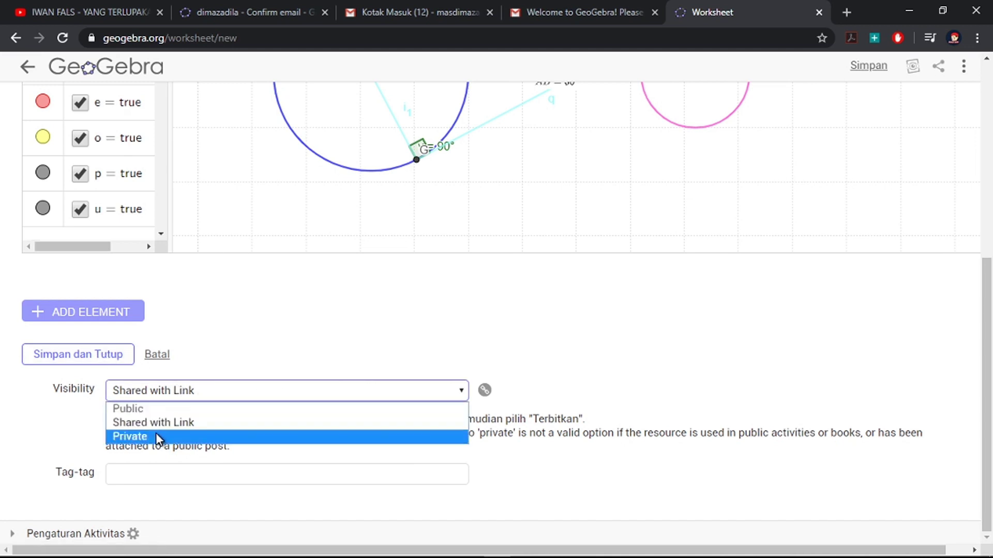
click(158, 436)
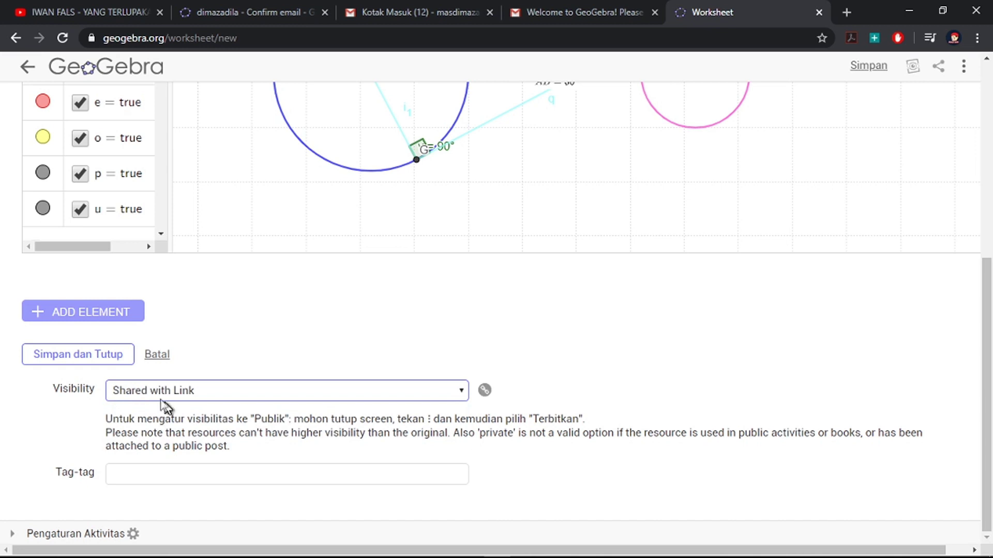
click(102, 536)
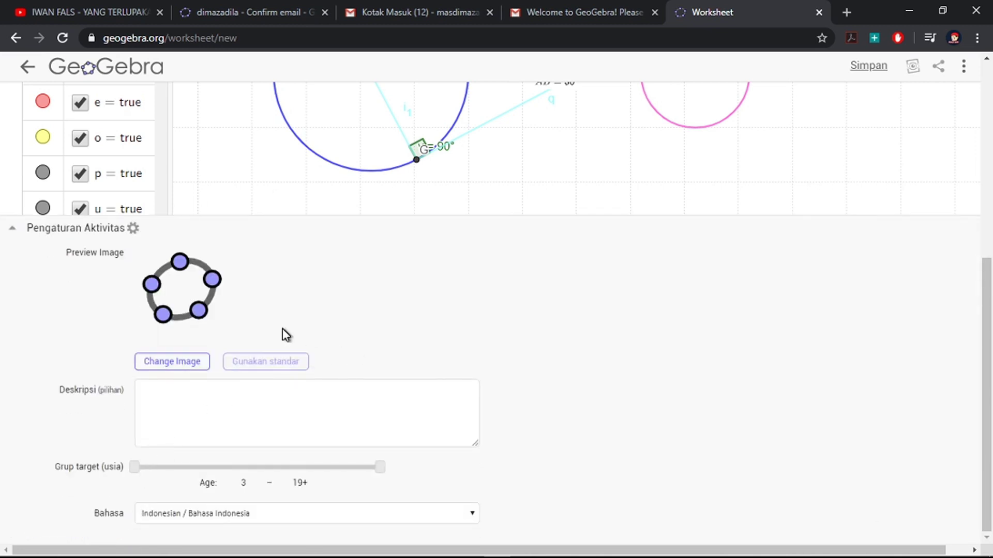
click(162, 364)
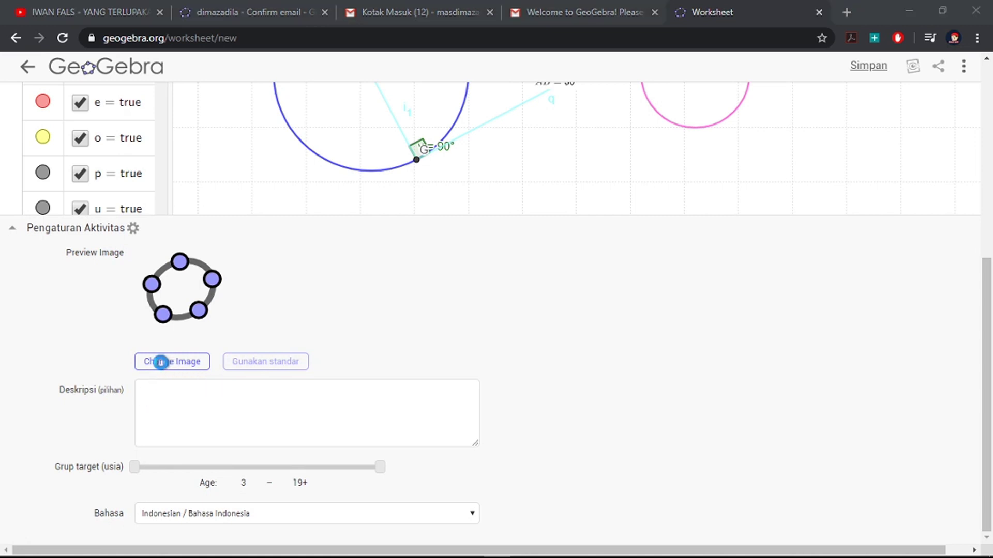
click(455, 325)
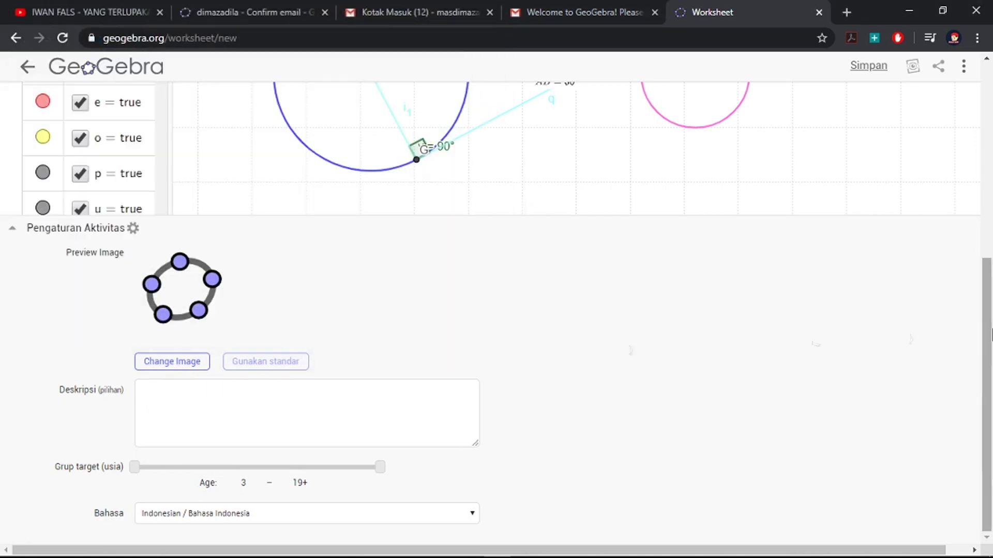
click(86, 228)
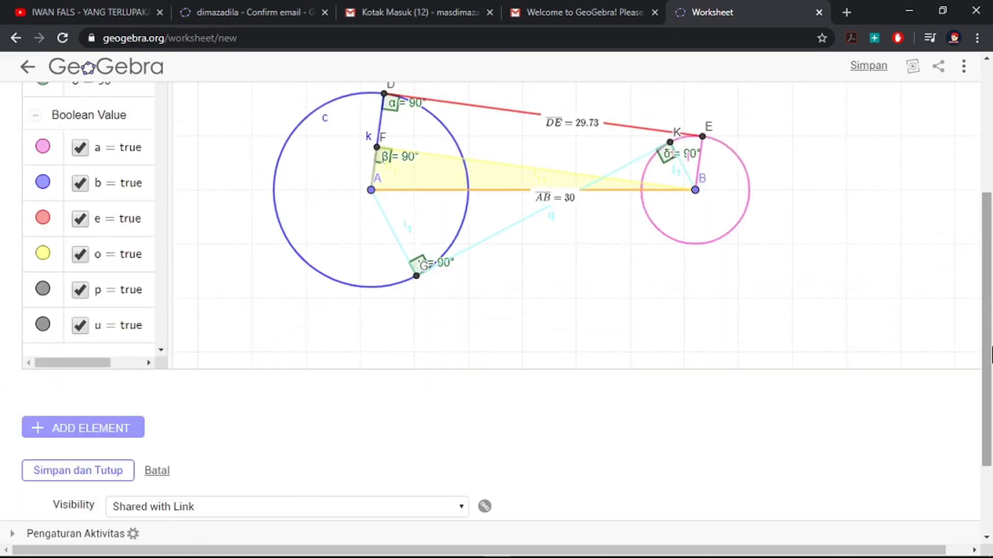
scroll(990, 250, up, 5)
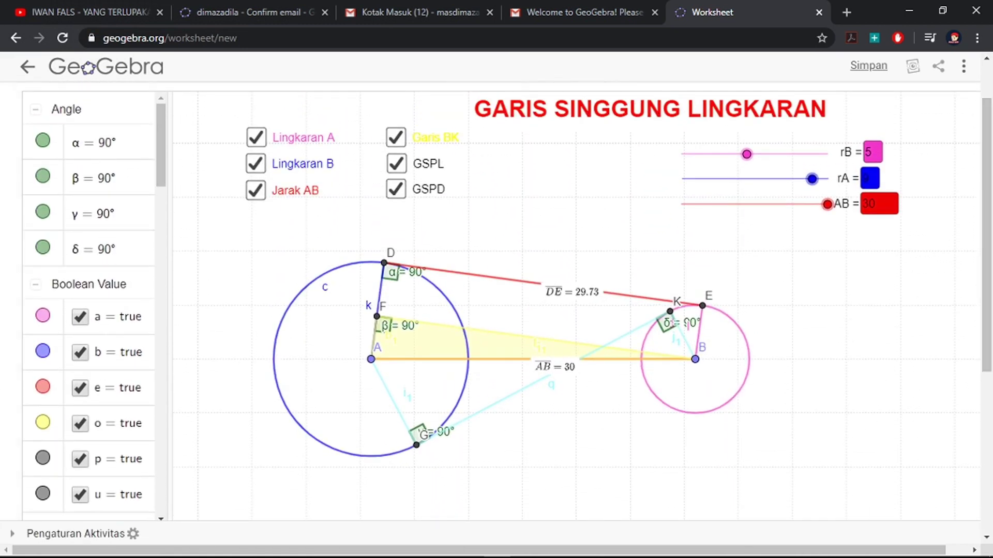
mouse_move(872, 547)
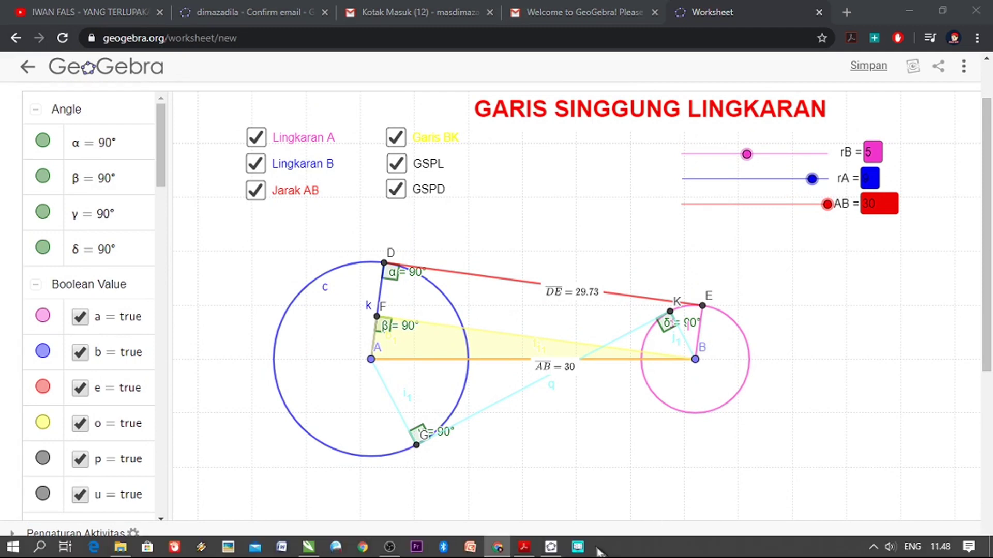
Step: Pan the construction into view and capture the Chrome worksheet window with Snipping Tool
click(577, 550)
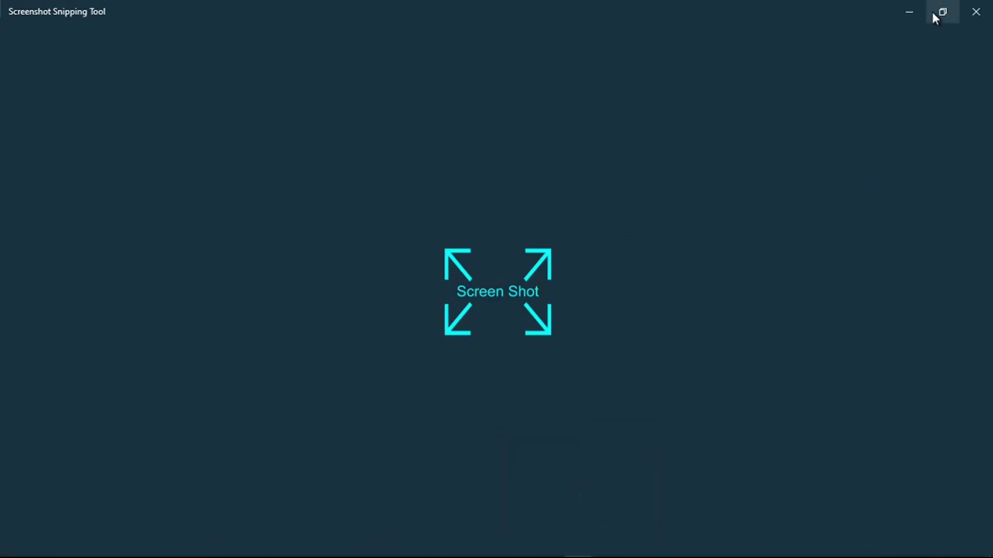
click(918, 14)
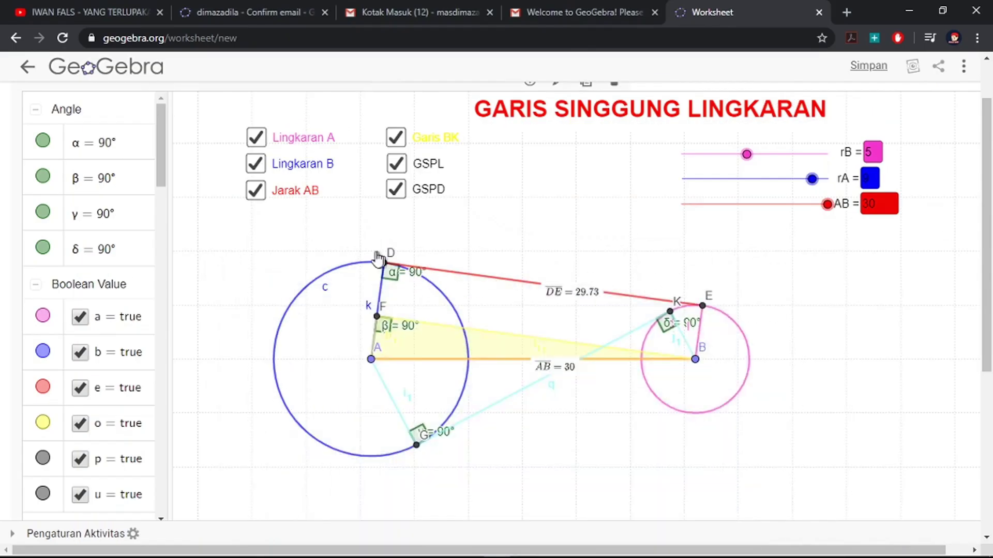
drag(329, 317, 224, 237)
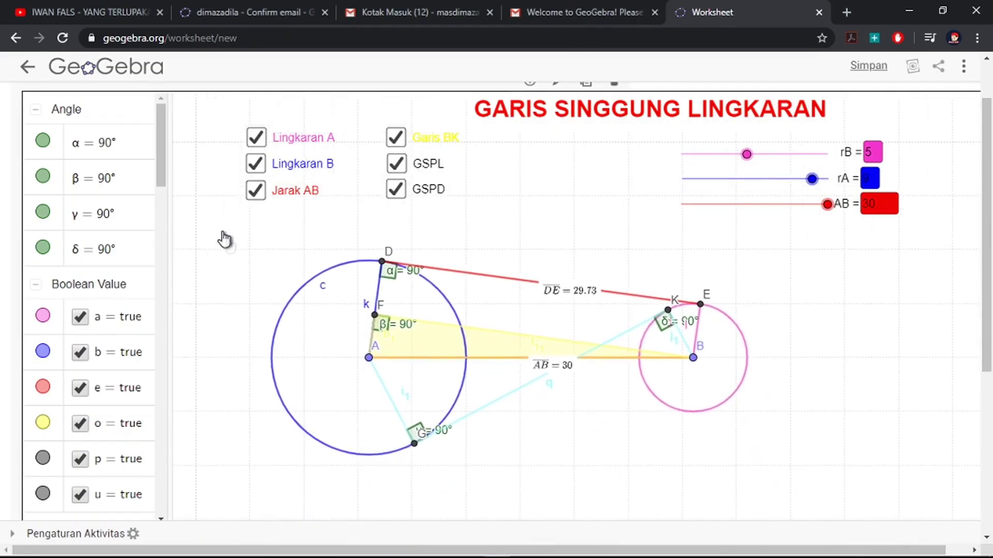
click(577, 546)
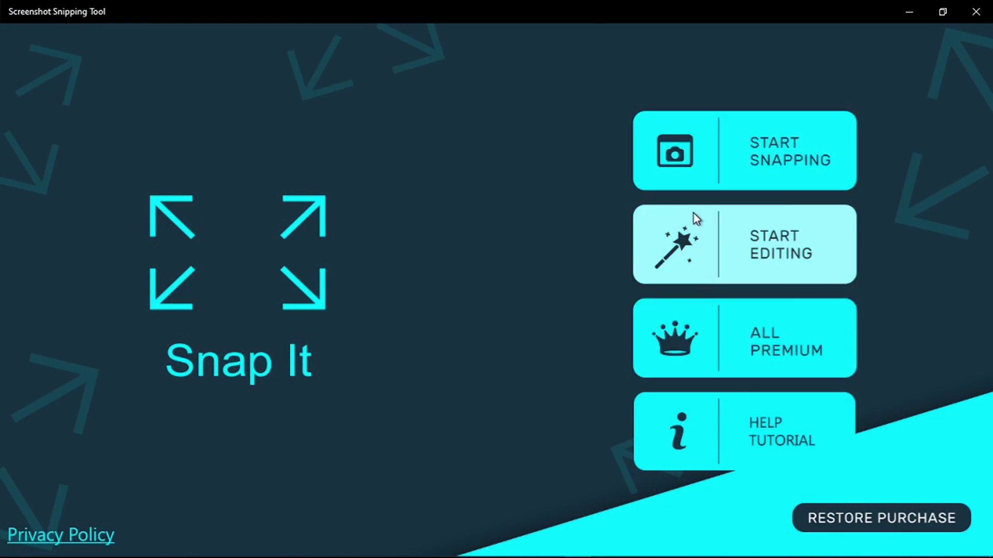
click(677, 158)
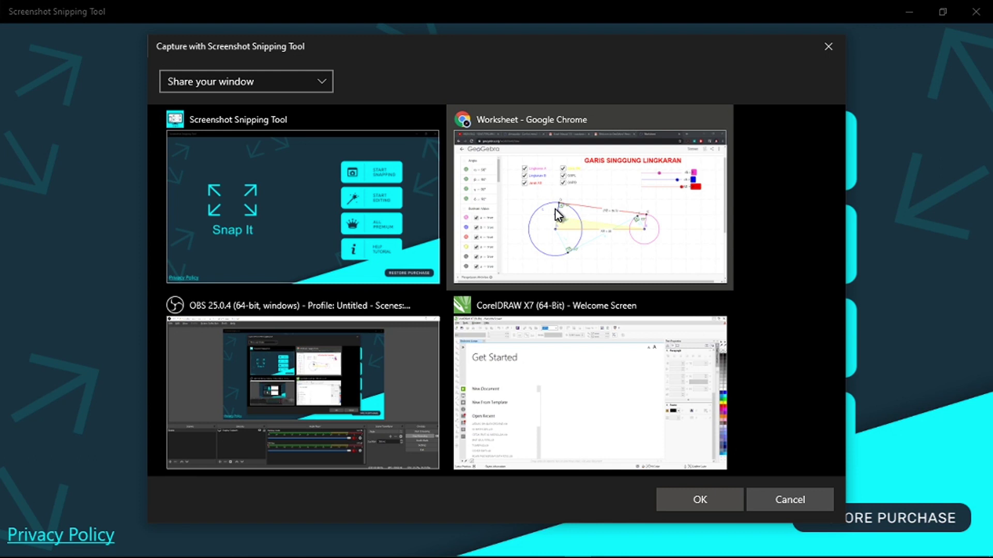
click(459, 192)
click(716, 497)
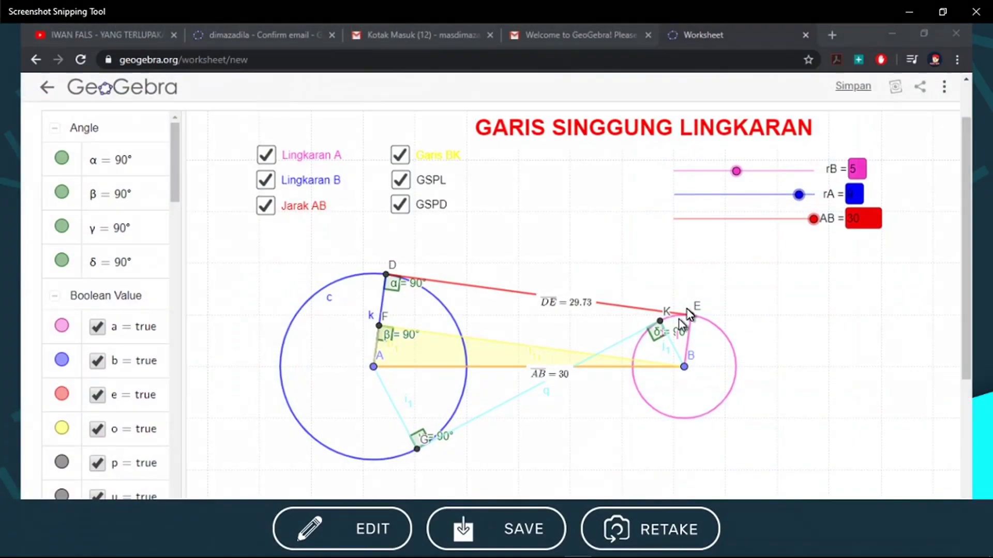
Step: Crop the snip tightly around the tangent-circle drawing, excluding the algebra list and browser bars
click(350, 523)
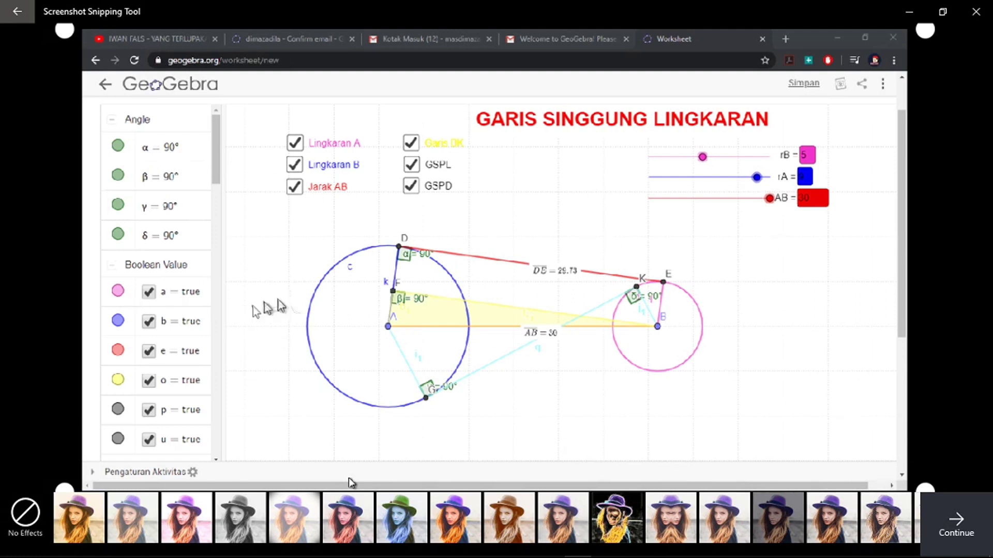
click(26, 517)
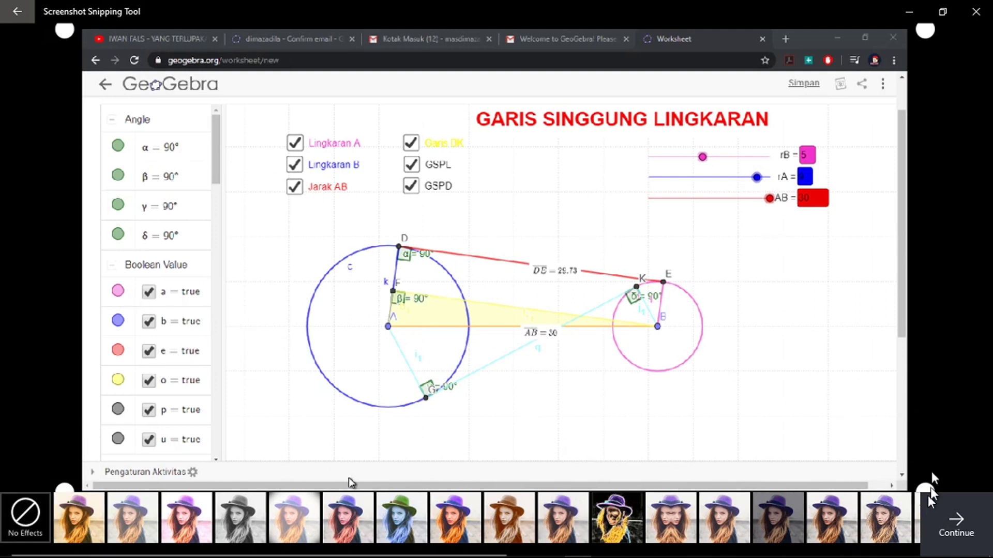
drag(65, 31, 240, 47)
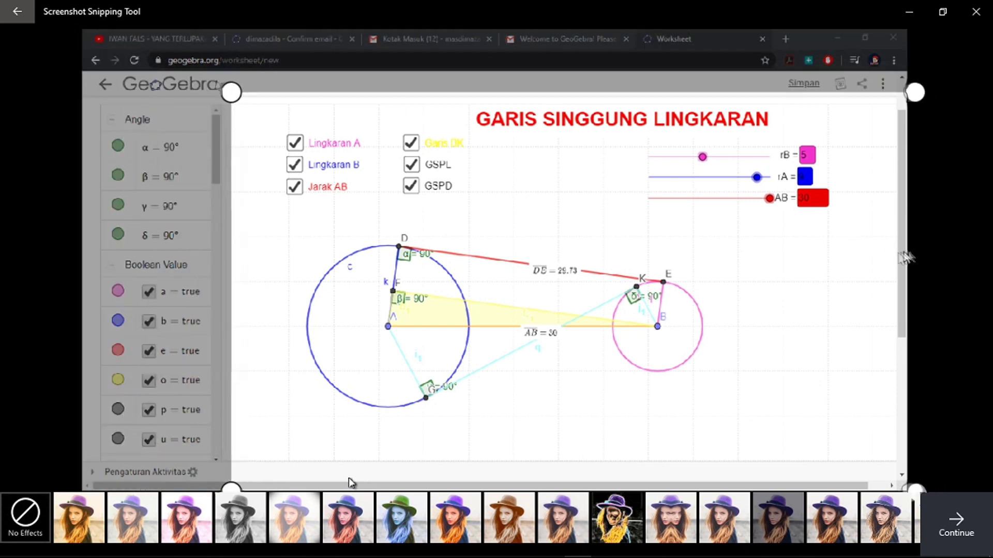
drag(880, 91, 830, 97)
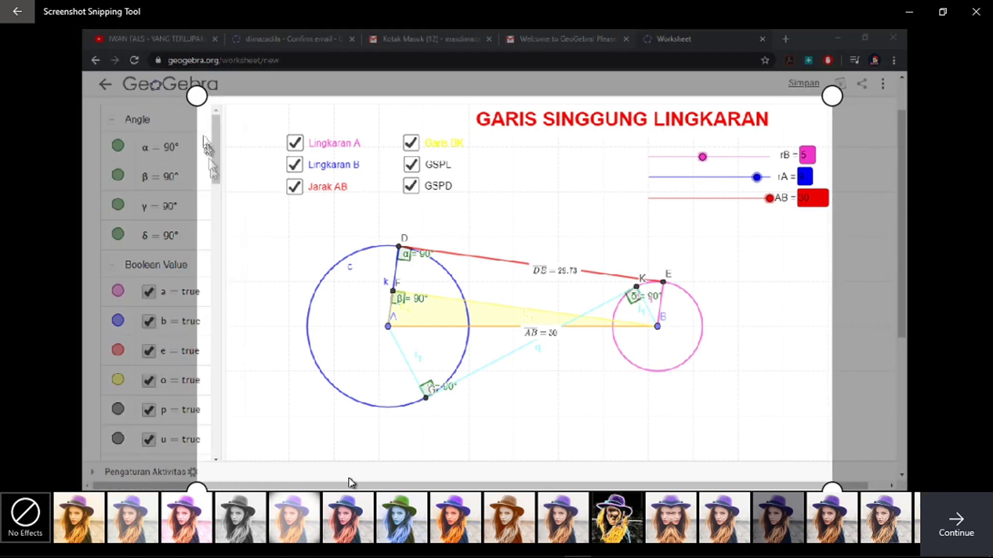
drag(197, 96, 267, 92)
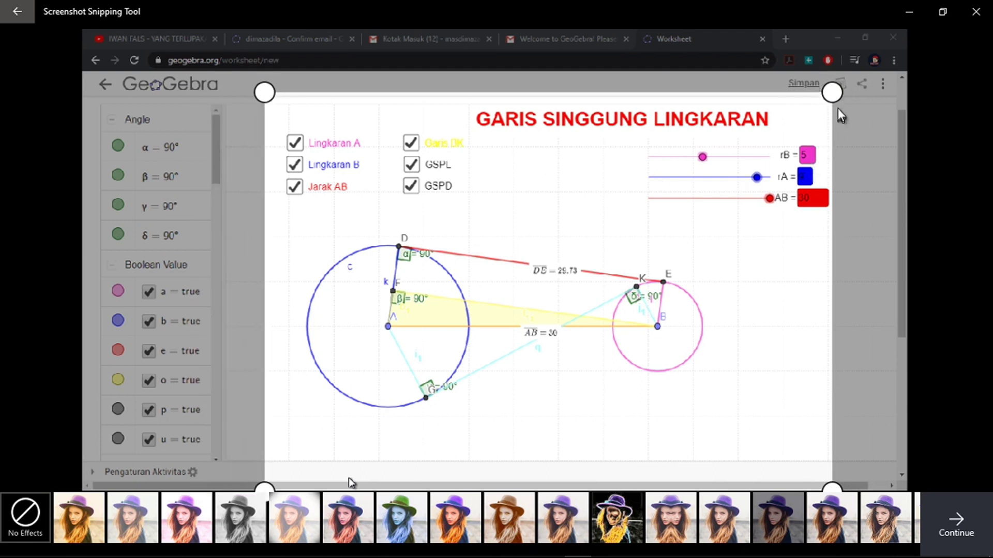
drag(833, 92, 760, 101)
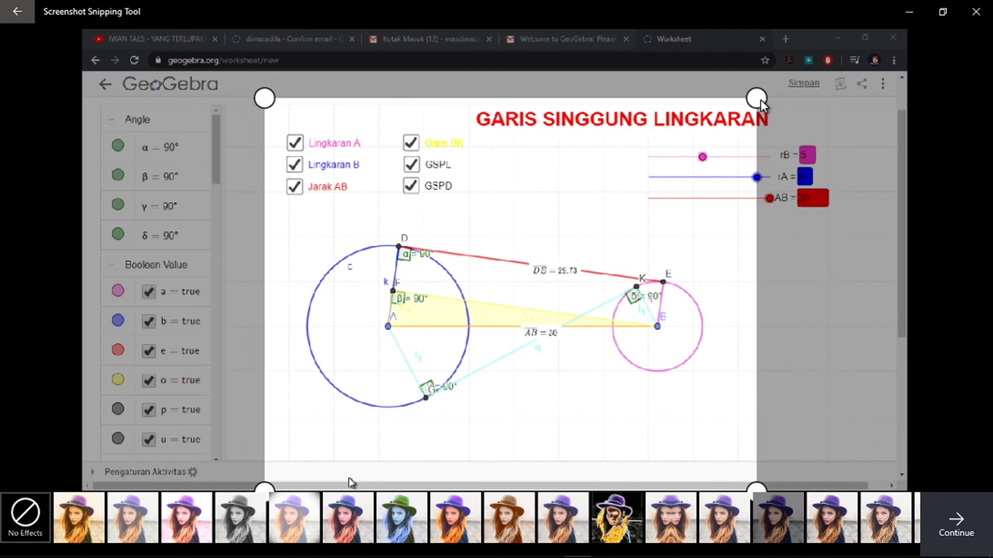
drag(264, 99, 274, 101)
drag(754, 484, 755, 465)
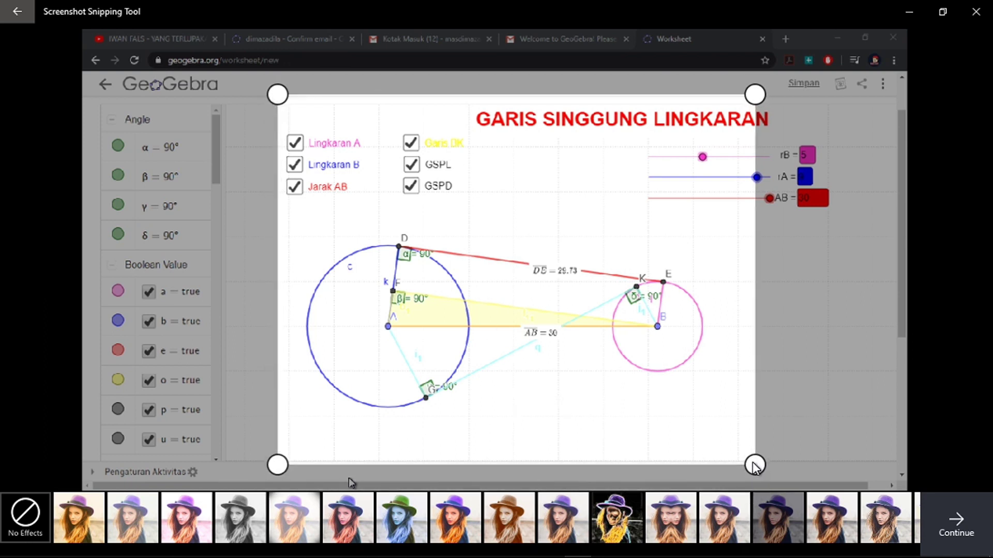
drag(755, 94, 726, 93)
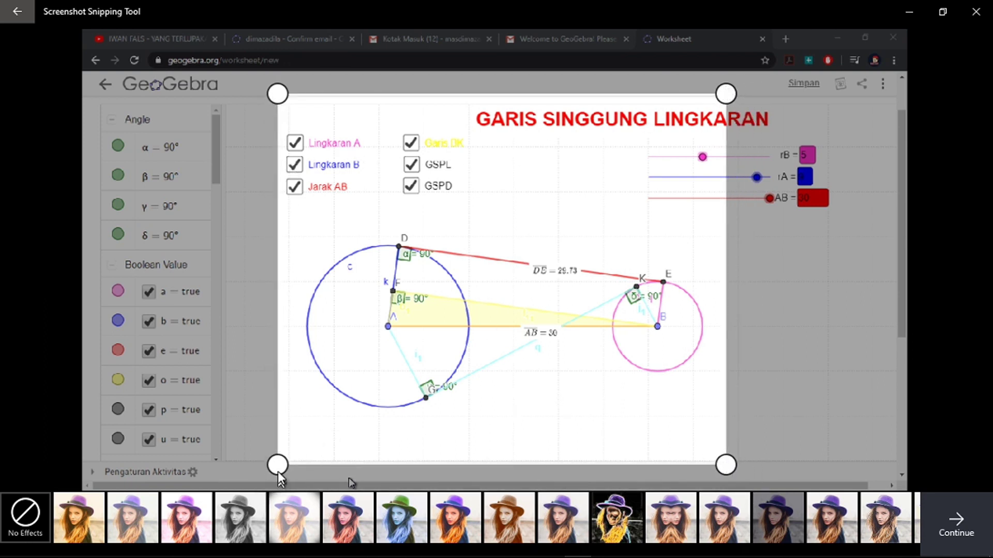
mouse_move(279, 469)
mouse_down()
mouse_move(291, 482)
mouse_move(280, 485)
mouse_up()
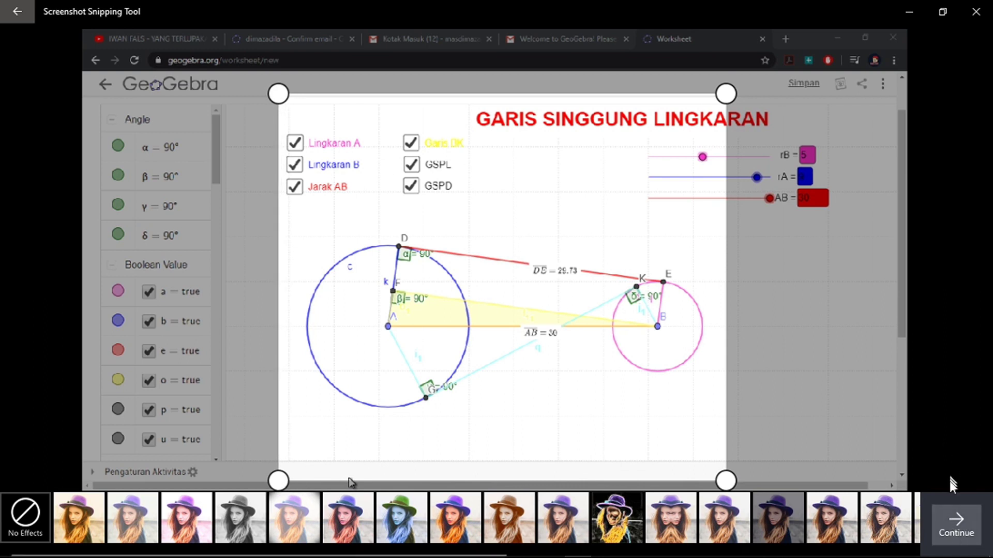
click(954, 520)
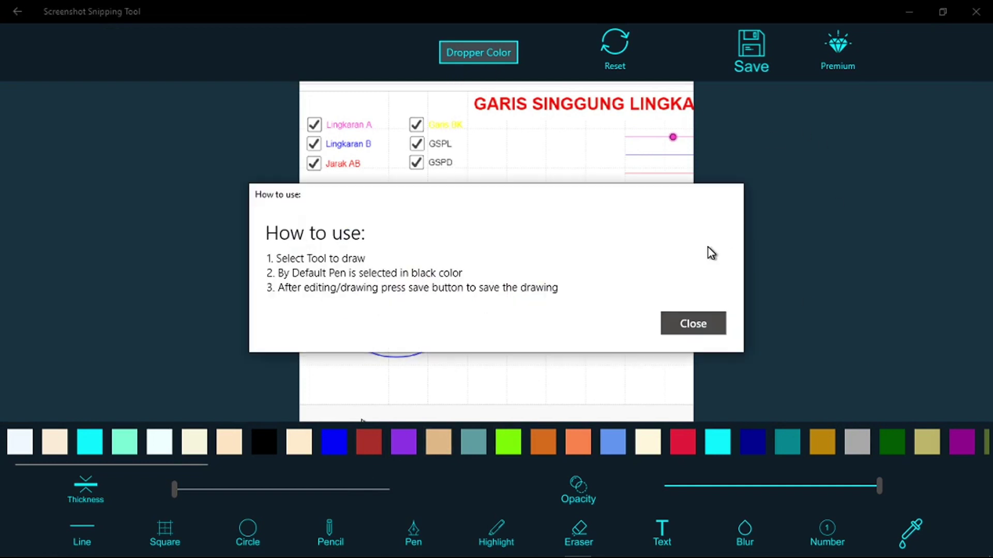
Step: Save the cropped snip as Screen-5-20-2020_114944_AM.png and open its Pictures folder to check it
click(704, 326)
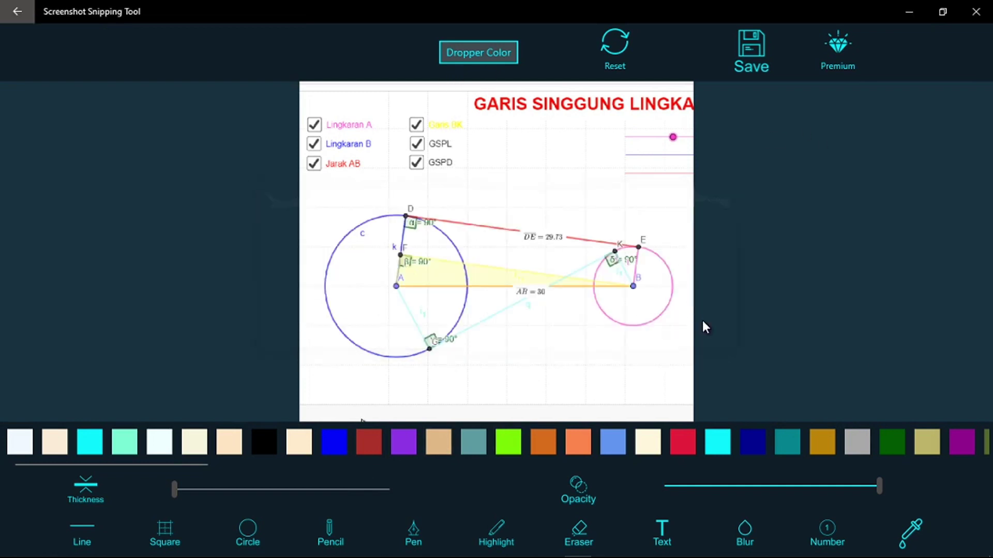
click(751, 50)
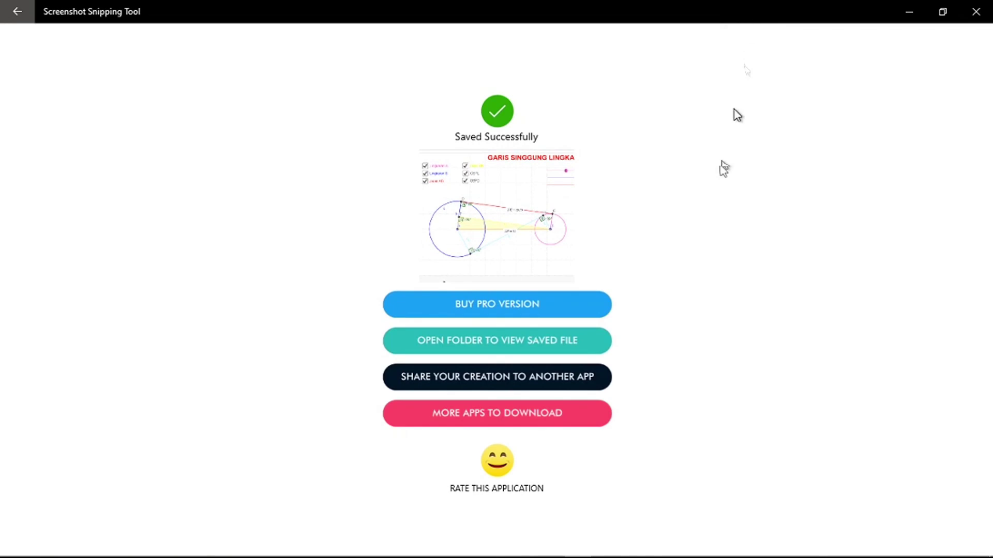
click(481, 345)
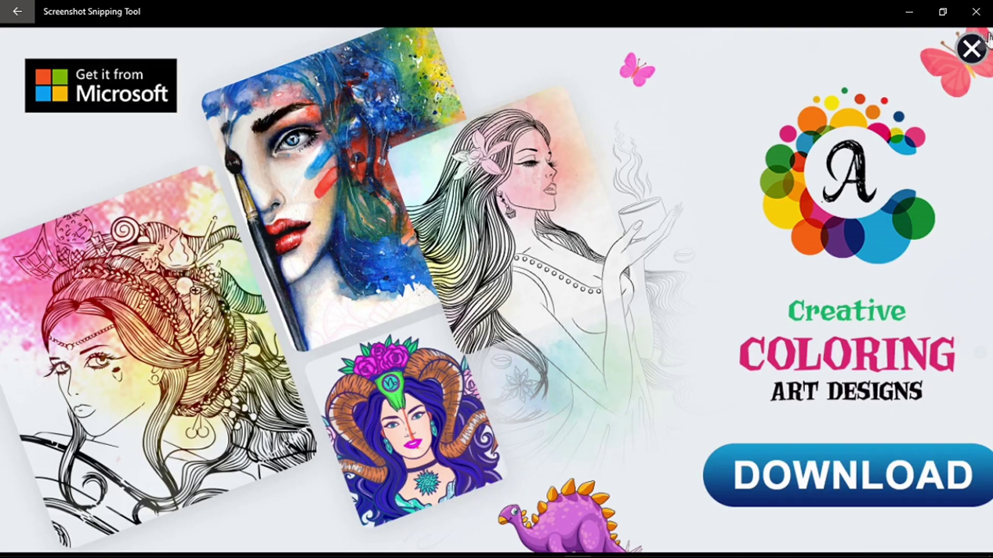
click(971, 48)
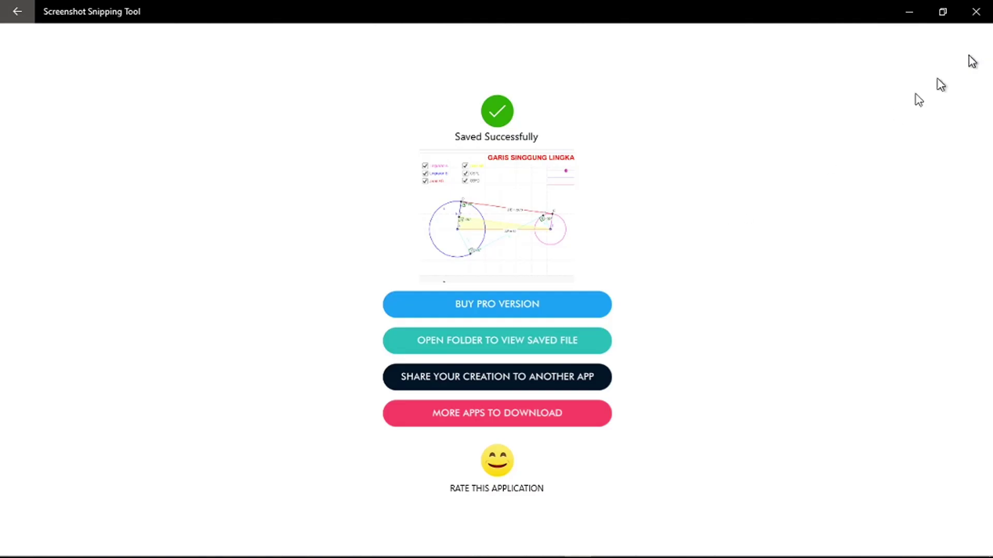
click(498, 341)
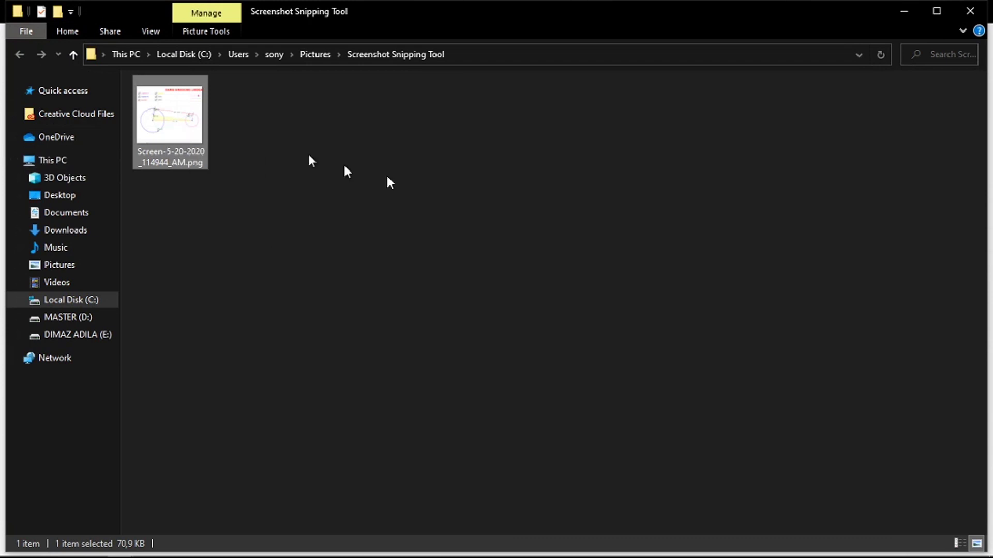
Step: Switch back to the GeoGebra worksheet in Chrome
key(alt+Tab)
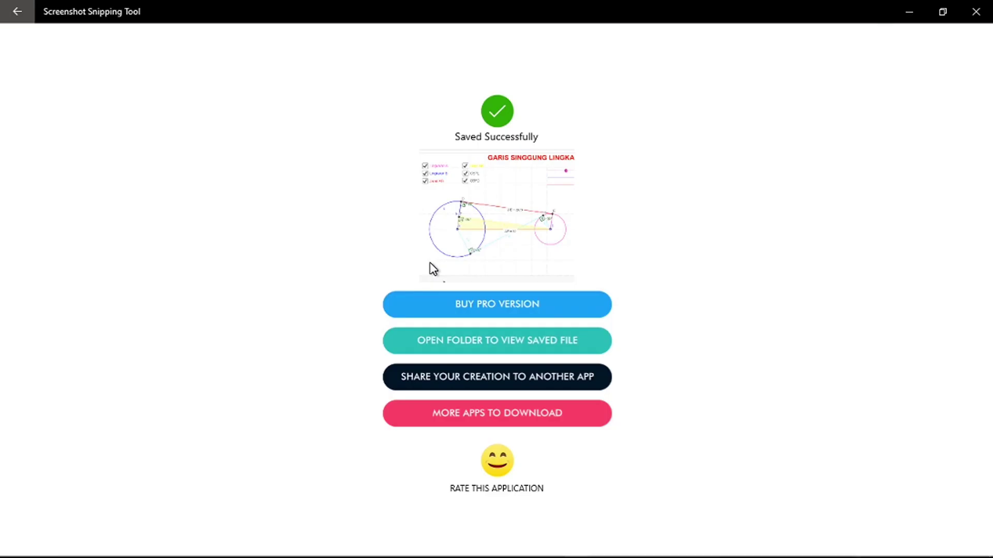
key(alt+Tab)
key(alt+Tab)
key(alt+Tab)
key(alt+Tab)
key(alt+Tab)
key(alt+Tab)
key(alt+Tab)
key(alt+Tab)
key(alt+Tab)
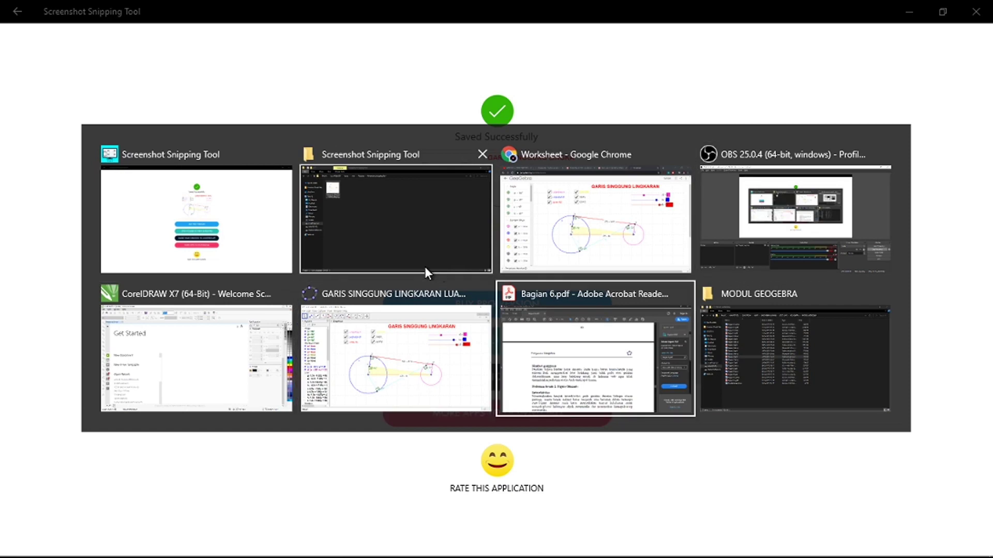
key(alt+Tab)
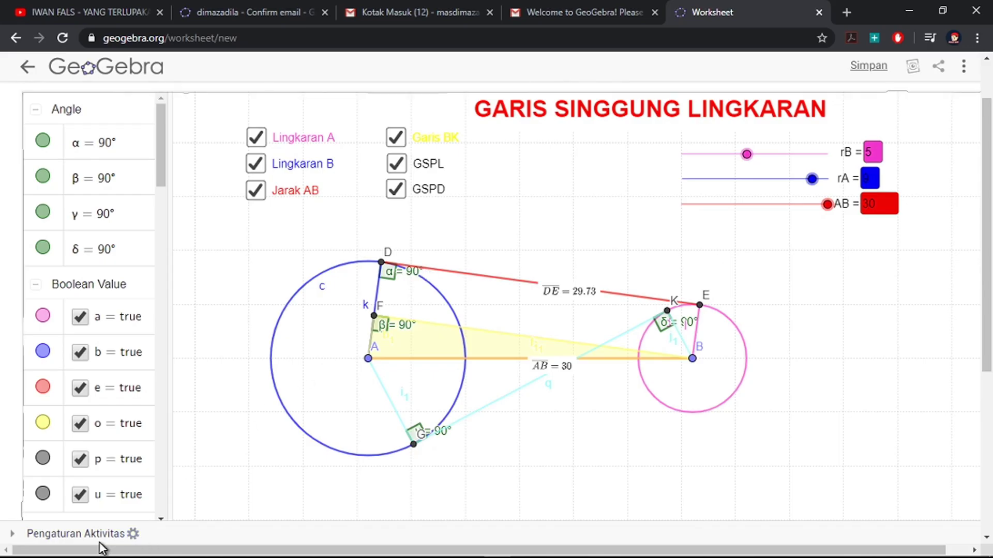
Step: Start replacing the worksheet's default preview image in the activity settings
scroll(93, 541, down, 5)
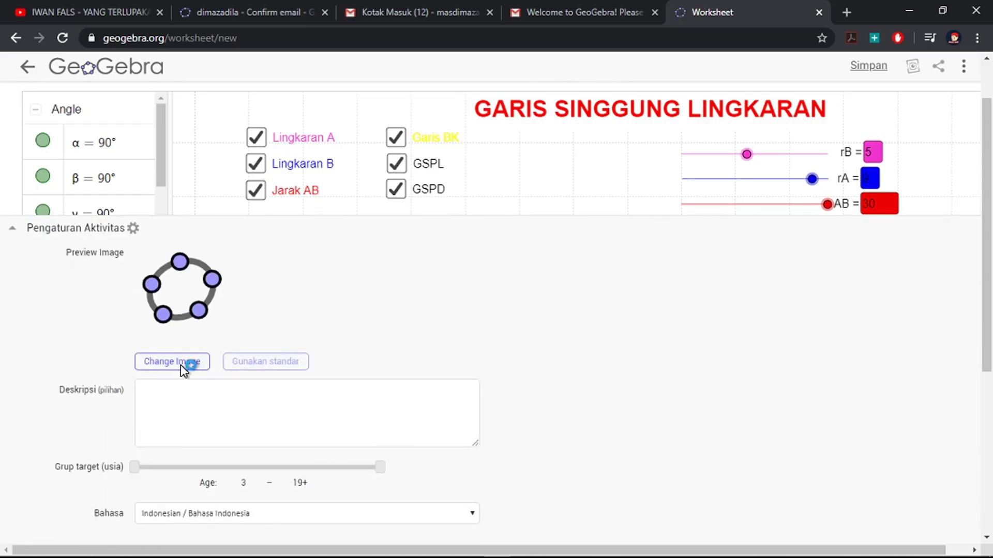
click(181, 365)
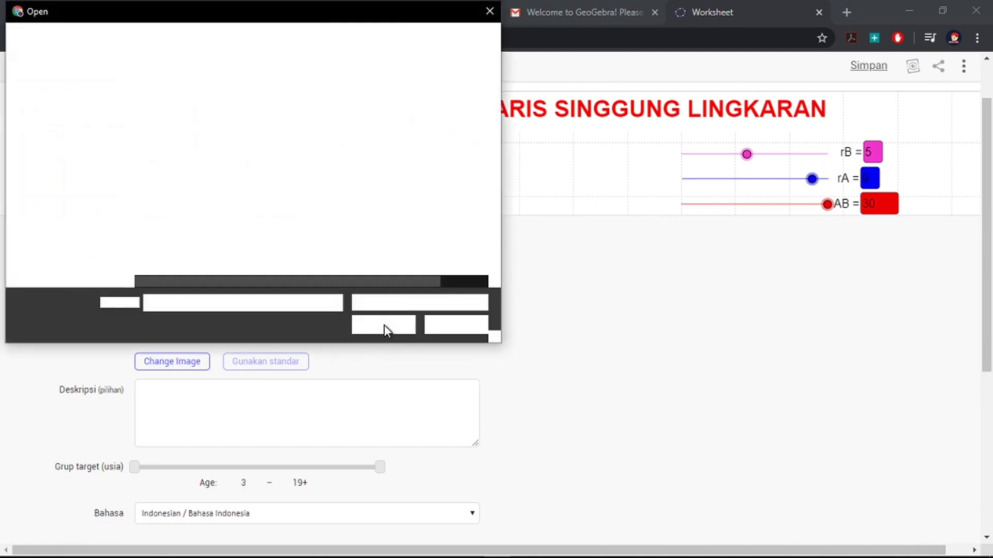
key(alt+Tab)
key(alt+Tab)
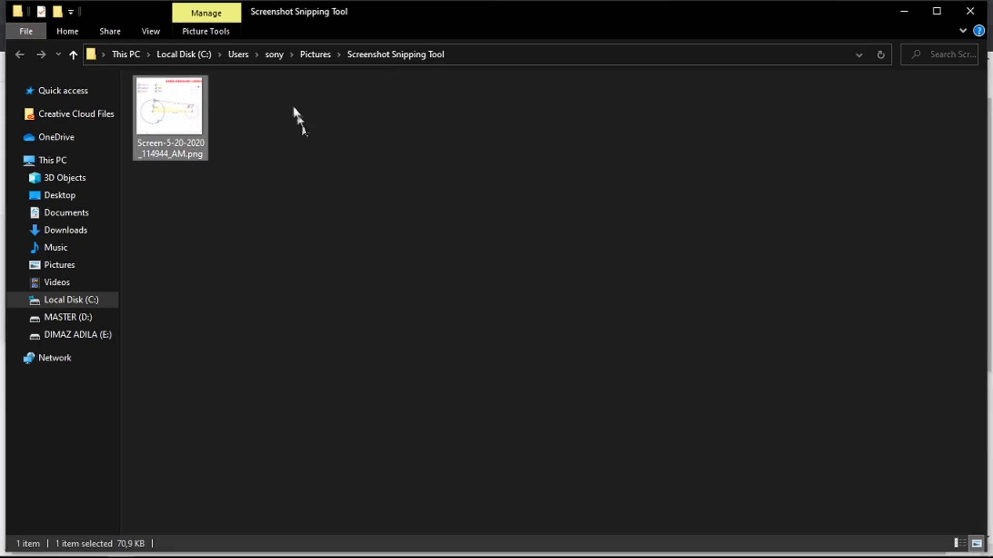
key(alt+Tab)
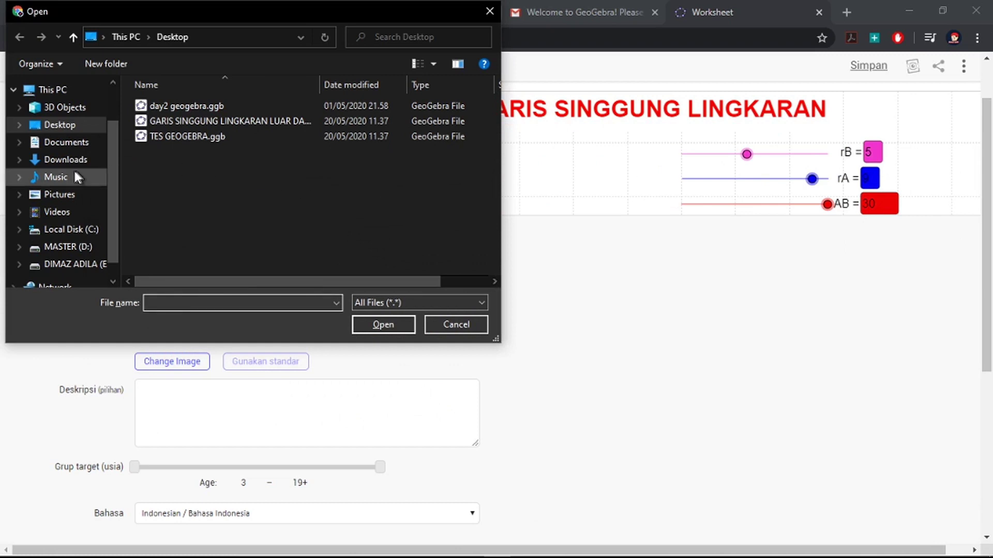
Step: Browse to Pictures > Screenshot Snipping Tool and upload the saved PNG as the preview
click(58, 195)
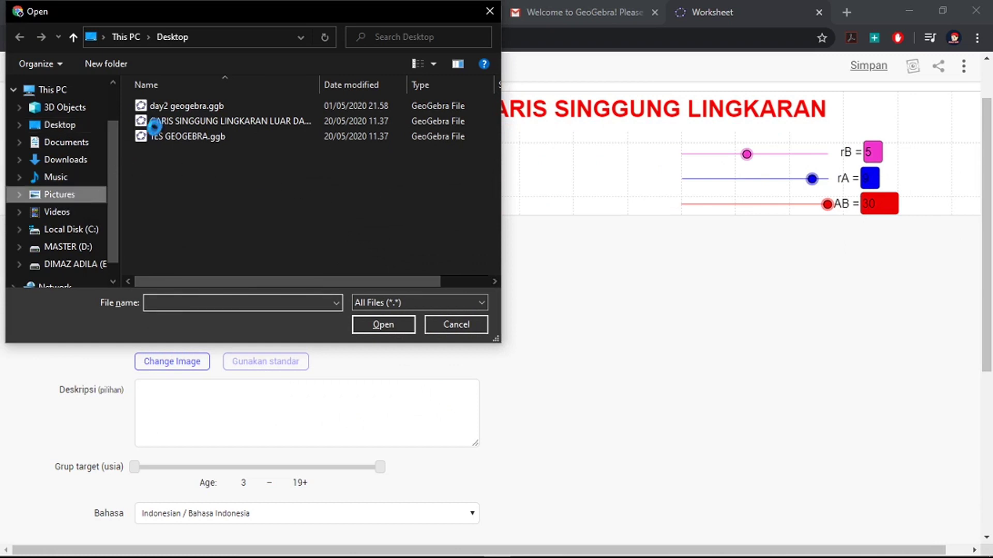
double_click(254, 206)
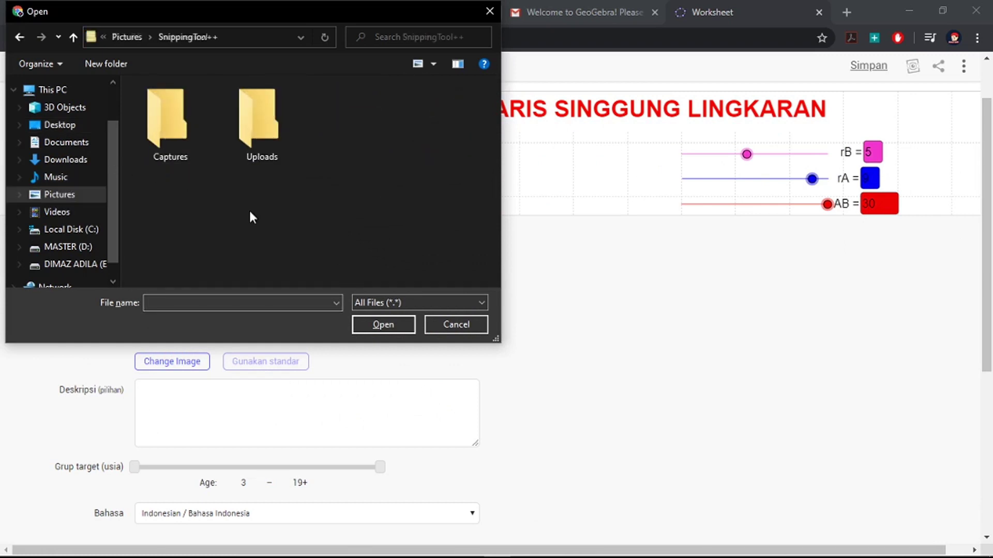
double_click(172, 135)
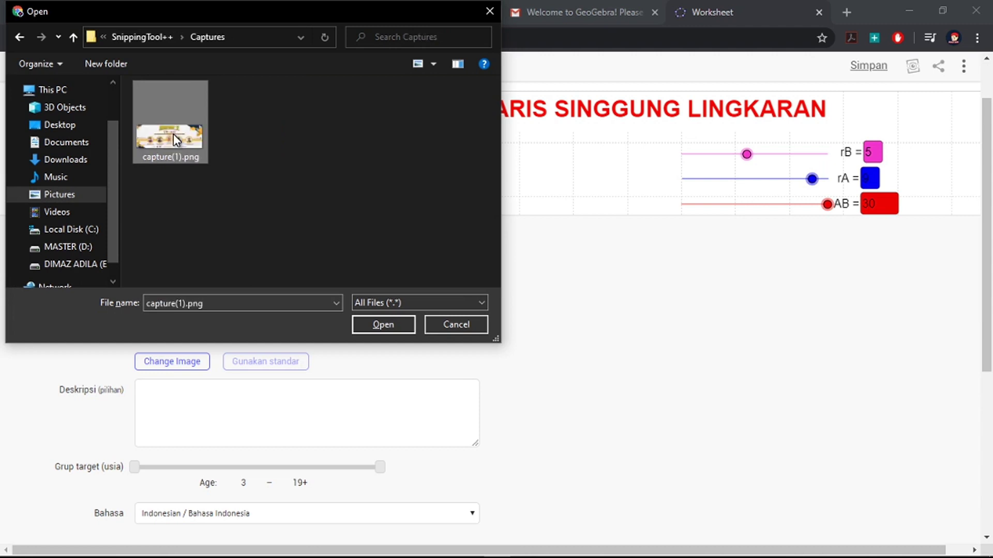
click(20, 39)
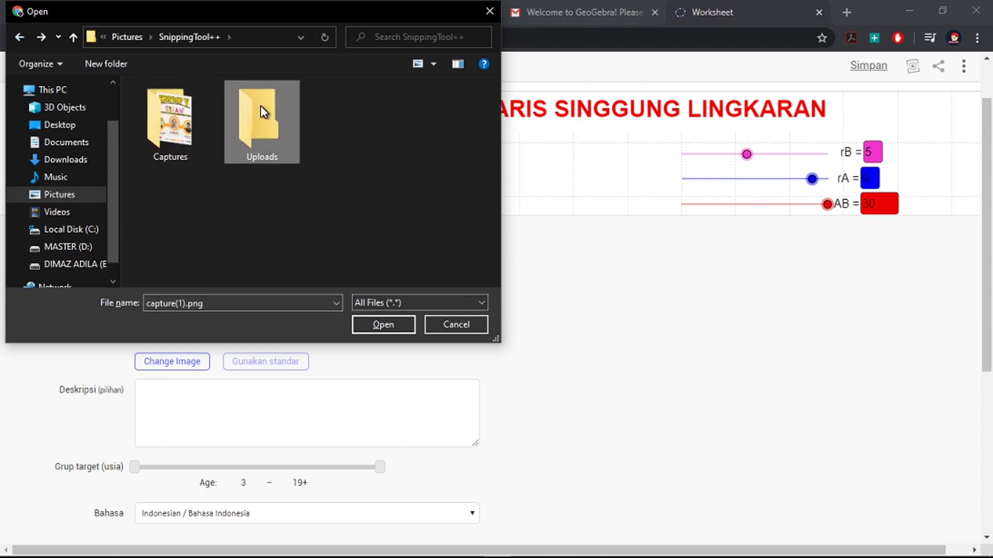
double_click(262, 116)
click(15, 39)
click(15, 39)
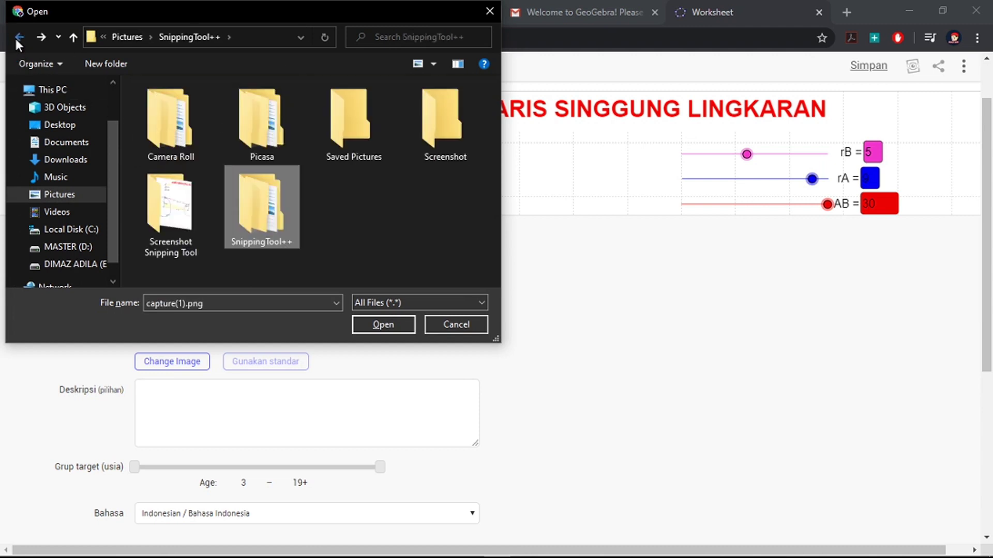
click(166, 213)
double_click(165, 213)
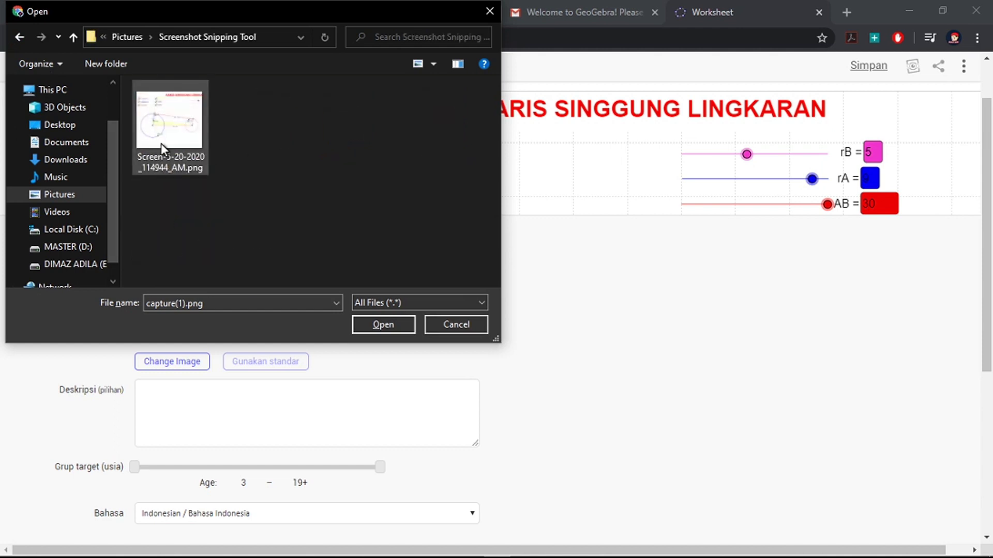
click(161, 145)
click(381, 324)
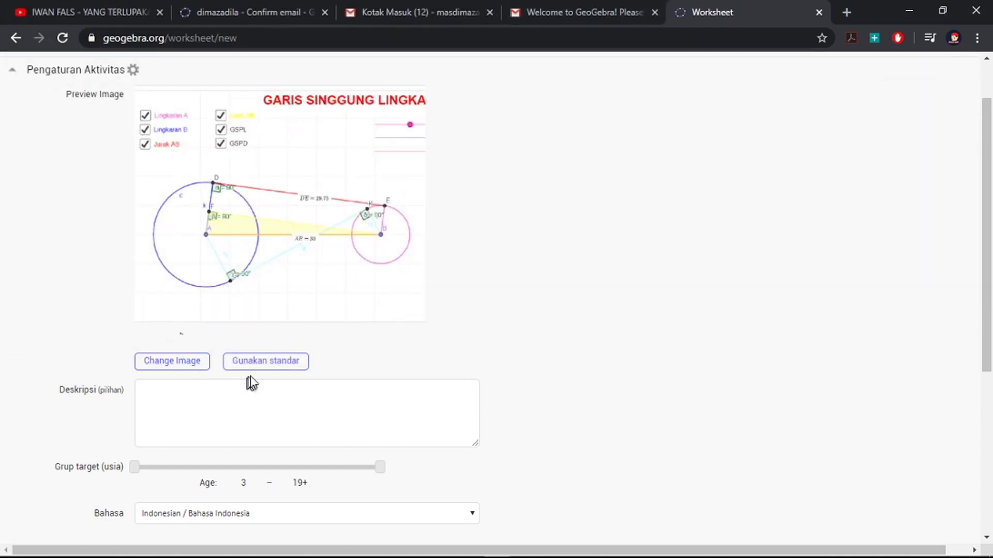
Step: Raise the worksheet's minimum target age to 12
click(227, 407)
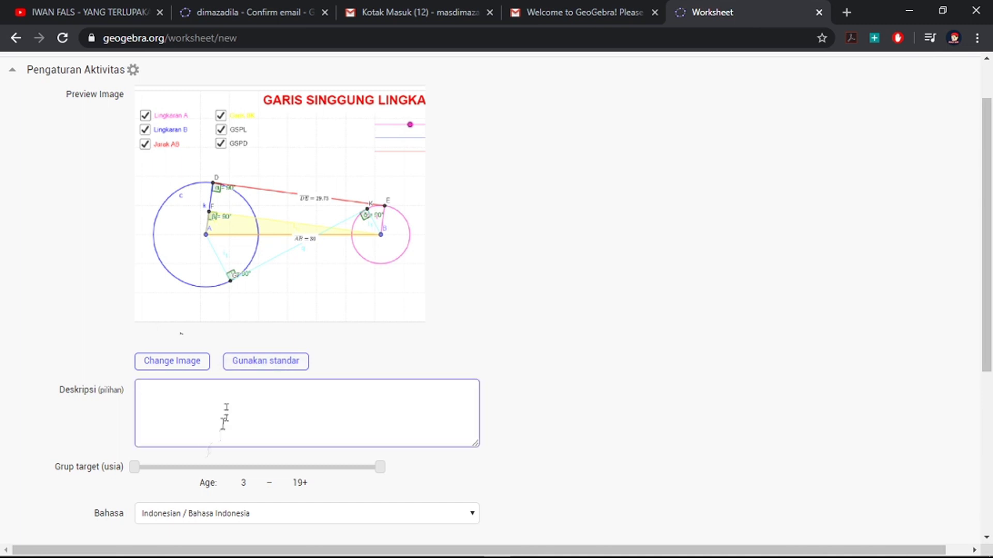
drag(142, 471, 280, 487)
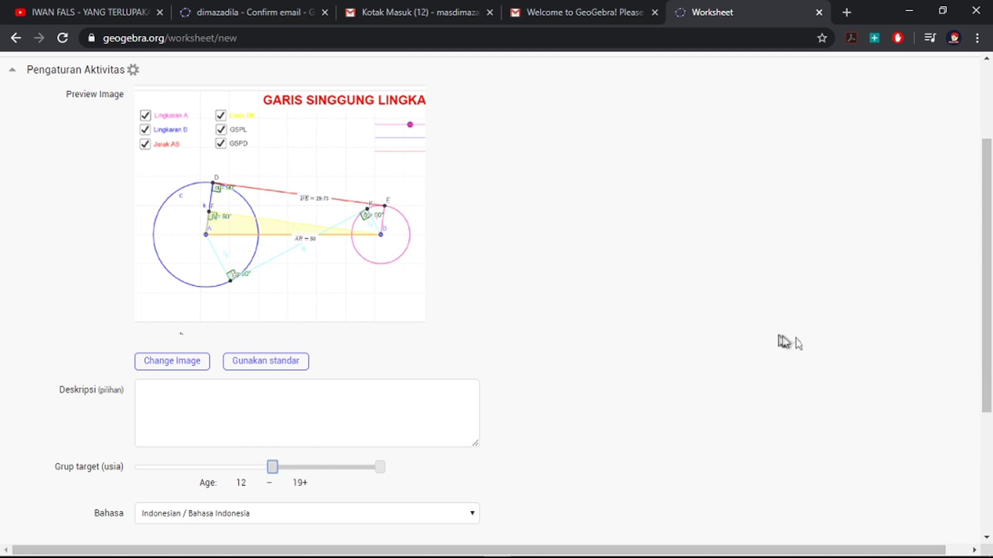
drag(986, 362, 988, 480)
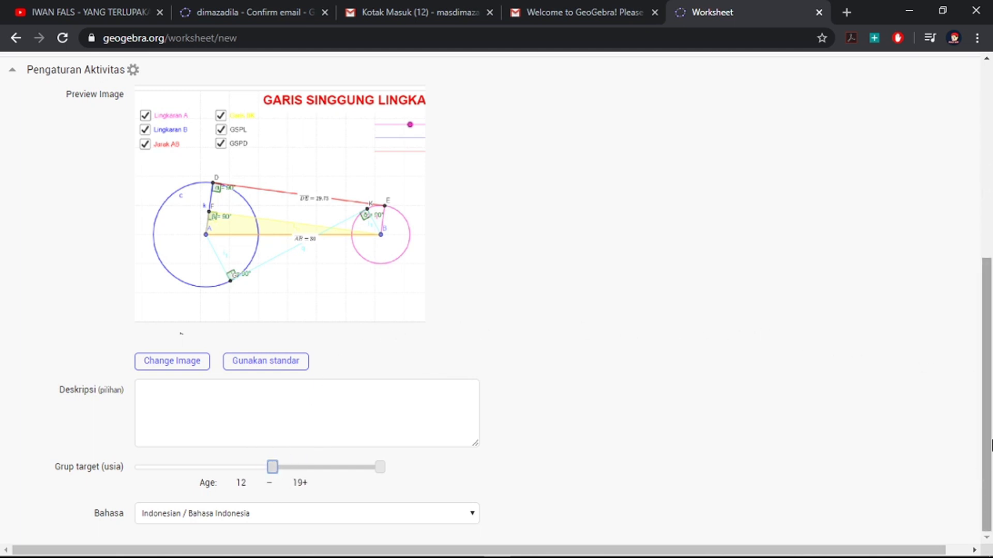
Step: Collapse the activity settings, then save the worksheet and close the editor
click(16, 73)
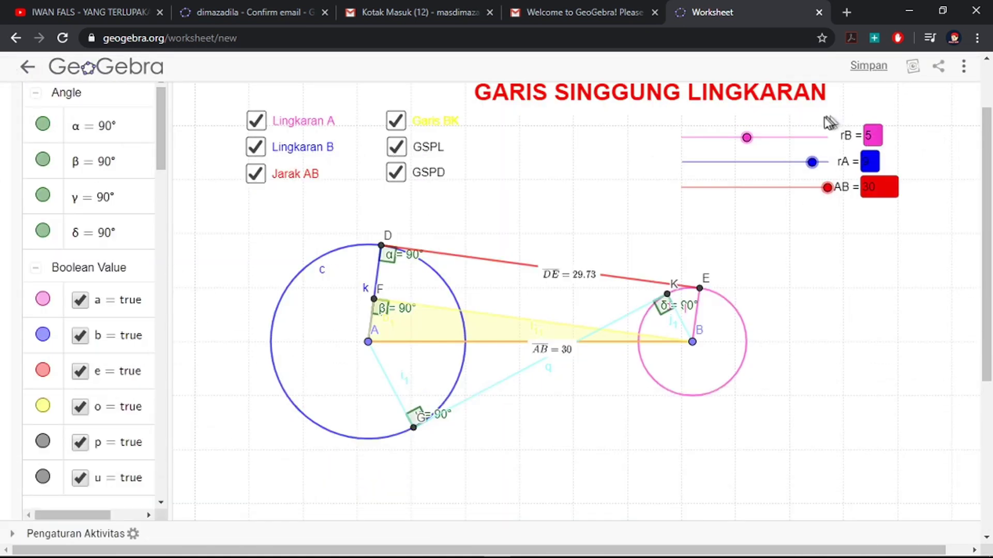
scroll(984, 470, down, 5)
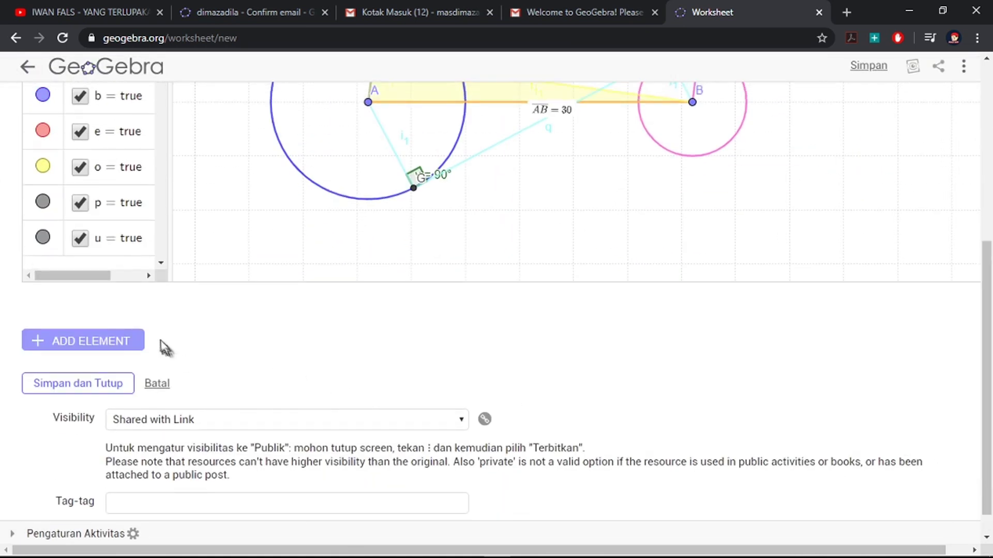
click(68, 384)
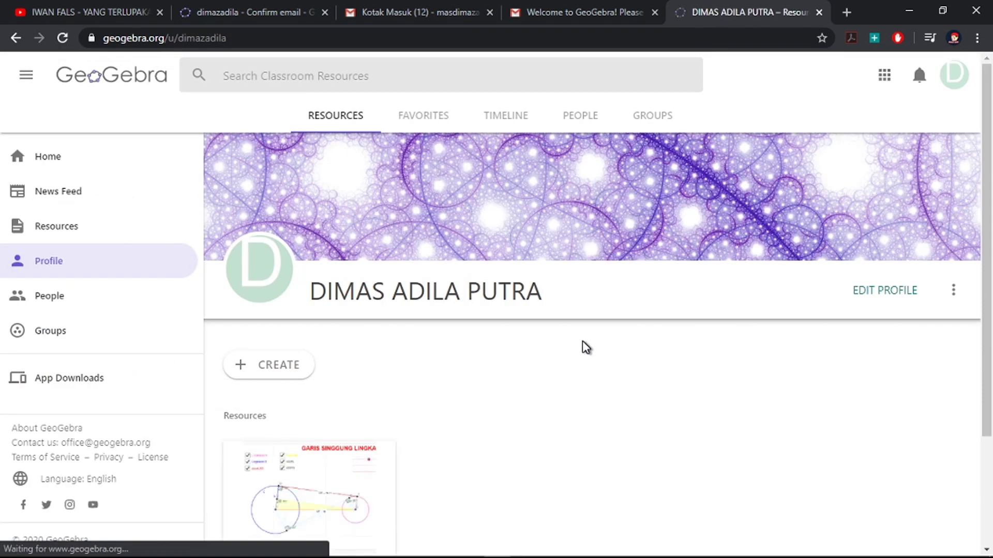
Step: Start publishing the activity and append 'DAN DALAM' to its description
scroll(504, 376, down, 3)
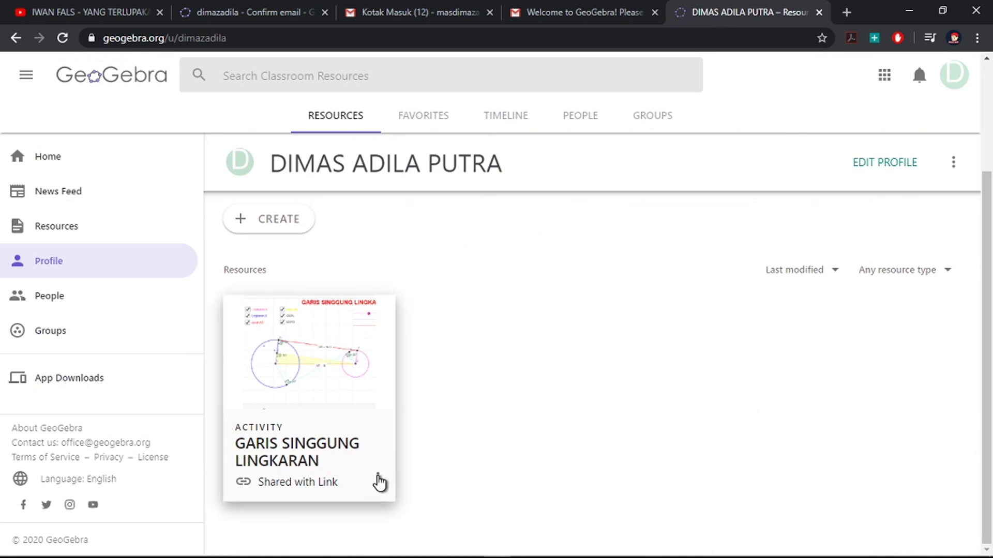
click(377, 479)
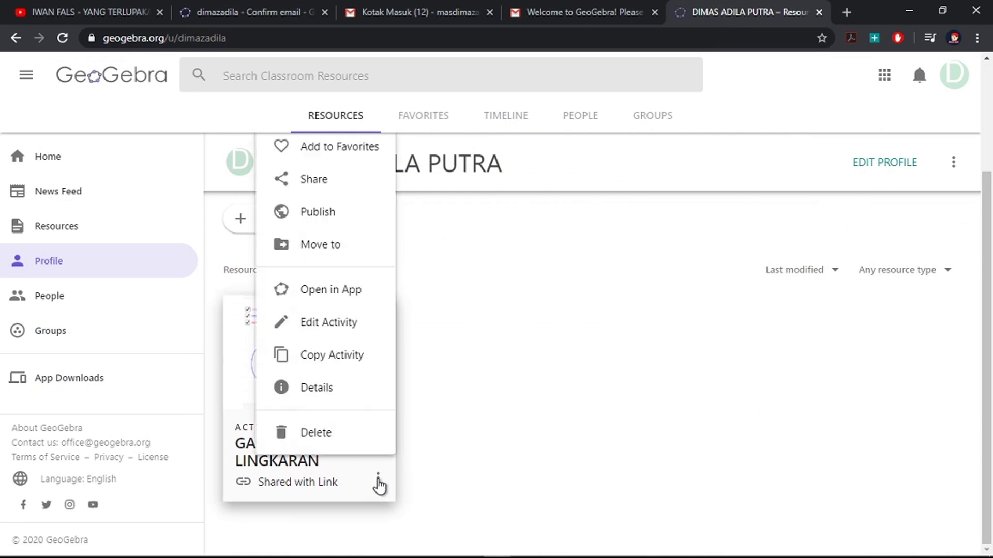
click(318, 212)
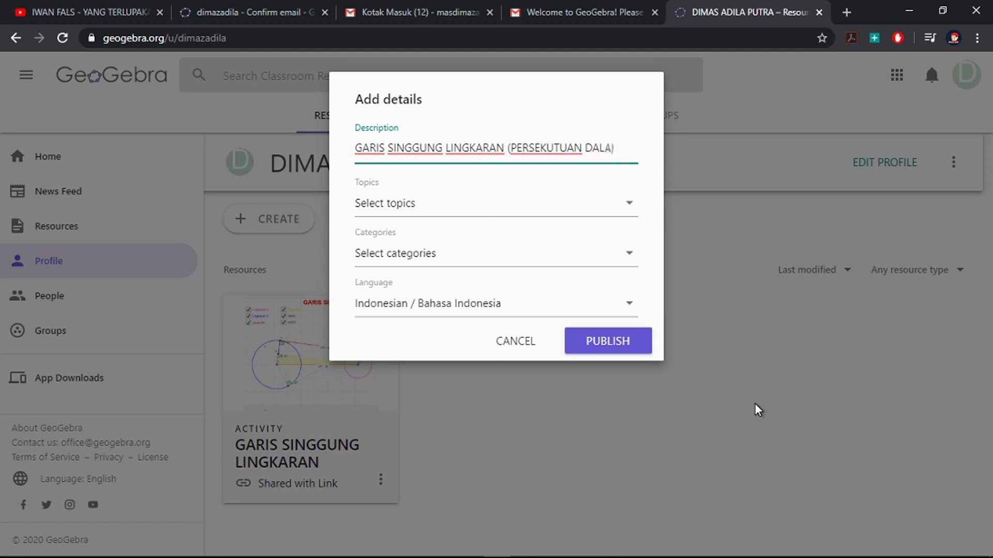
text(DAN DALAM)
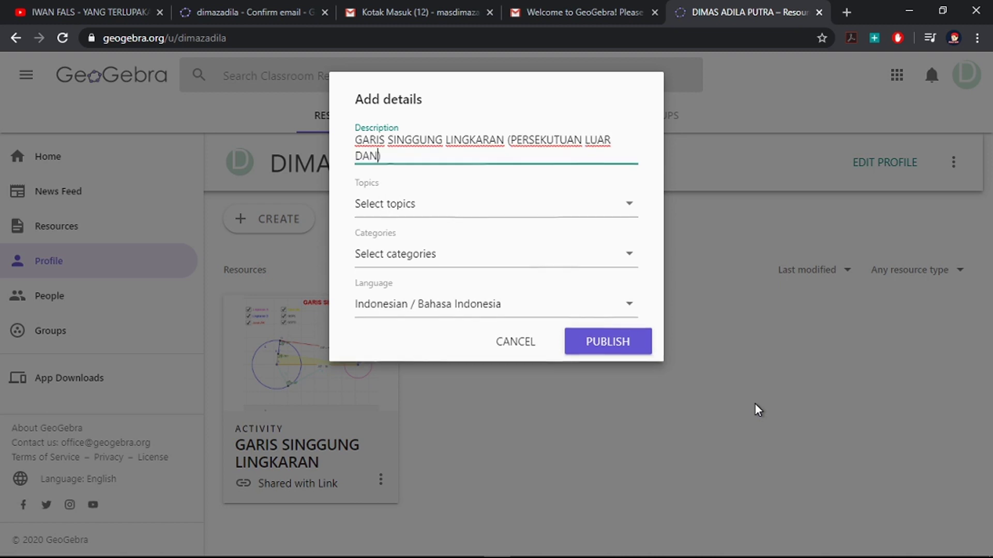
Step: Choose Circle as the activity's topic
click(390, 218)
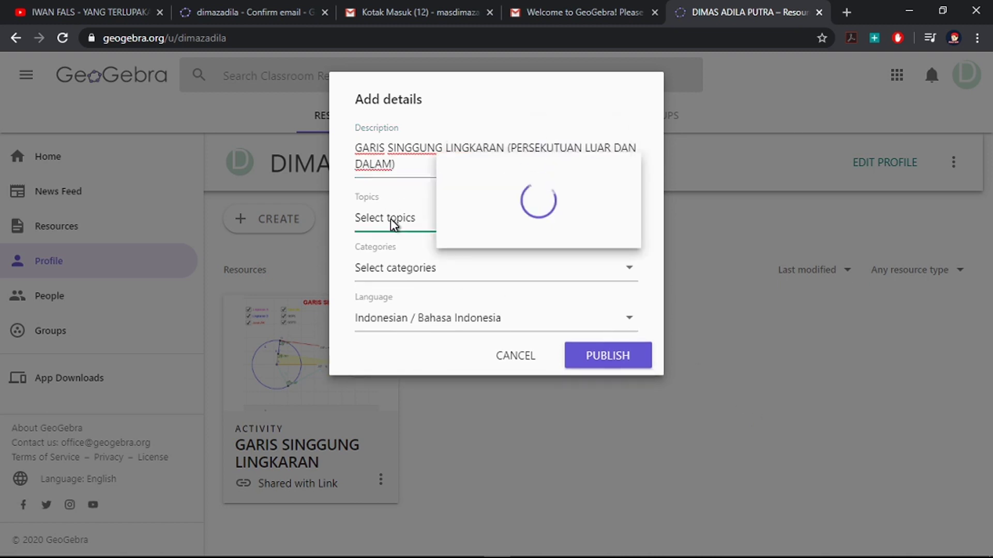
scroll(505, 253, down, 2)
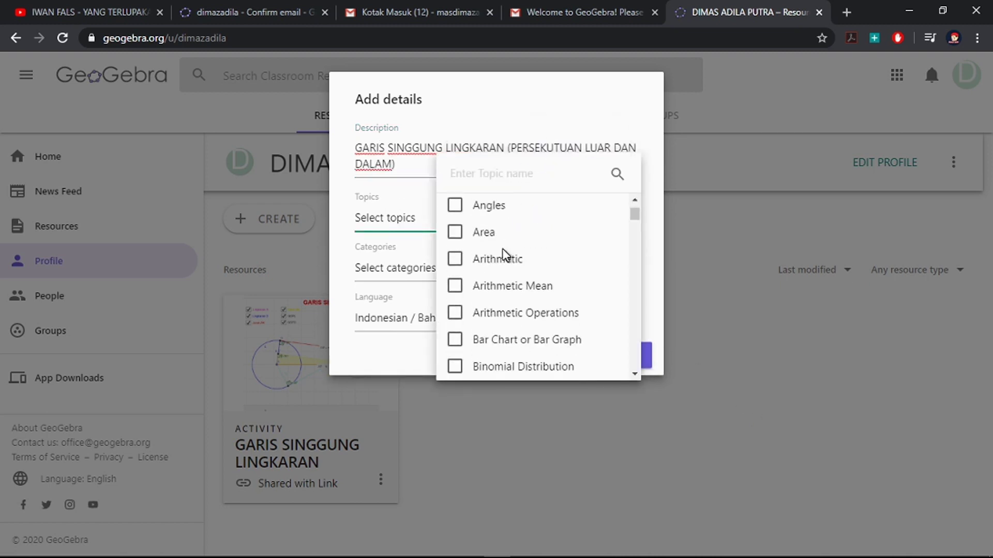
scroll(548, 254, down, 5)
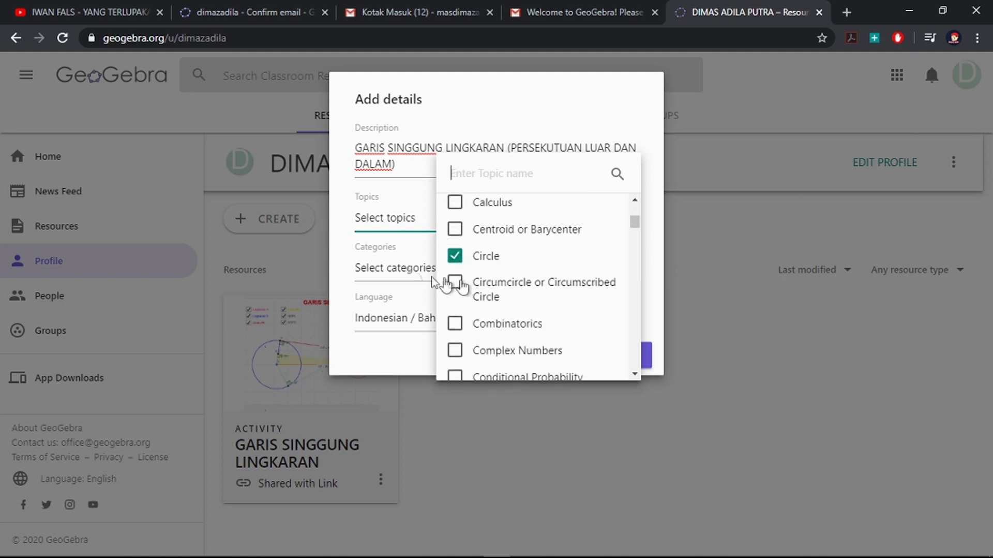
scroll(478, 256, down, 6)
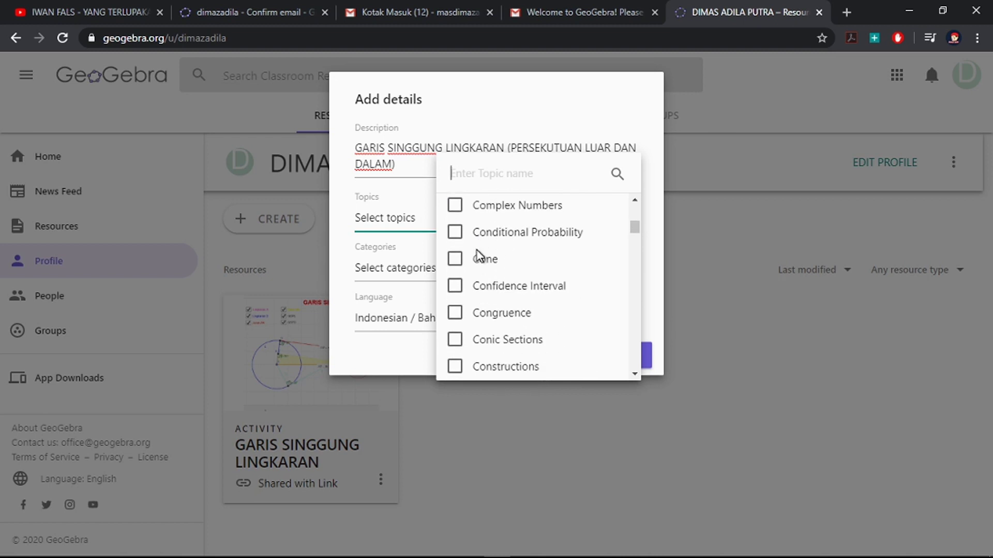
scroll(480, 254, down, 7)
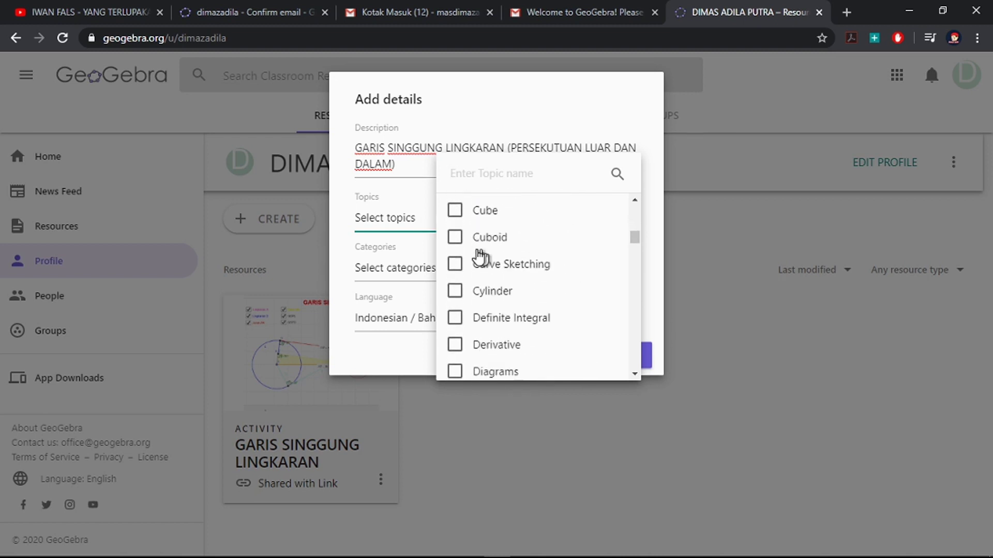
scroll(480, 256, down, 7)
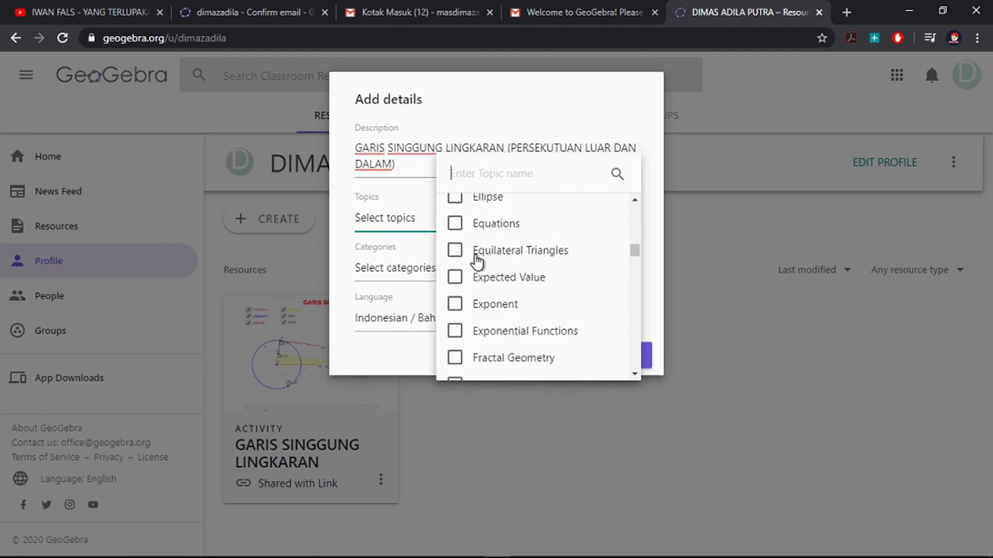
scroll(476, 266, down, 7)
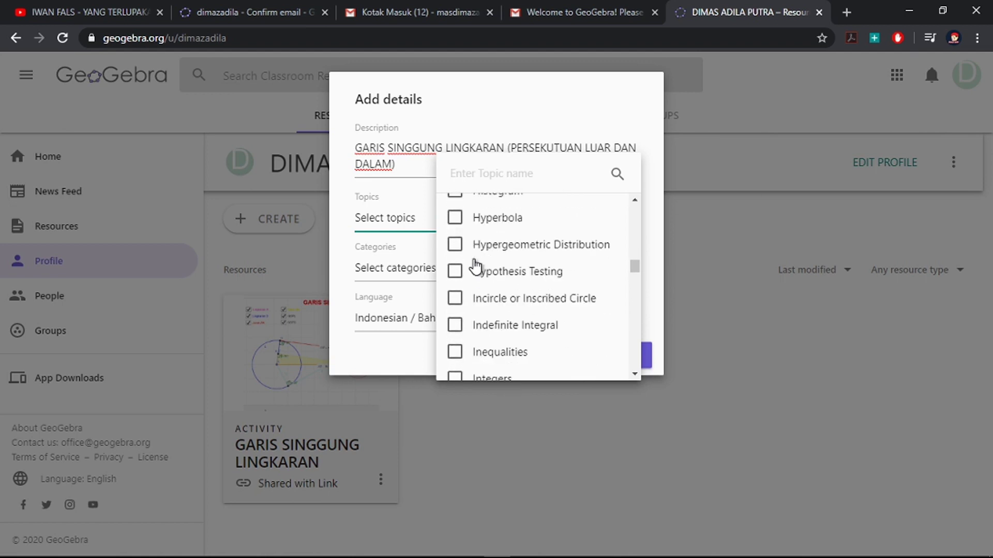
scroll(477, 267, down, 6)
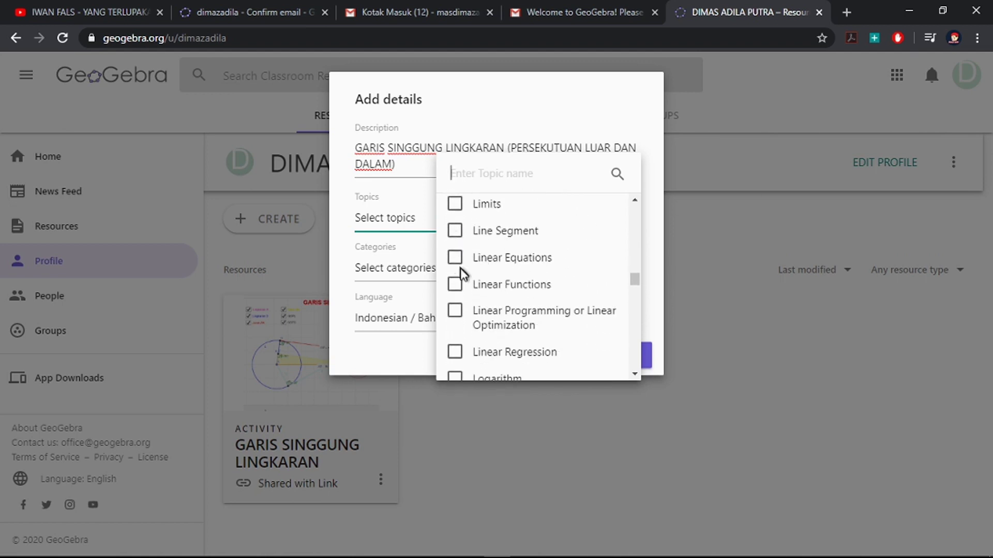
scroll(462, 273, down, 3)
click(385, 282)
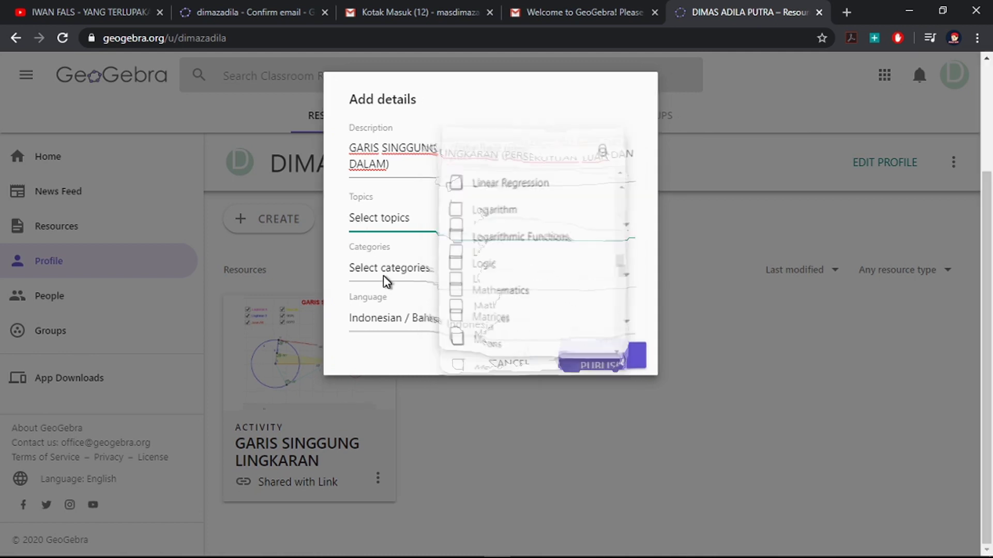
Step: Set the category to Class and publish the activity
click(386, 280)
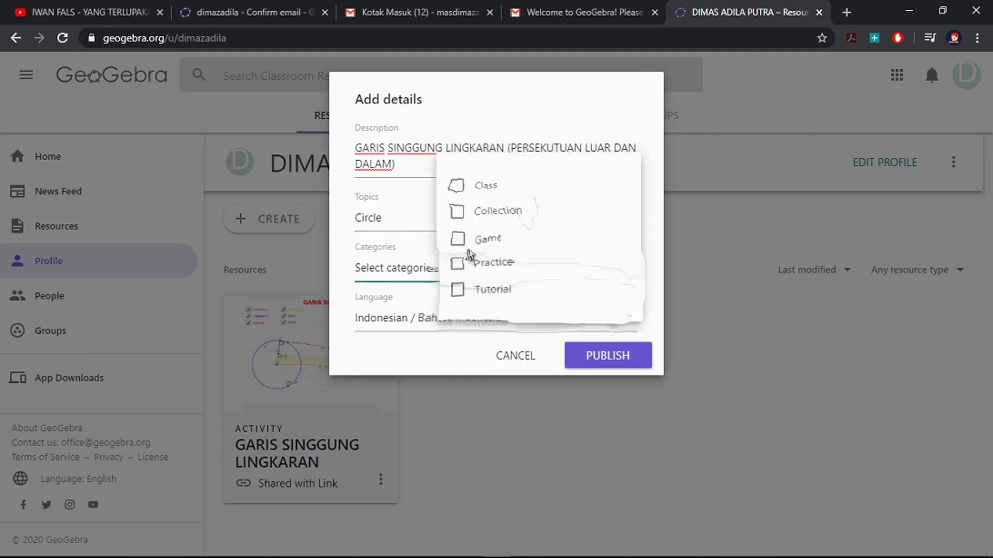
click(455, 186)
click(401, 325)
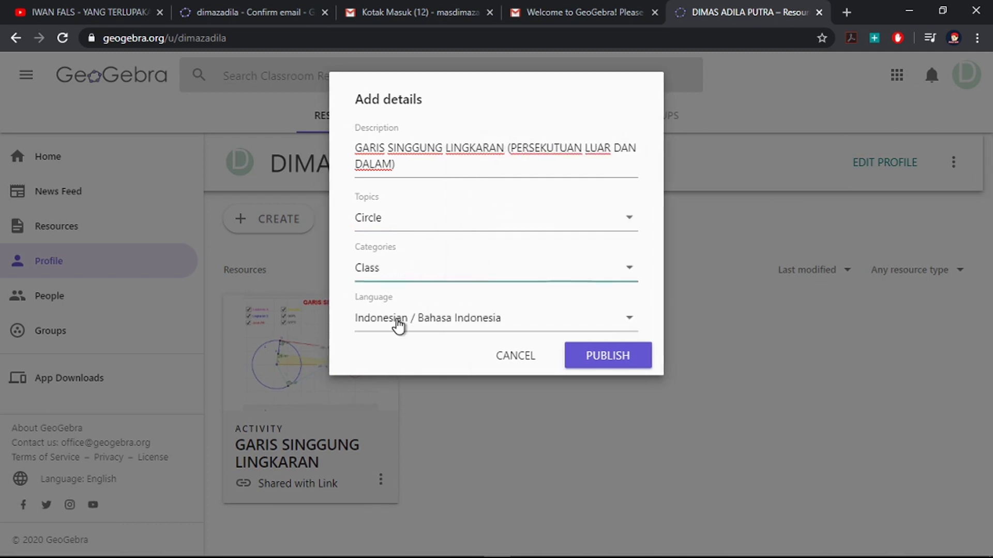
click(601, 355)
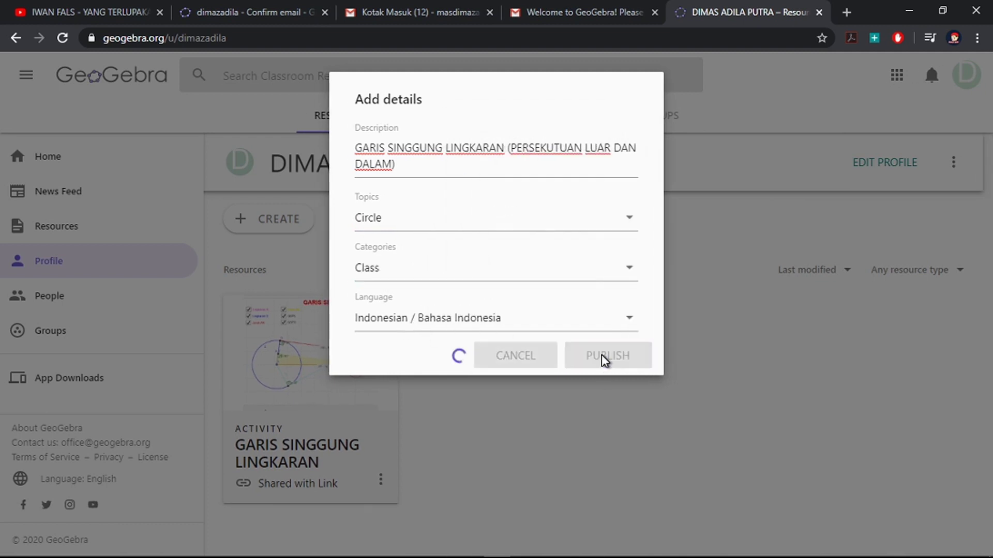
Step: Sign back in to geogebra.org with the saved account
scroll(598, 361, down, 1)
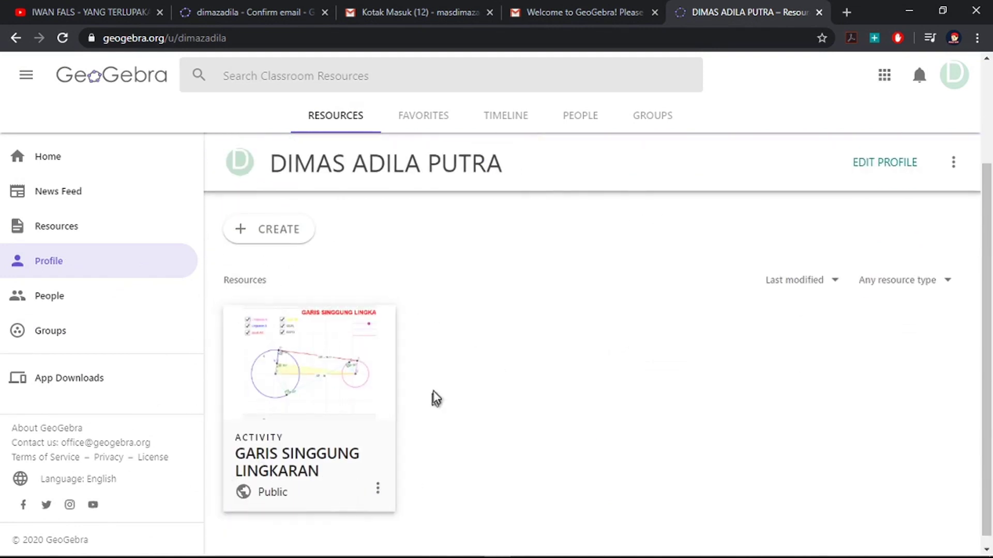
scroll(437, 397, down, 1)
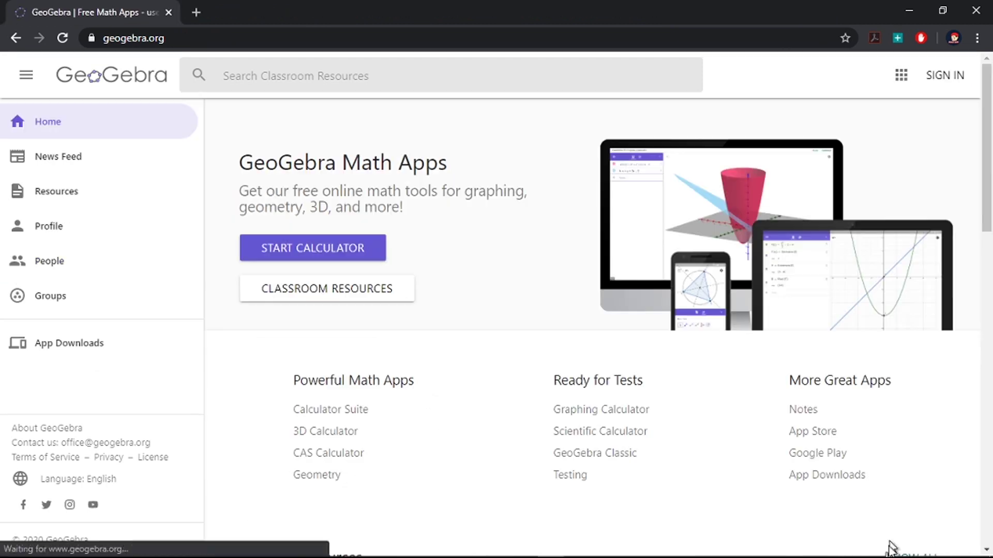
click(937, 82)
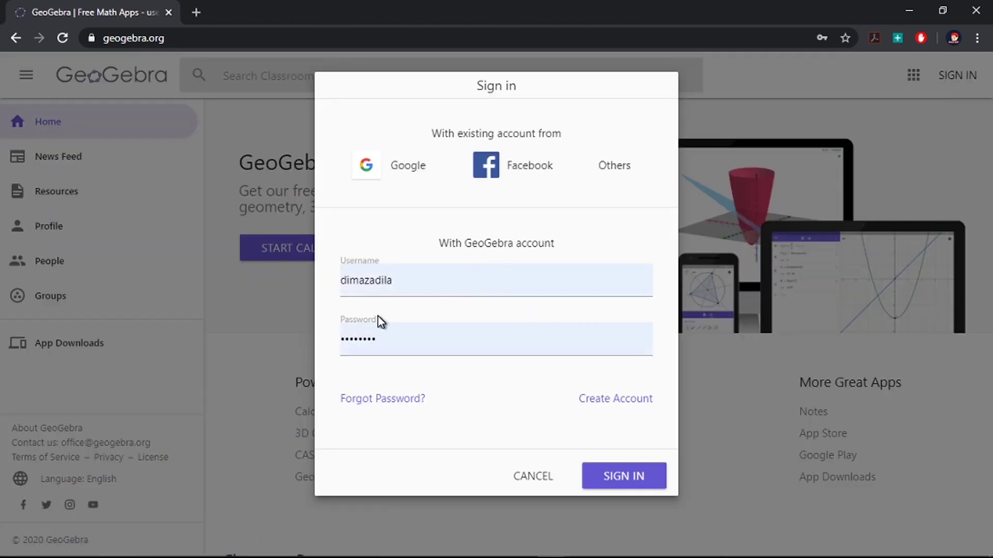
click(614, 477)
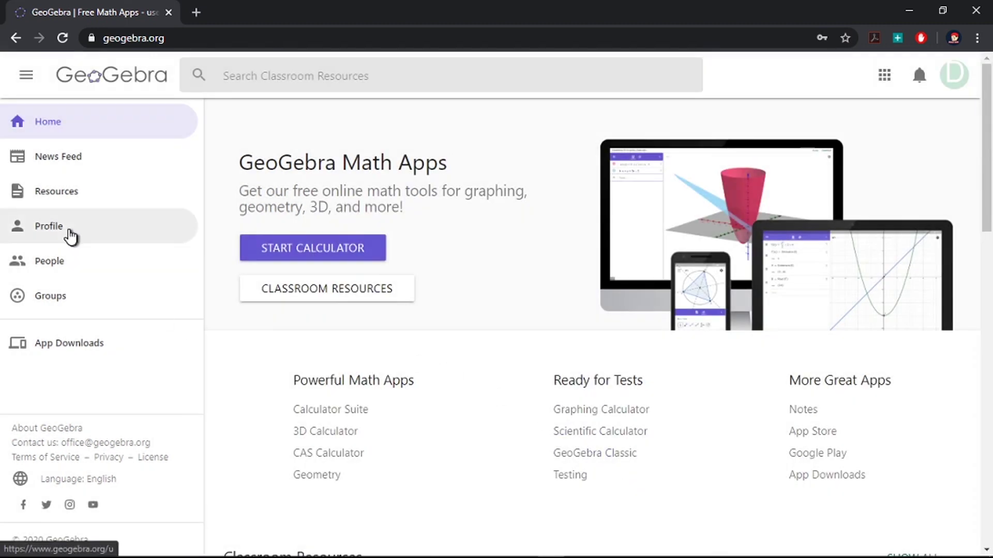
Step: Open the GARIS SINGGUNG LINGKARAN activity's details page from the profile
click(70, 237)
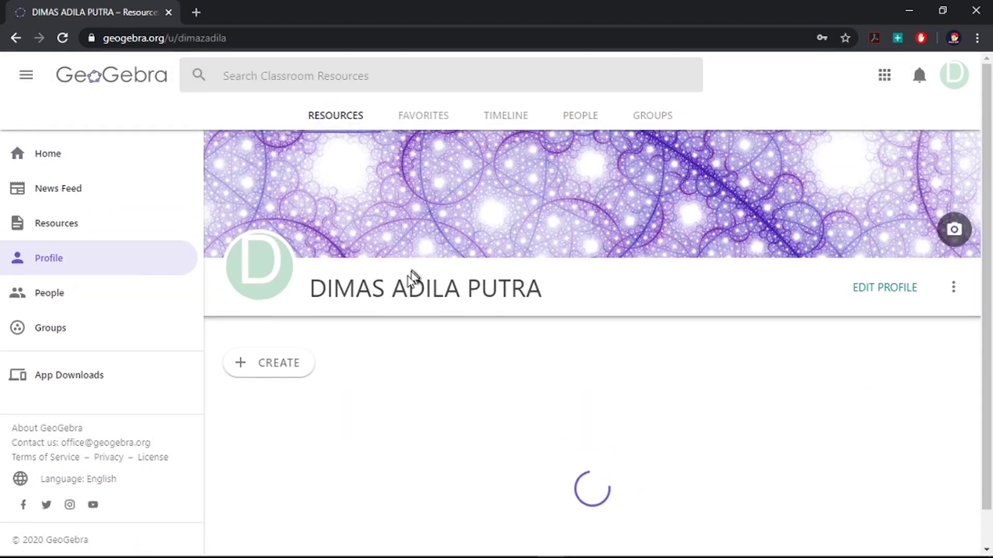
scroll(390, 320, down, 3)
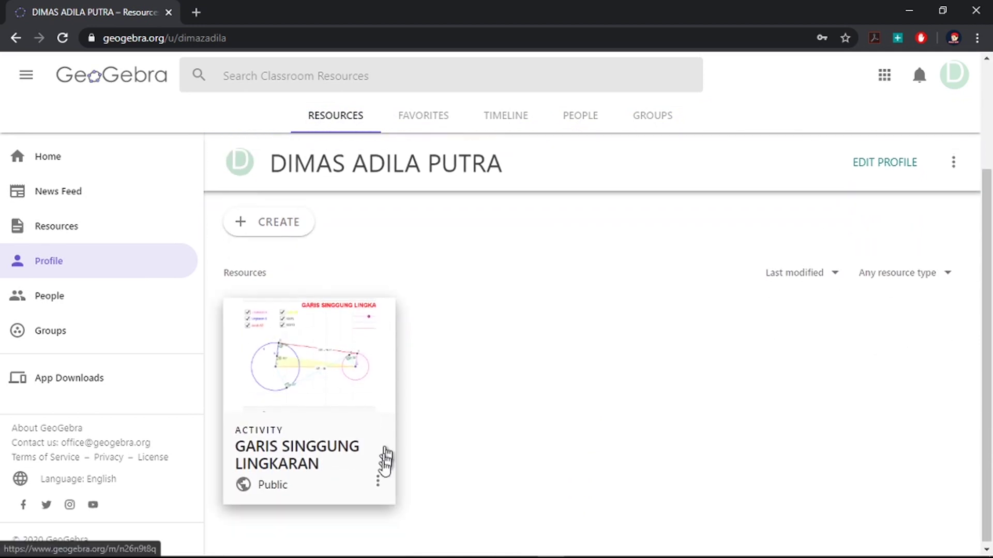
click(378, 481)
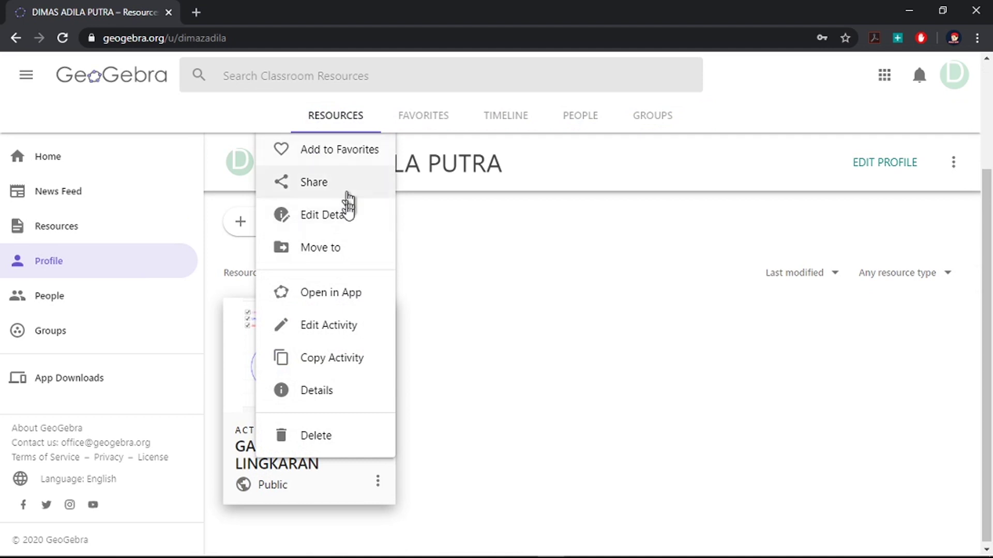
click(337, 398)
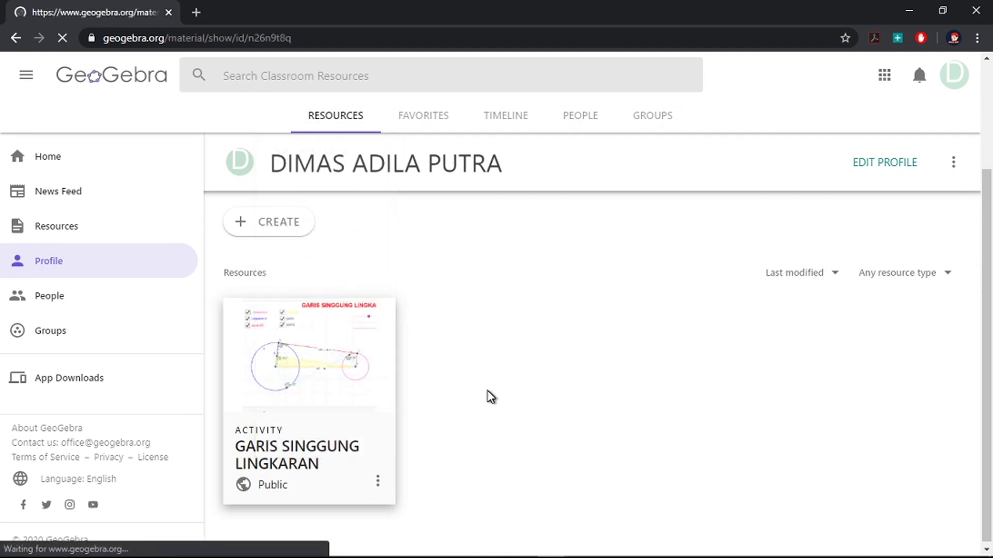